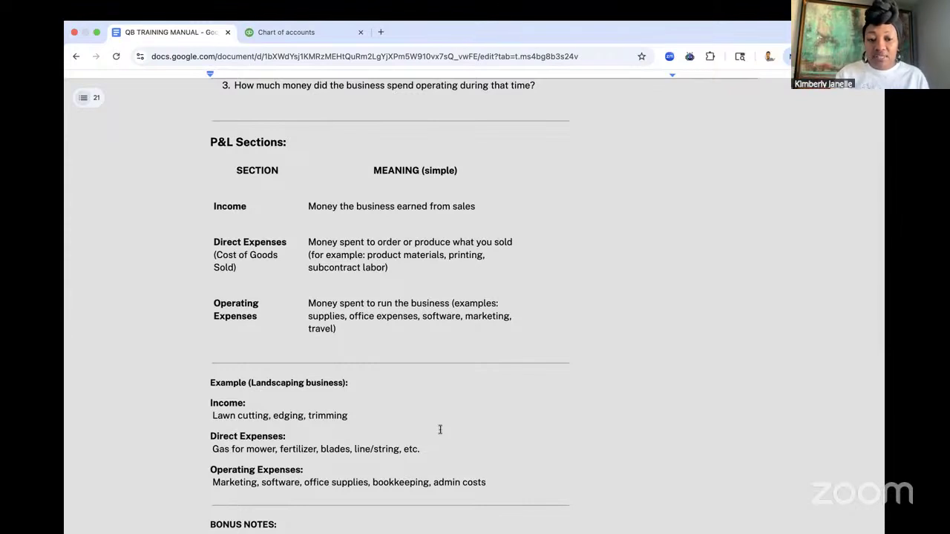
Read through the training manual's P&L sections table, landscaping business example and bonus notes on revenue and profit.
scroll(440, 429, down, 3)
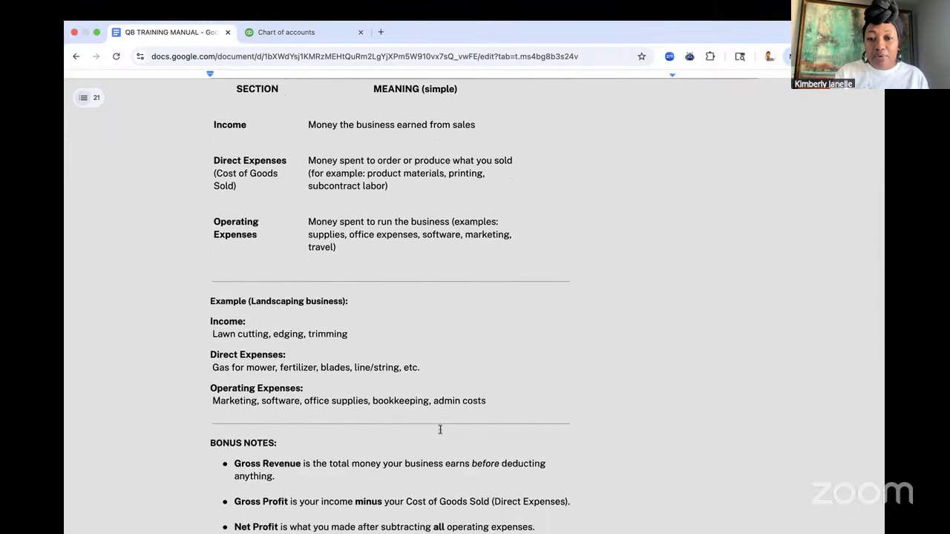
scroll(440, 430, down, 1)
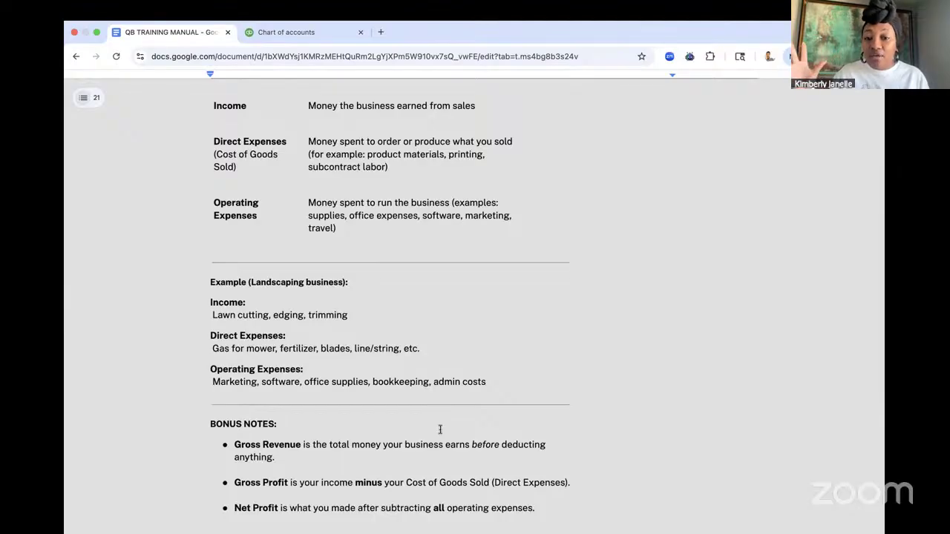
scroll(440, 429, down, 2)
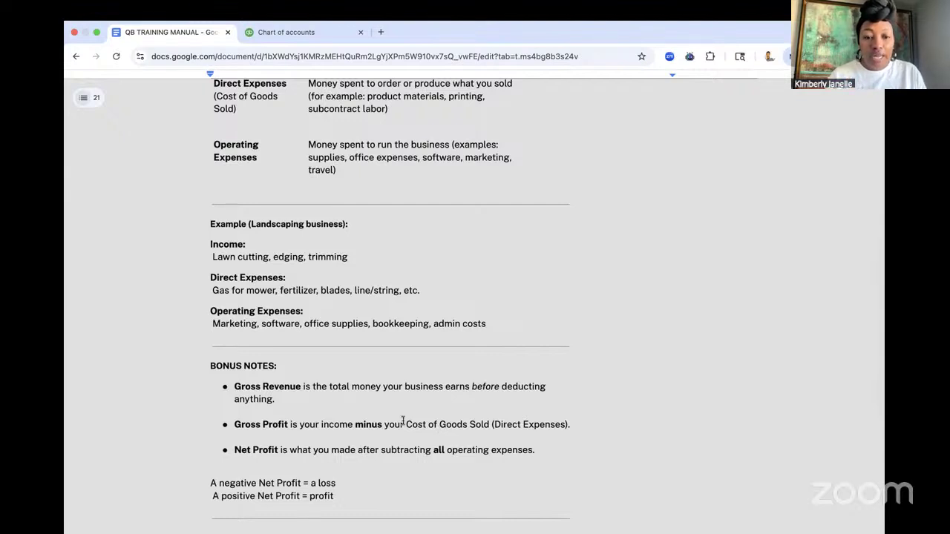
scroll(403, 420, down, 4)
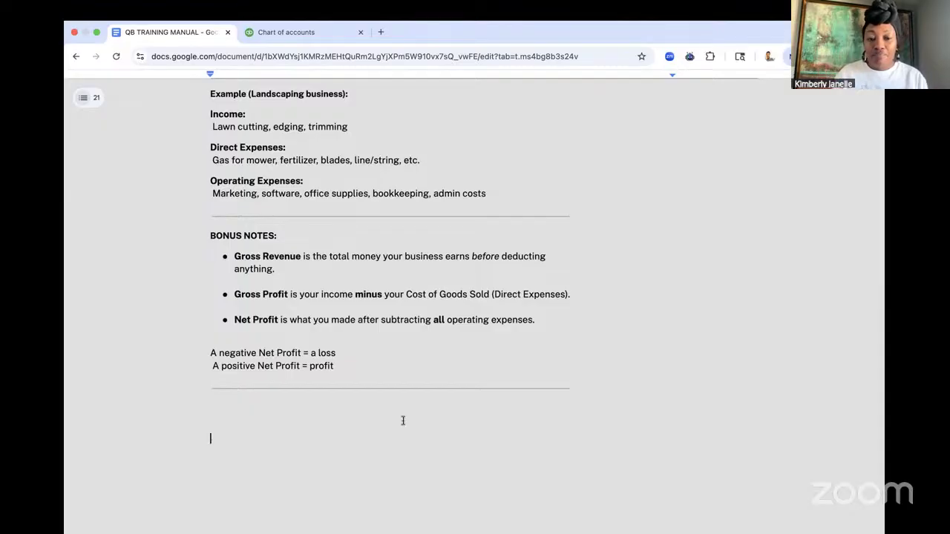
scroll(403, 421, down, 1)
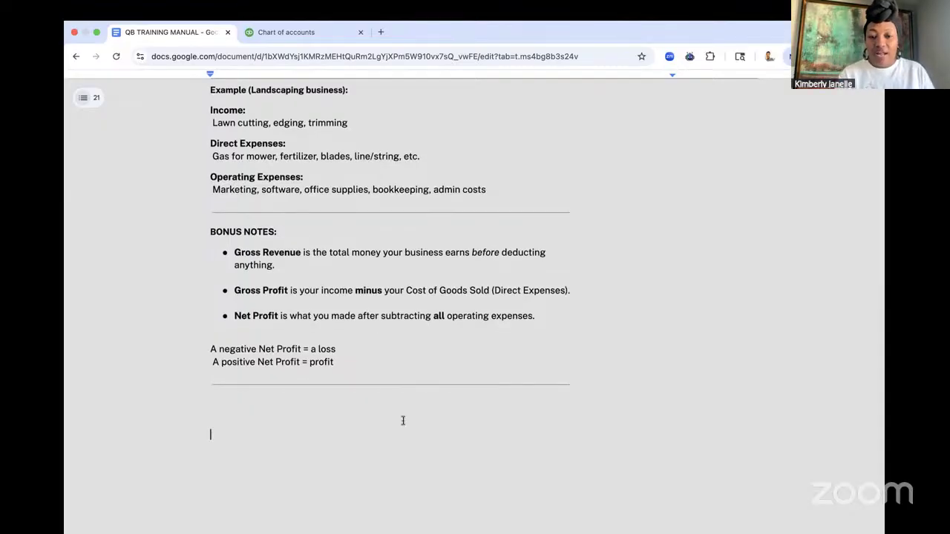
scroll(403, 421, down, 3)
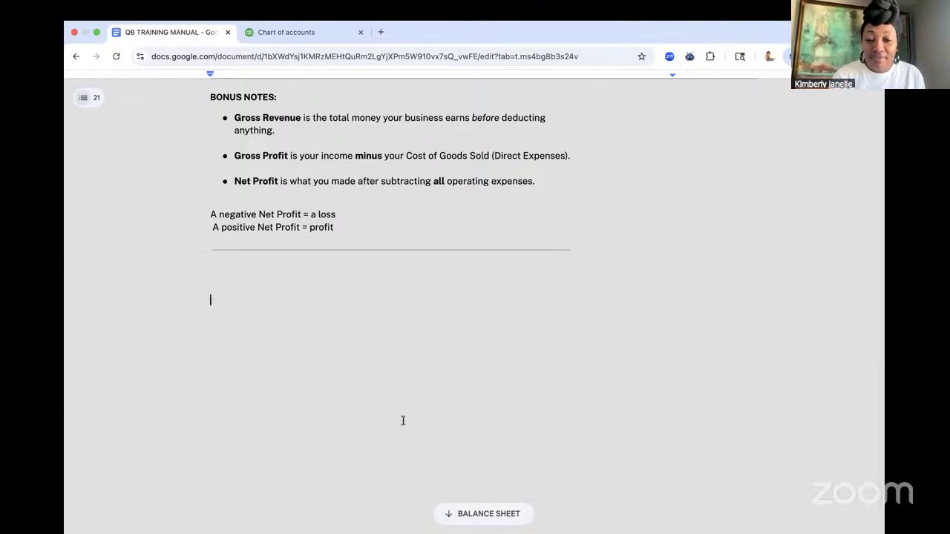
Open the manual's Balance Sheet section and review its three parts, the equity formula and the t-shirt business example.
click(509, 512)
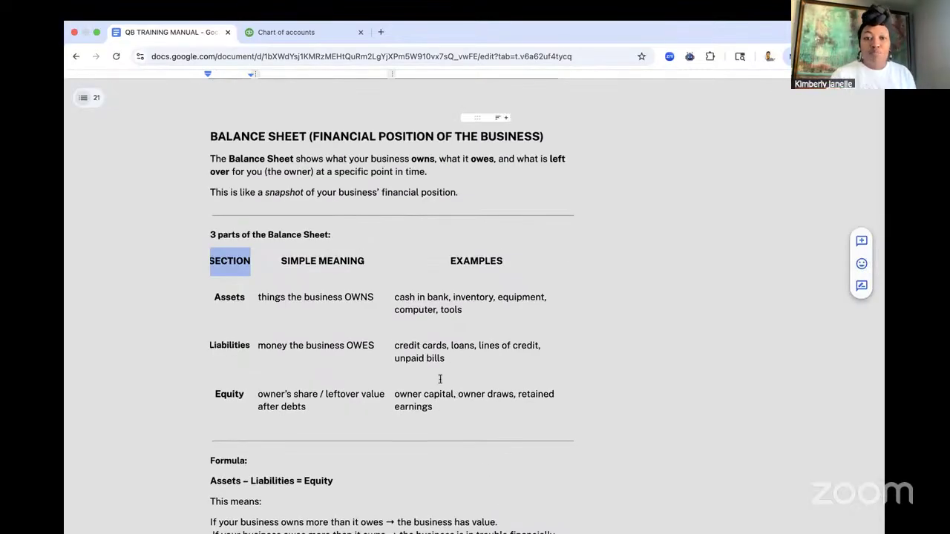
click(348, 345)
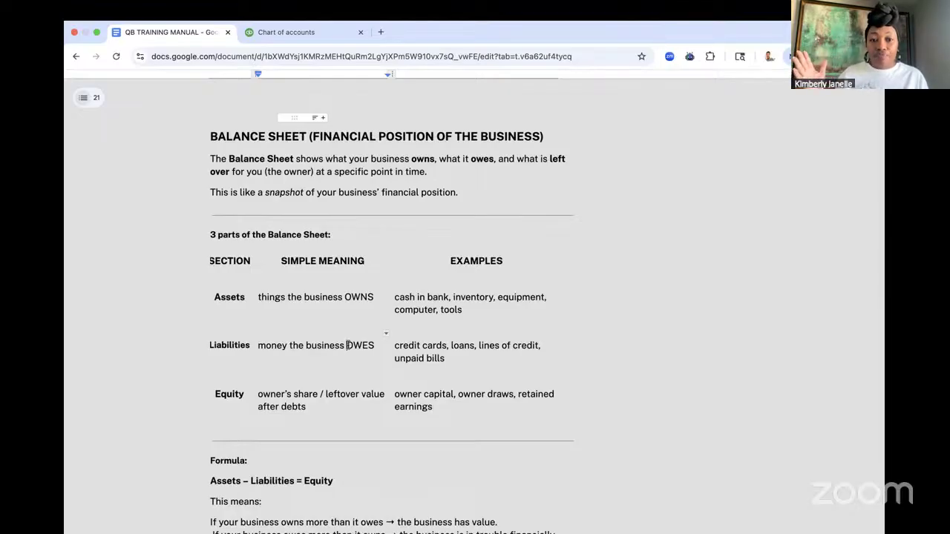
scroll(348, 345, down, 2)
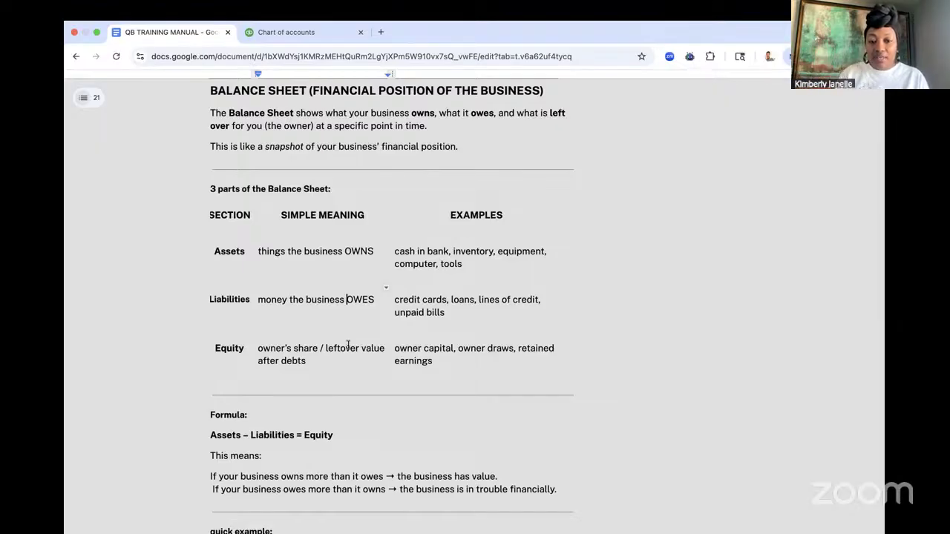
scroll(348, 345, down, 2)
scroll(348, 345, down, 4)
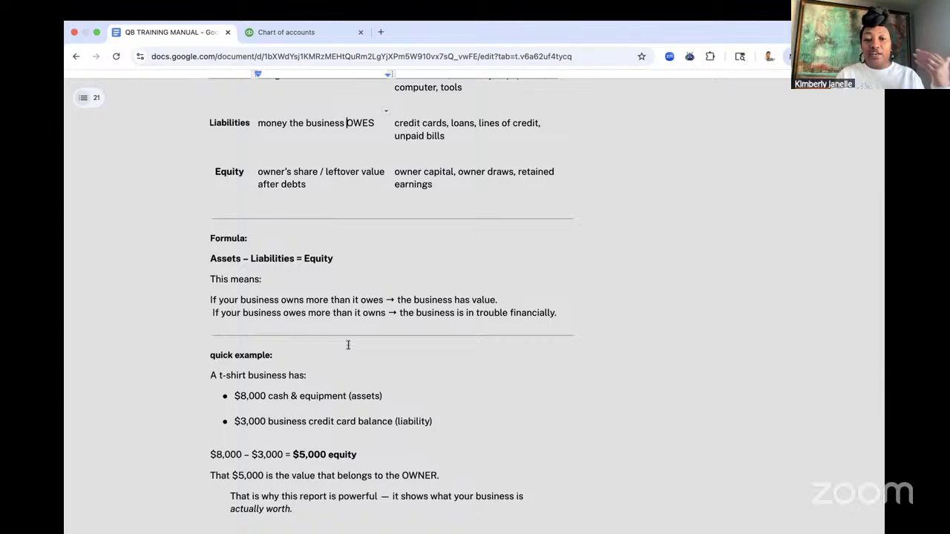
scroll(348, 345, down, 3)
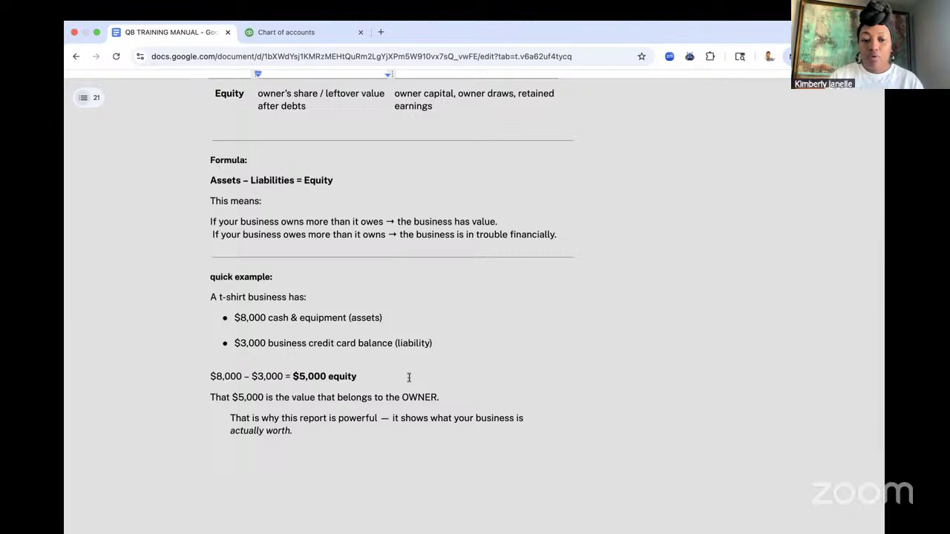
scroll(409, 378, down, 5)
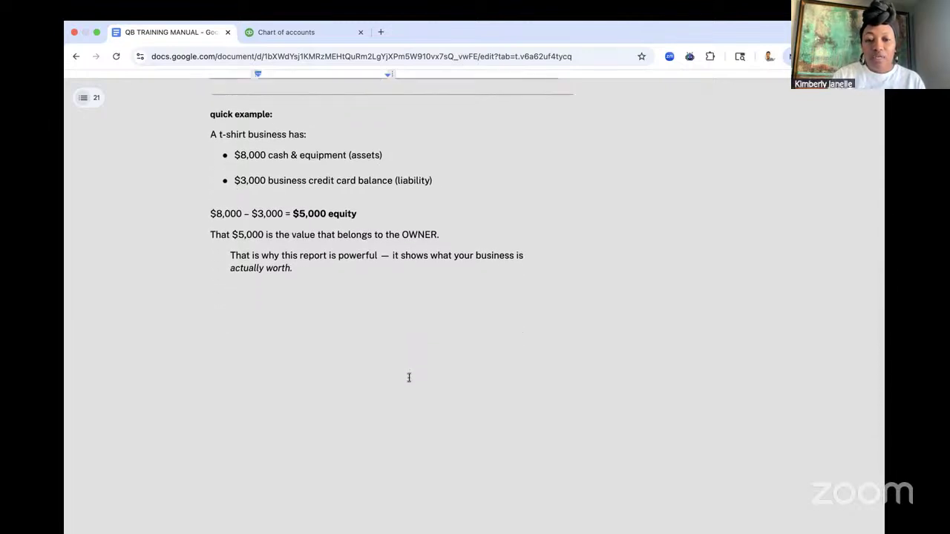
Open the QuickBooks Online vs QuickBooks Desktop section and review both versions' features and the simple summary table.
click(493, 513)
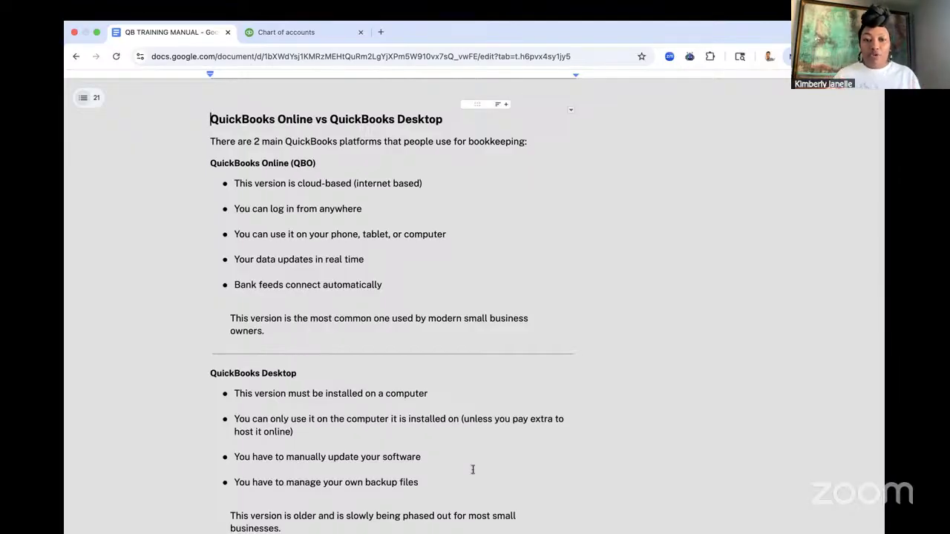
scroll(473, 469, down, 1)
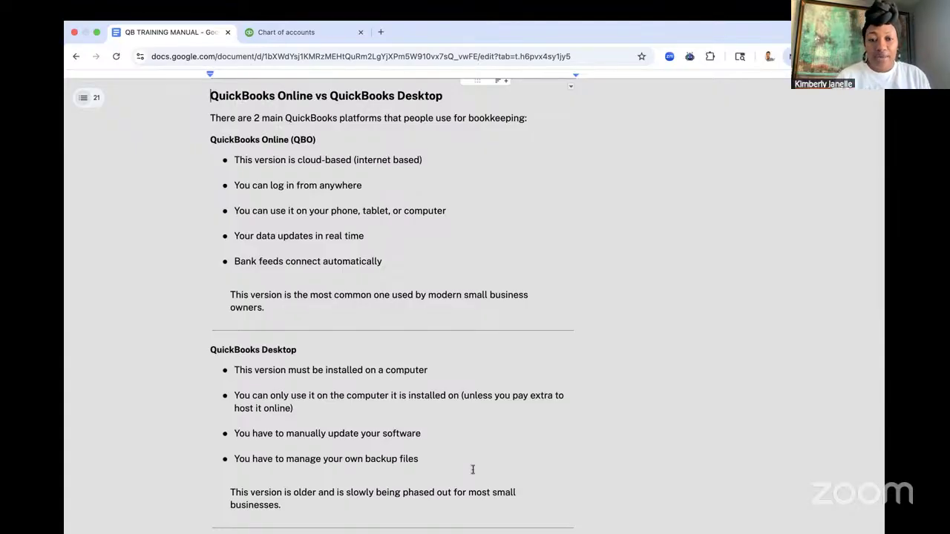
scroll(473, 470, down, 1)
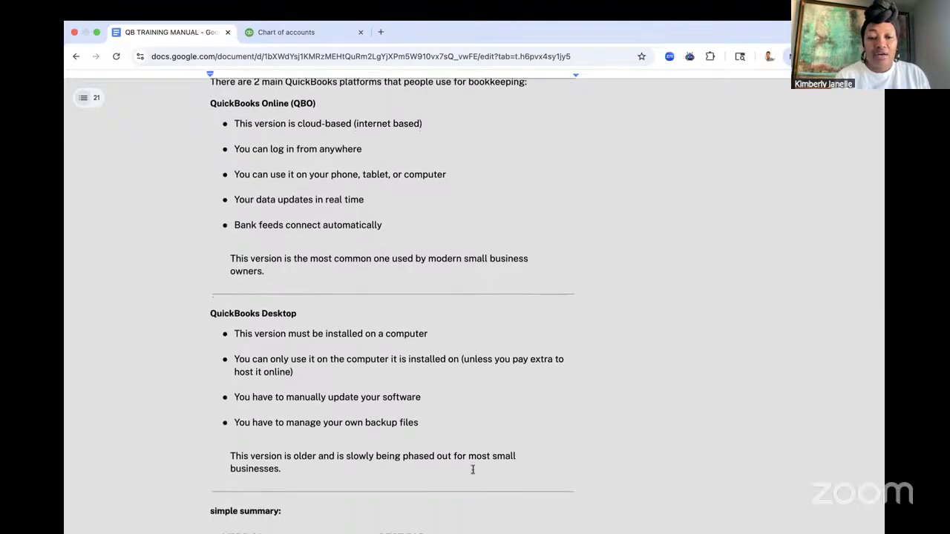
scroll(472, 469, down, 5)
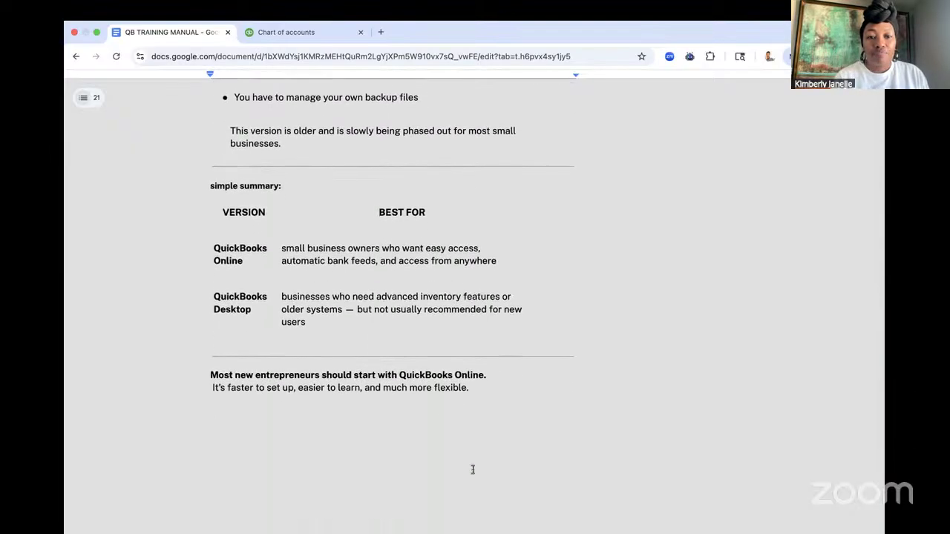
scroll(473, 469, up, 1)
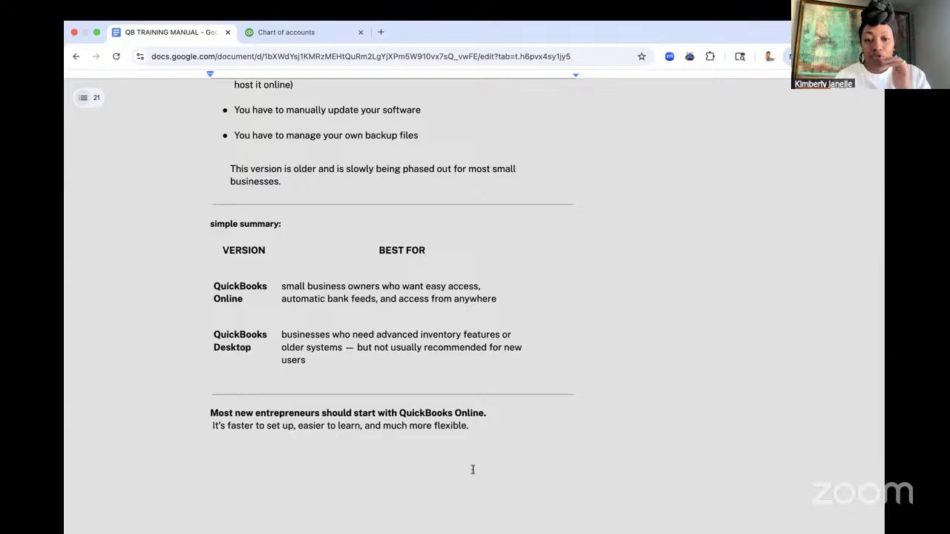
scroll(472, 469, down, 1)
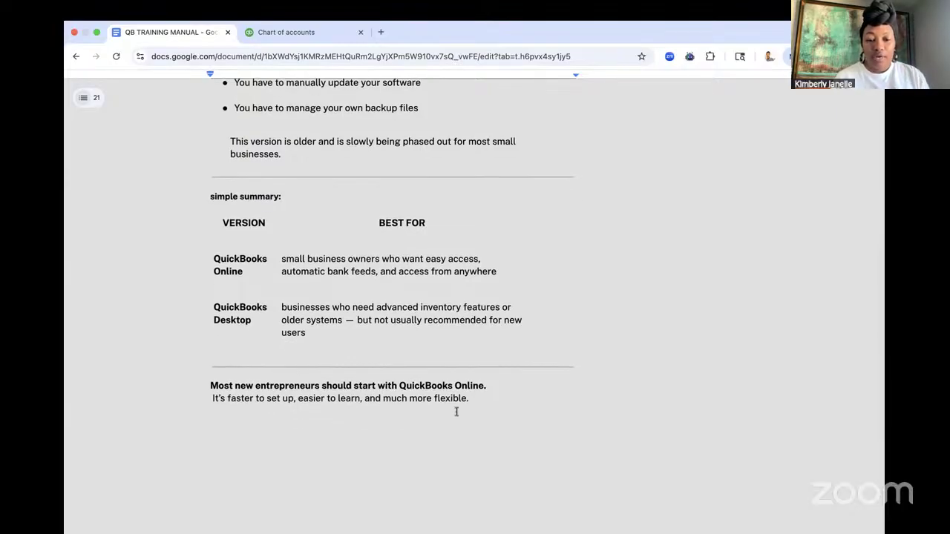
scroll(456, 412, down, 5)
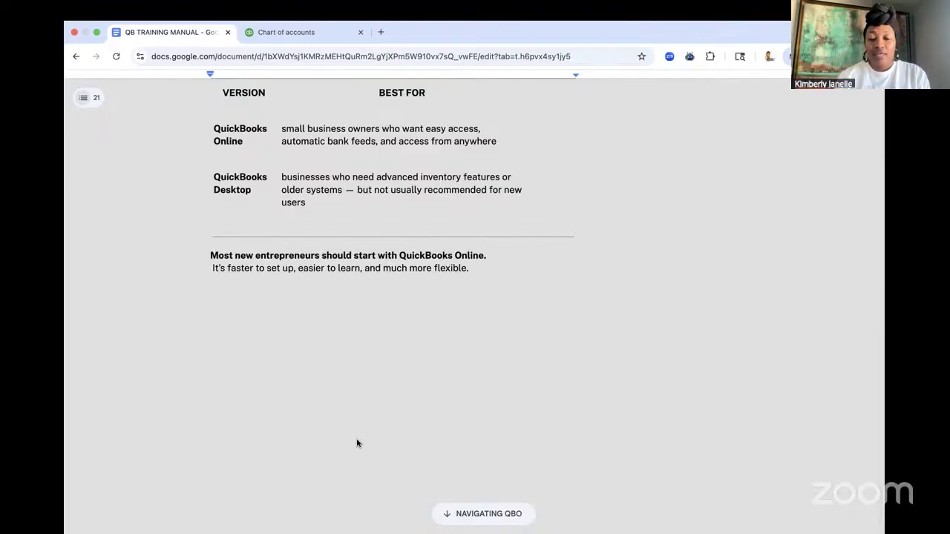
Open the Navigating QuickBooks Online section and review its Banking, Sales and Expenses descriptions.
click(494, 514)
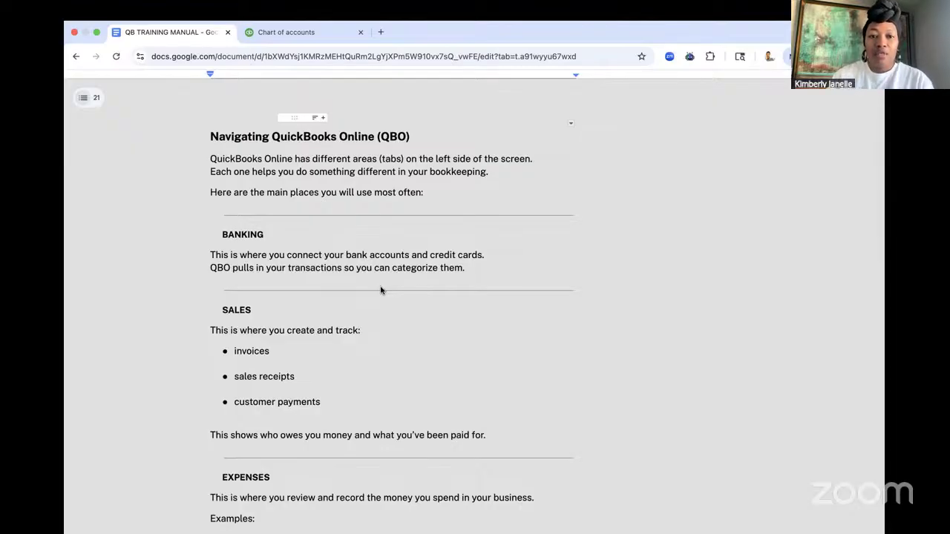
scroll(380, 290, down, 2)
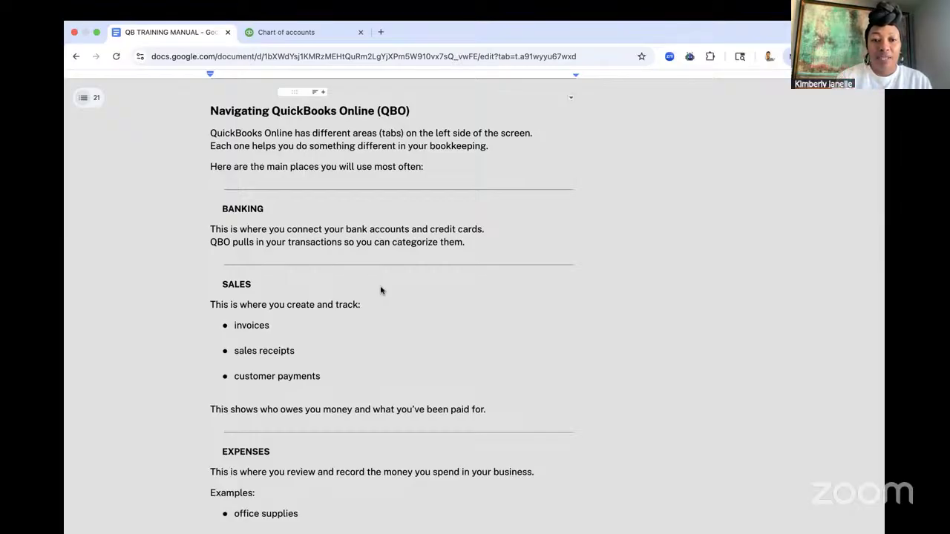
scroll(381, 291, down, 2)
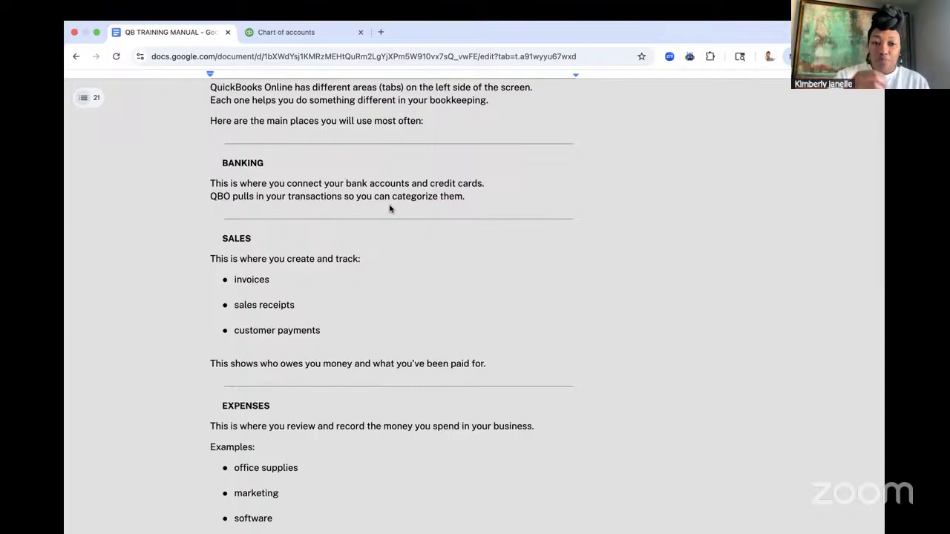
Switch to the QuickBooks Online sample company, reload it and open the Bank transactions page.
click(323, 33)
scroll(260, 156, up, 10)
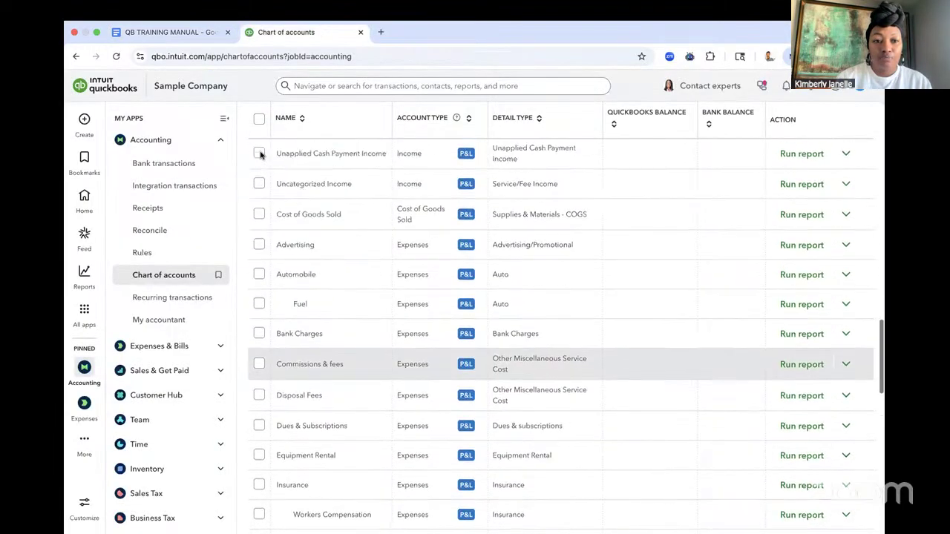
scroll(259, 156, up, 2)
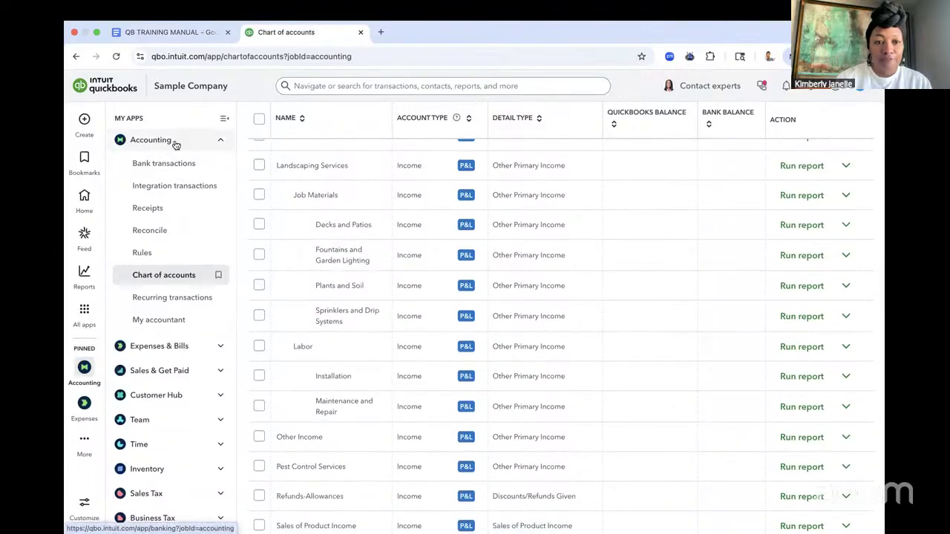
click(200, 142)
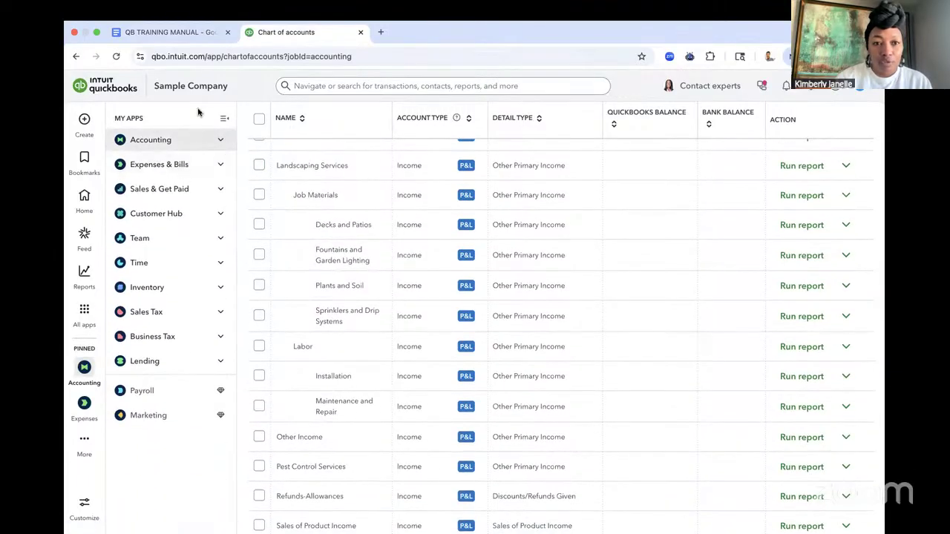
click(116, 57)
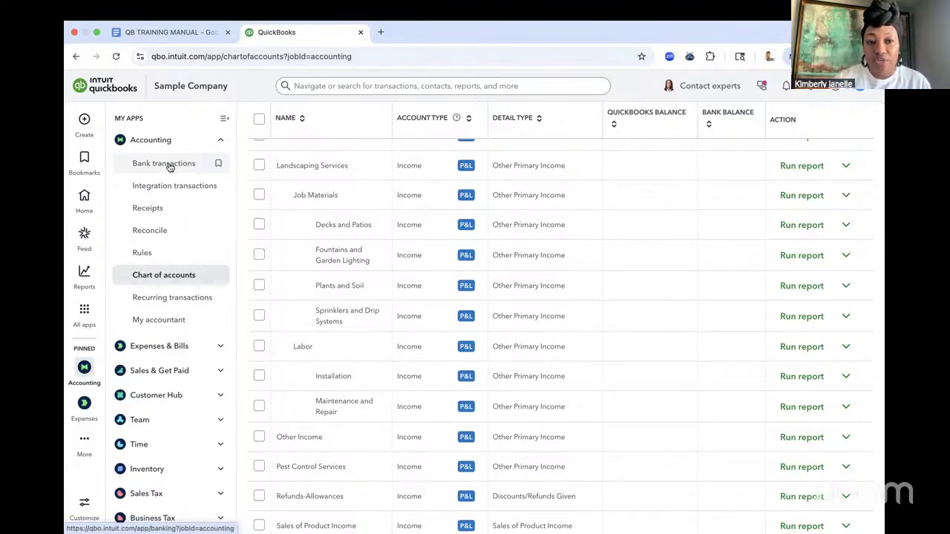
click(170, 164)
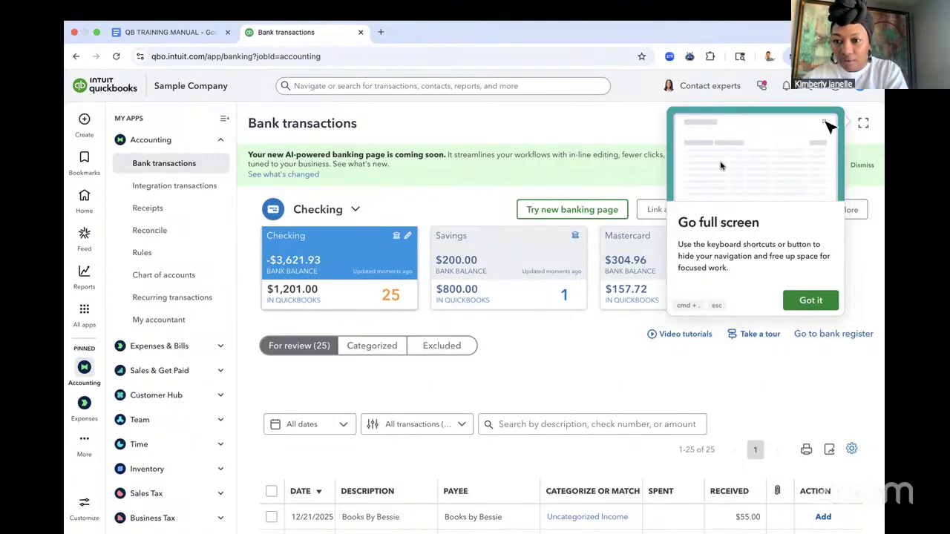
Dismiss the full-screen tip, the AI-powered banking banner and the new banking page prompt.
click(811, 301)
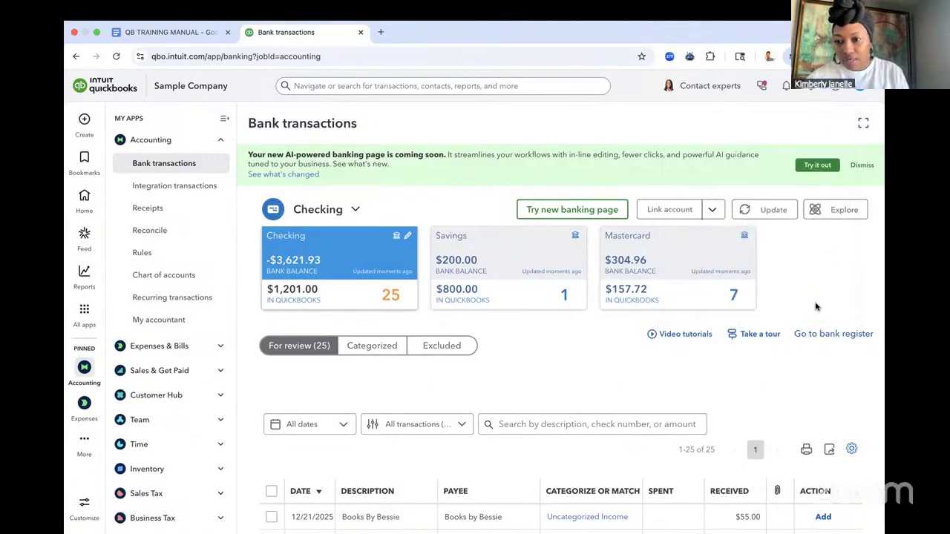
click(862, 166)
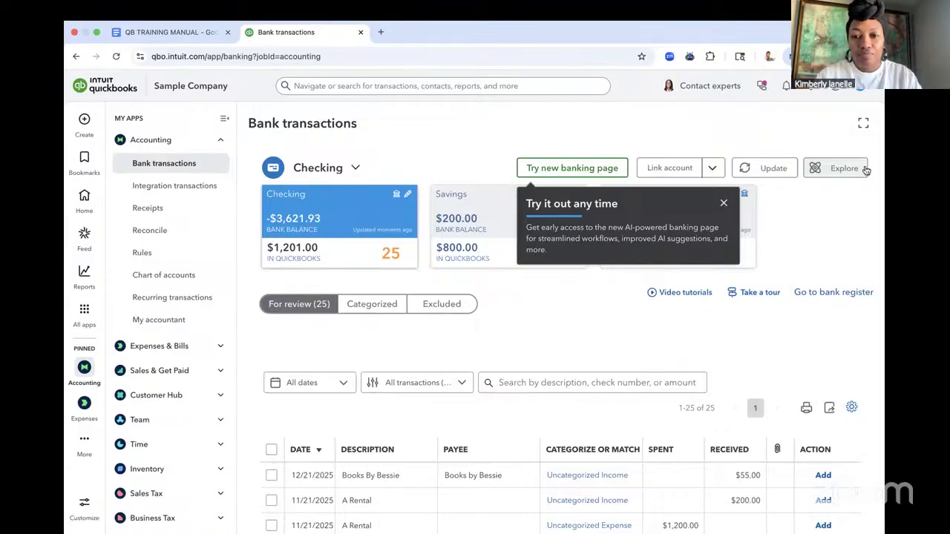
click(722, 203)
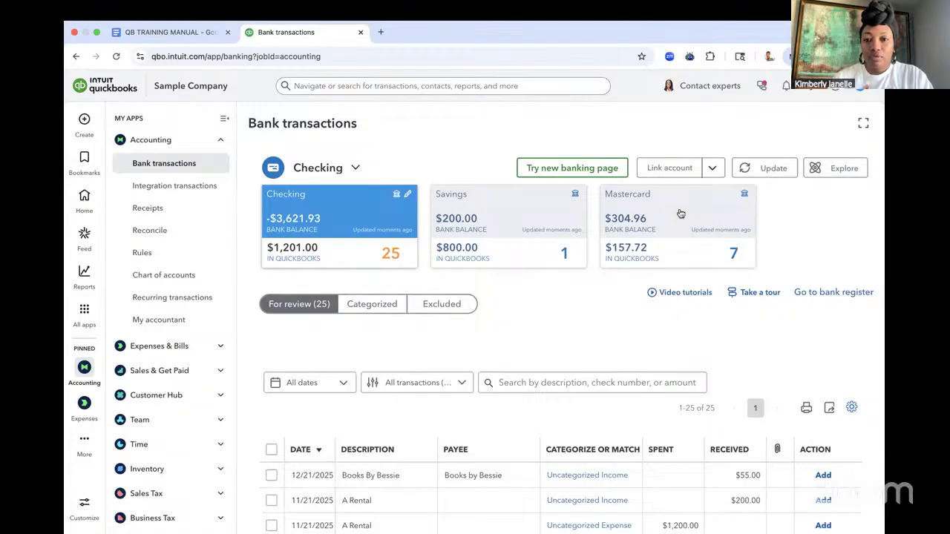
Start linking a bank account, search the institutions for "bmo" and choose BMO Harris Bank.
click(714, 168)
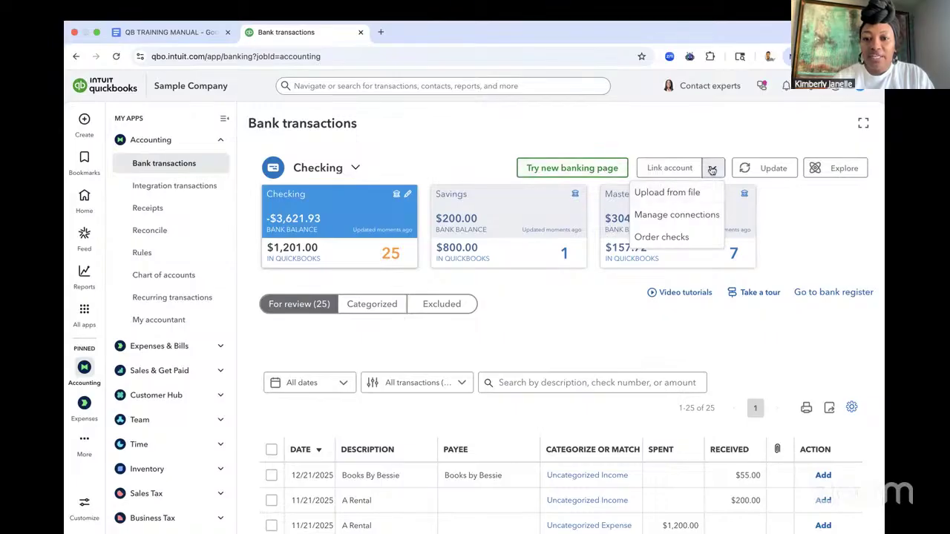
click(676, 168)
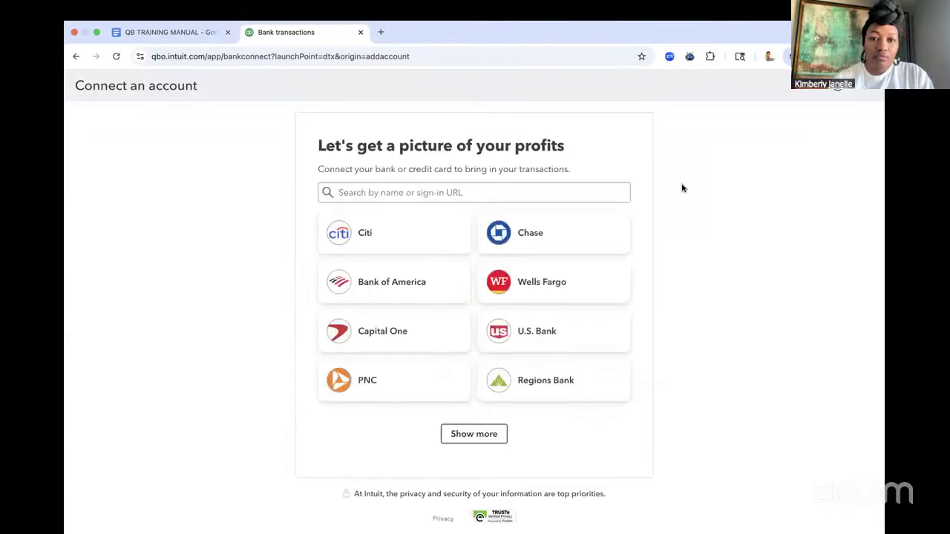
click(482, 190)
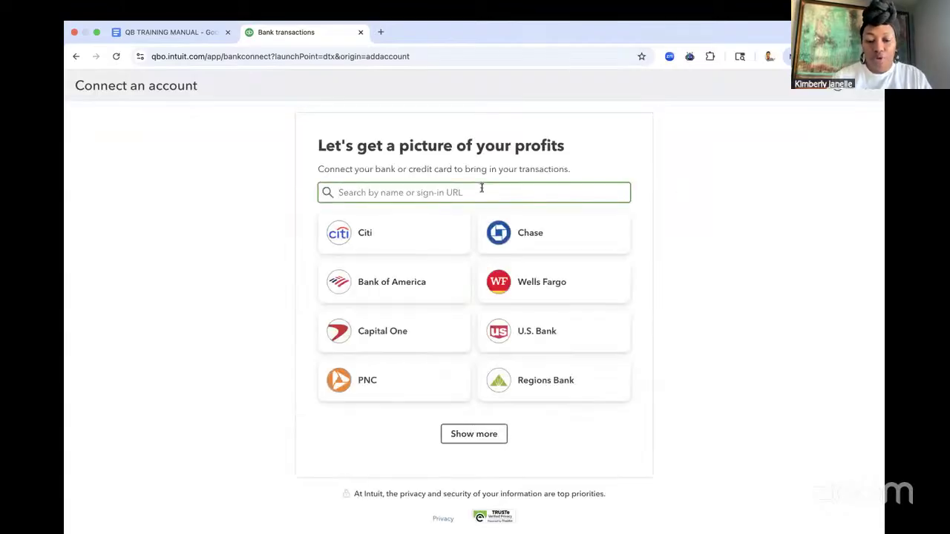
text(bmo)
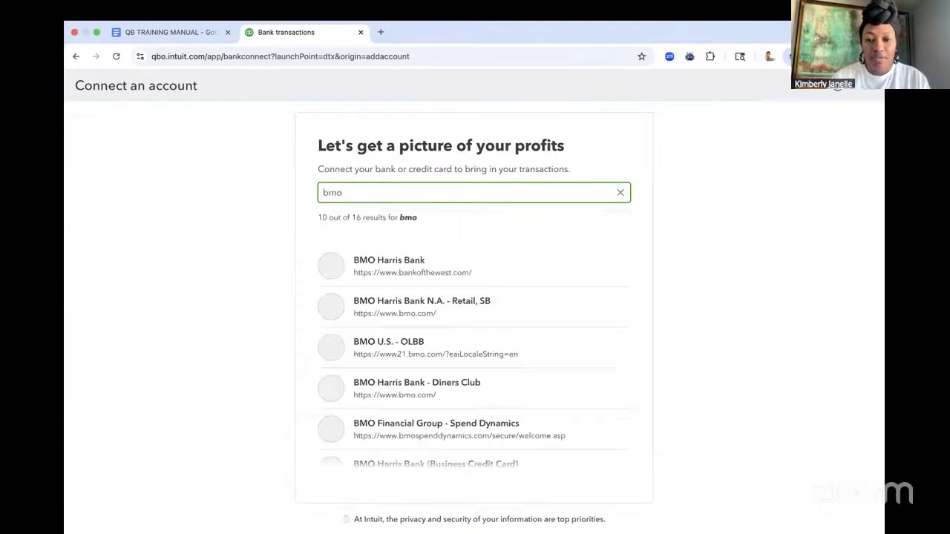
click(406, 282)
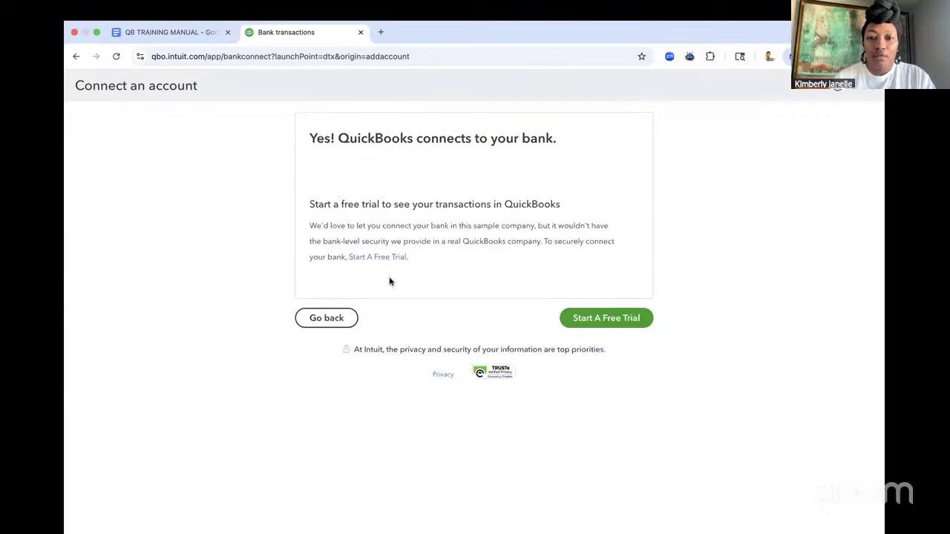
Open the QuickBooks free trial offer from the bank connection notice, close it and return to the Bank transactions page.
click(608, 319)
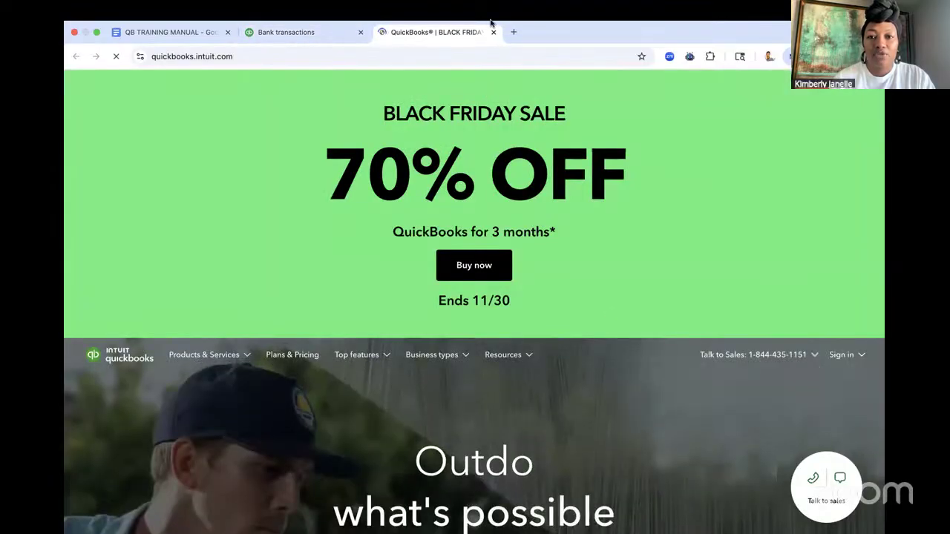
click(494, 32)
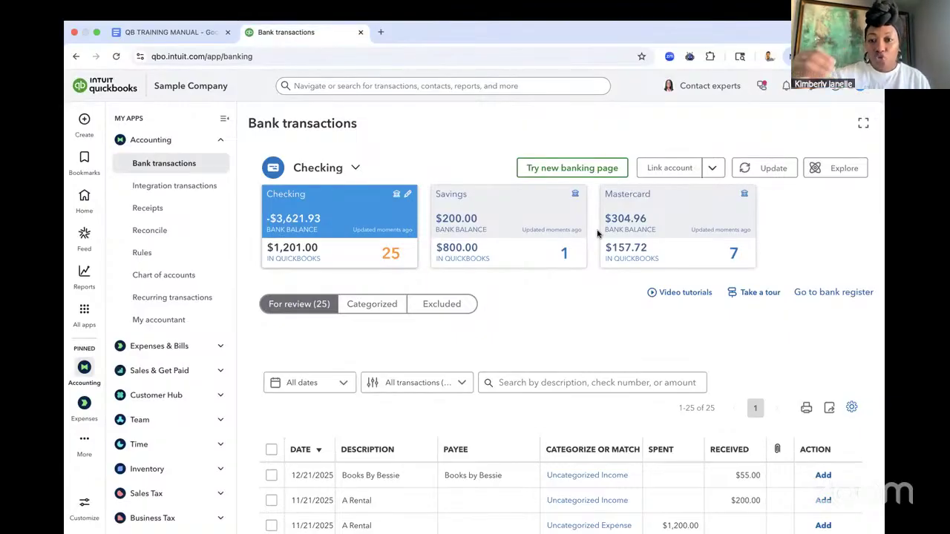
Check the additional options for linking an account and update the connected accounts' bank feeds.
click(712, 173)
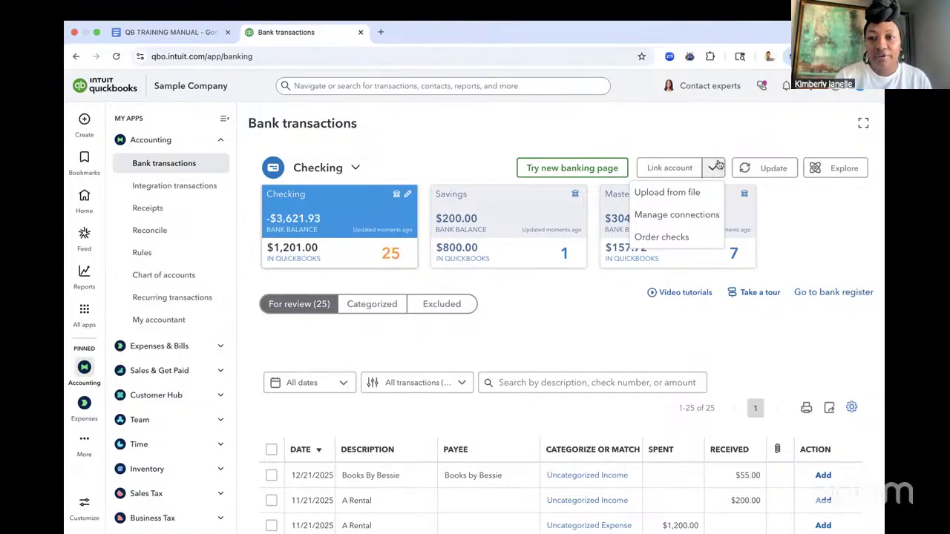
click(713, 168)
click(772, 170)
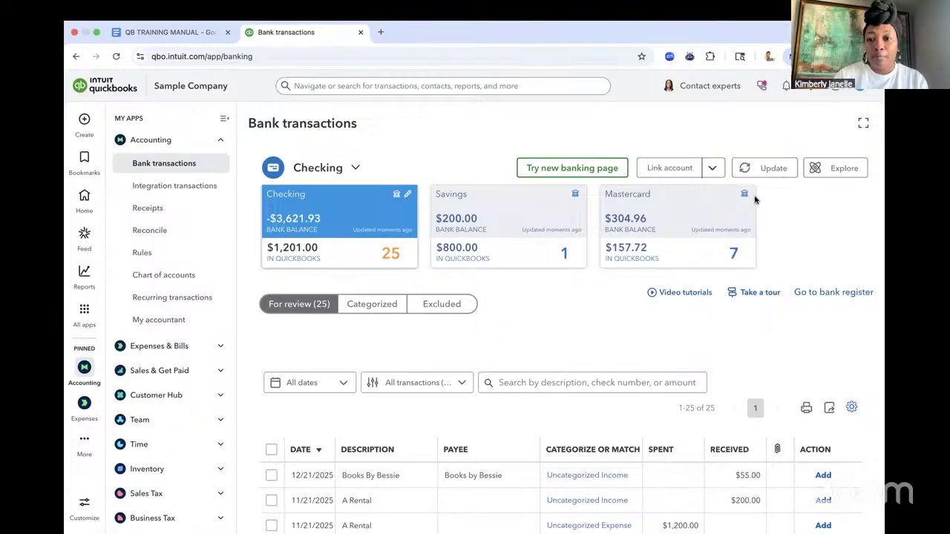
click(761, 169)
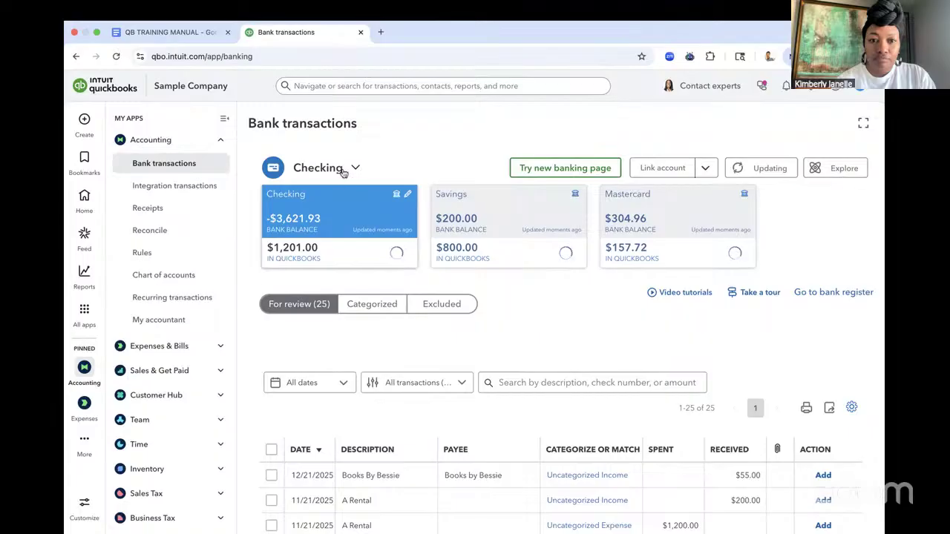
Switch to the QB Training Manual, review its Sales and Expenses descriptions and return to the QuickBooks sample company.
click(188, 37)
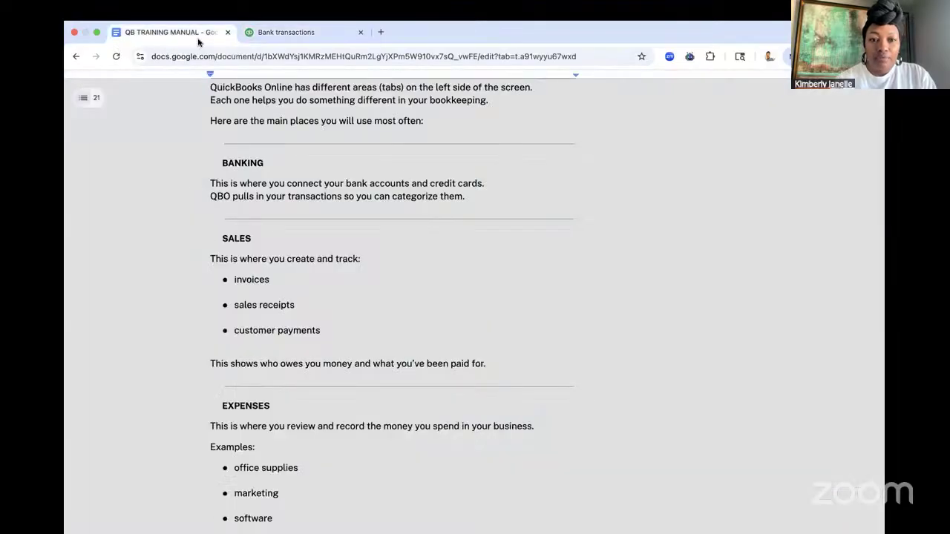
scroll(414, 194, down, 3)
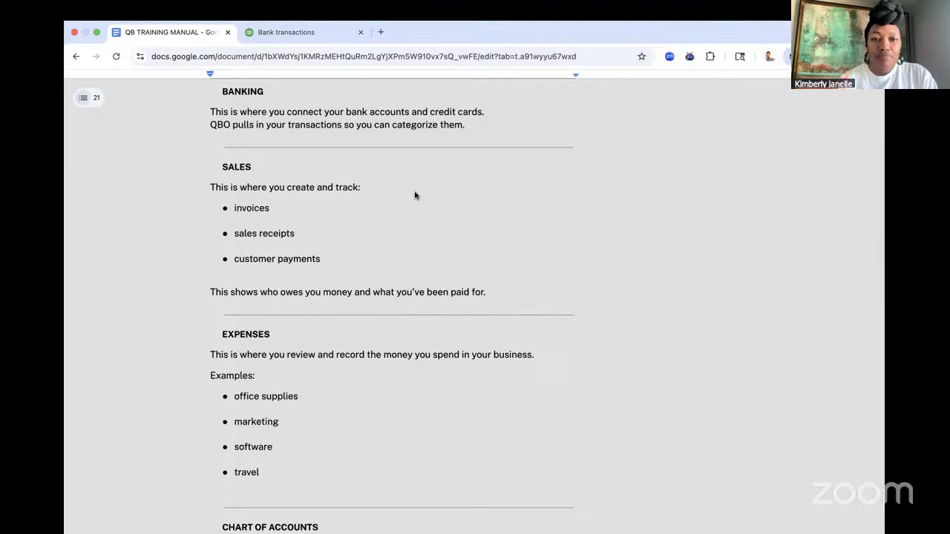
click(310, 37)
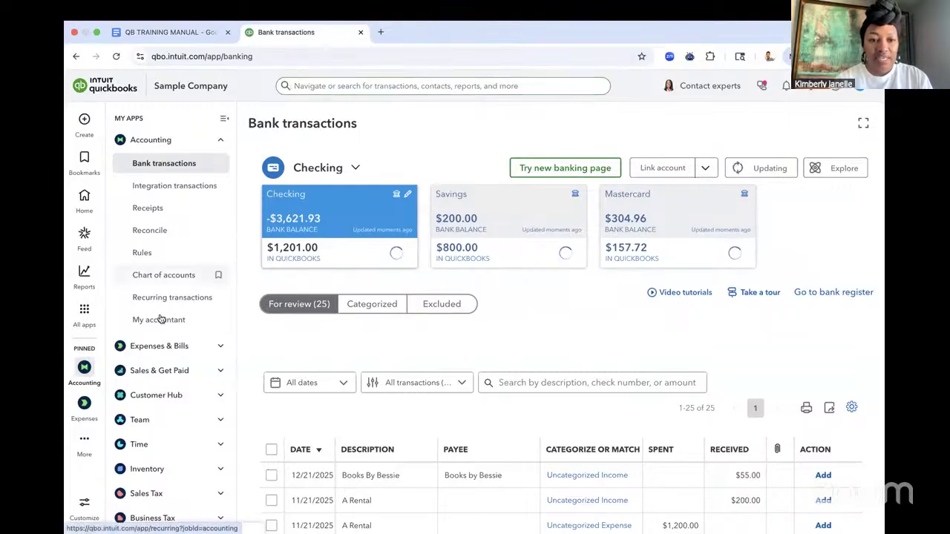
Expand the Sales & Get Paid area, look through its pages and open its Overview.
click(155, 370)
scroll(154, 372, down, 1)
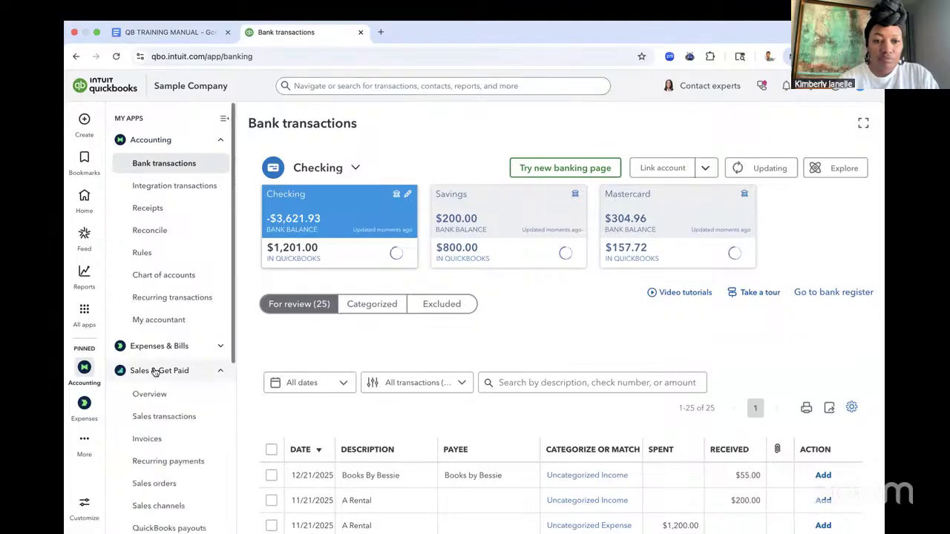
scroll(155, 372, down, 3)
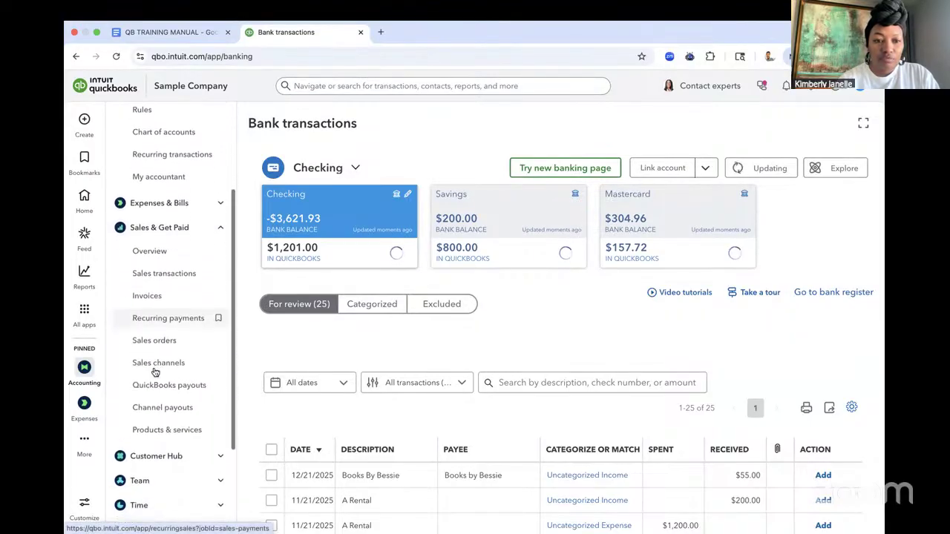
scroll(155, 372, down, 1)
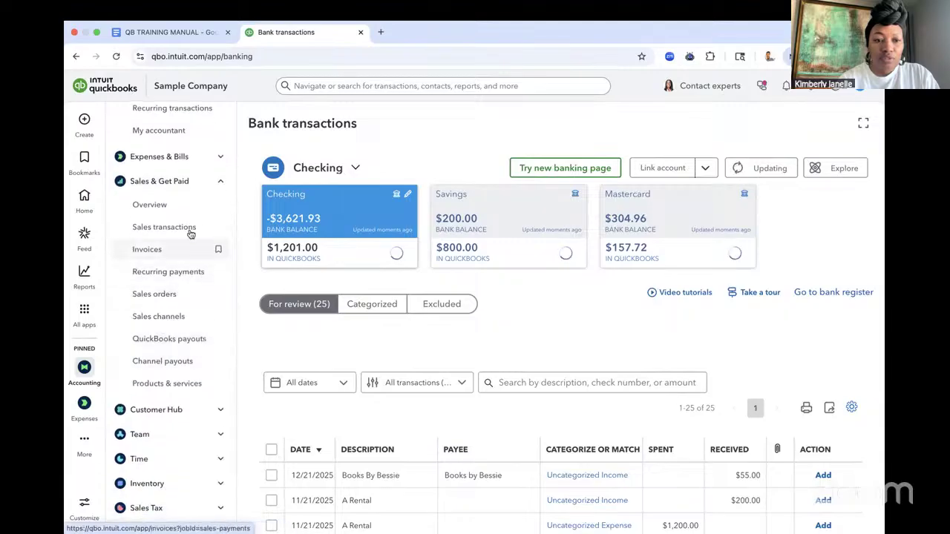
click(171, 205)
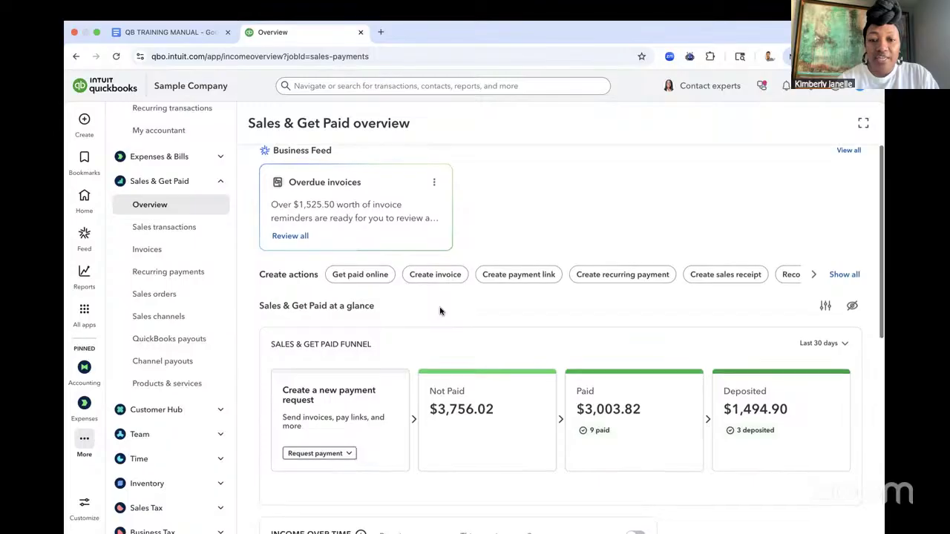
Examine the Sales & Get Paid overview, including overdue invoices, create actions, the payment funnel and income over time.
scroll(439, 310, down, 1)
scroll(439, 310, up, 1)
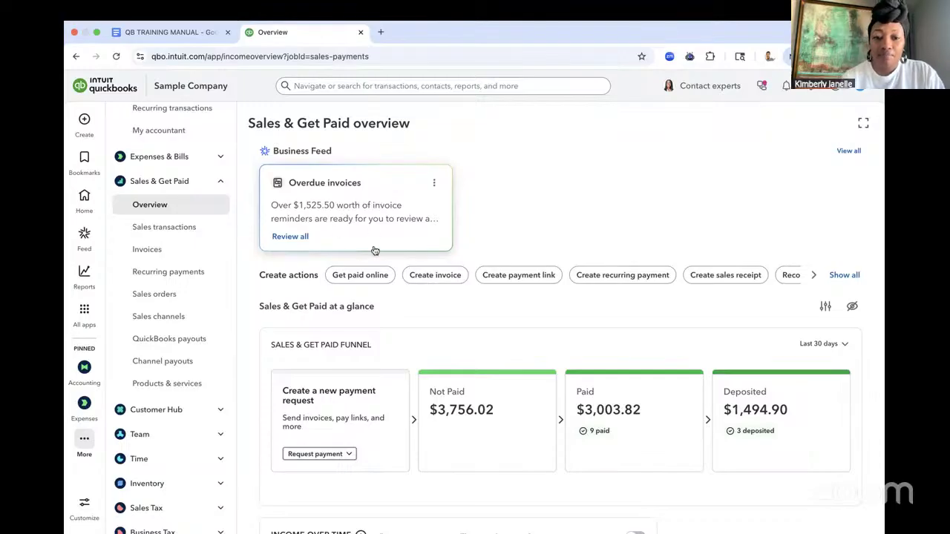
scroll(373, 295, down, 3)
scroll(374, 295, down, 1)
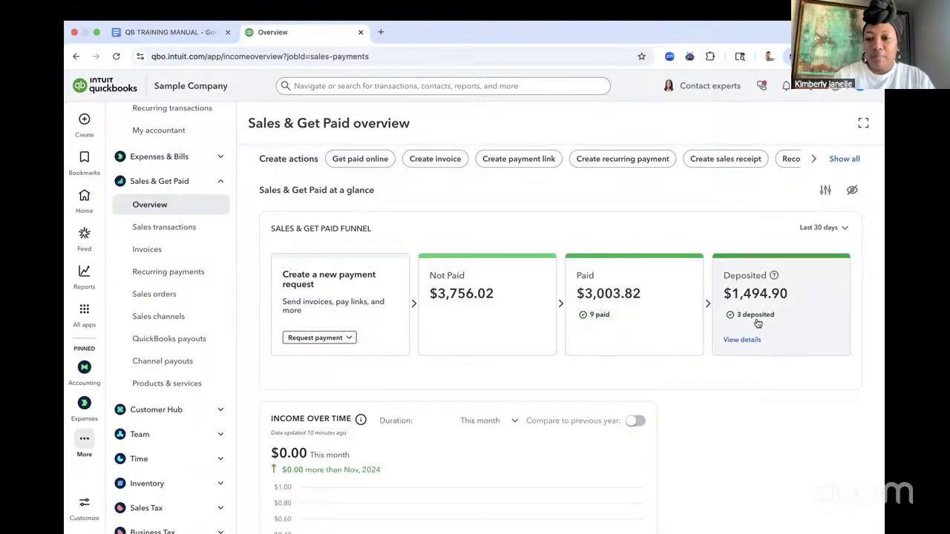
scroll(640, 322, down, 3)
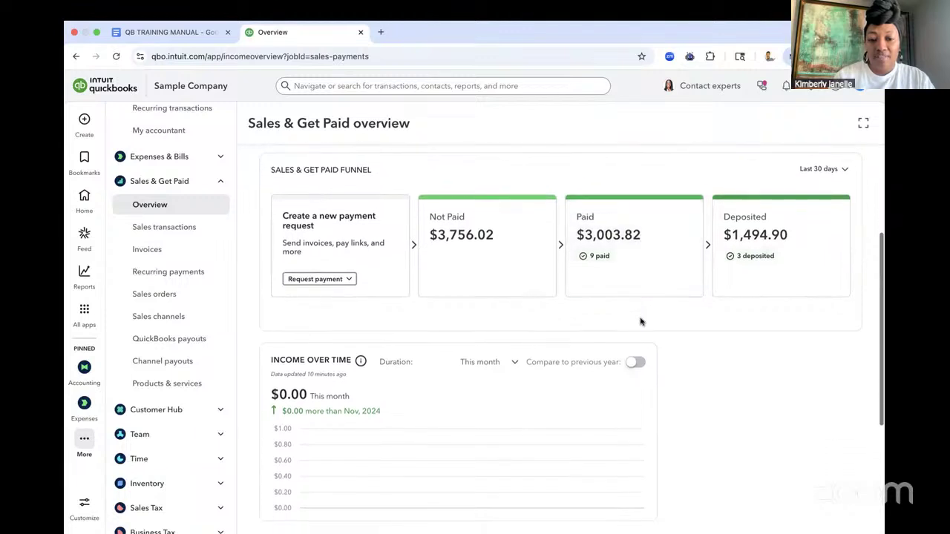
scroll(640, 321, down, 1)
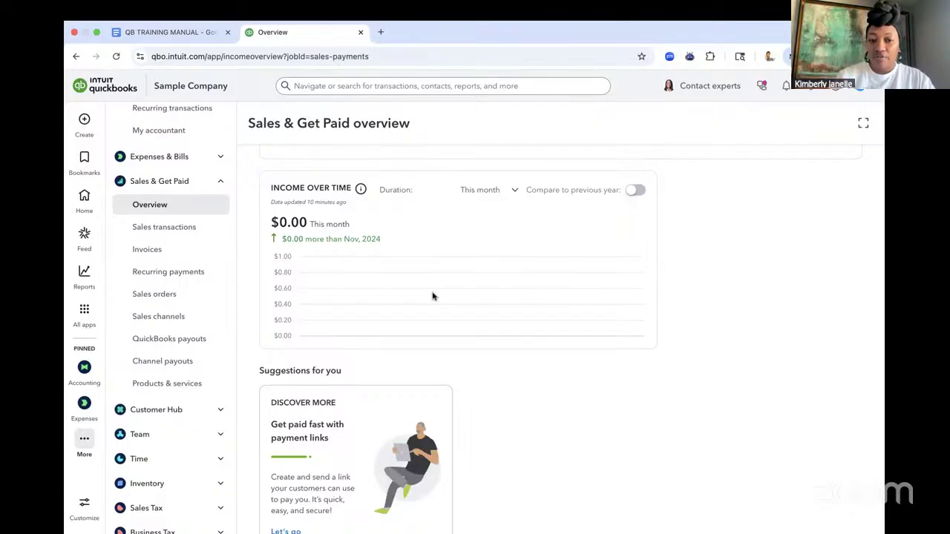
Compare income over time with the previous year and set the chart's duration to This year.
click(634, 192)
click(517, 194)
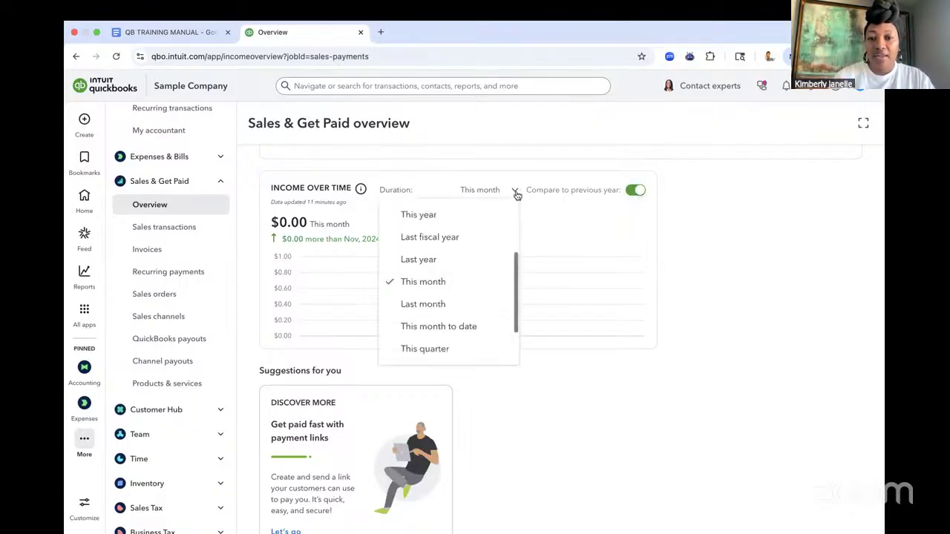
click(452, 214)
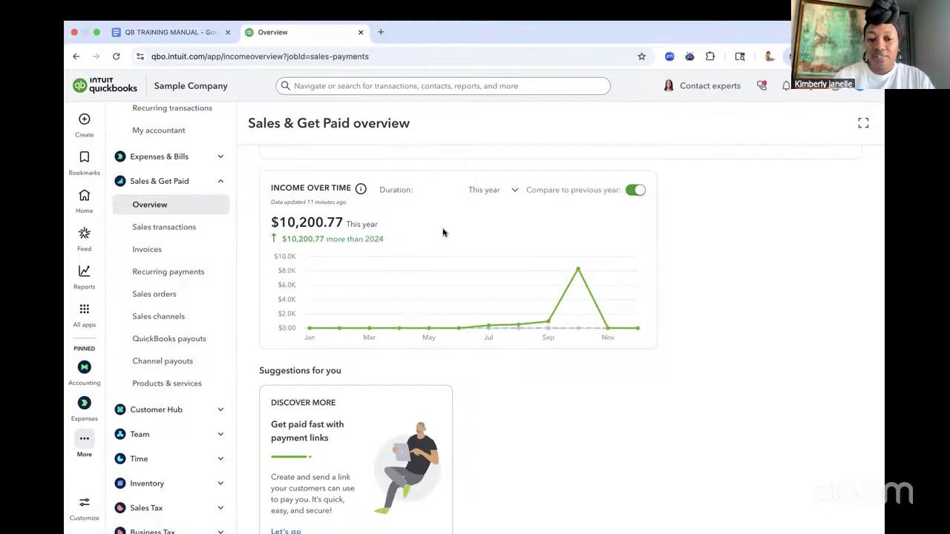
Start creating an invoice from the Sales & Get Paid overview and dismiss the invoicing introduction and the invoice management options.
scroll(443, 230, down, 1)
scroll(444, 230, up, 5)
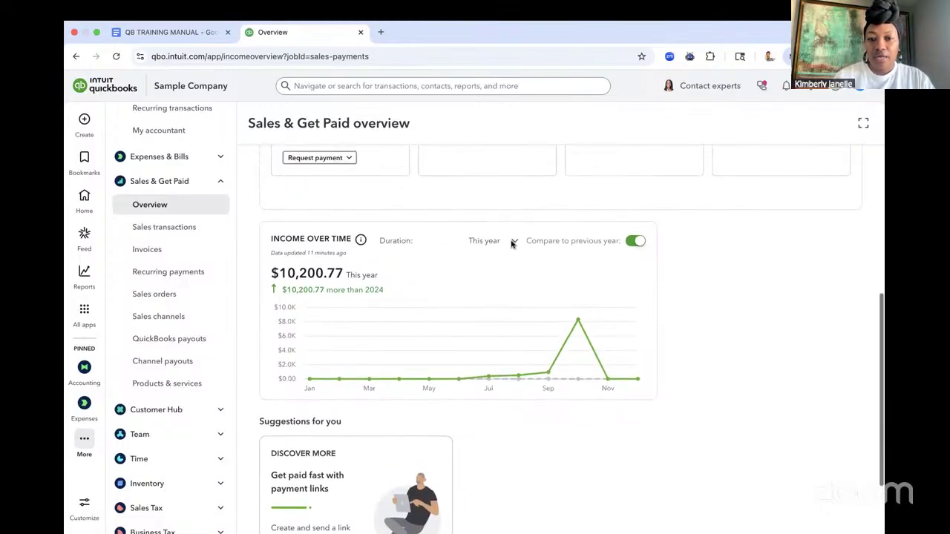
scroll(581, 271, up, 1)
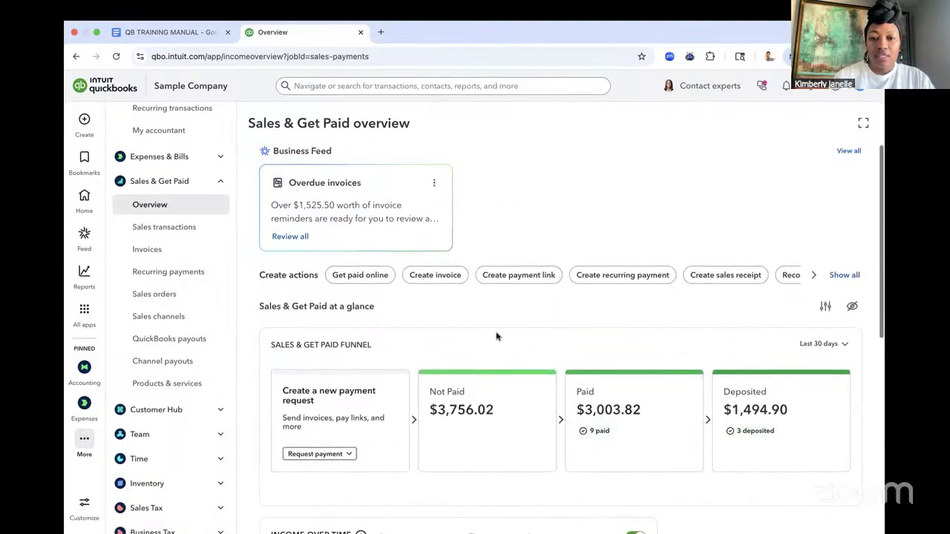
click(441, 276)
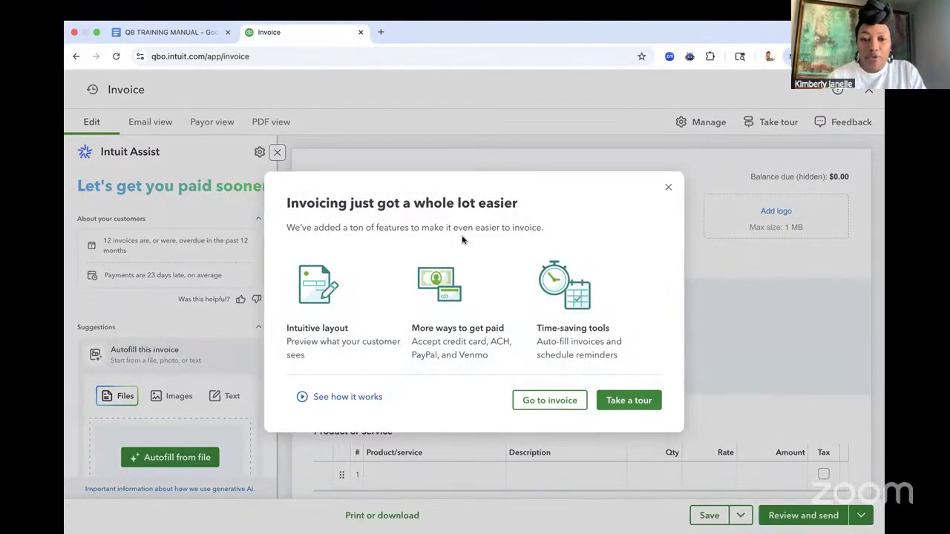
click(668, 188)
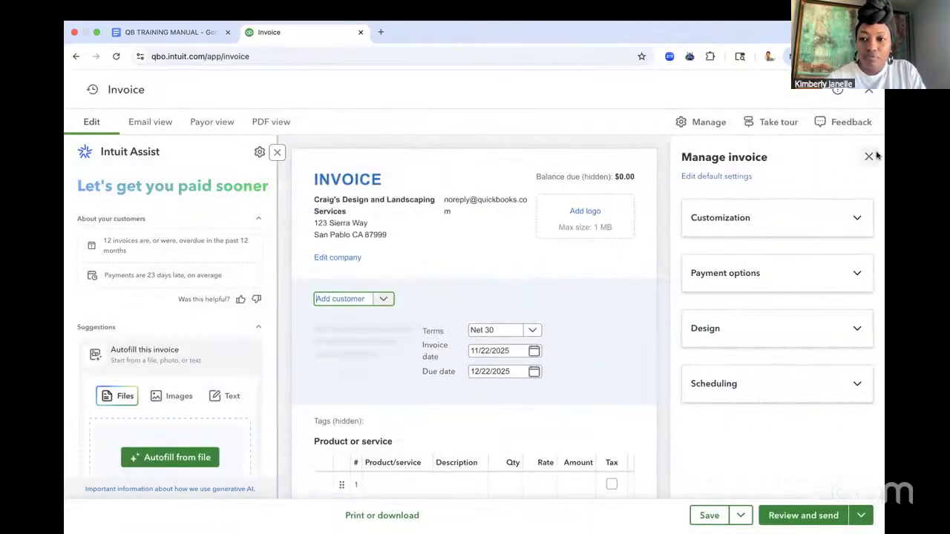
click(869, 156)
Choose Amy's Bird Sanctuary as the invoice's customer and close the suggested transactions, keeping them enabled for future invoices.
scroll(597, 239, down, 3)
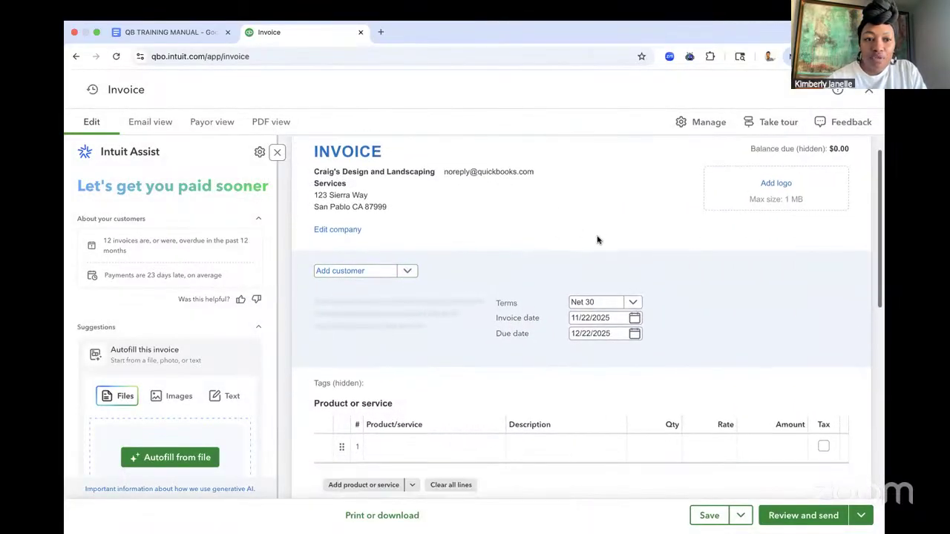
scroll(598, 239, up, 3)
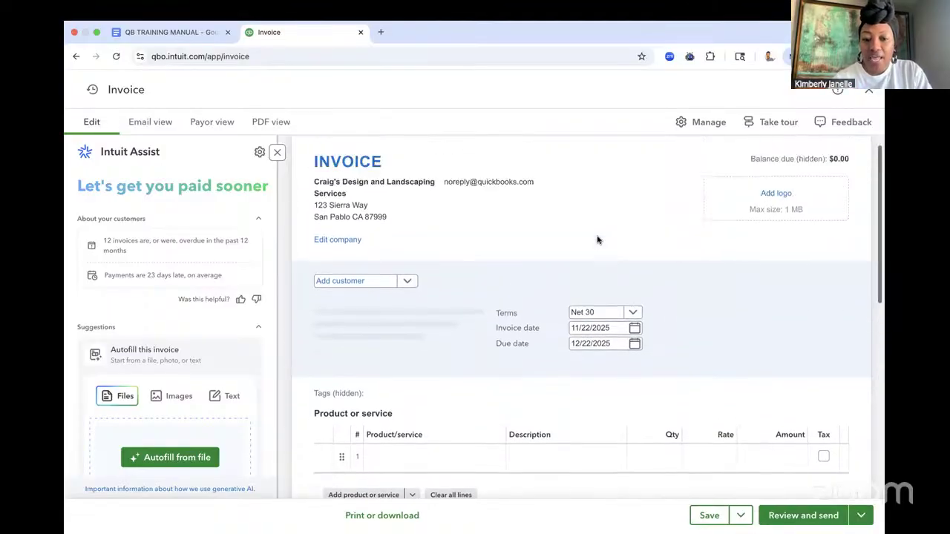
click(351, 301)
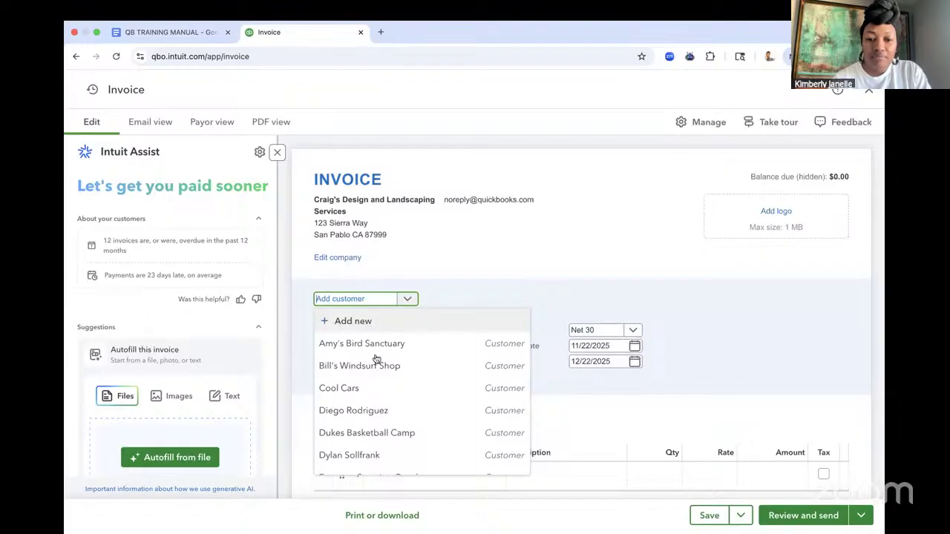
click(372, 346)
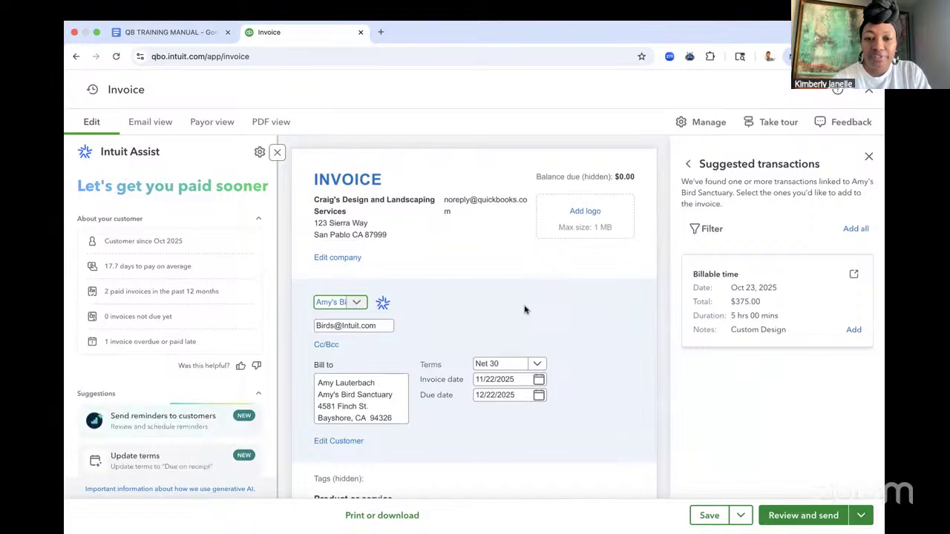
scroll(525, 309, down, 1)
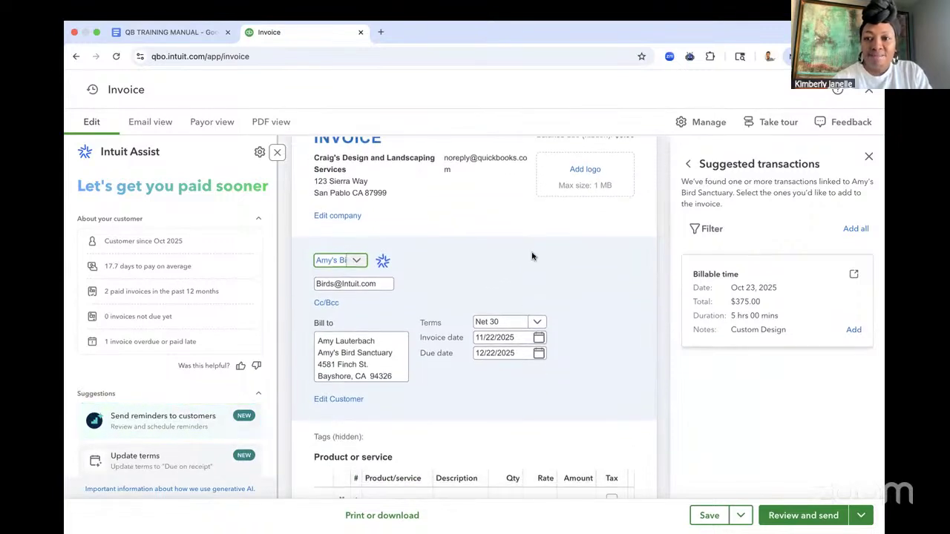
click(868, 156)
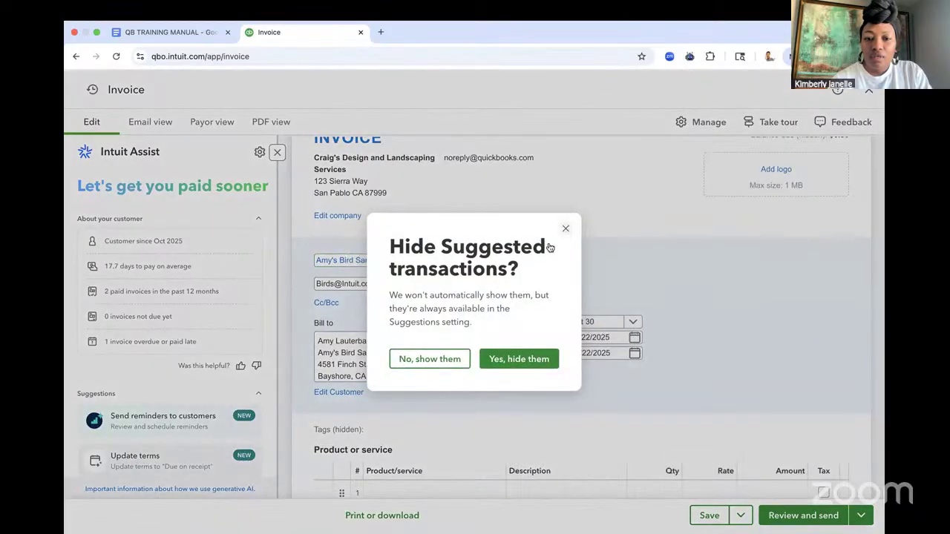
click(436, 361)
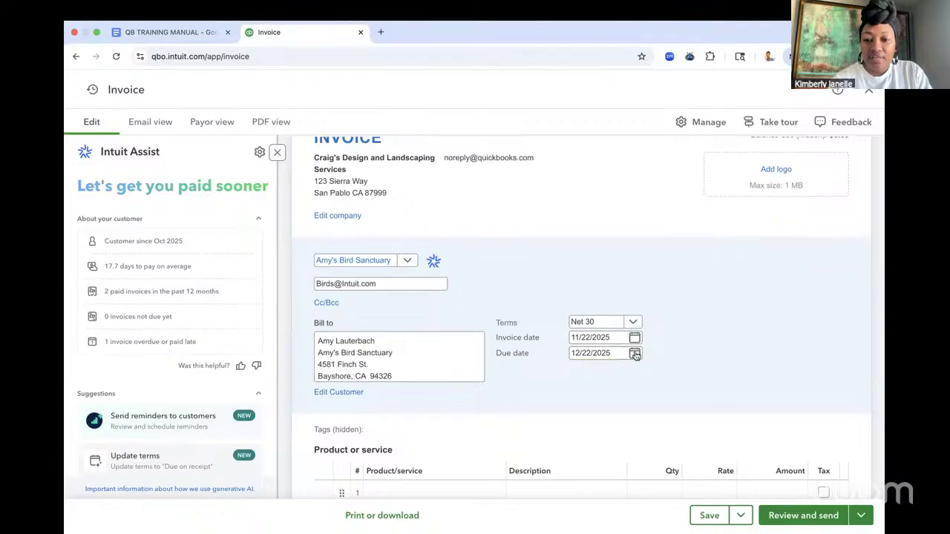
Try Due on receipt, Net 10 and Net 15 in turn as the invoice's payment terms.
click(636, 322)
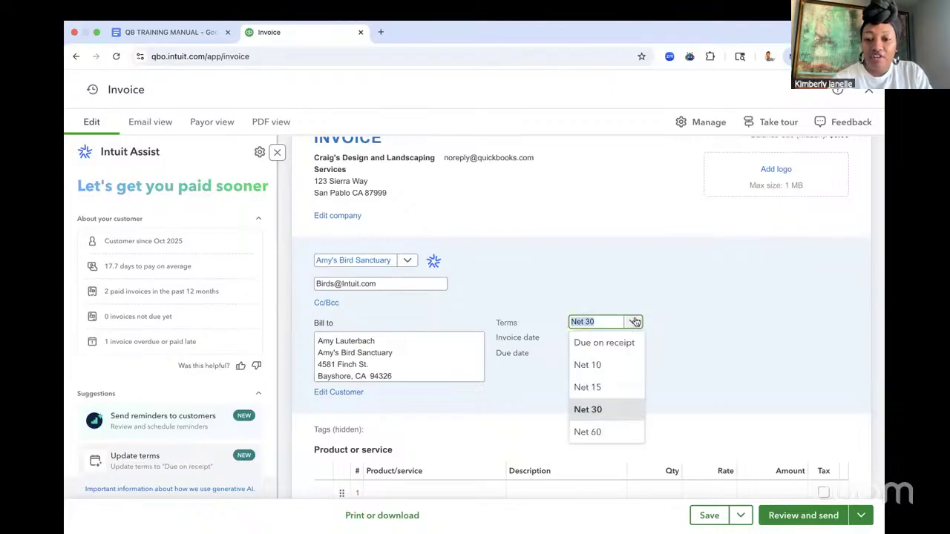
click(627, 343)
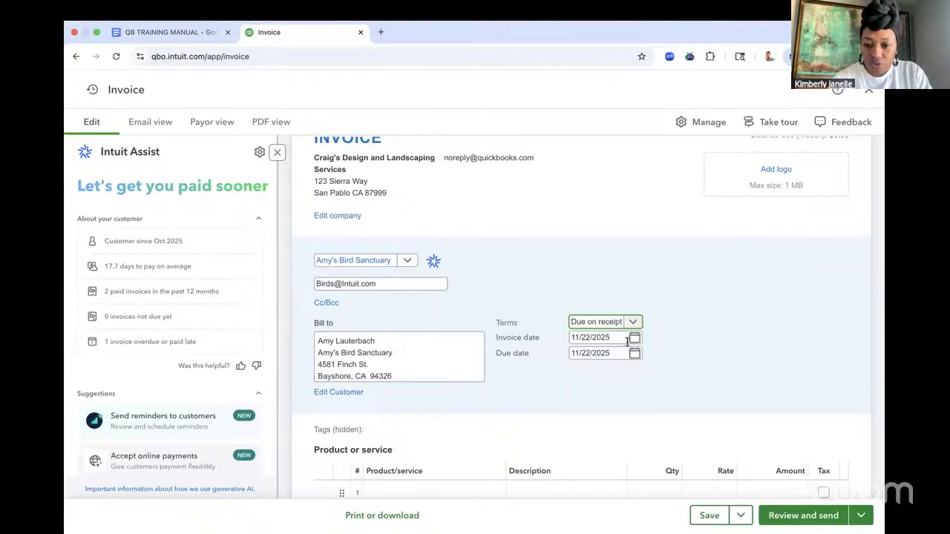
click(635, 321)
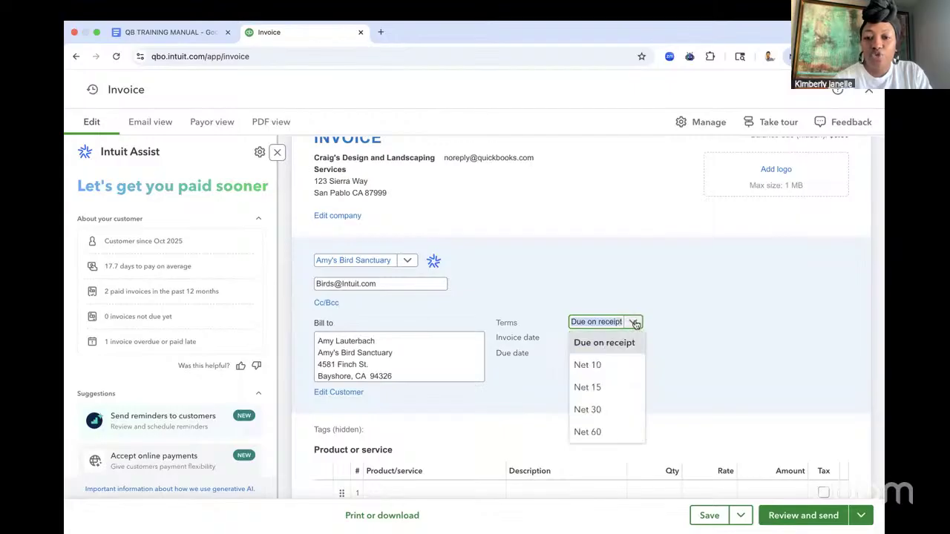
click(601, 364)
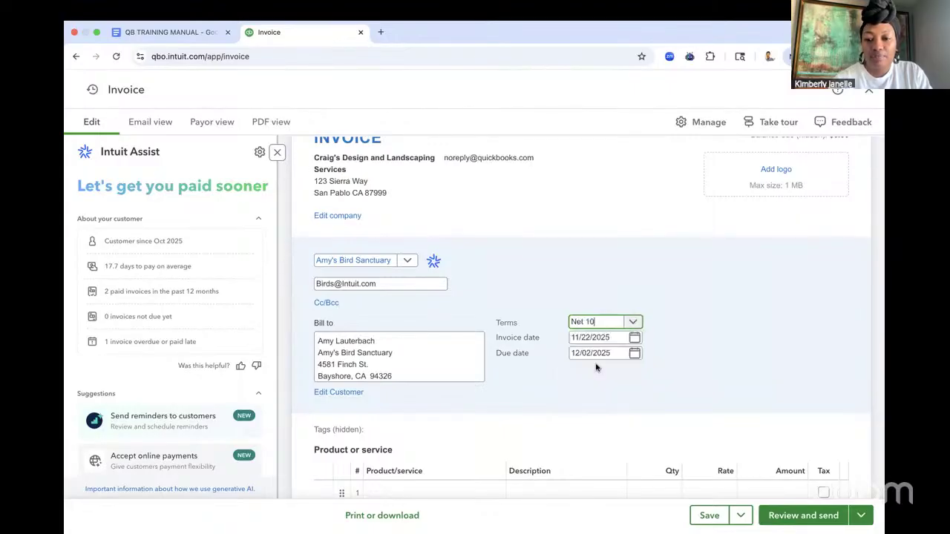
click(633, 322)
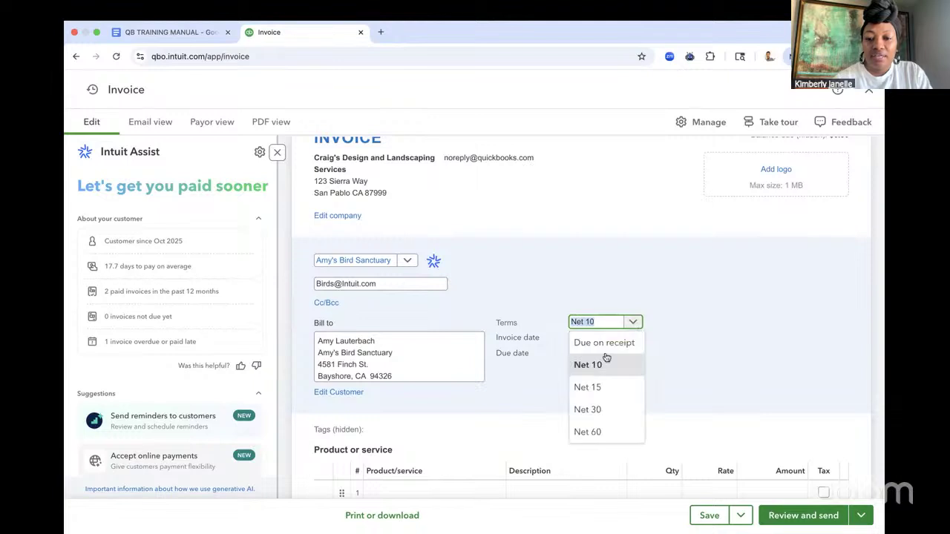
click(599, 387)
Set the invoice's terms to Net 10 and its due date to 12/02/2026.
click(633, 322)
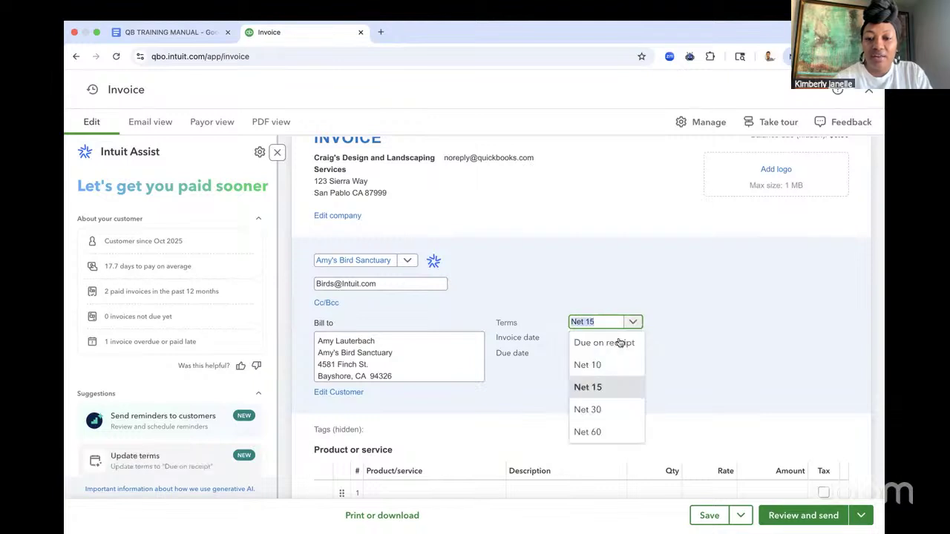
click(590, 364)
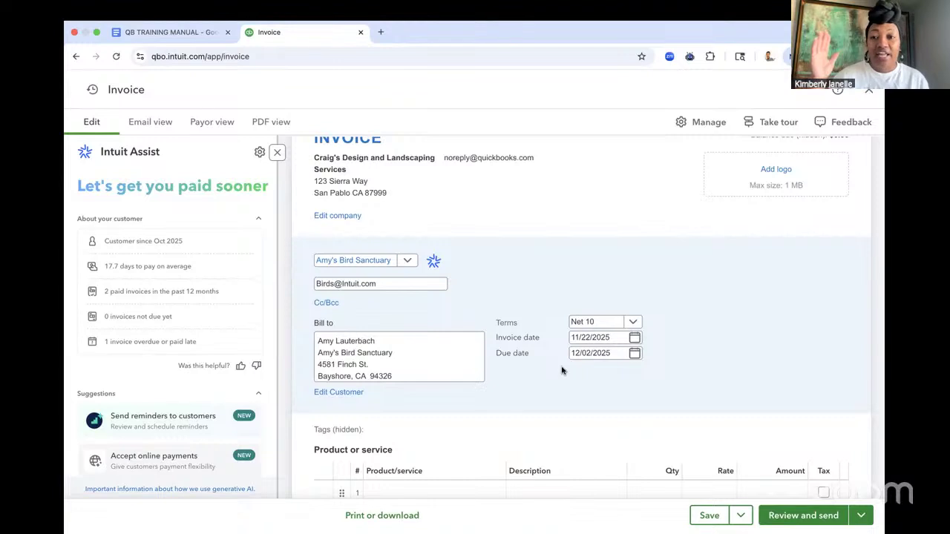
scroll(562, 371, down, 3)
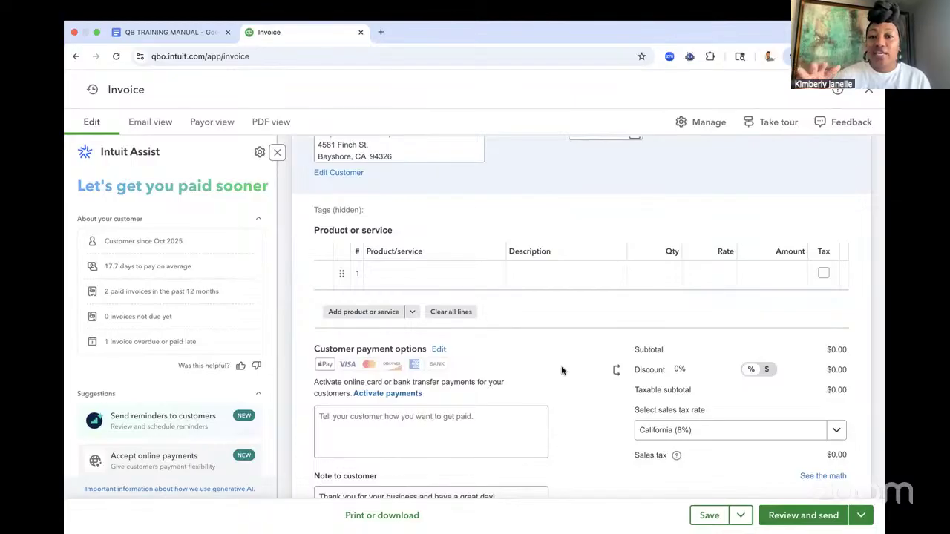
scroll(562, 371, up, 2)
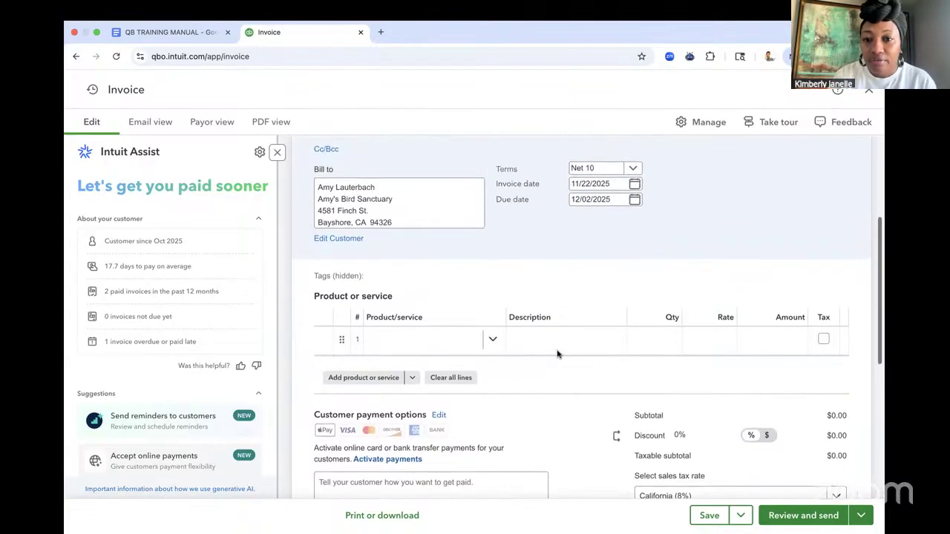
click(613, 200)
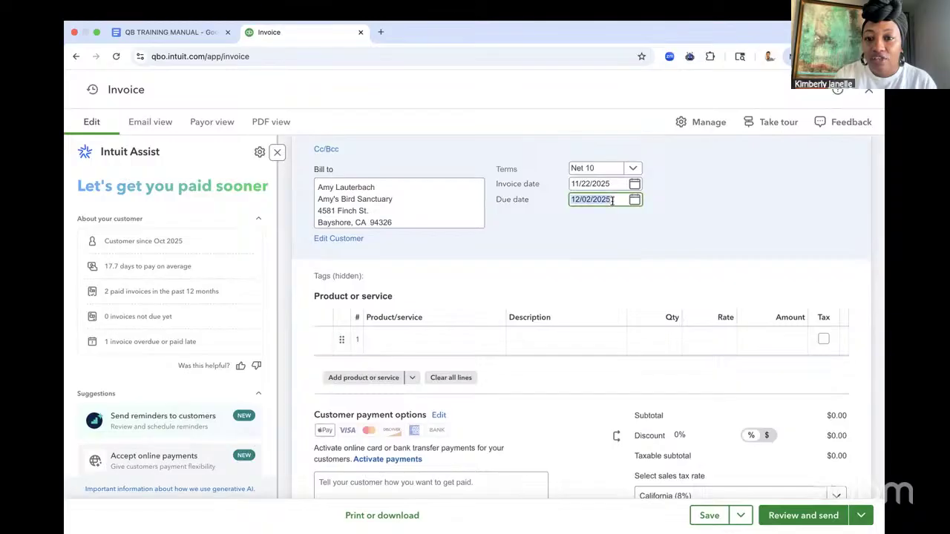
key(Right)
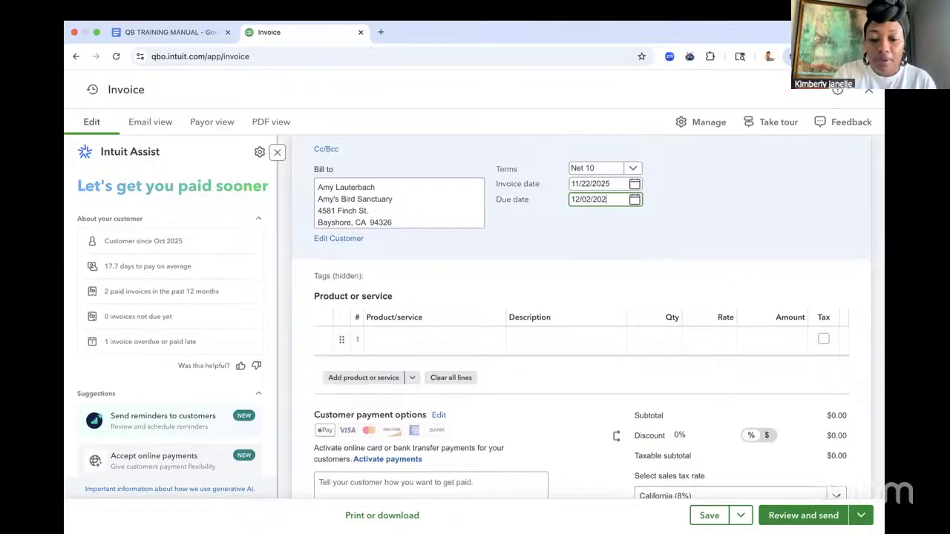
click(562, 245)
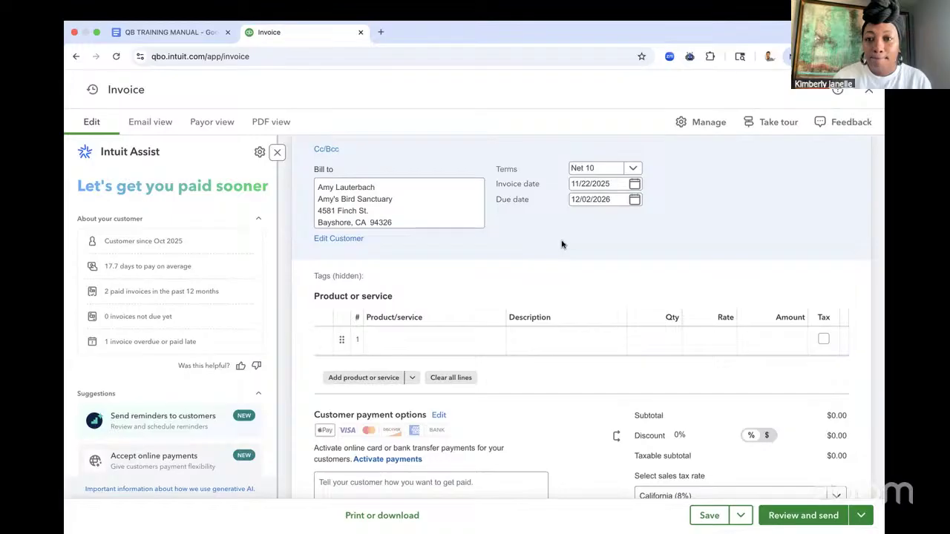
Add Rocks from the Design category as the invoice's first line item with a rate of 500.
scroll(562, 245, down, 2)
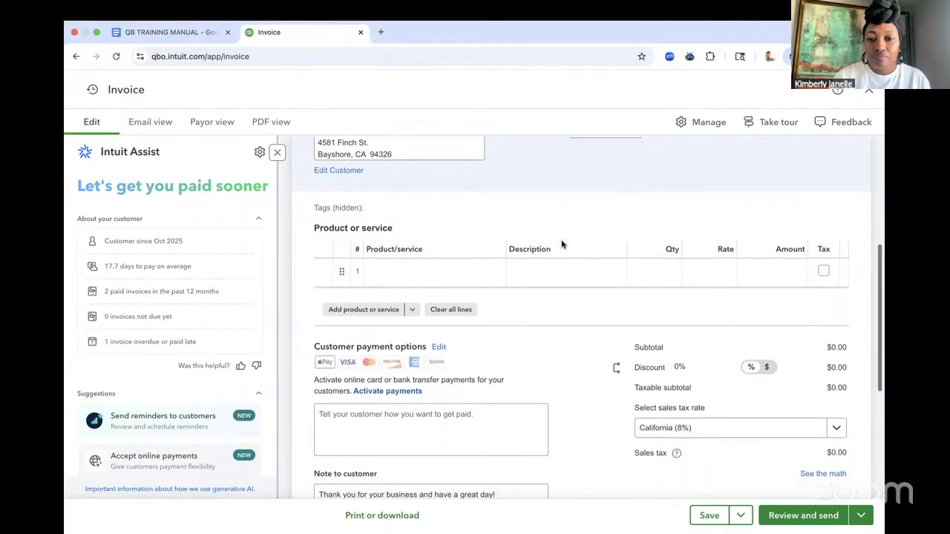
click(392, 285)
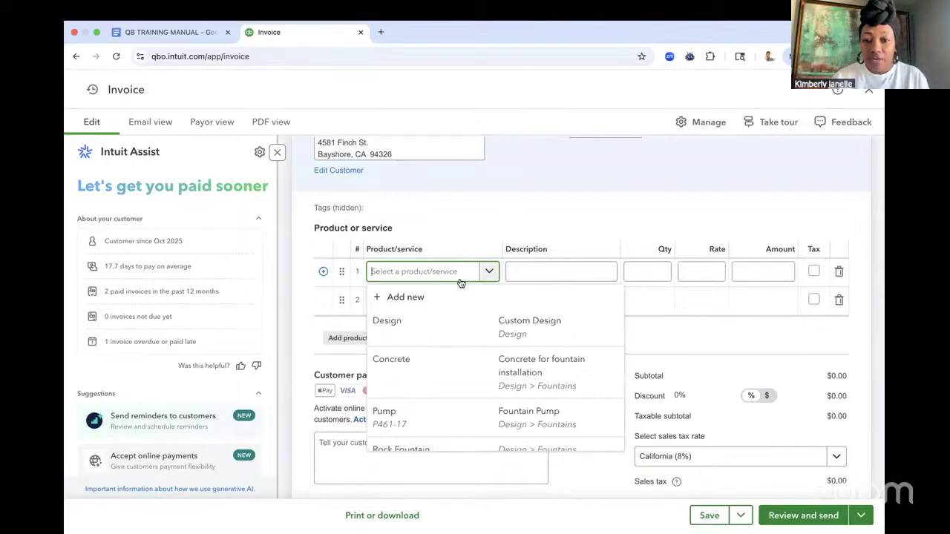
scroll(458, 349, down, 1)
scroll(458, 349, down, 4)
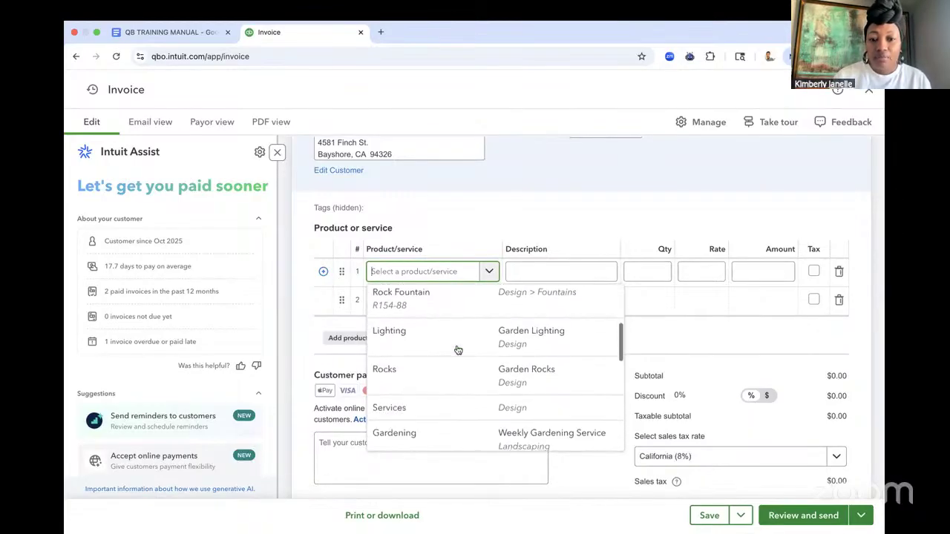
scroll(458, 349, down, 1)
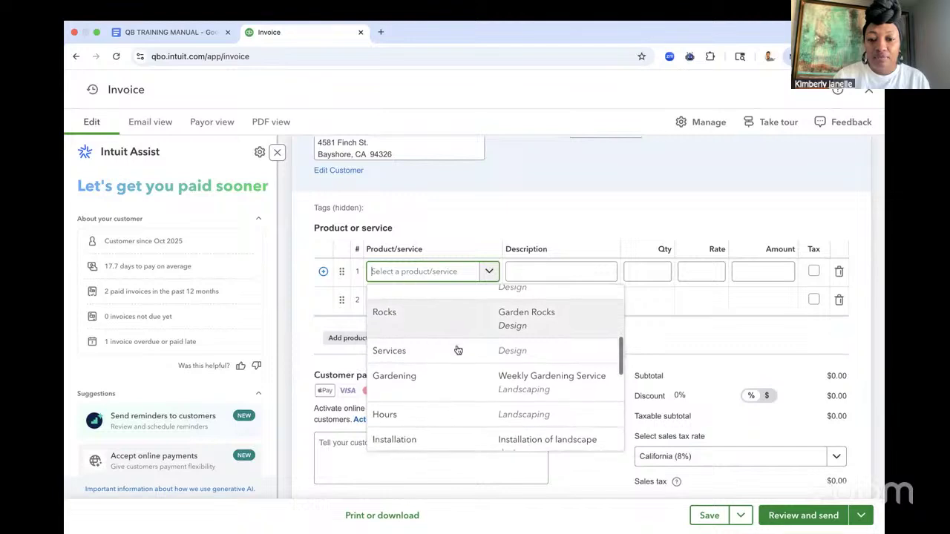
click(454, 324)
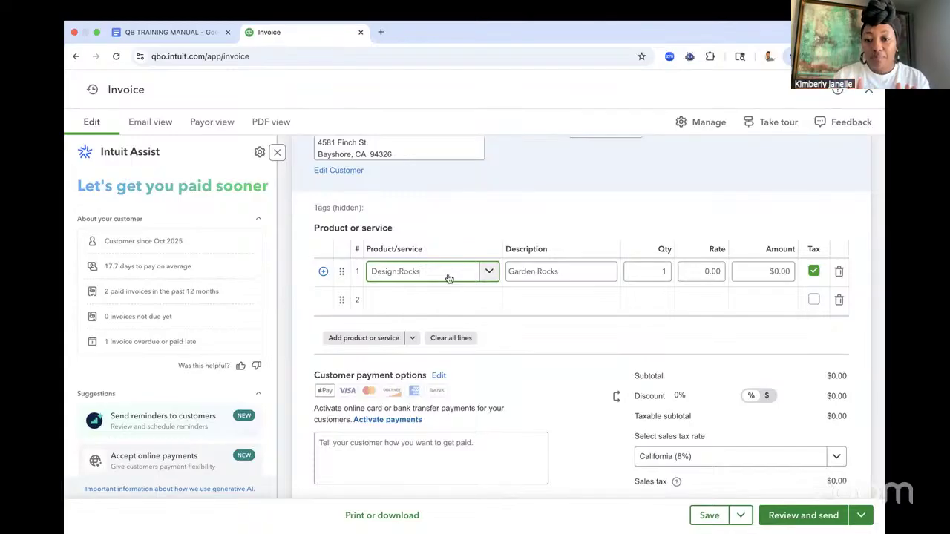
click(468, 238)
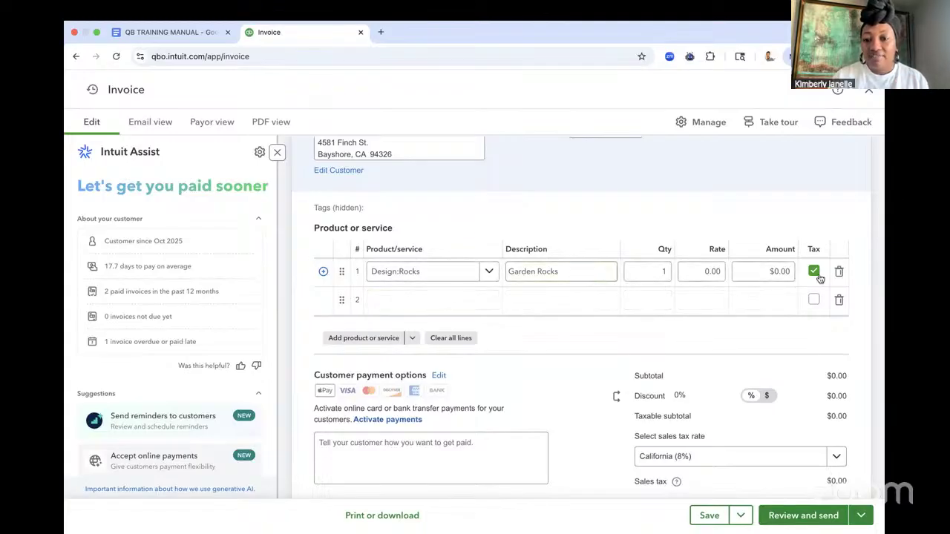
click(710, 273)
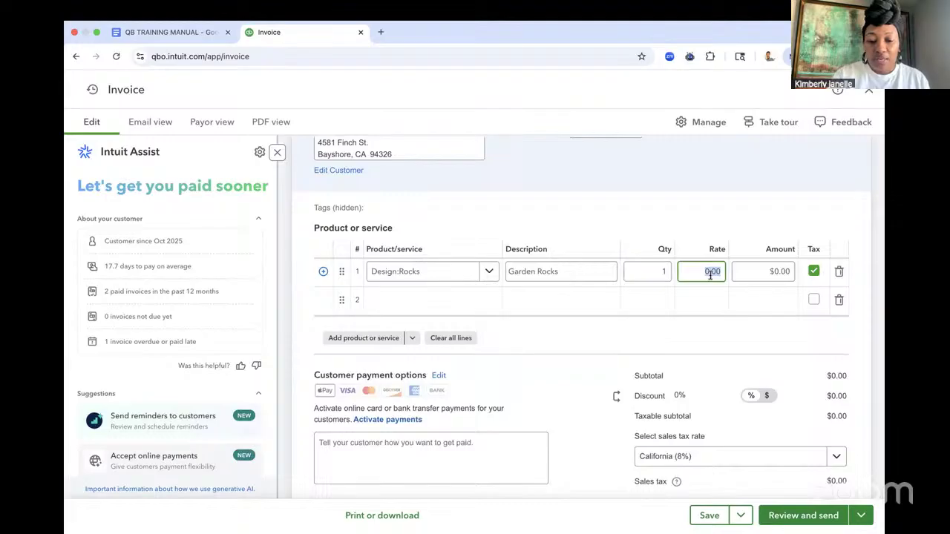
text(500)
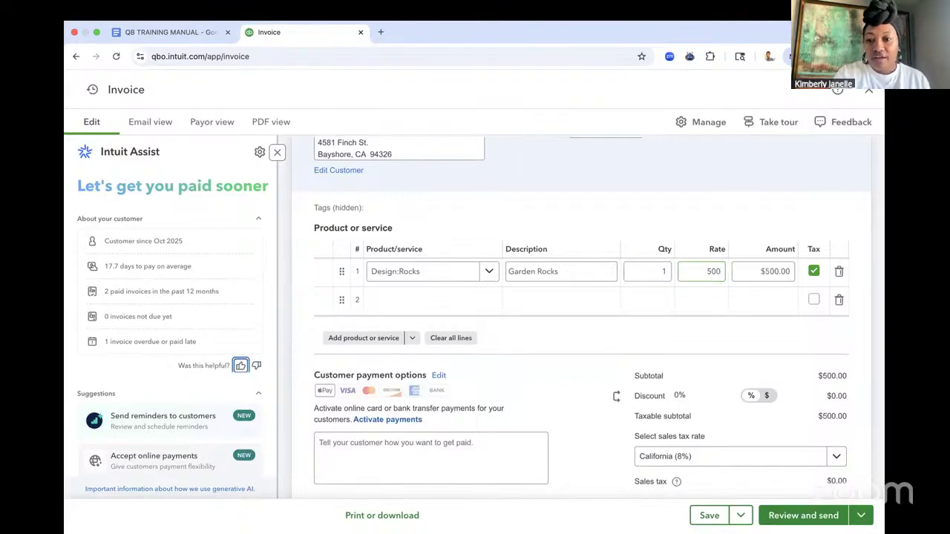
click(625, 345)
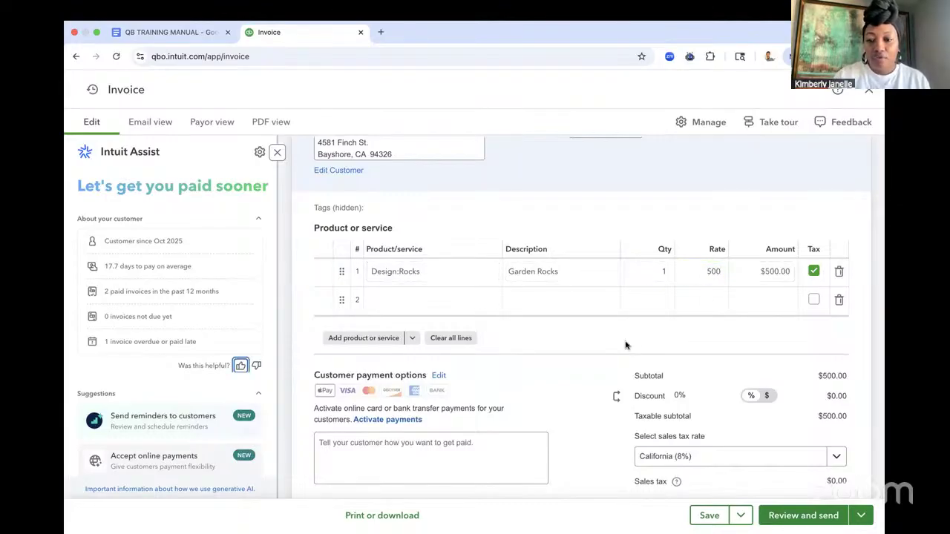
Generate a shareable link to the completed invoice, copy it and close the link dialog.
scroll(626, 345, down, 5)
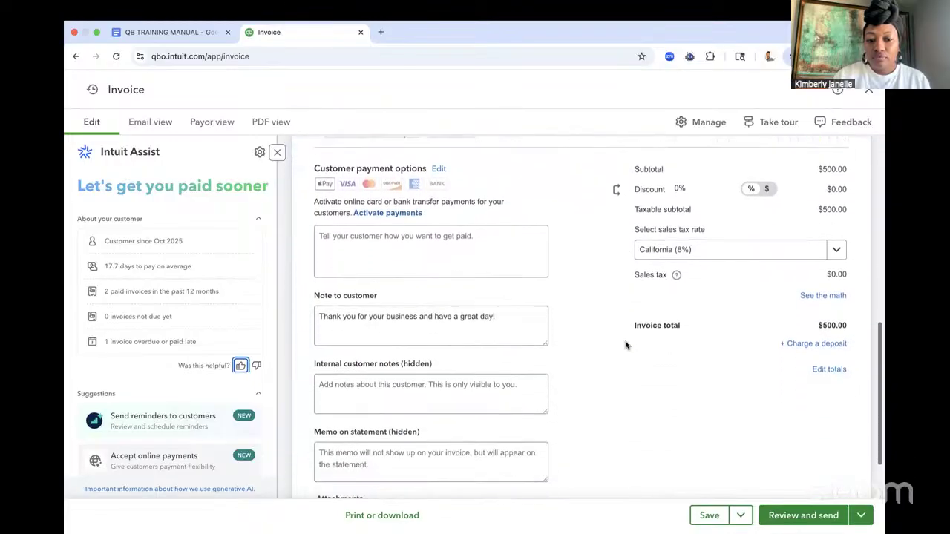
scroll(625, 345, down, 1)
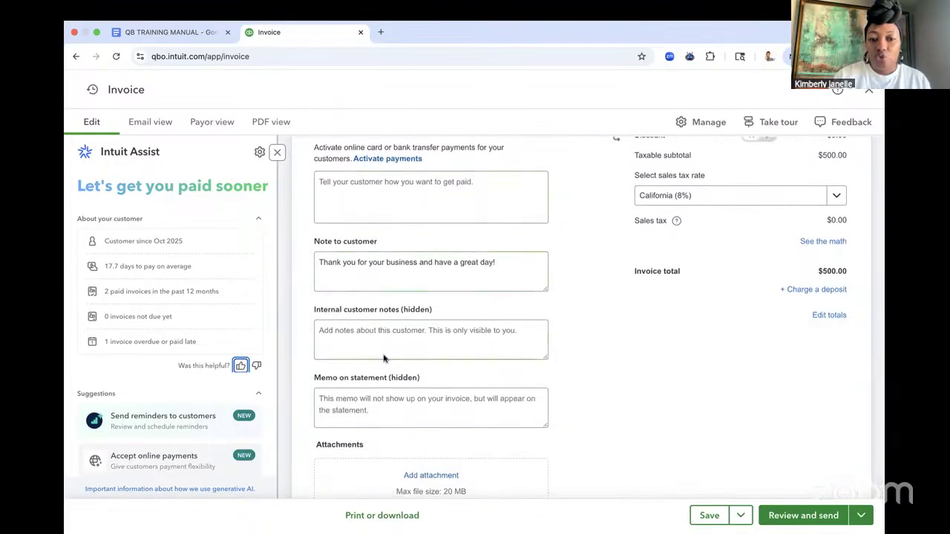
scroll(581, 387, down, 1)
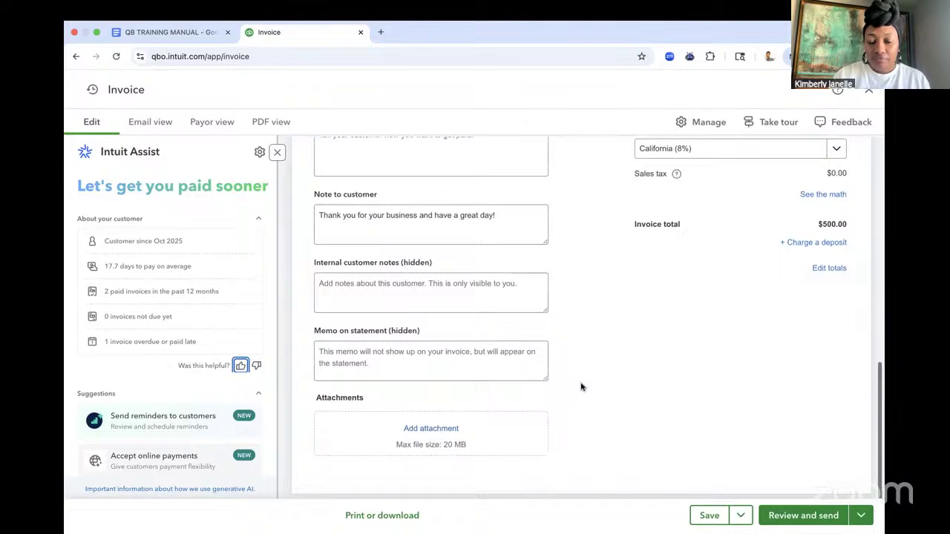
click(861, 516)
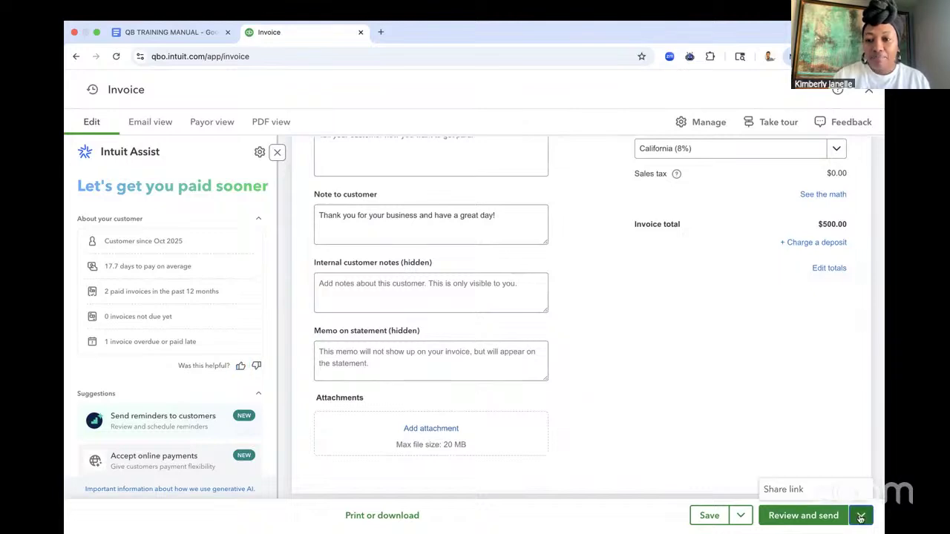
scroll(756, 401, up, 6)
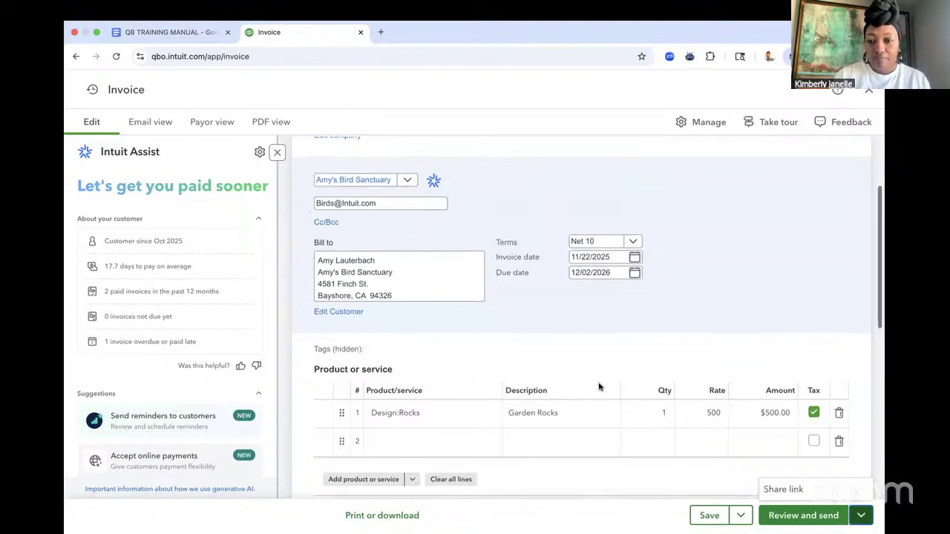
scroll(638, 416, down, 3)
click(800, 515)
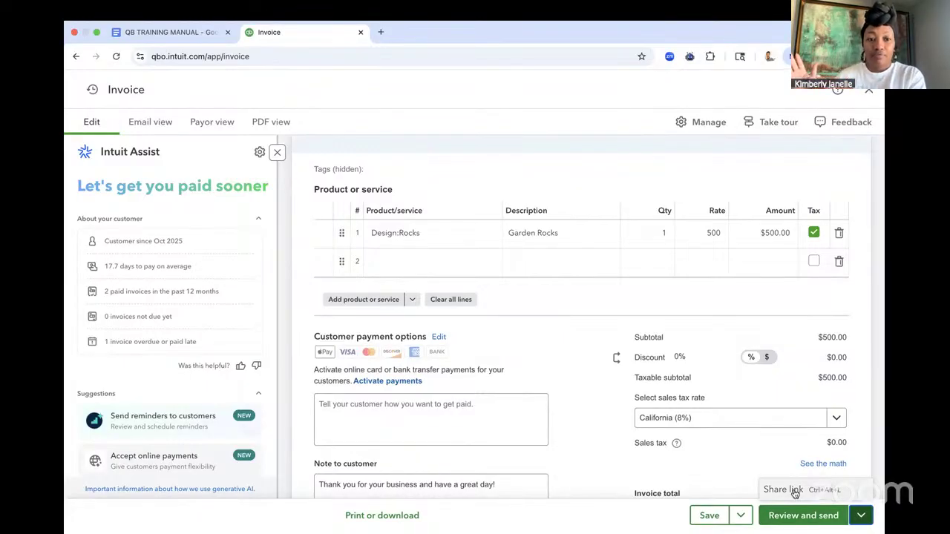
click(795, 491)
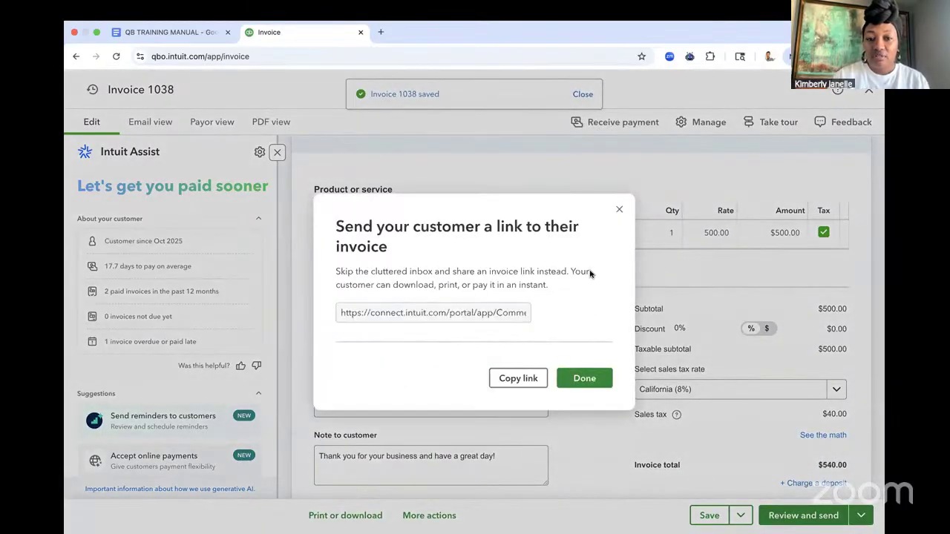
click(520, 380)
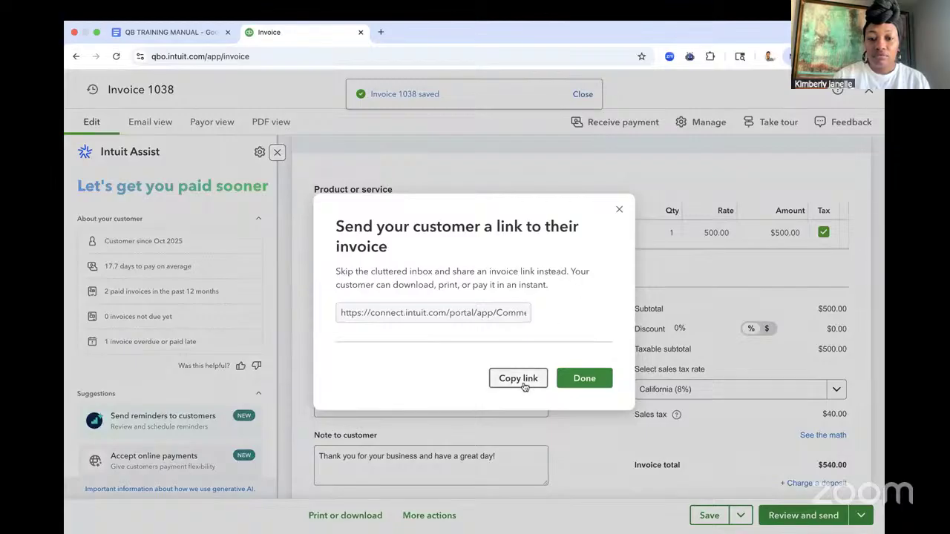
click(582, 380)
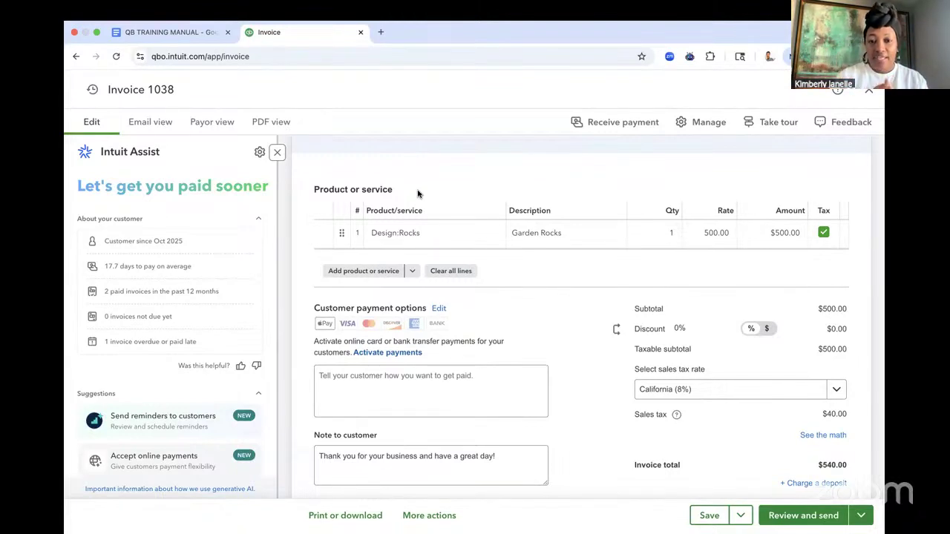
Open the invoice's email for review, check the message and PDF preview, and send the invoice to the customer.
scroll(418, 193, up, 5)
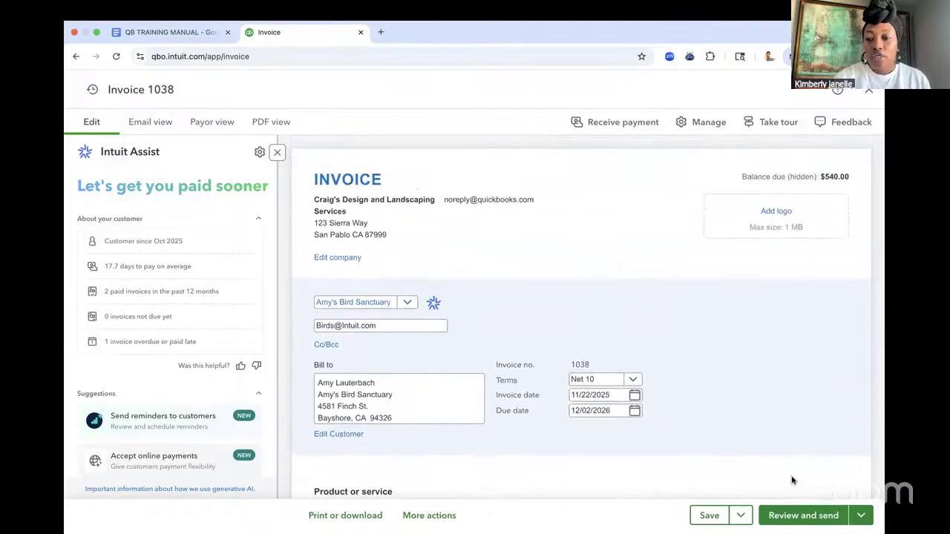
click(803, 515)
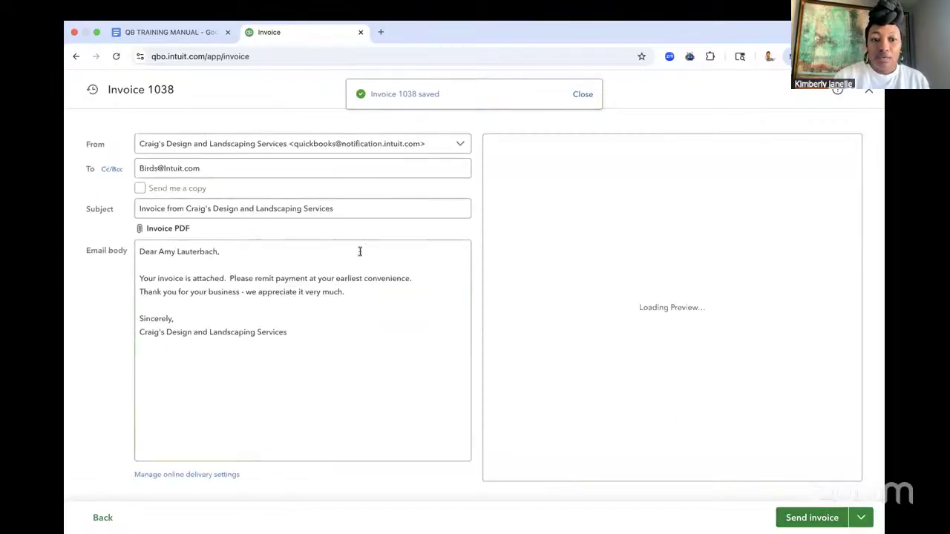
click(250, 247)
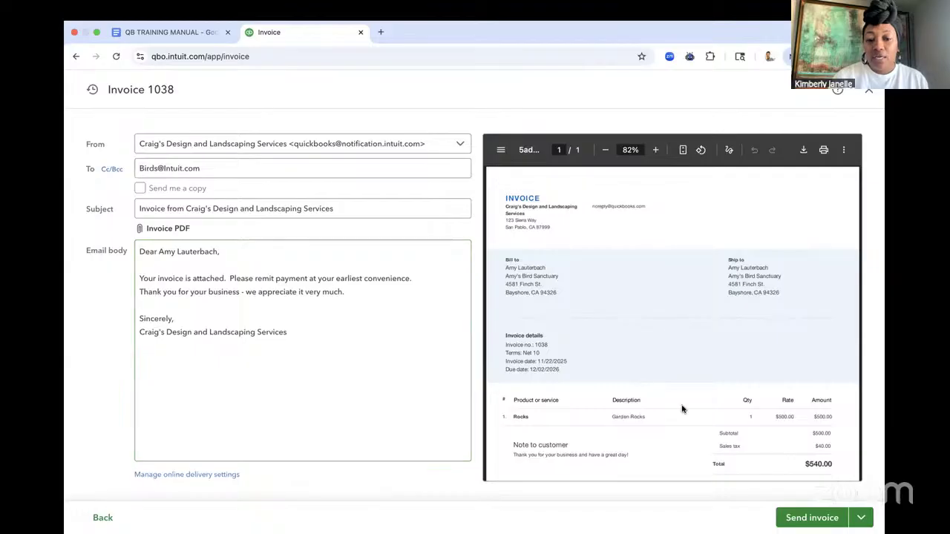
click(801, 517)
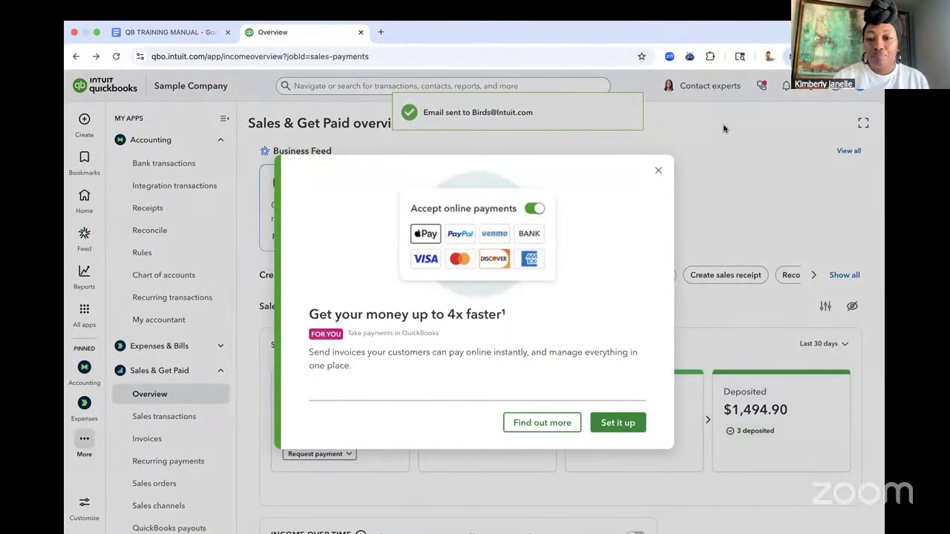
Dismiss the online payments offer and look over the payment funnel and income over time in the sales overview.
click(659, 171)
scroll(588, 289, down, 1)
scroll(589, 288, down, 3)
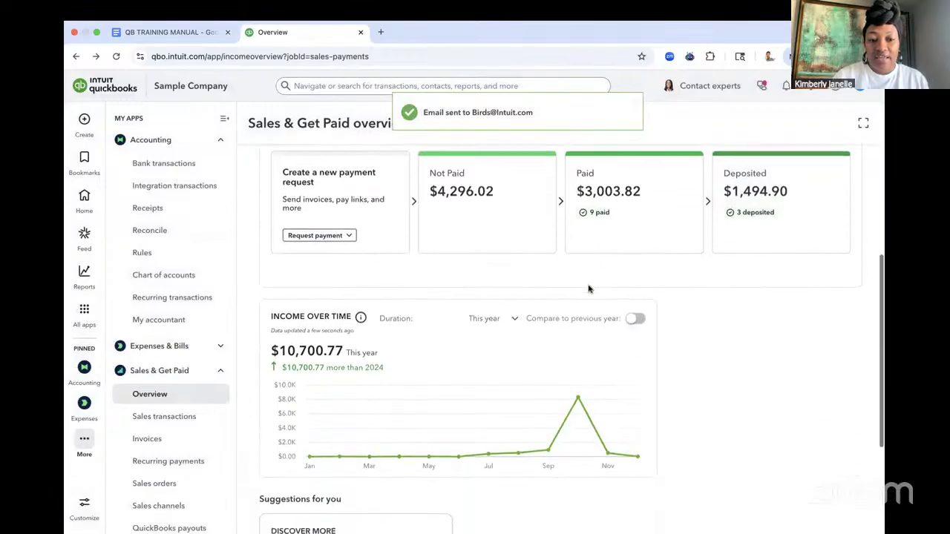
Open the Invoices list and examine the unpaid and paid totals and each invoice's customer, amount and status.
scroll(588, 288, down, 1)
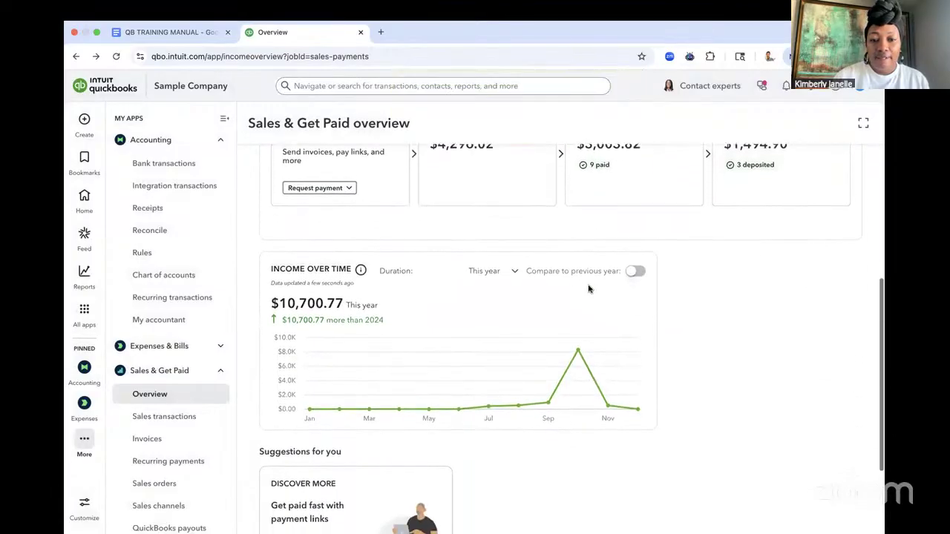
click(147, 438)
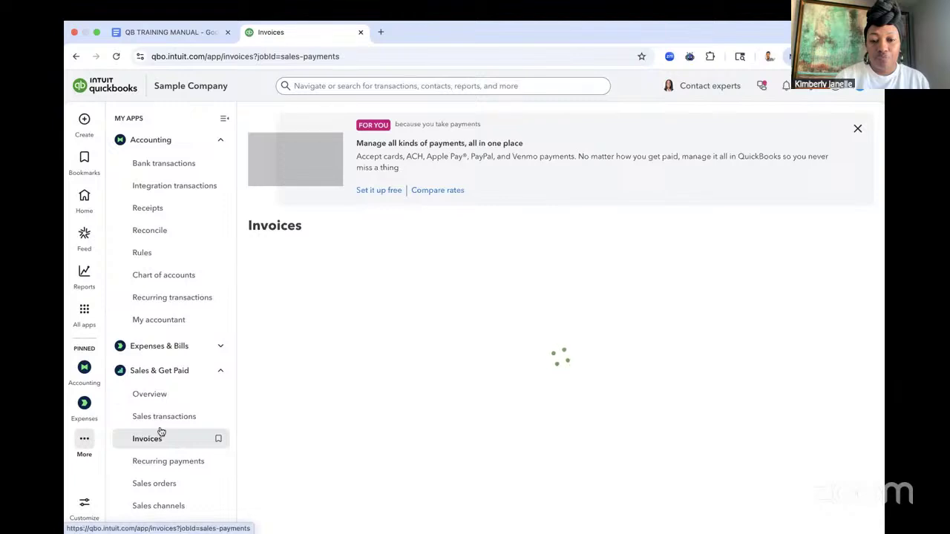
scroll(409, 321, down, 1)
scroll(408, 320, down, 1)
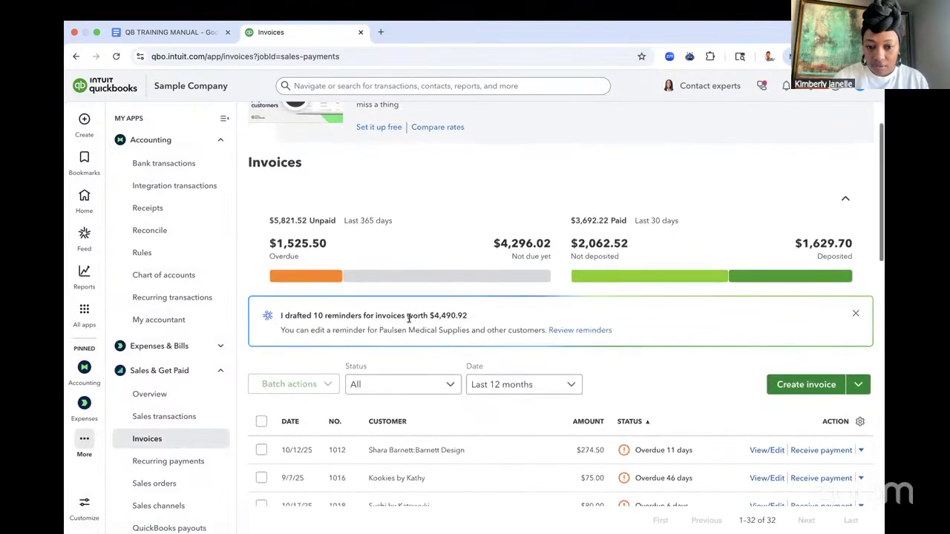
scroll(408, 319, down, 1)
scroll(409, 320, down, 2)
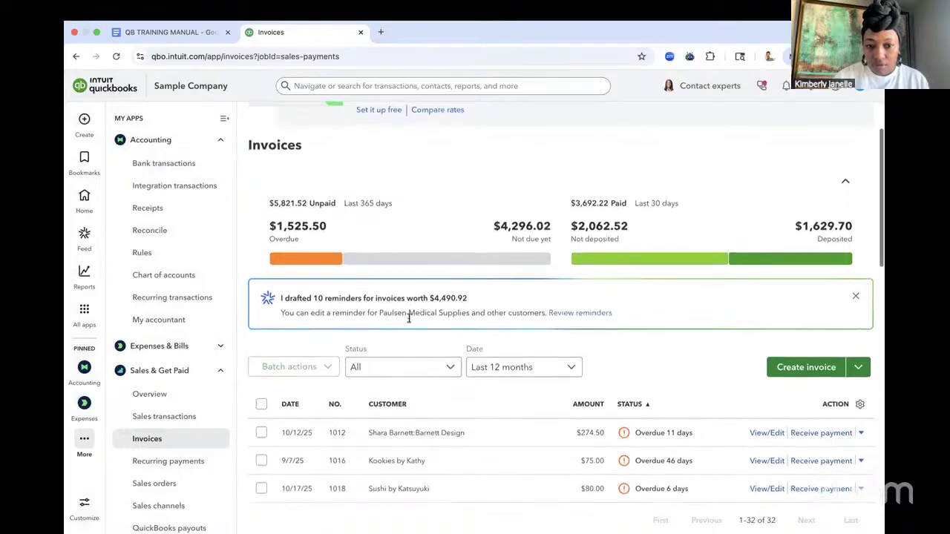
scroll(408, 319, down, 3)
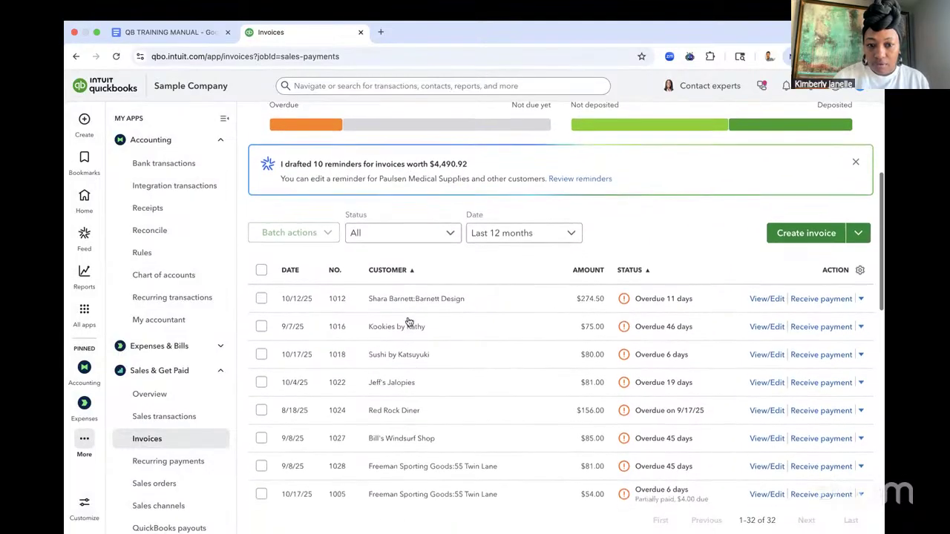
scroll(408, 322, down, 6)
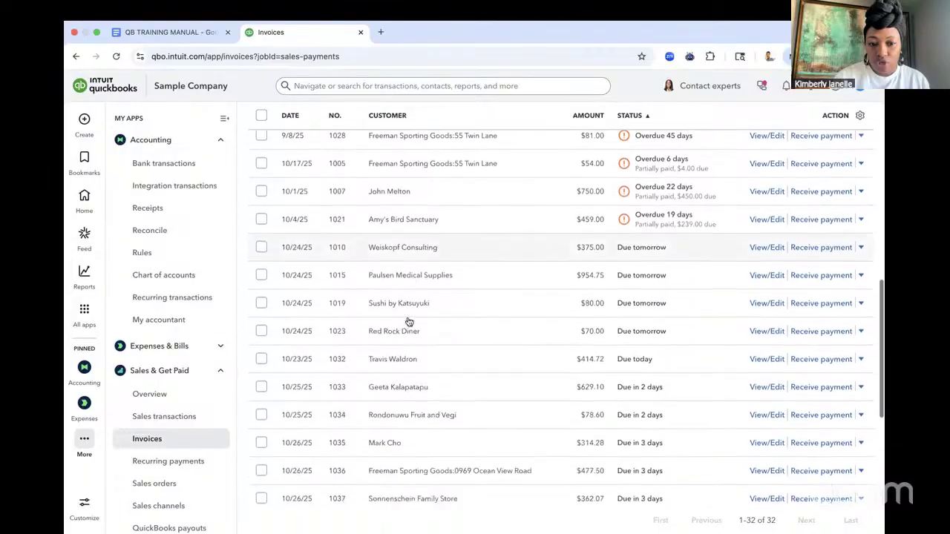
scroll(408, 321, down, 2)
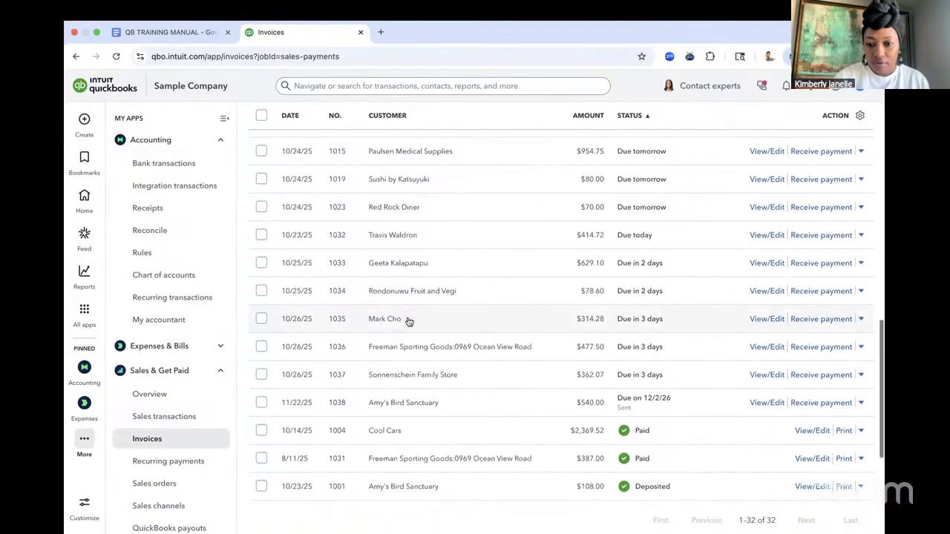
scroll(408, 322, up, 5)
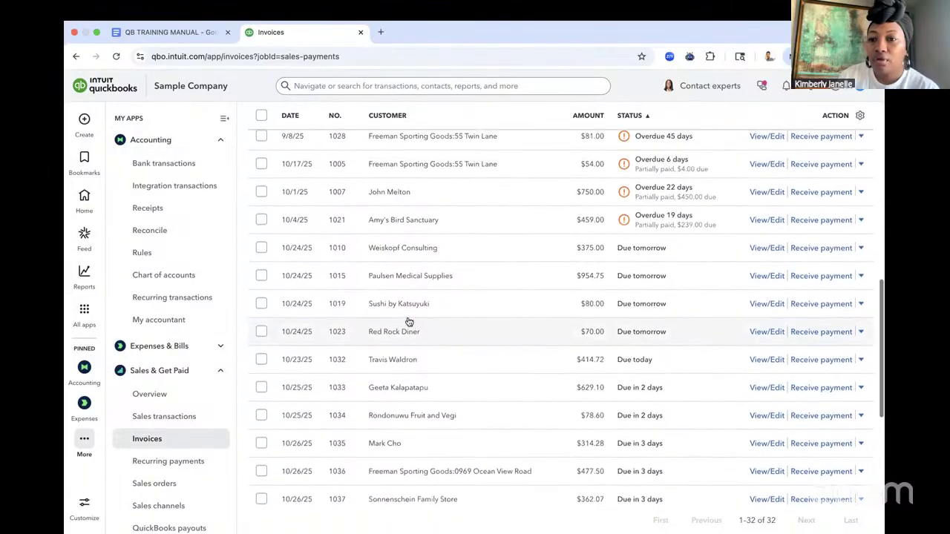
scroll(409, 321, up, 2)
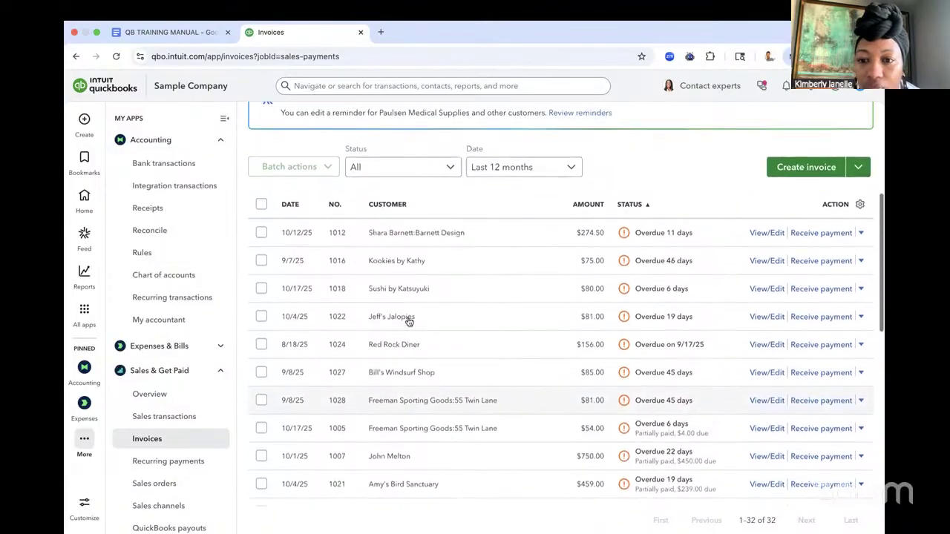
Open the first overdue invoice, for Barnett Design, and review its terms, dates, line items and Intuit Assist suggestions.
click(766, 235)
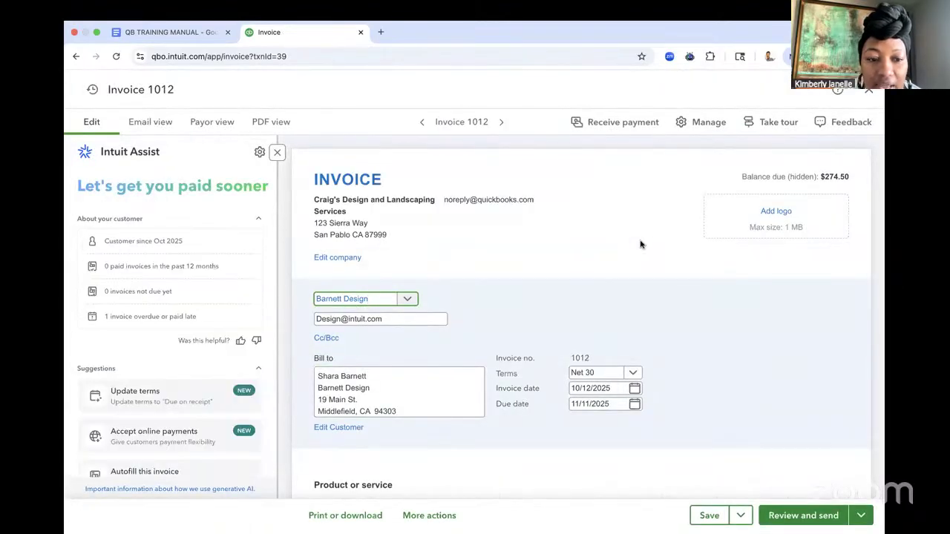
scroll(568, 274, down, 3)
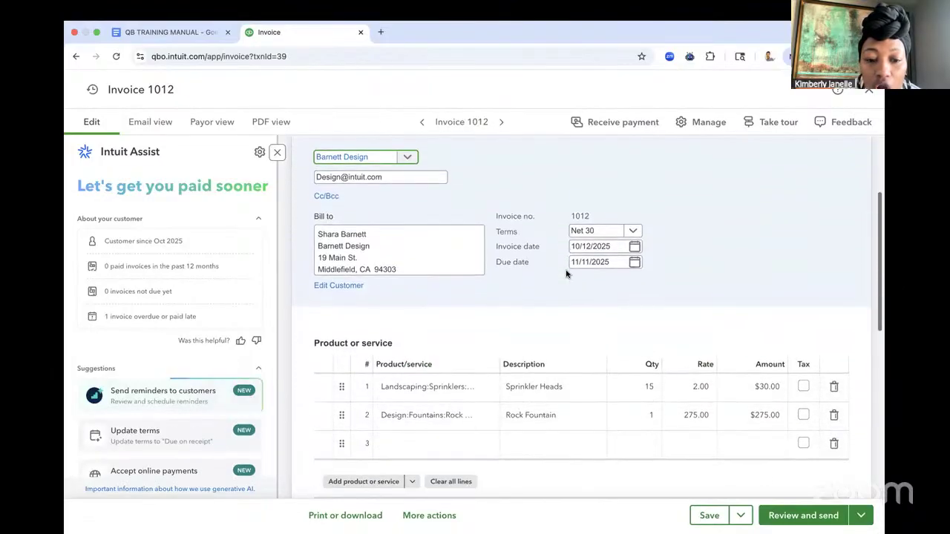
scroll(228, 336, down, 3)
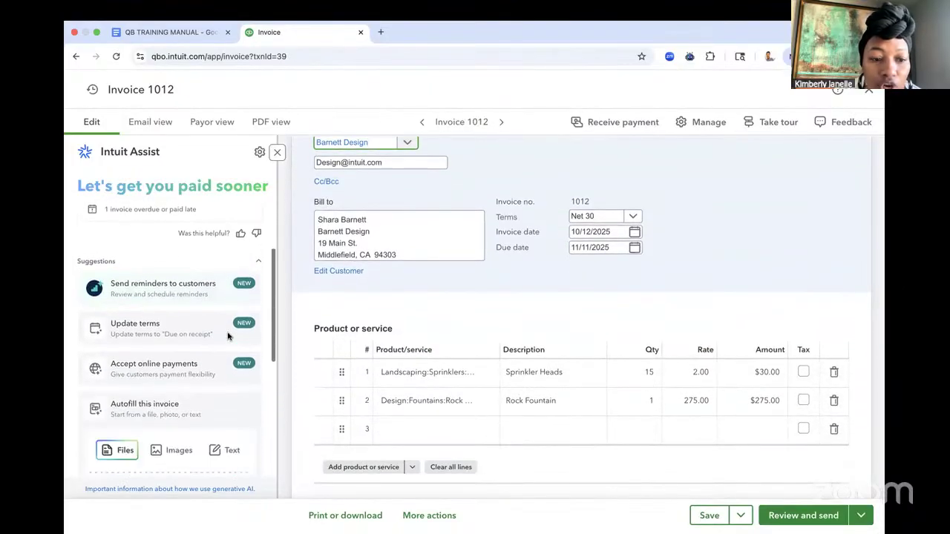
scroll(227, 336, down, 3)
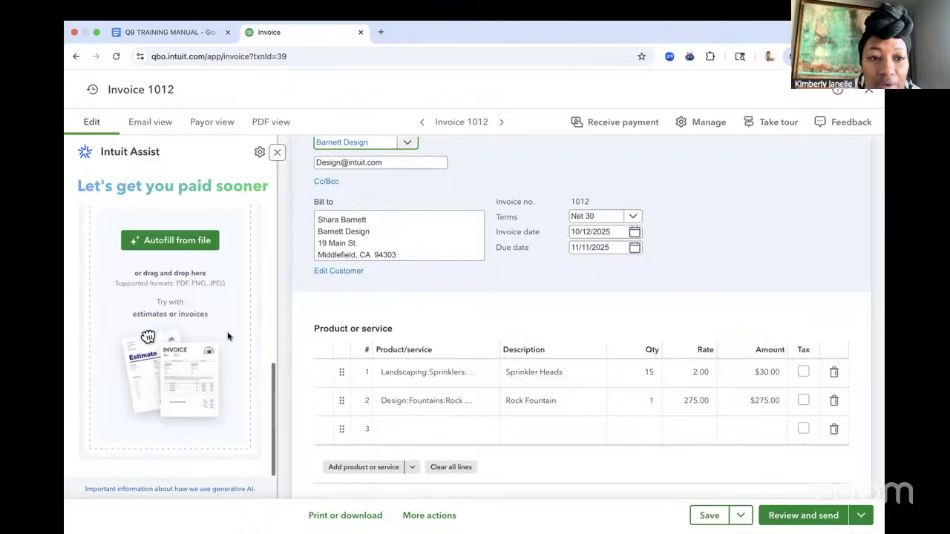
scroll(228, 336, up, 5)
Check the Barnett Design invoice's email view, payor view and status timeline, and close the invoice.
click(168, 123)
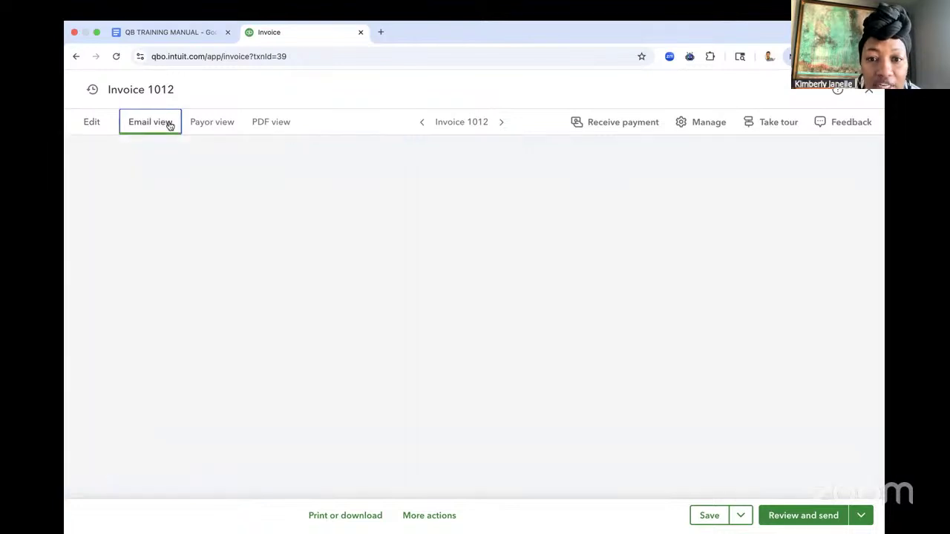
click(216, 123)
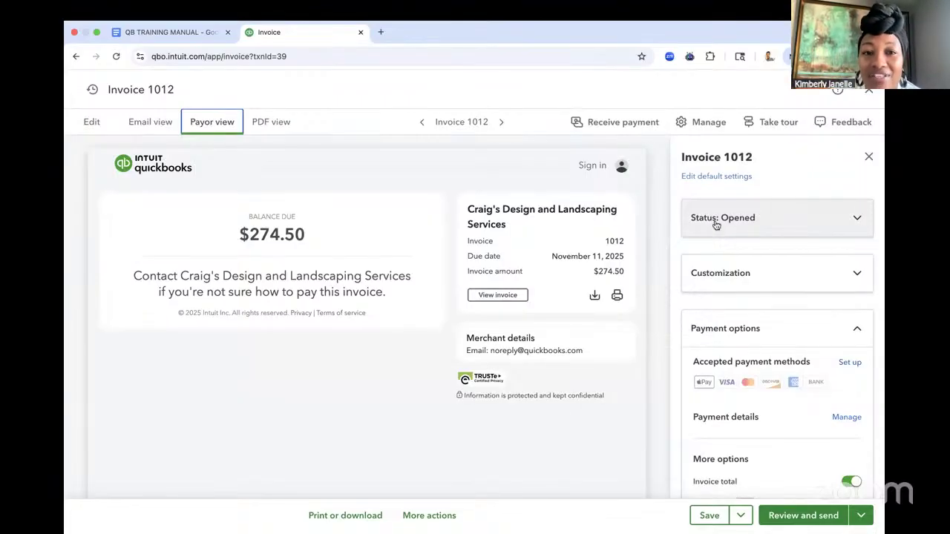
click(859, 218)
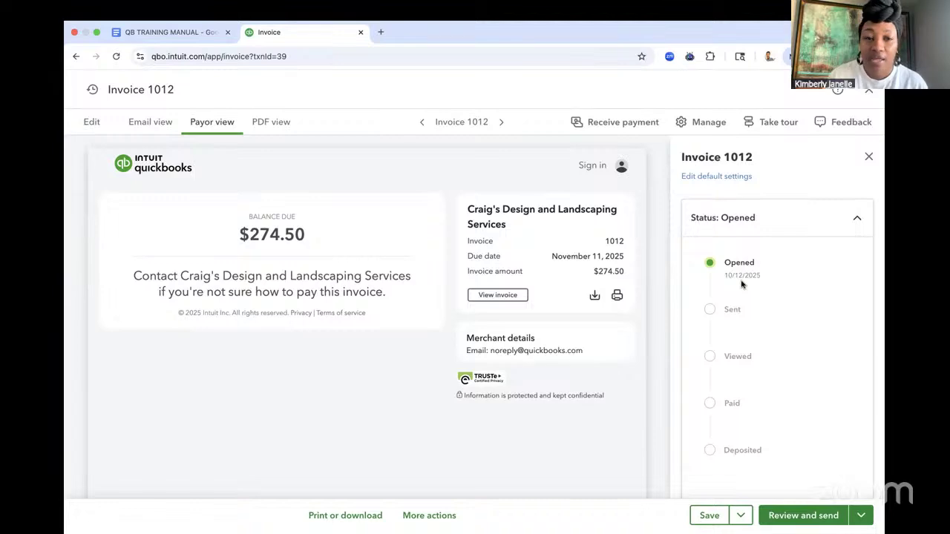
click(862, 94)
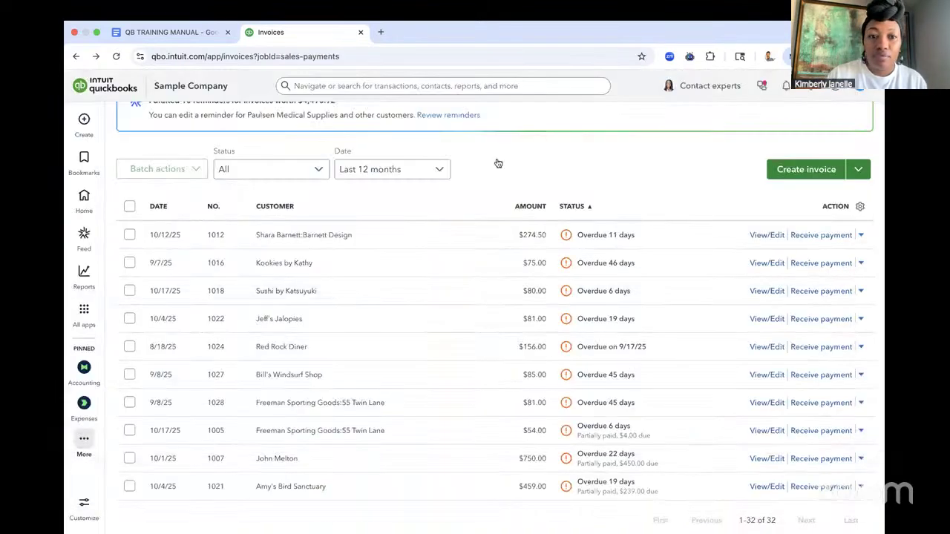
Switch to the QB Training Manual in Google Docs, read the Sales and Expenses sections, and return to QuickBooks.
click(183, 32)
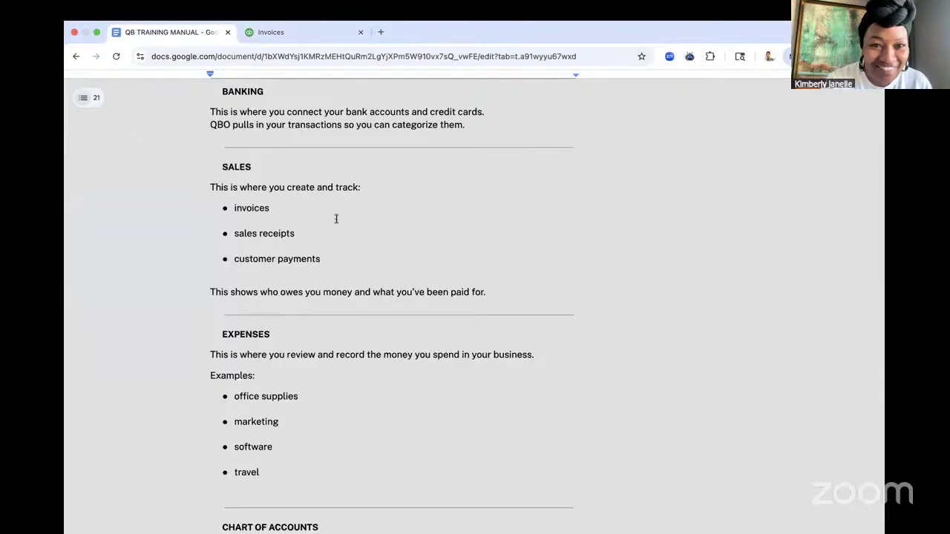
scroll(316, 304, down, 5)
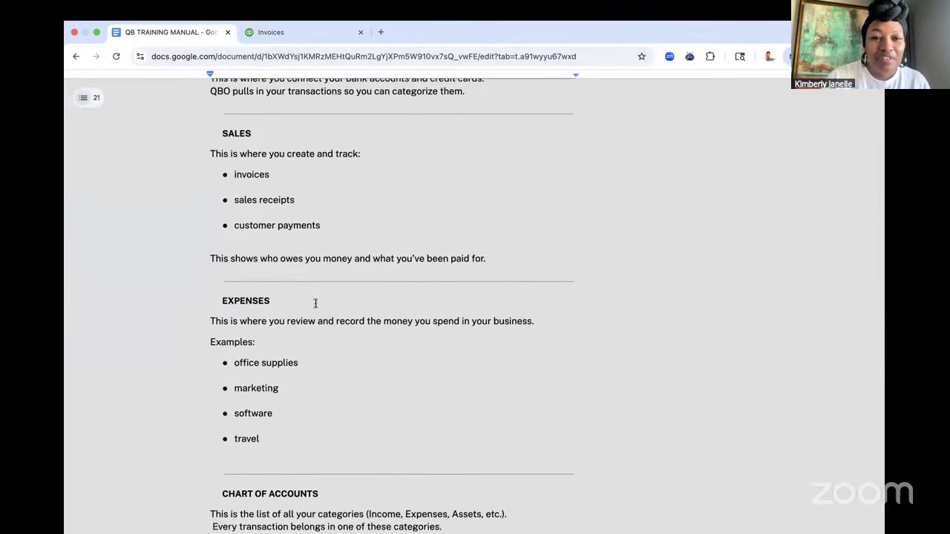
click(301, 33)
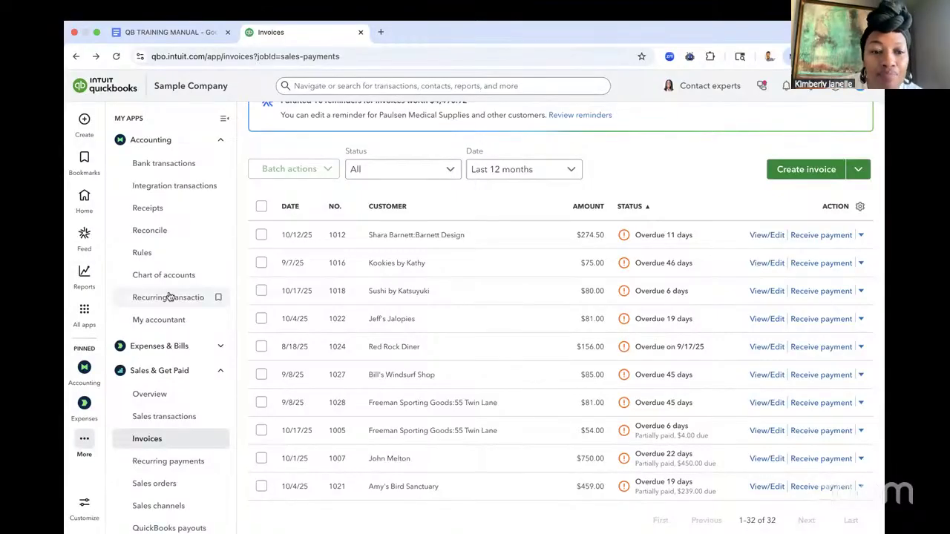
Open the expense transactions under Expenses & Bills and examine their types, payees, categories and totals.
click(164, 348)
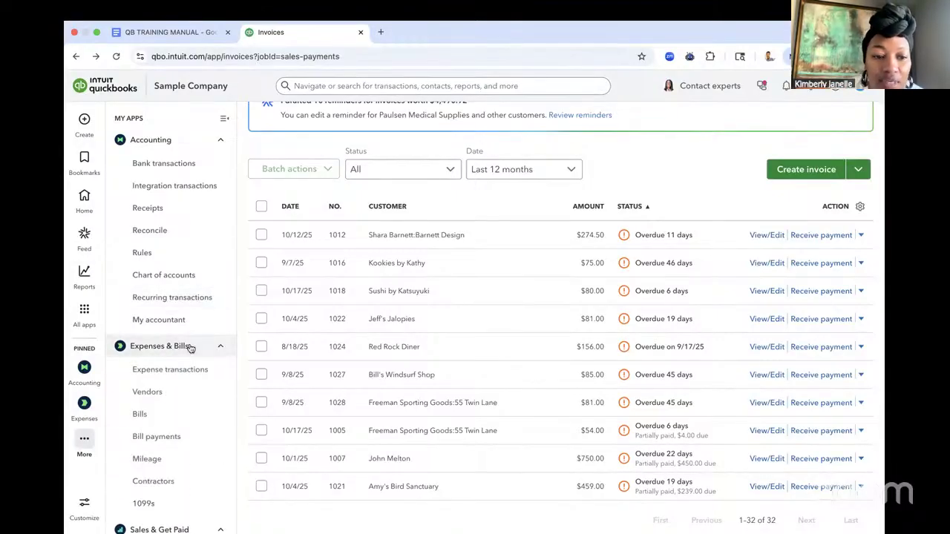
scroll(182, 311, down, 3)
click(175, 283)
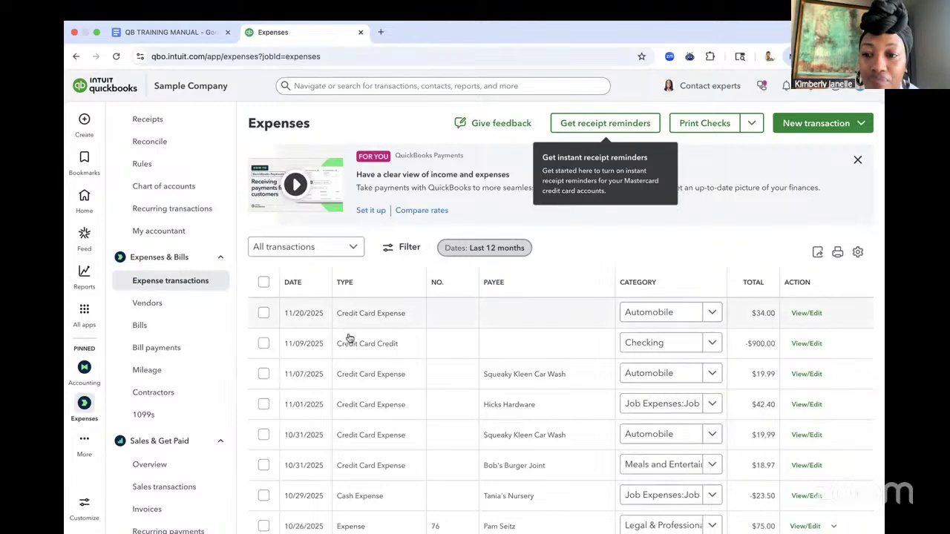
scroll(349, 337, down, 1)
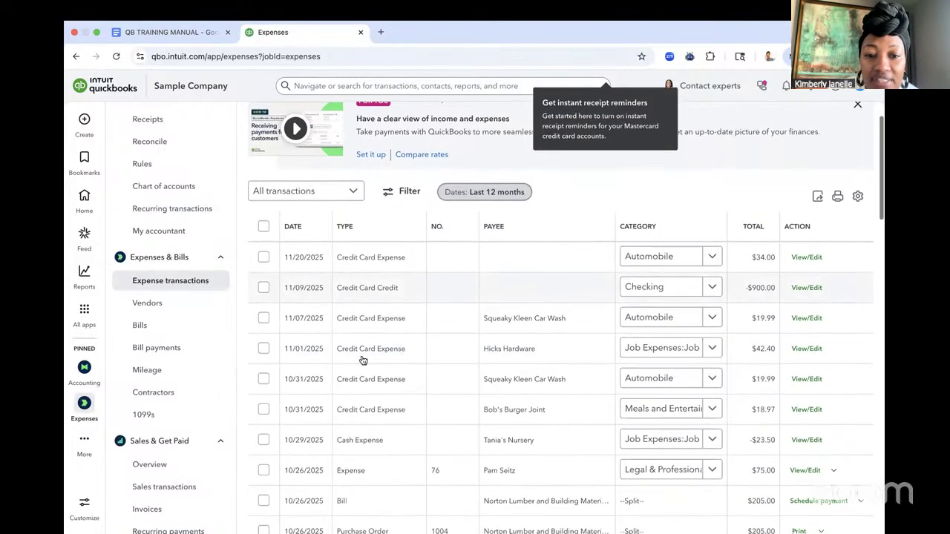
scroll(387, 351, down, 2)
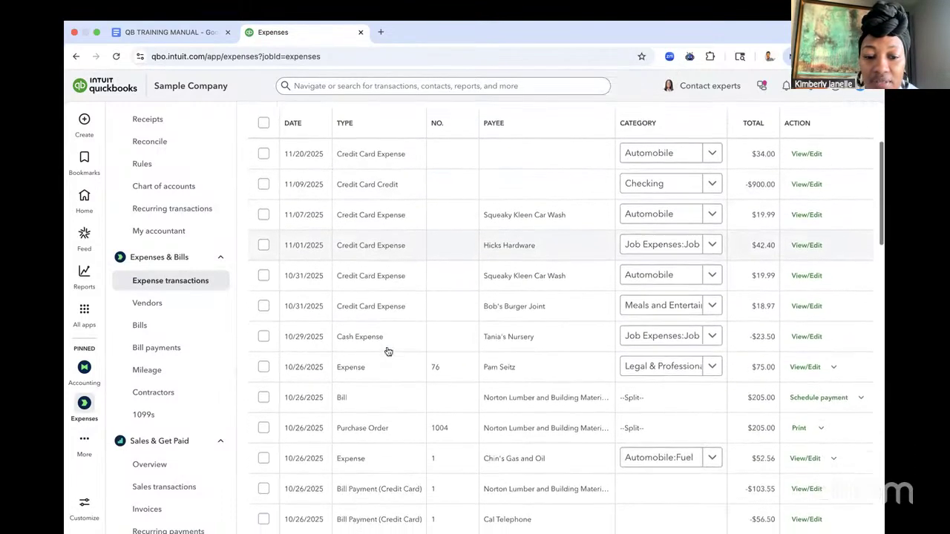
scroll(388, 351, down, 3)
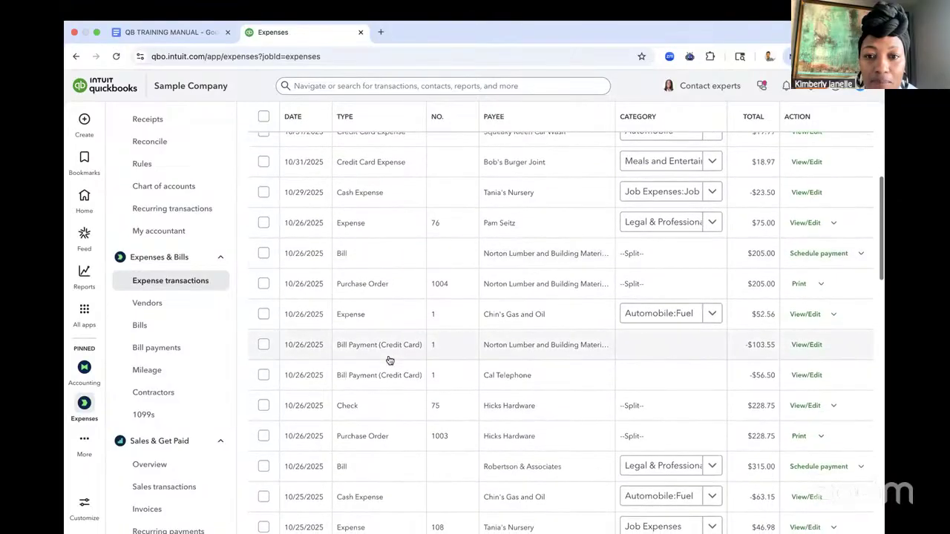
scroll(390, 360, up, 4)
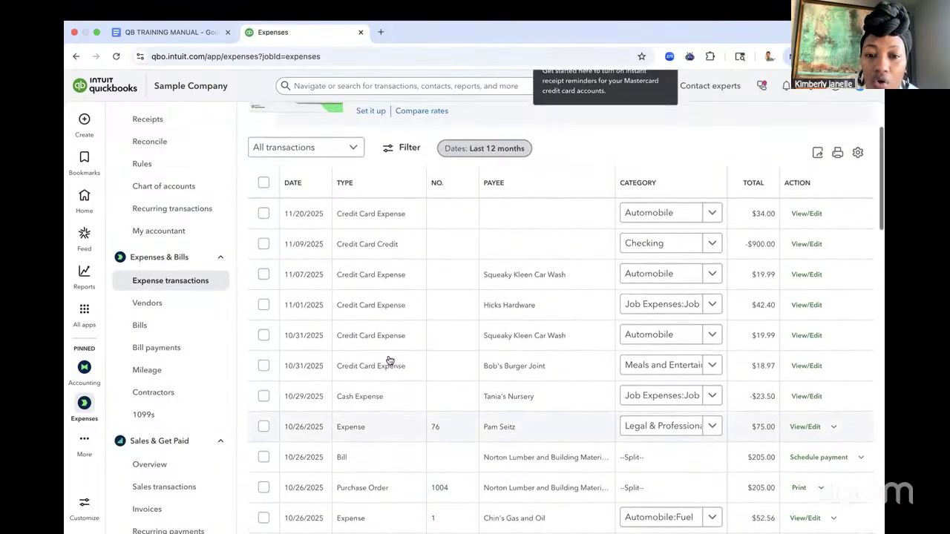
scroll(392, 361, up, 1)
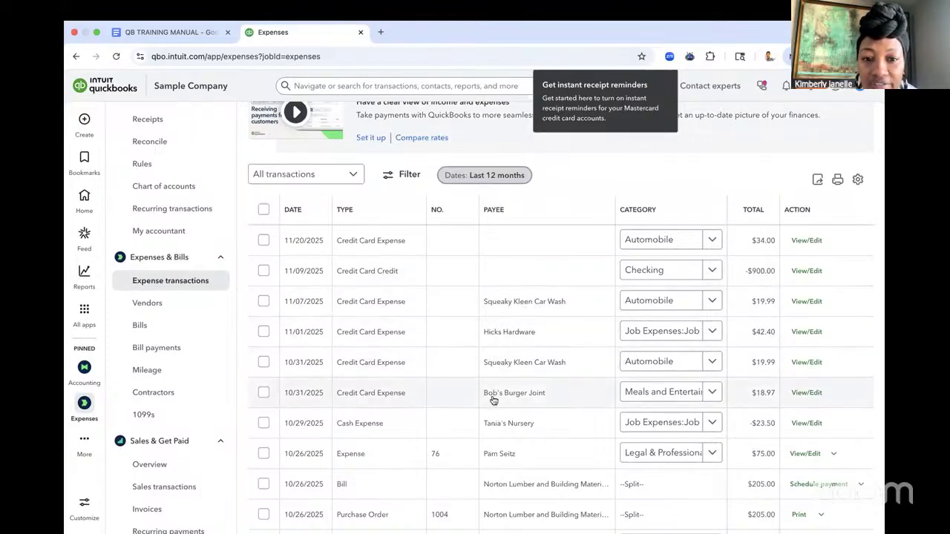
scroll(493, 401, down, 1)
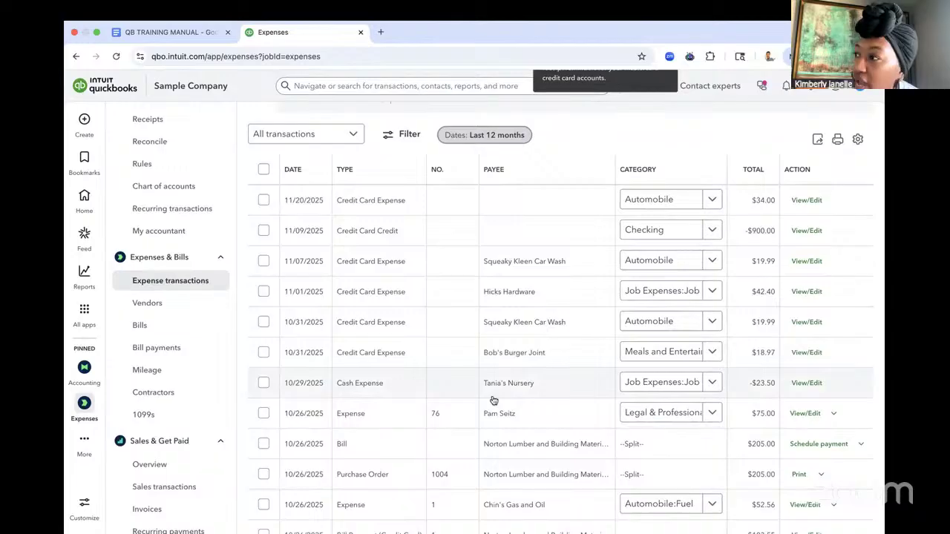
scroll(494, 401, down, 2)
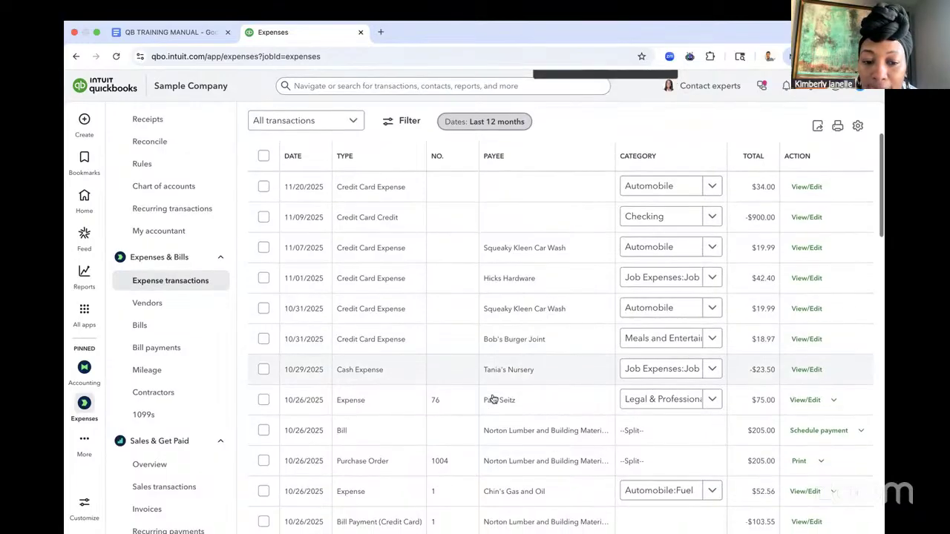
scroll(494, 400, down, 1)
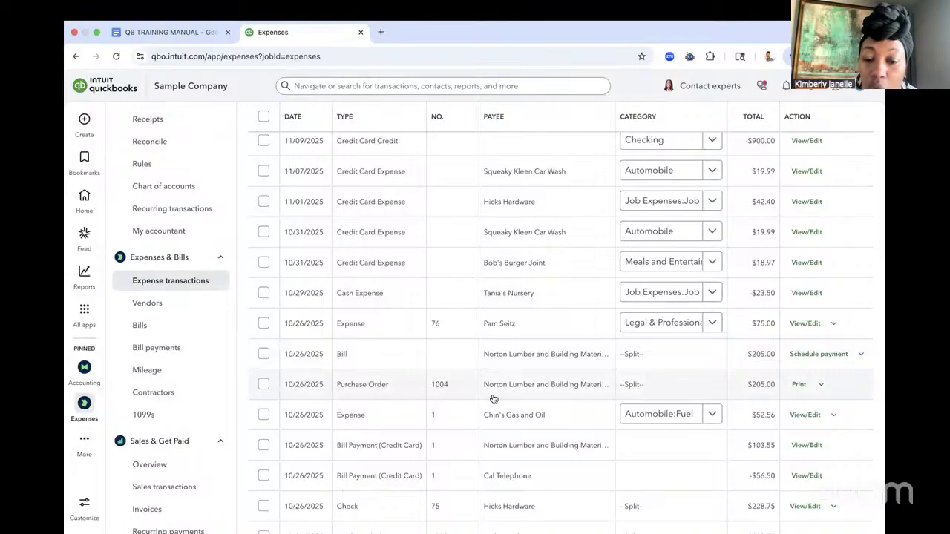
scroll(493, 399, down, 4)
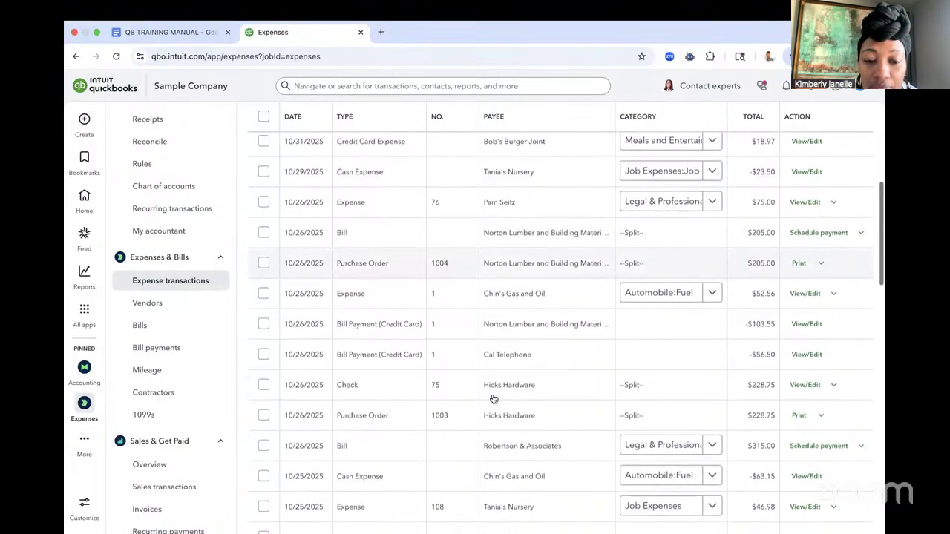
scroll(494, 399, up, 6)
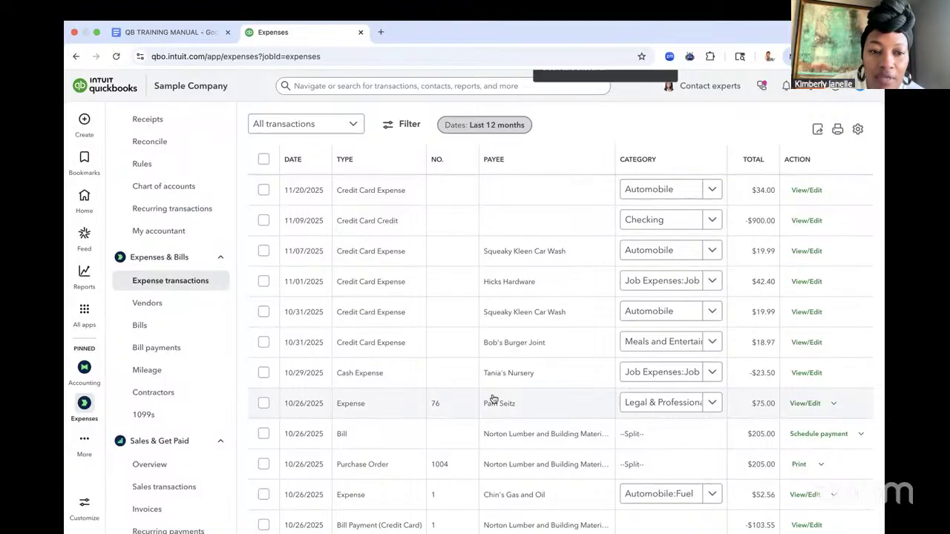
scroll(463, 394, up, 3)
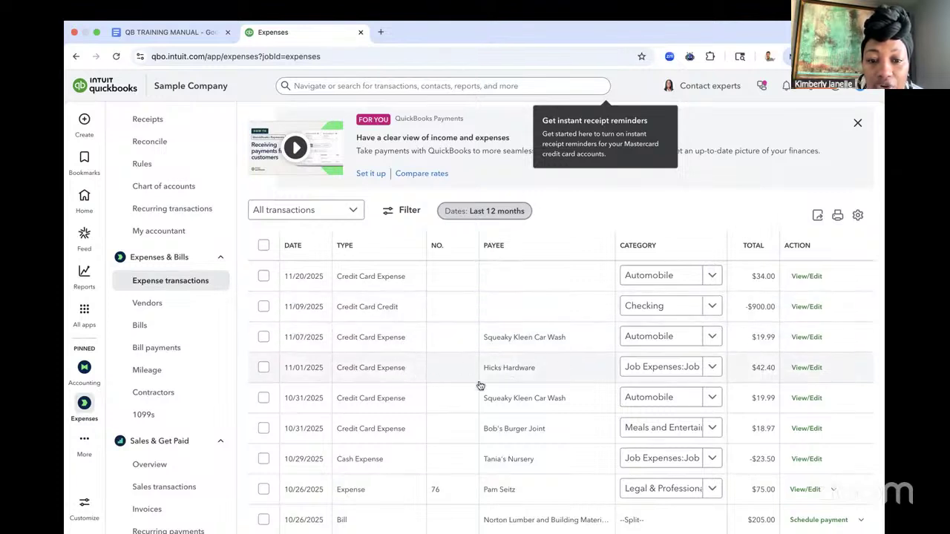
scroll(475, 428, down, 2)
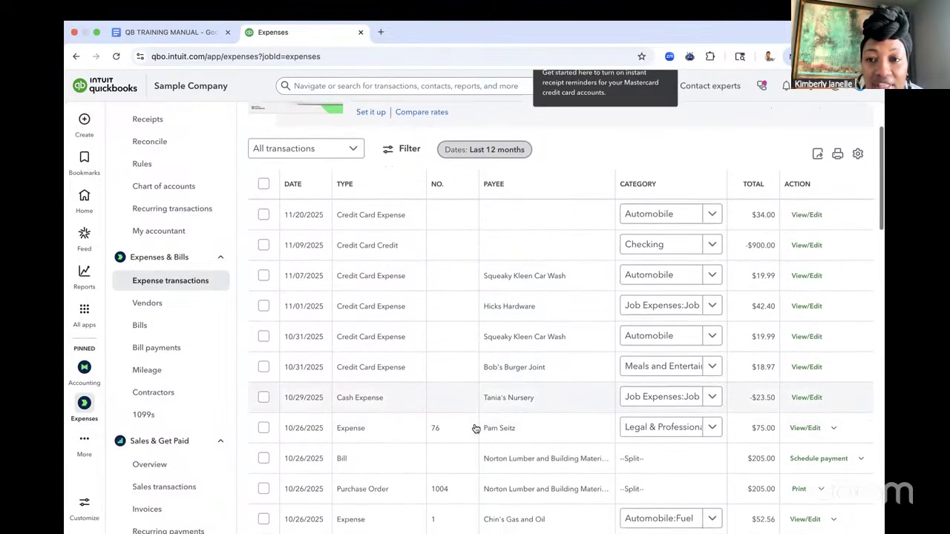
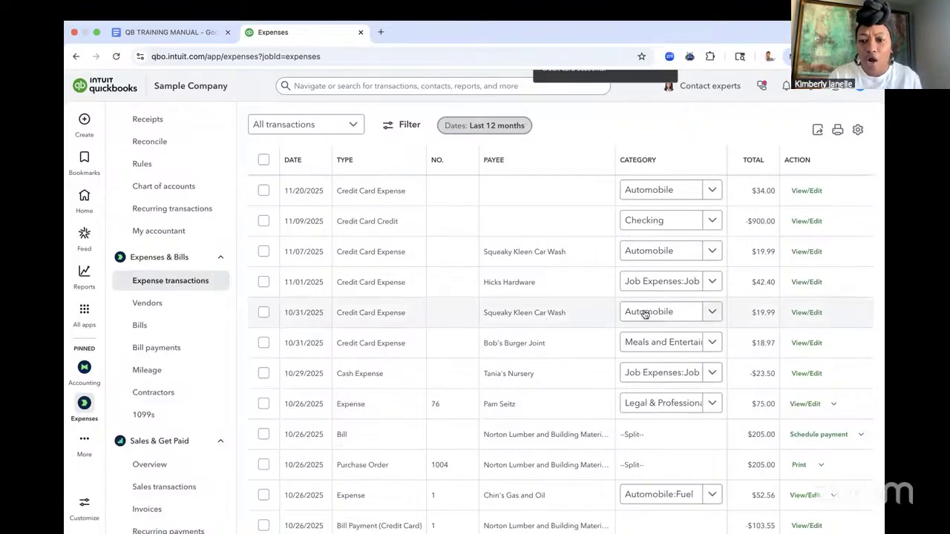
Check the category choices for the 10/31/2025 Squeaky Kleen Car Wash expense, and return to reviewing the expense transactions.
click(672, 312)
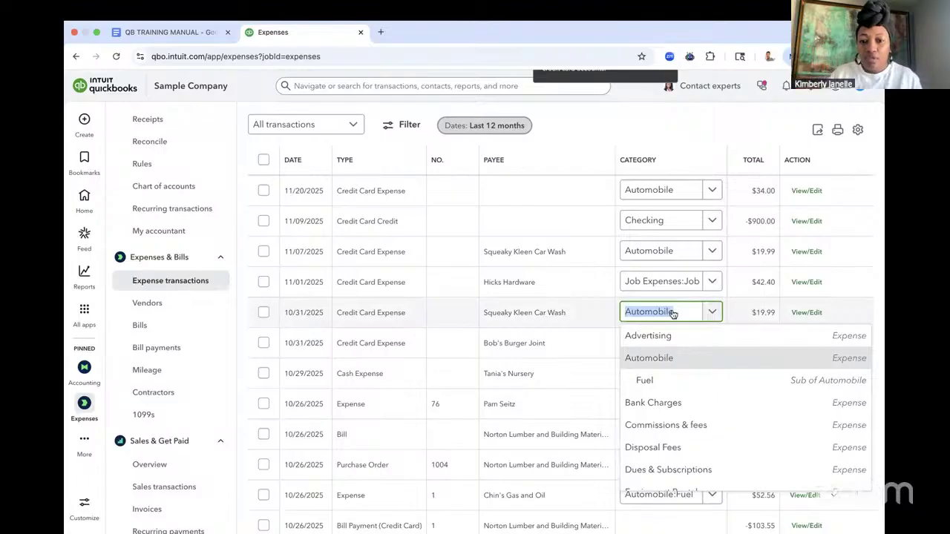
click(560, 378)
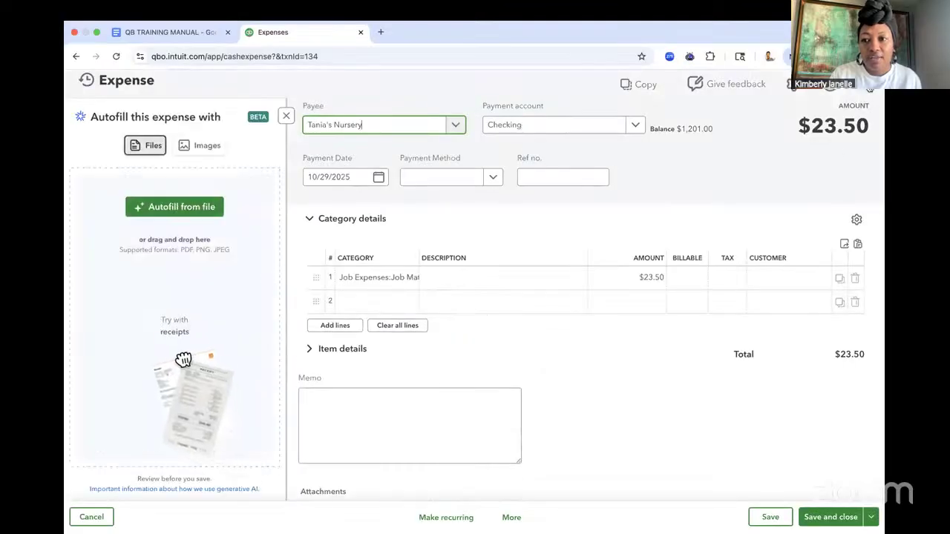
scroll(725, 183, down, 2)
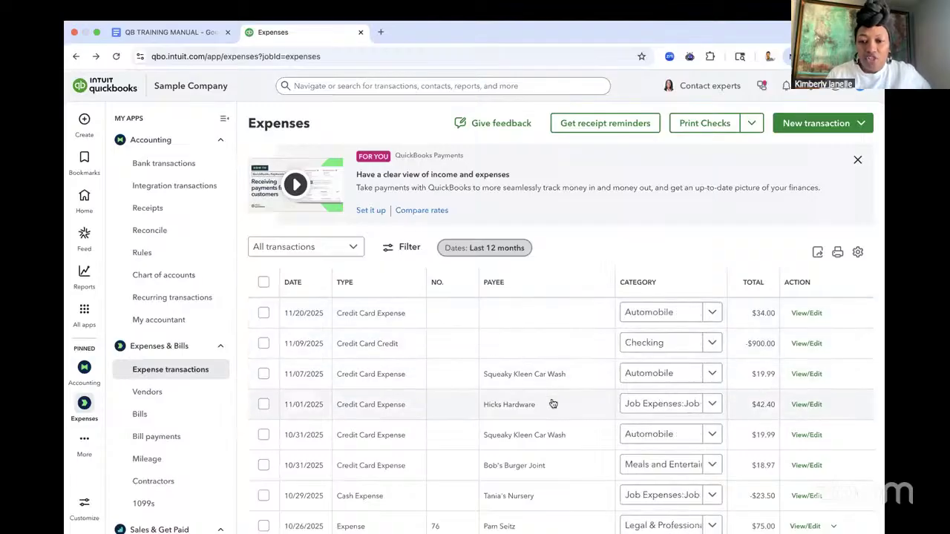
scroll(553, 404, down, 1)
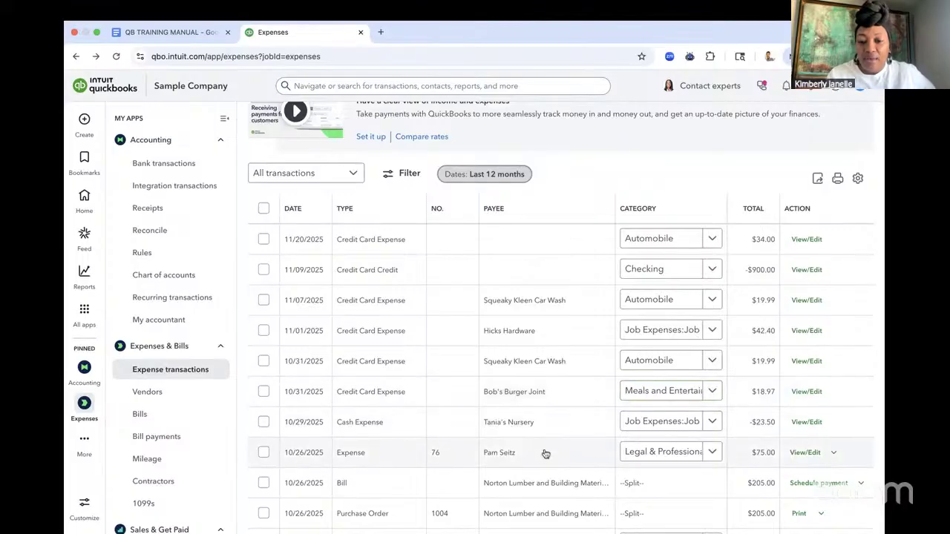
scroll(545, 452, down, 3)
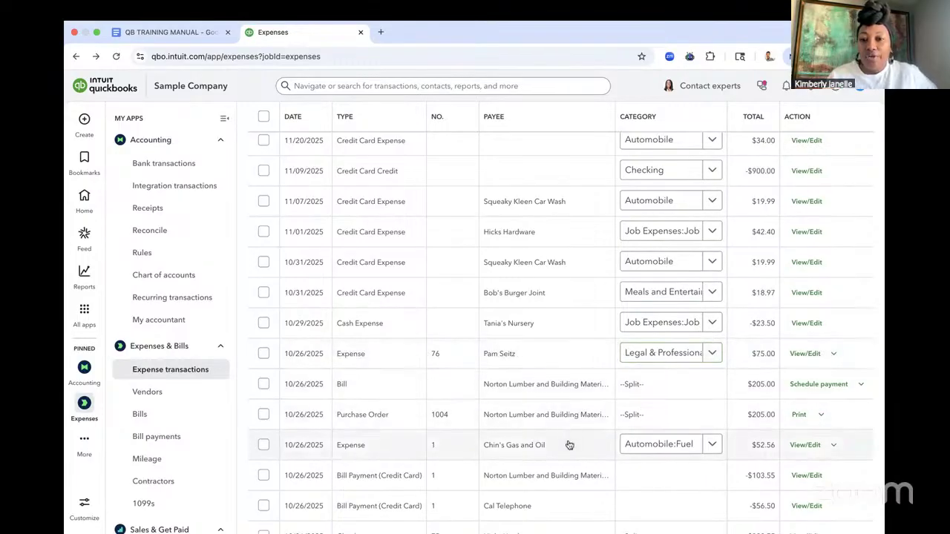
Browse the available expense categories for the Chin's Gas and Oil expense, keeping its category, and return to the expense list.
click(687, 447)
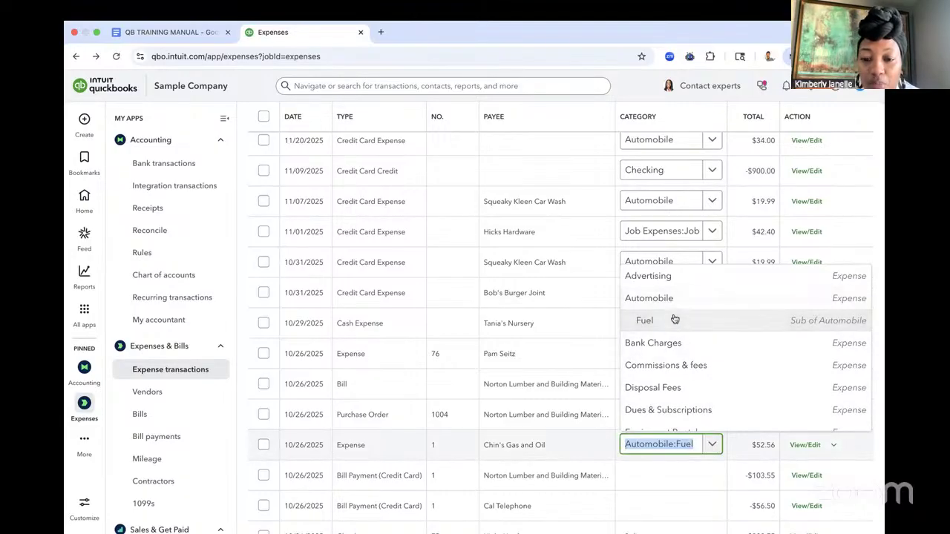
scroll(675, 319, down, 3)
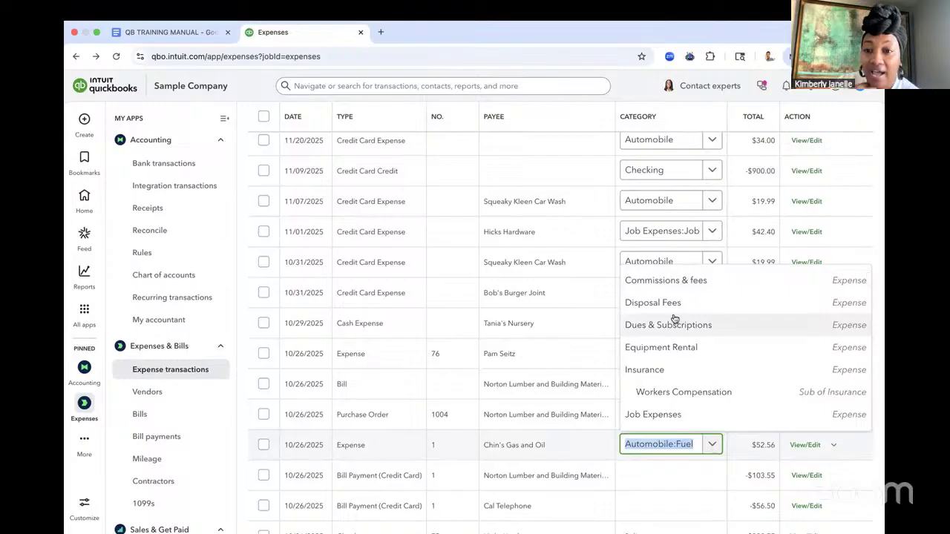
scroll(675, 319, down, 3)
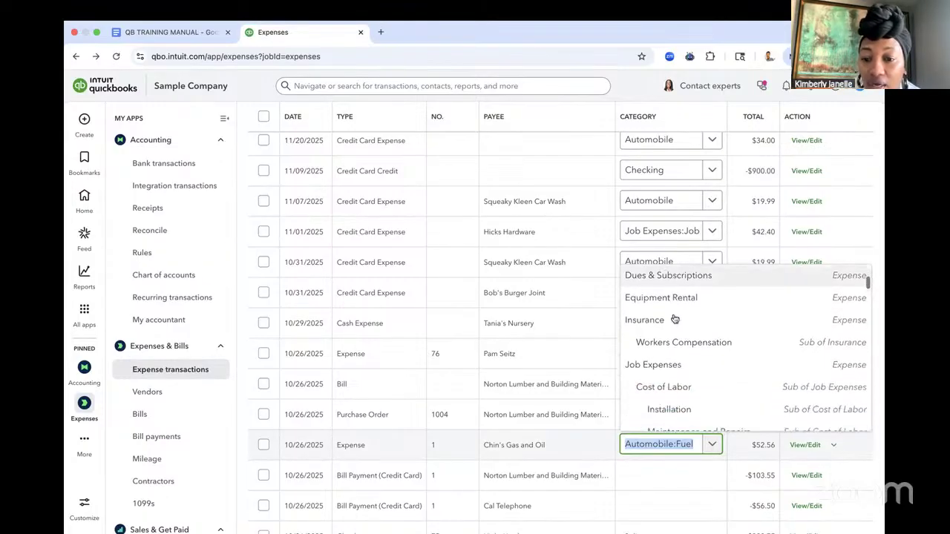
scroll(674, 319, down, 4)
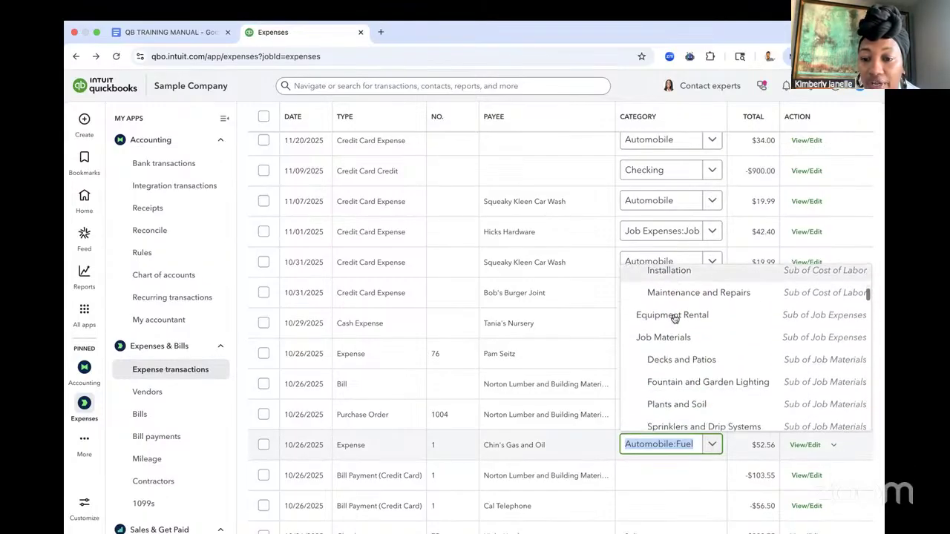
scroll(674, 319, down, 3)
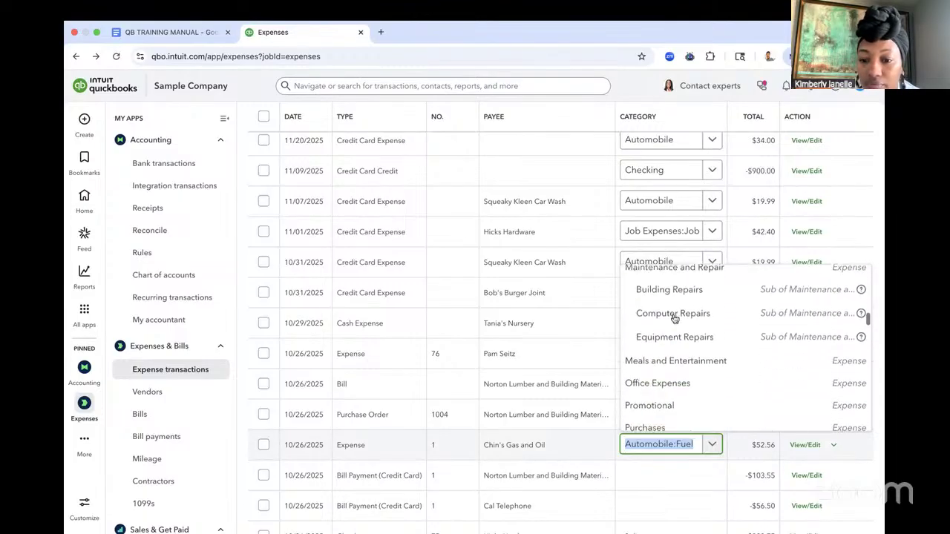
scroll(675, 320, down, 5)
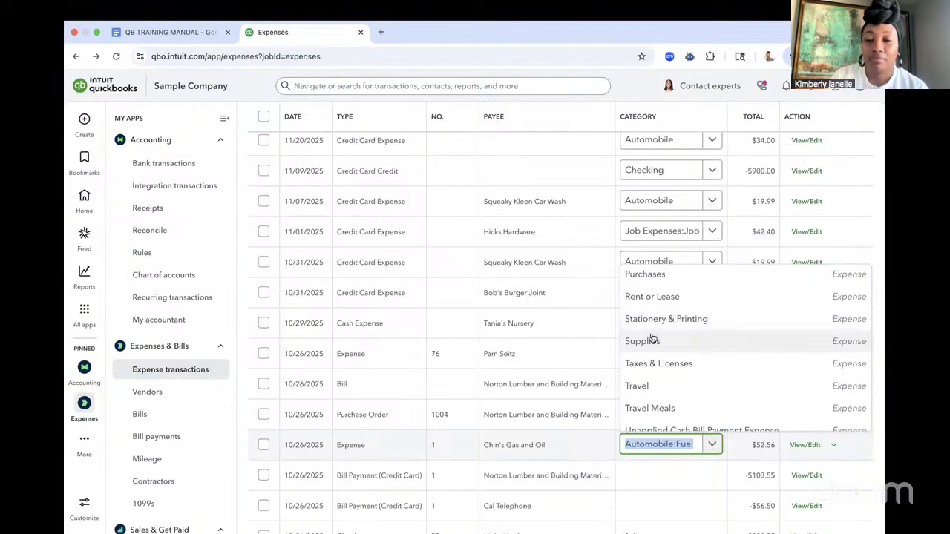
click(453, 379)
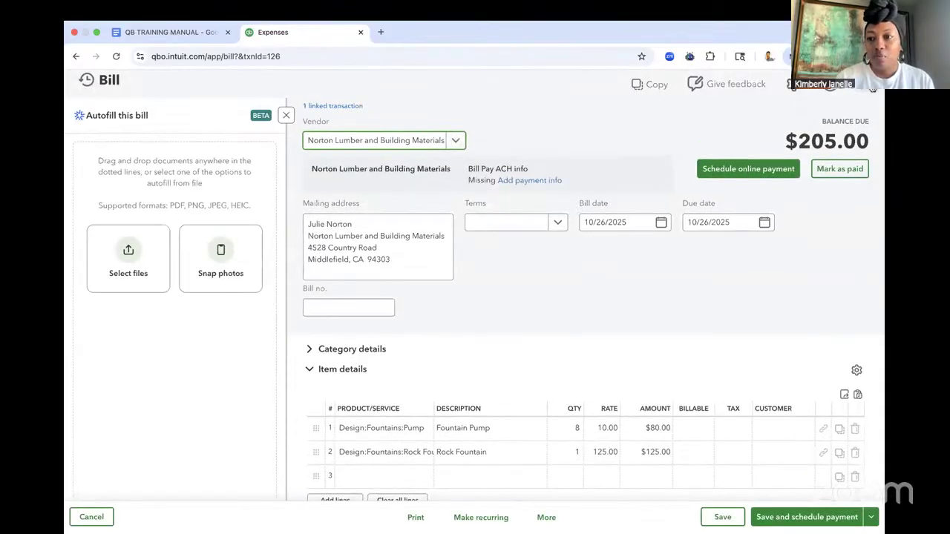
key(Escape)
Switch to the QB Training Manual in Google Docs and read the Chart of Accounts, Reports and Initial Setup: Chart of Accounts sections.
click(216, 33)
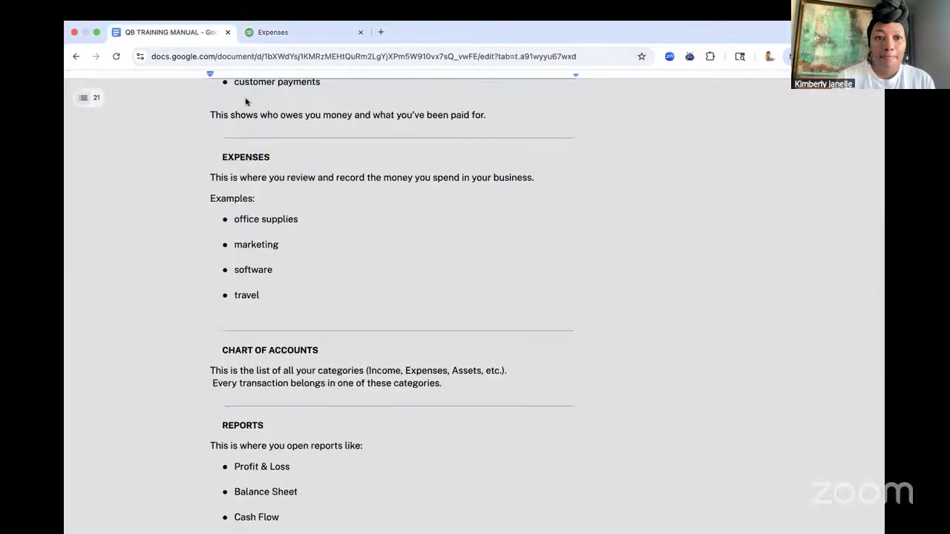
scroll(354, 268, down, 5)
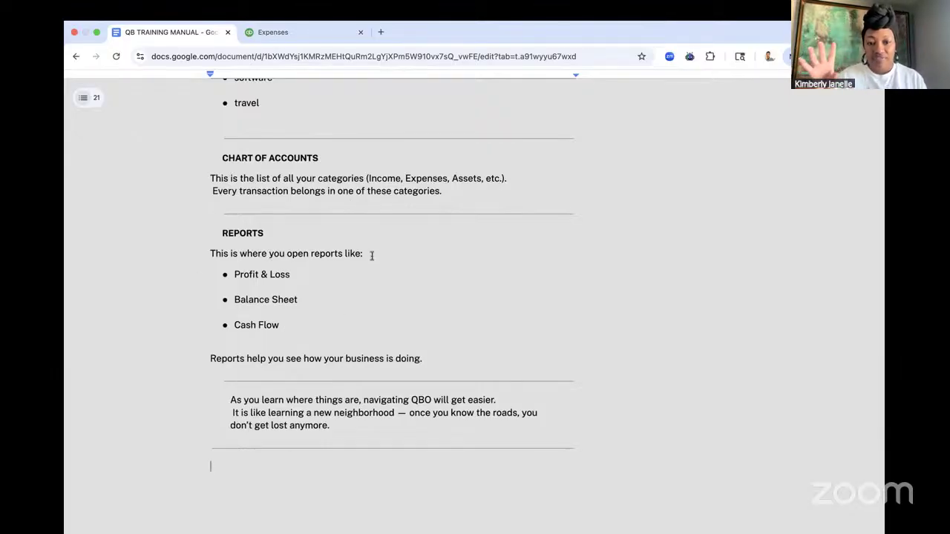
scroll(372, 255, down, 1)
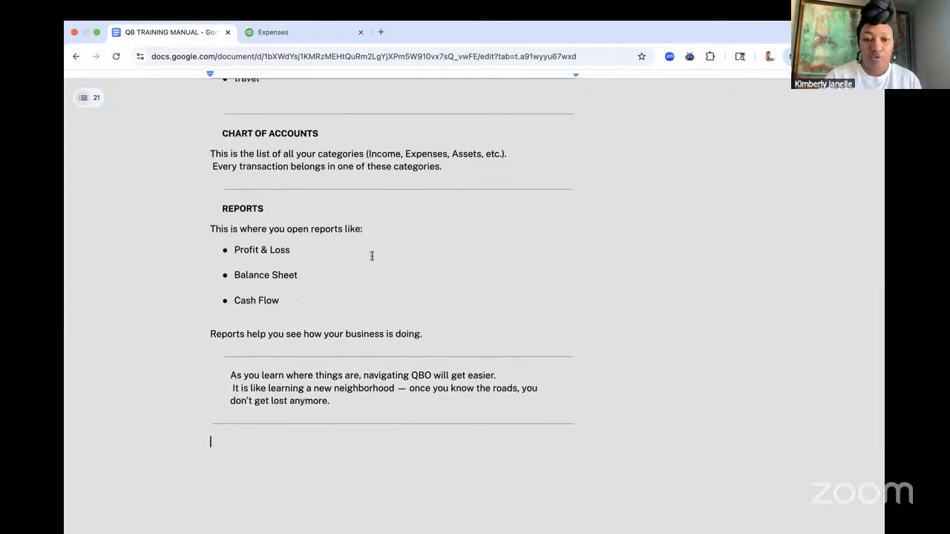
scroll(372, 255, up, 5)
scroll(372, 255, up, 3)
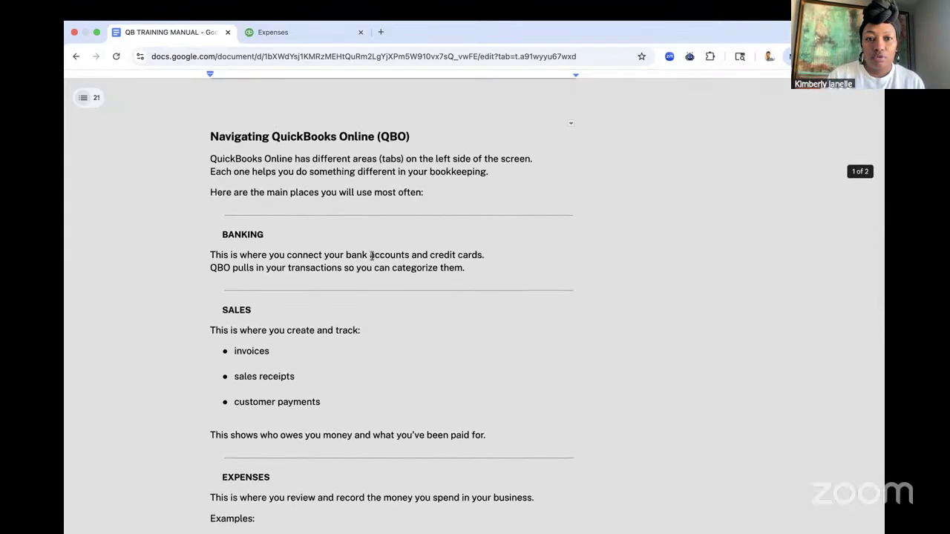
scroll(372, 255, down, 7)
scroll(372, 256, down, 2)
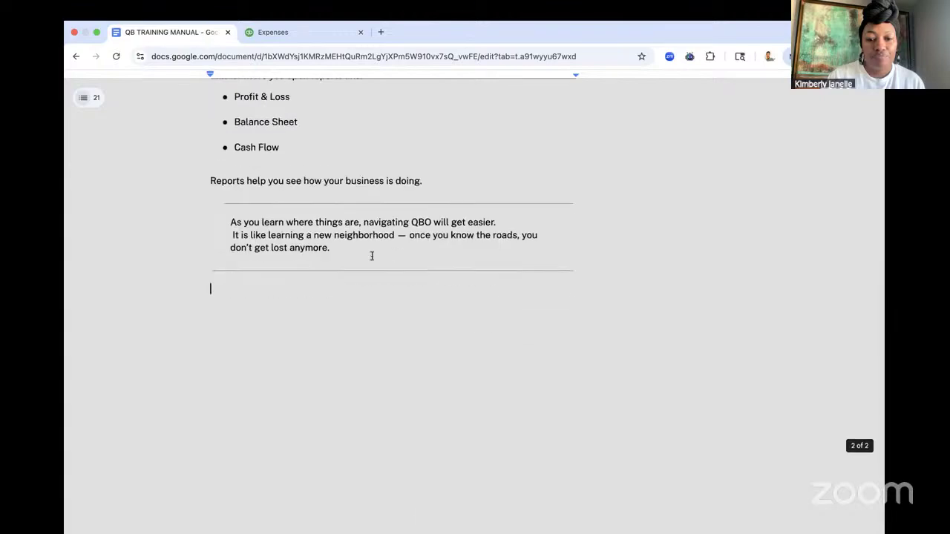
click(501, 513)
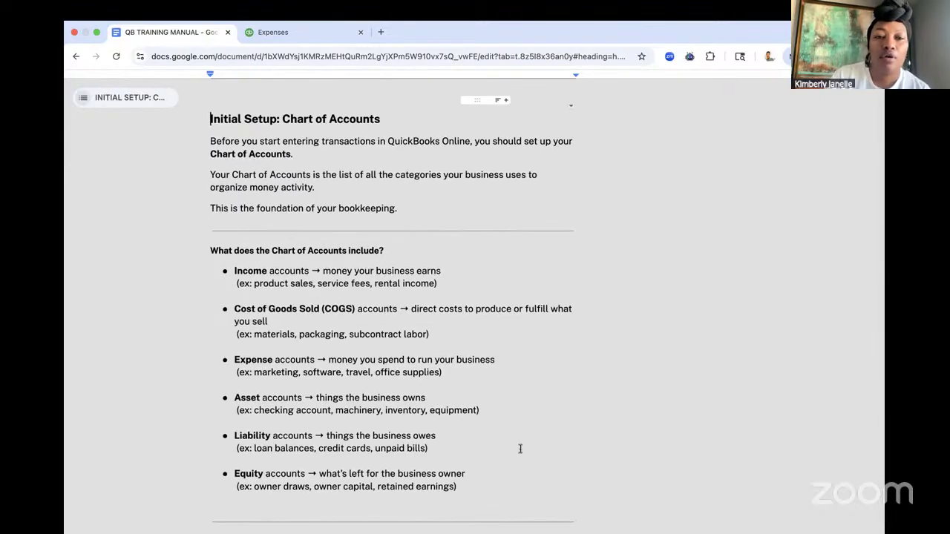
scroll(520, 449, down, 1)
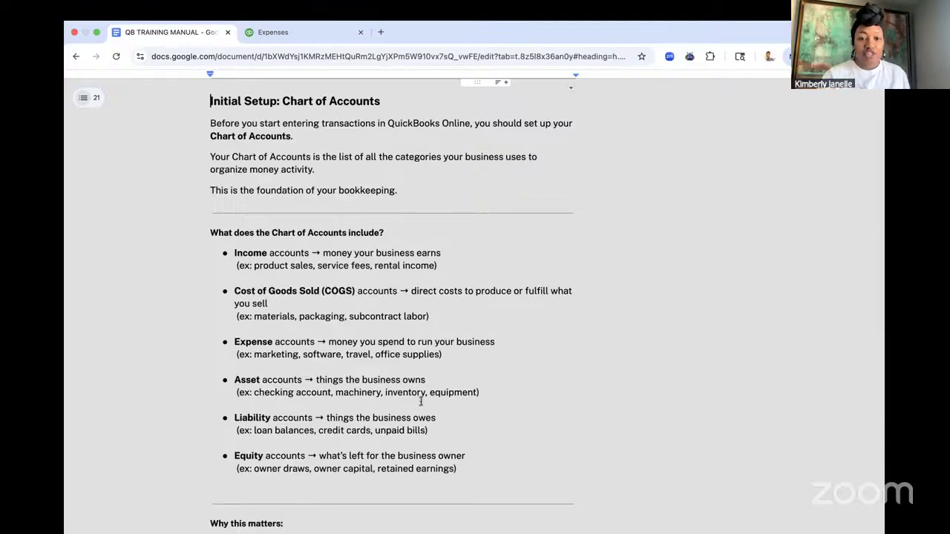
Switch back to QuickBooks, open the chart of accounts, and start a new account named VIP TICKET SALES.
click(317, 36)
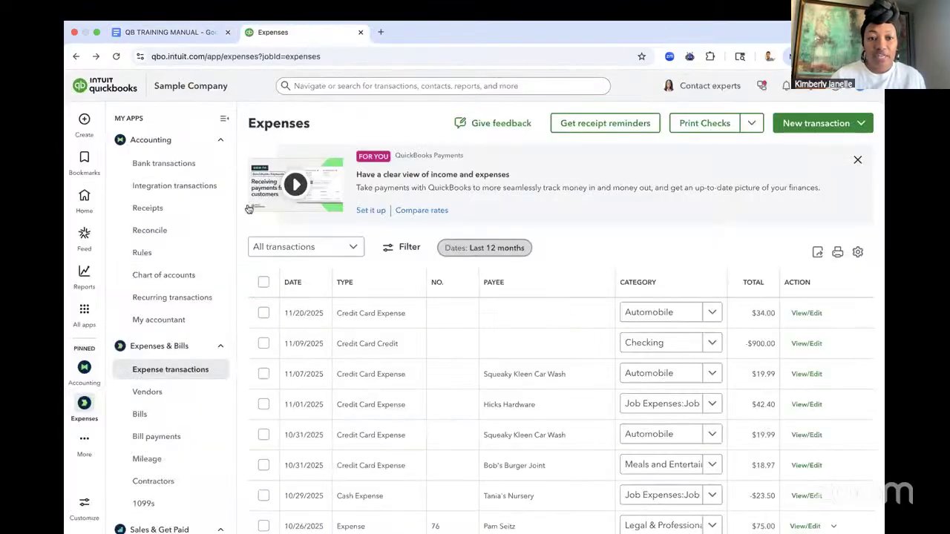
click(148, 275)
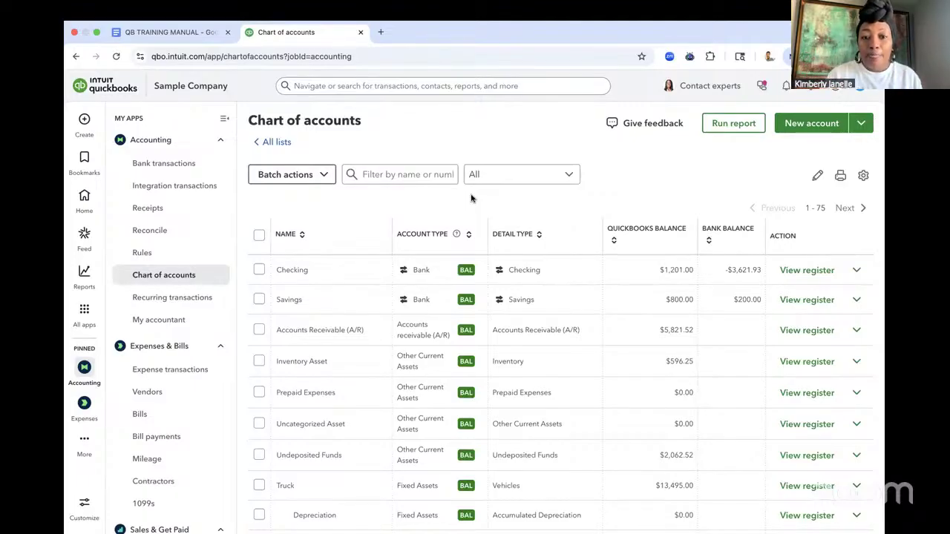
click(812, 125)
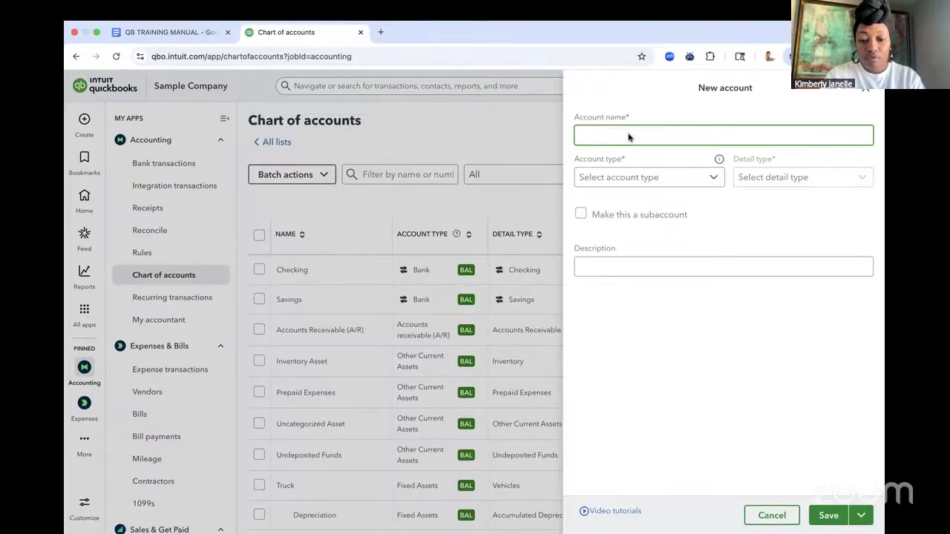
text(VIP TICKET S)
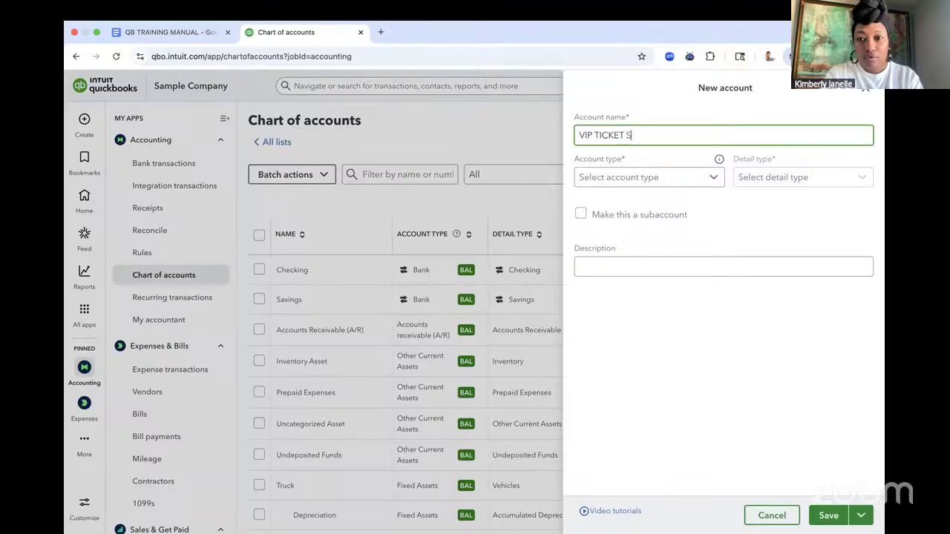
text(ALES)
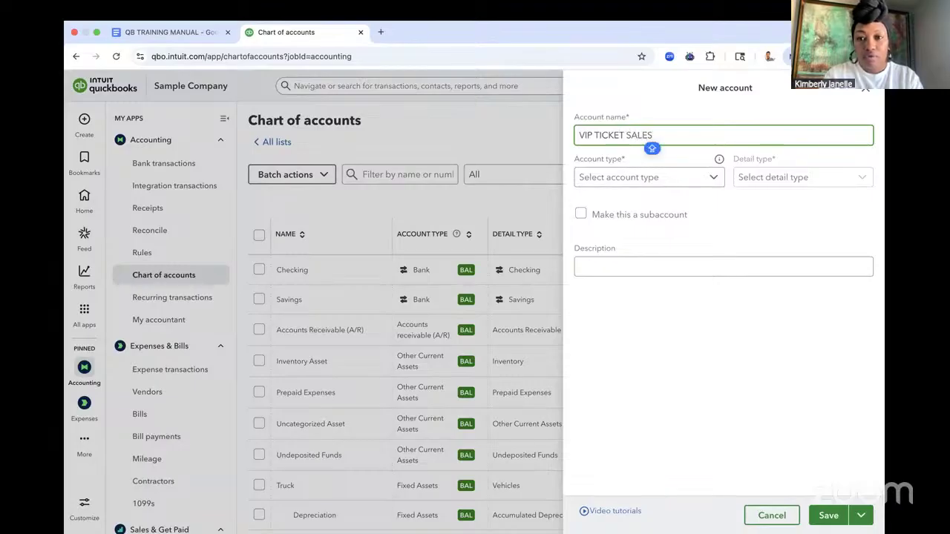
key(Tab)
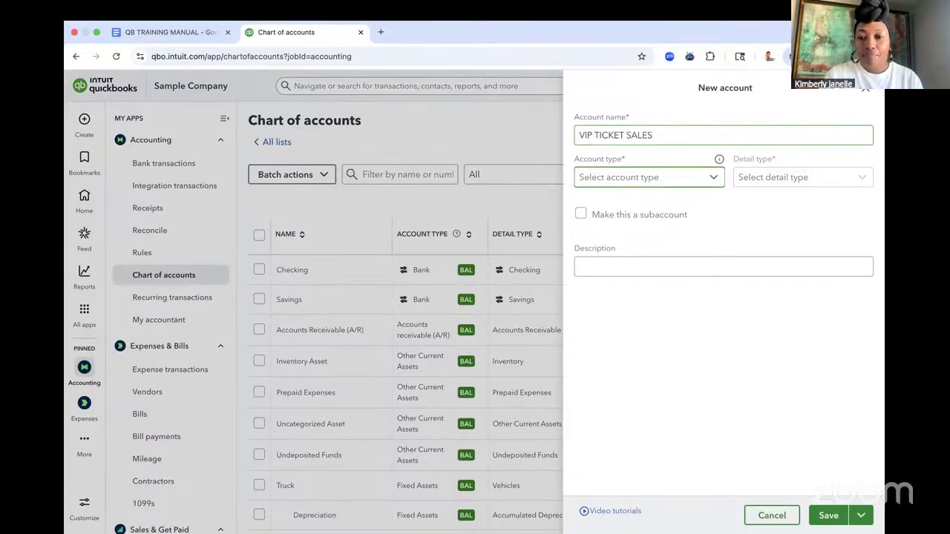
Set the new account's type to Income and its detail type to Other Primary Income.
click(678, 177)
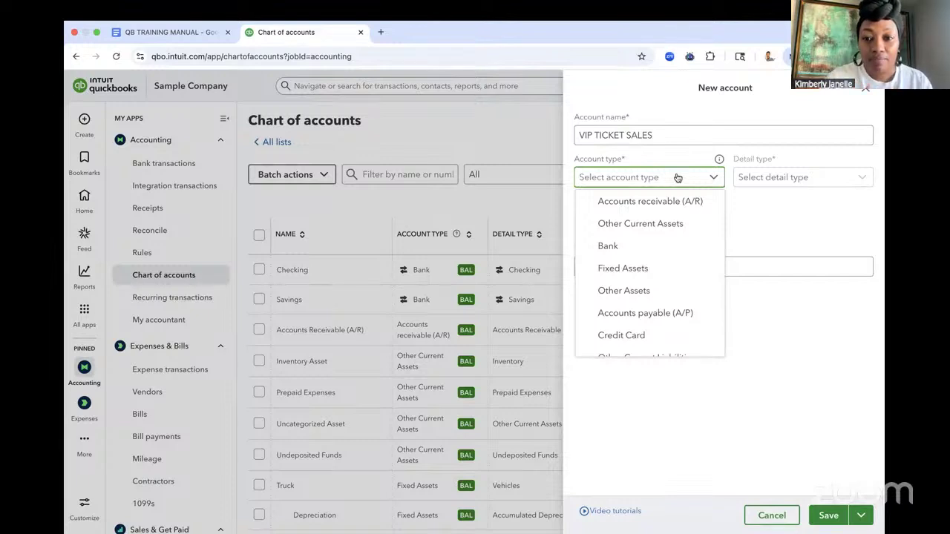
scroll(643, 227, down, 3)
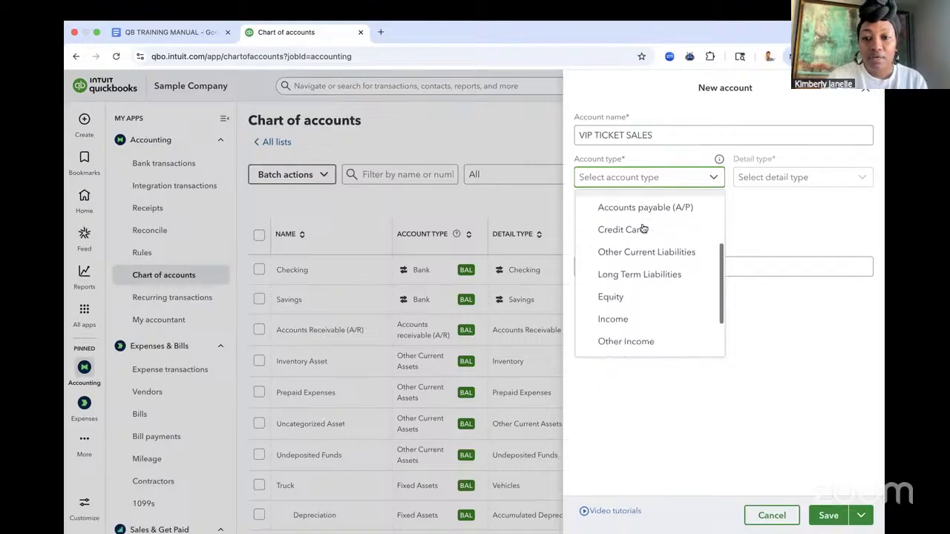
scroll(646, 227, down, 2)
click(616, 280)
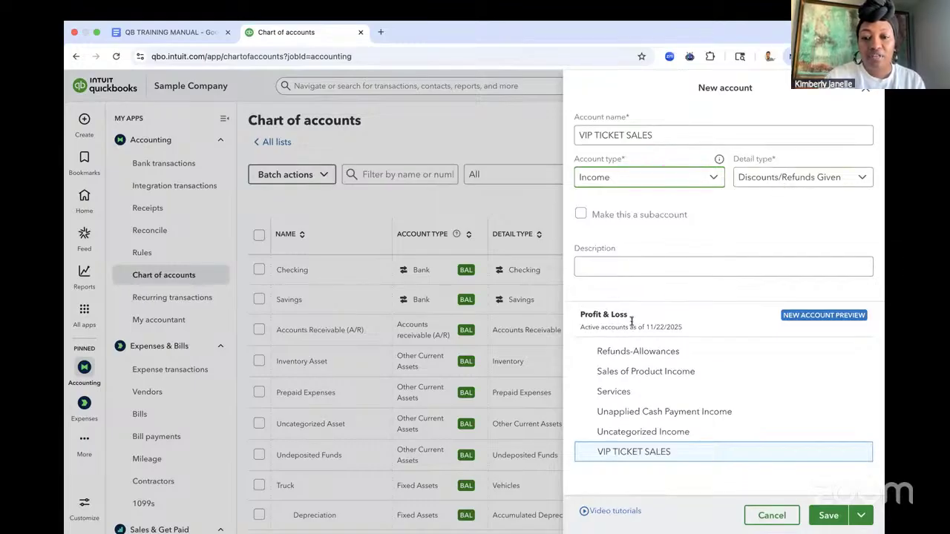
click(777, 181)
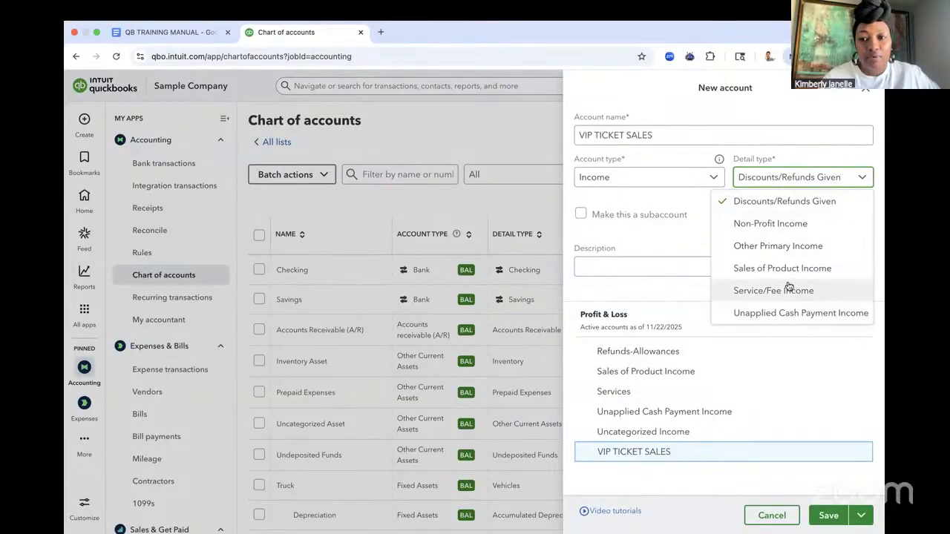
click(778, 247)
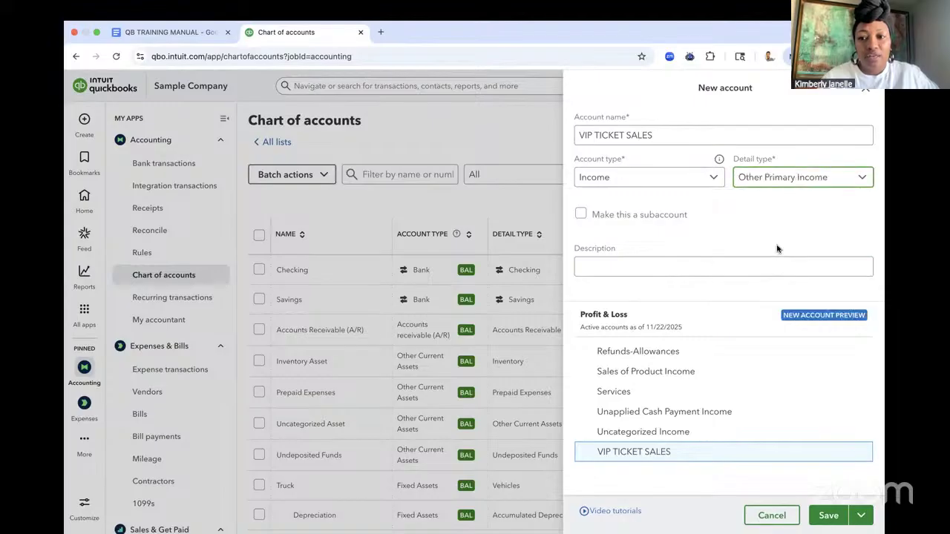
Enter JFMOAIFHNRVFBSGRVMLD as the placeholder description and save the new account.
click(716, 269)
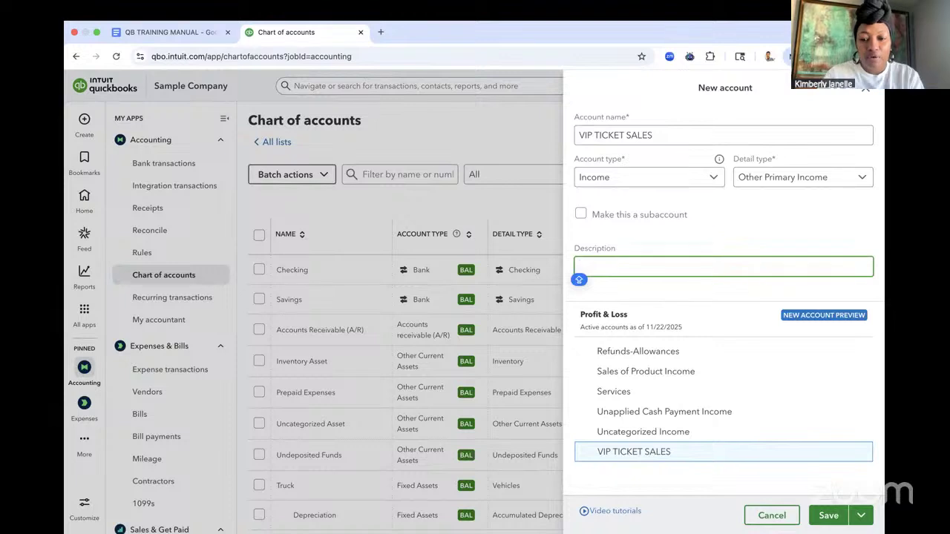
text(JFMOAIFHNRVFBSGRVMLD)
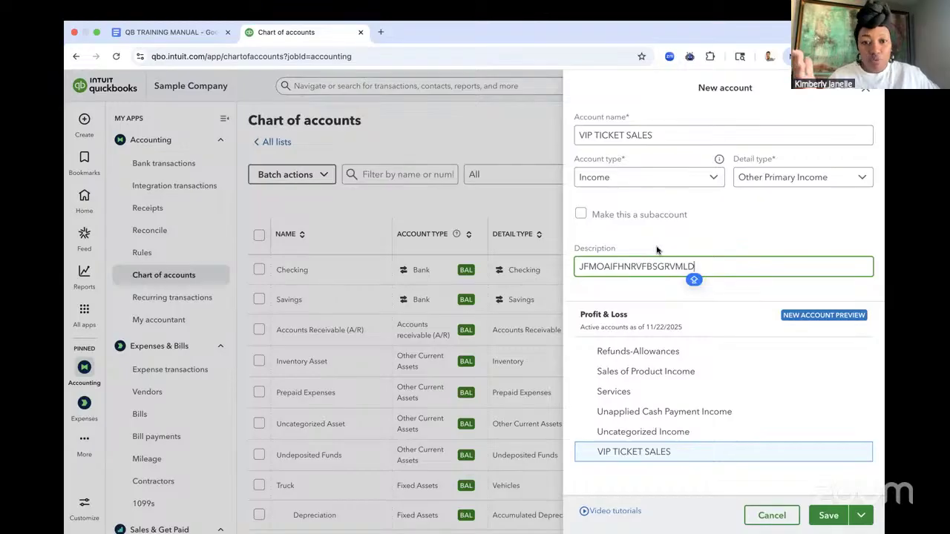
click(825, 515)
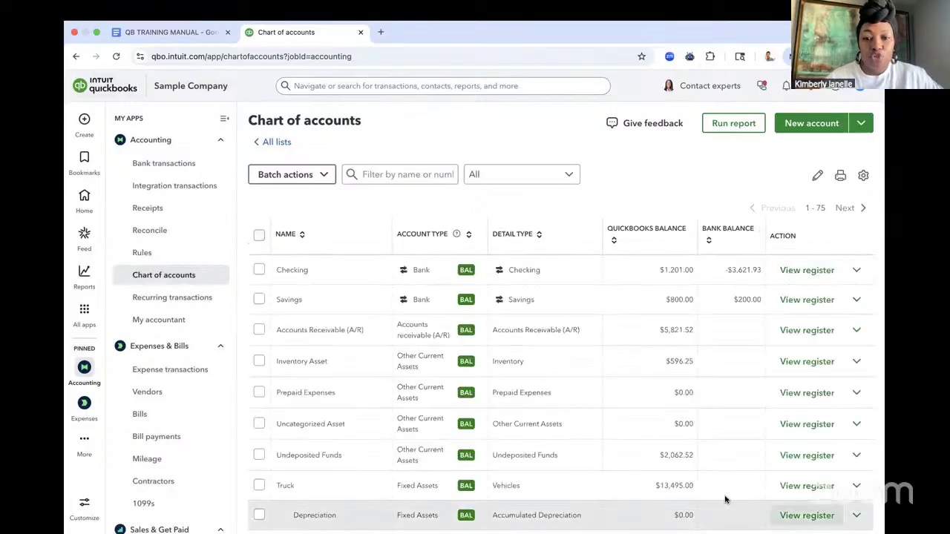
Look through the chart of accounts for the VIP TICKET SALES income account and the expense accounts listed below it.
scroll(616, 435, down, 2)
scroll(616, 435, down, 7)
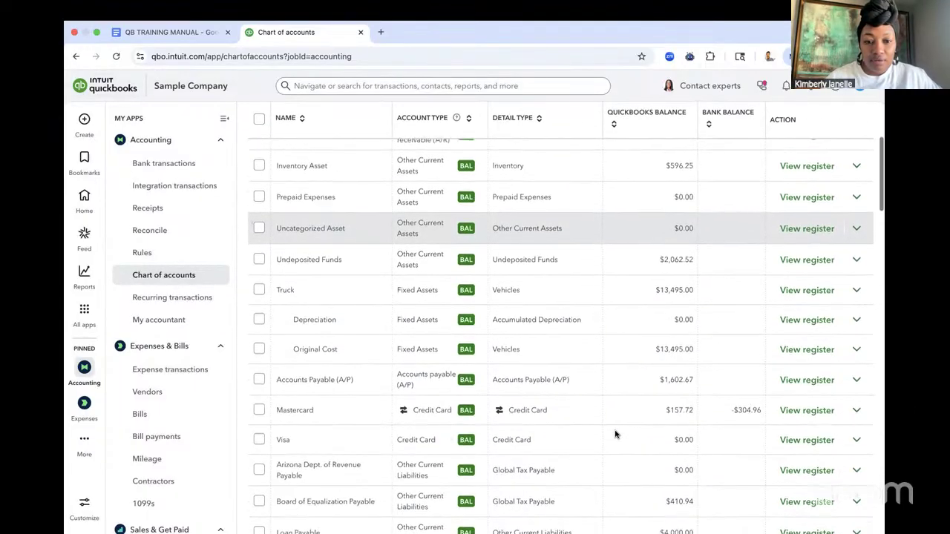
scroll(615, 435, down, 3)
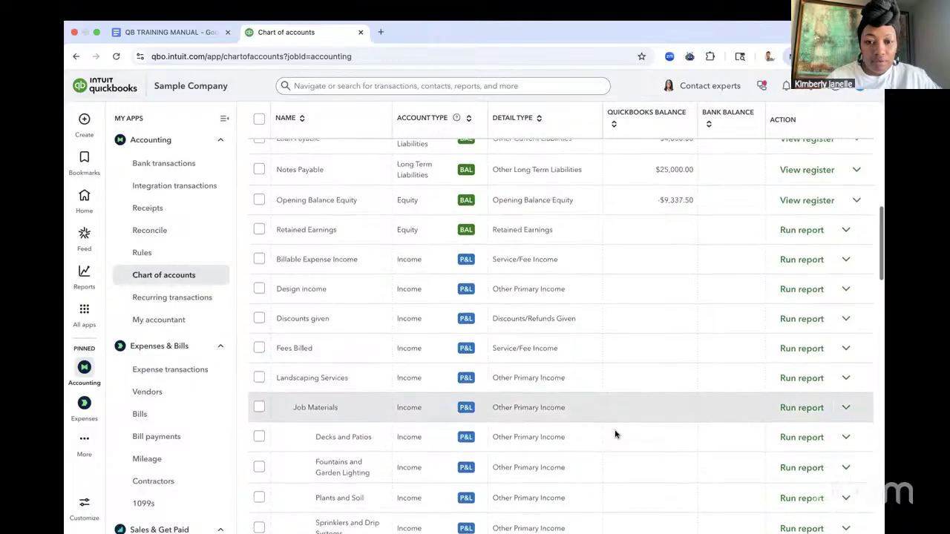
scroll(615, 435, down, 4)
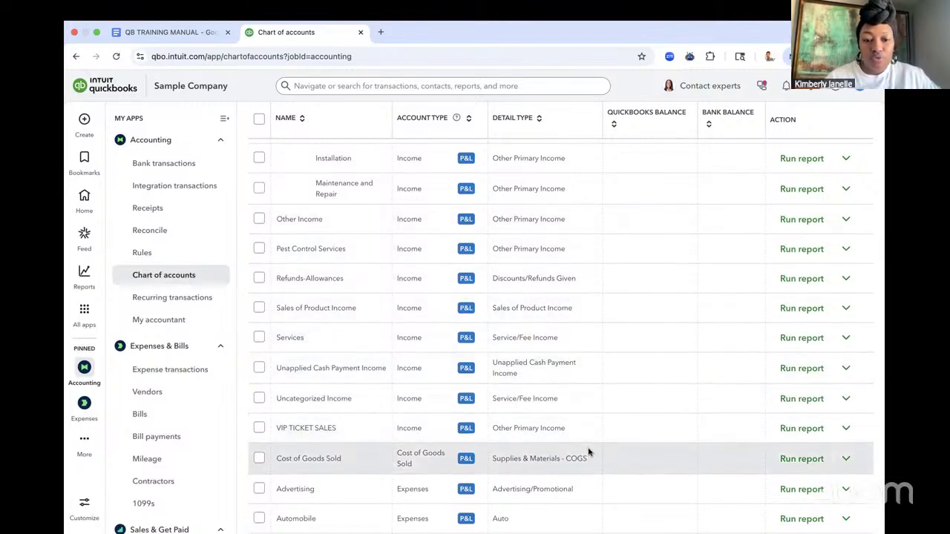
scroll(588, 449, down, 2)
scroll(587, 451, down, 2)
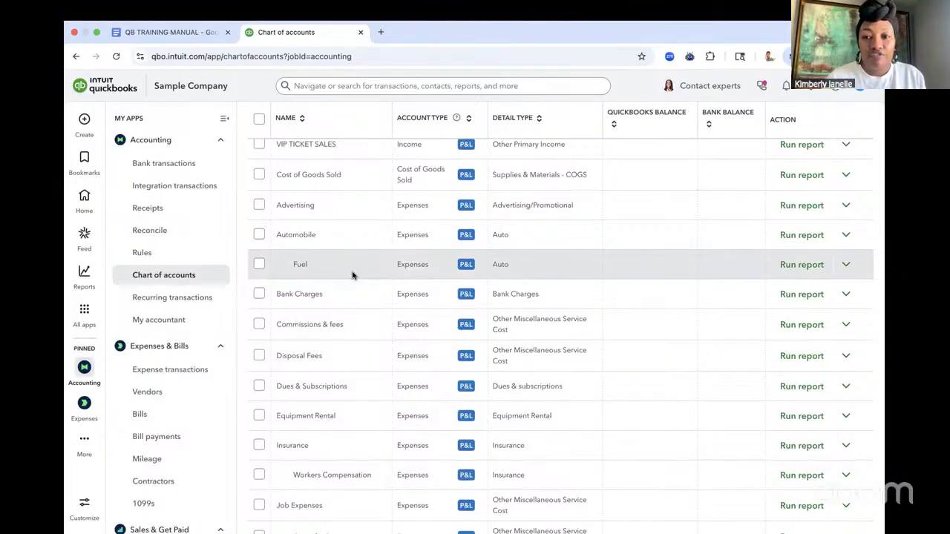
Start a new account named FUEL in the chart of accounts and set its account type to Expenses.
scroll(561, 230, up, 15)
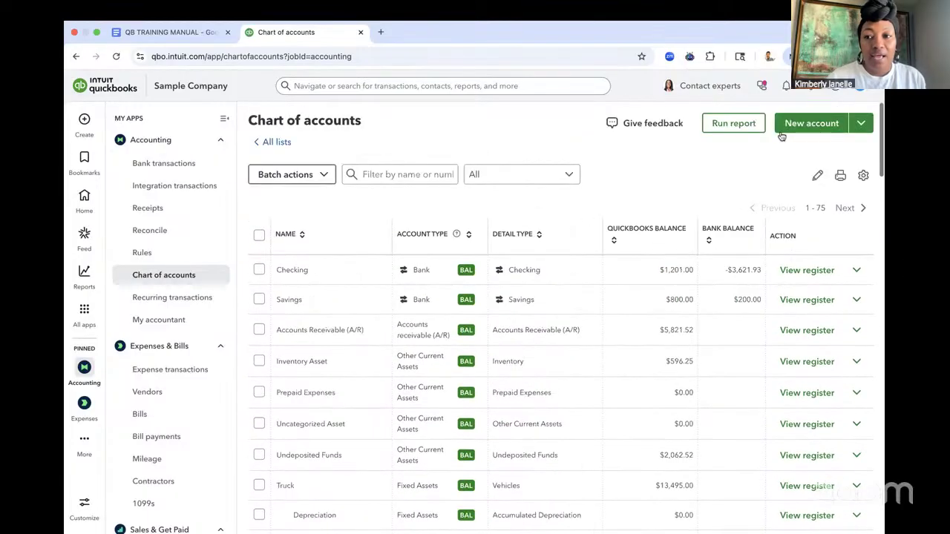
click(803, 124)
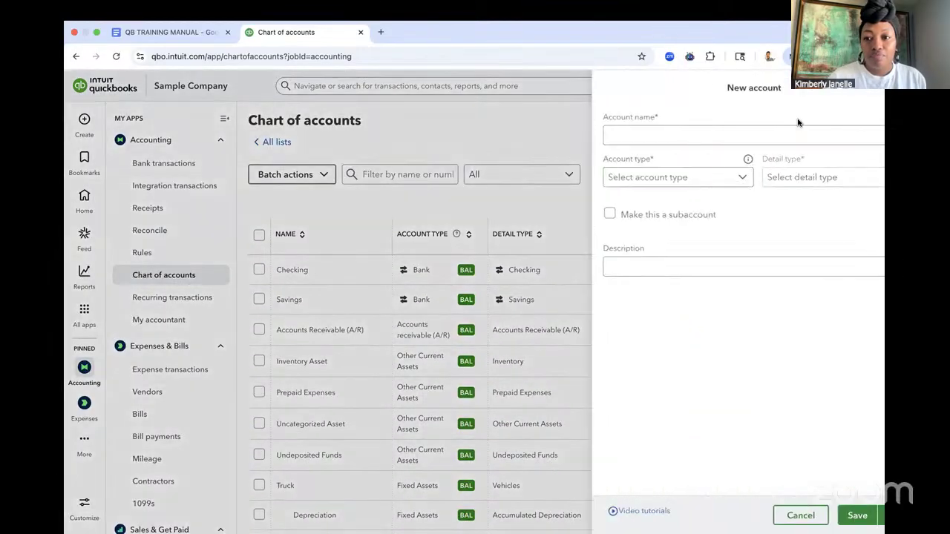
click(676, 133)
text(FUEL)
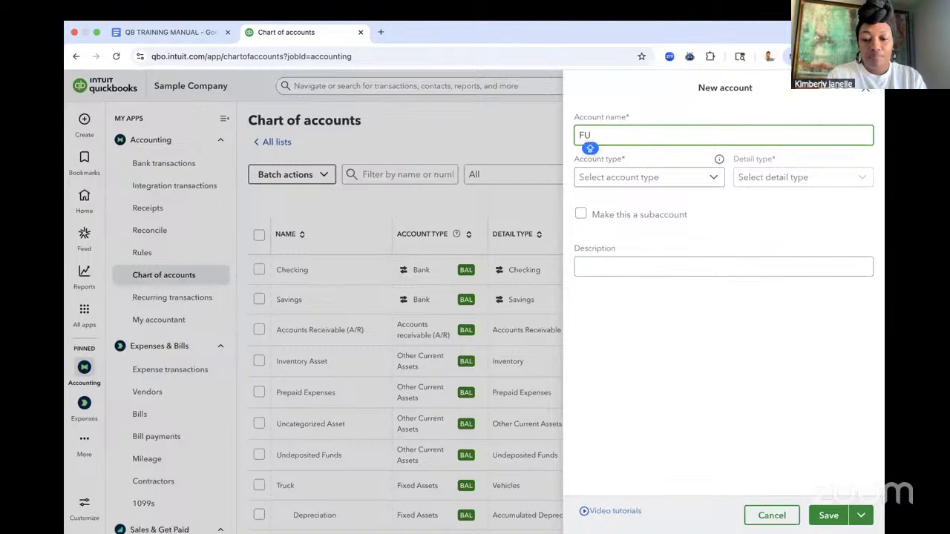
click(653, 182)
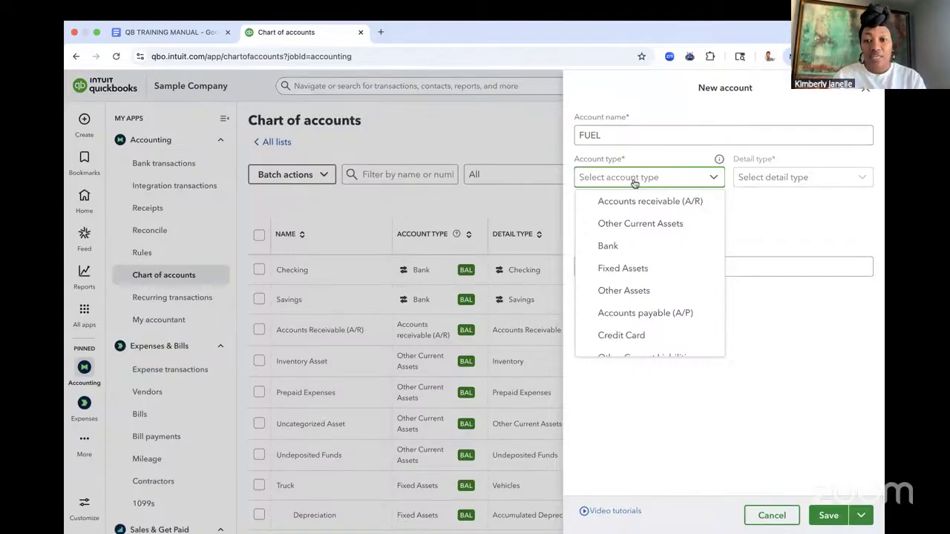
scroll(627, 256, down, 3)
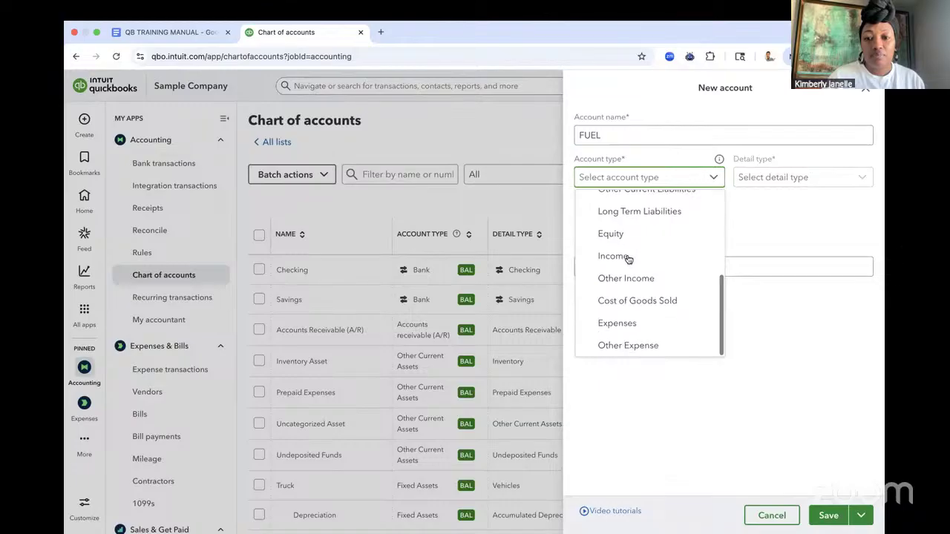
click(617, 324)
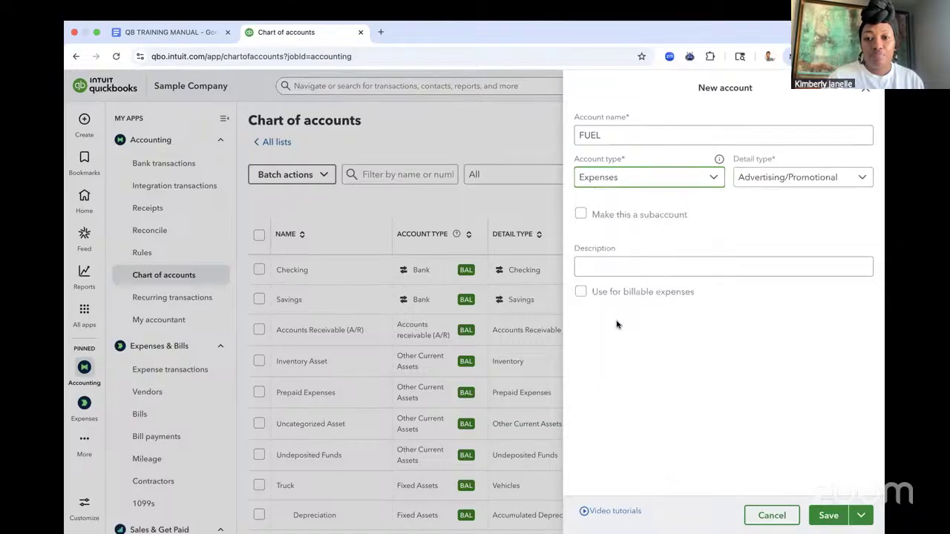
Set the FUEL account's detail type to Supplies & Materials.
click(783, 182)
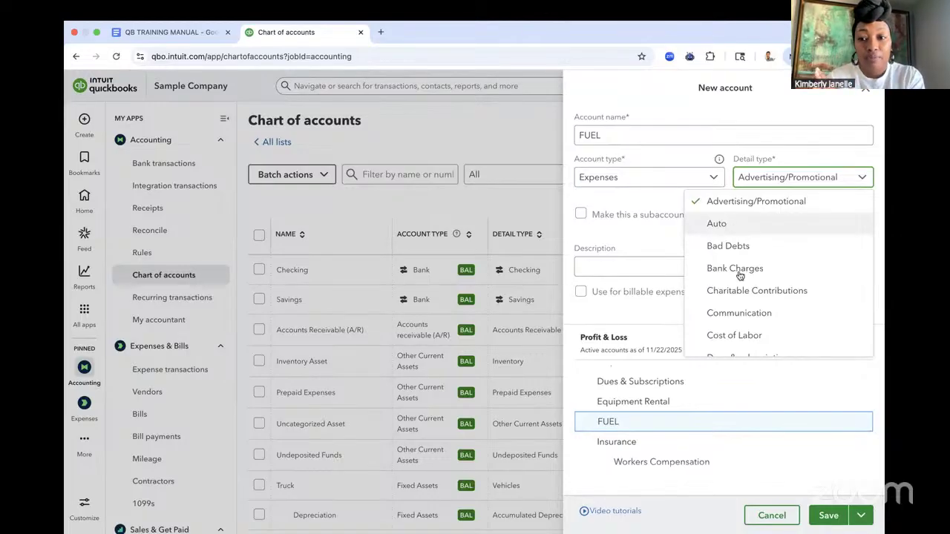
scroll(740, 273, down, 2)
scroll(740, 275, down, 5)
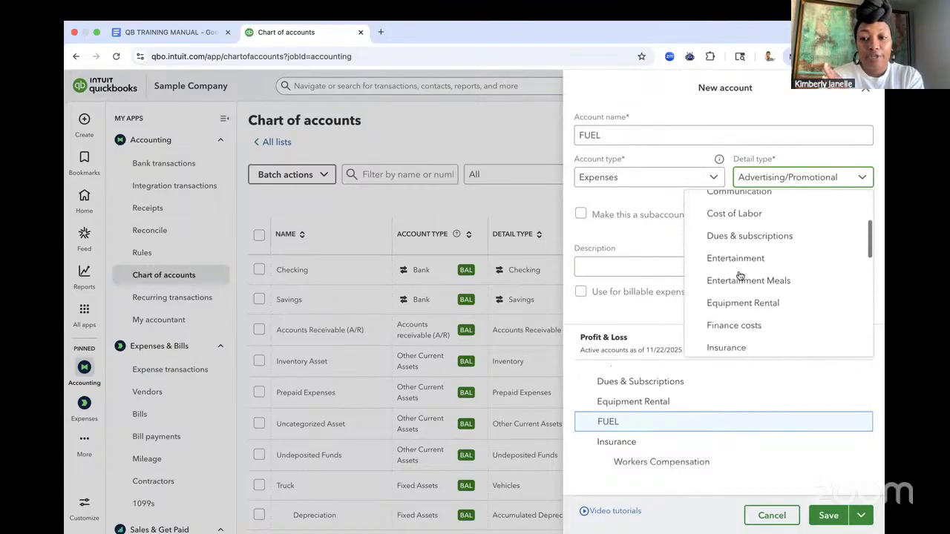
scroll(740, 275, down, 4)
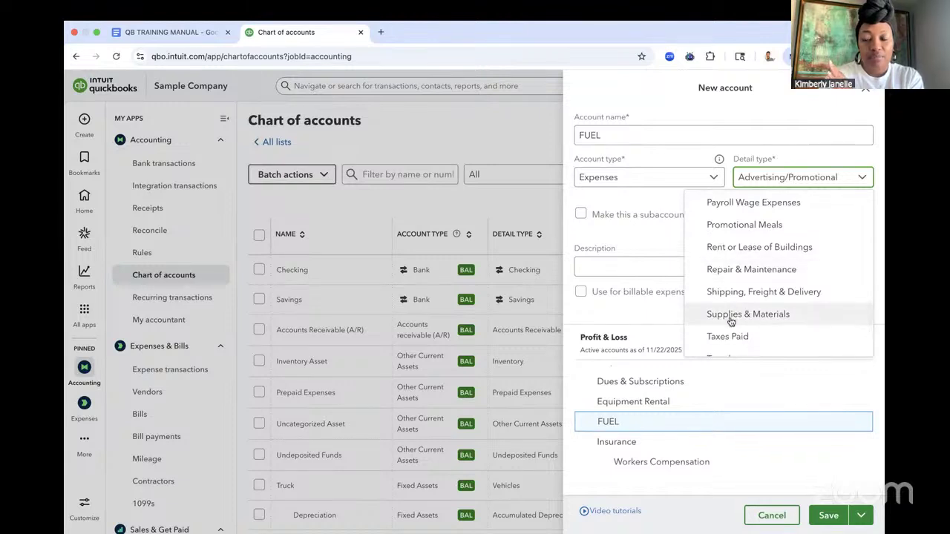
scroll(731, 319, up, 4)
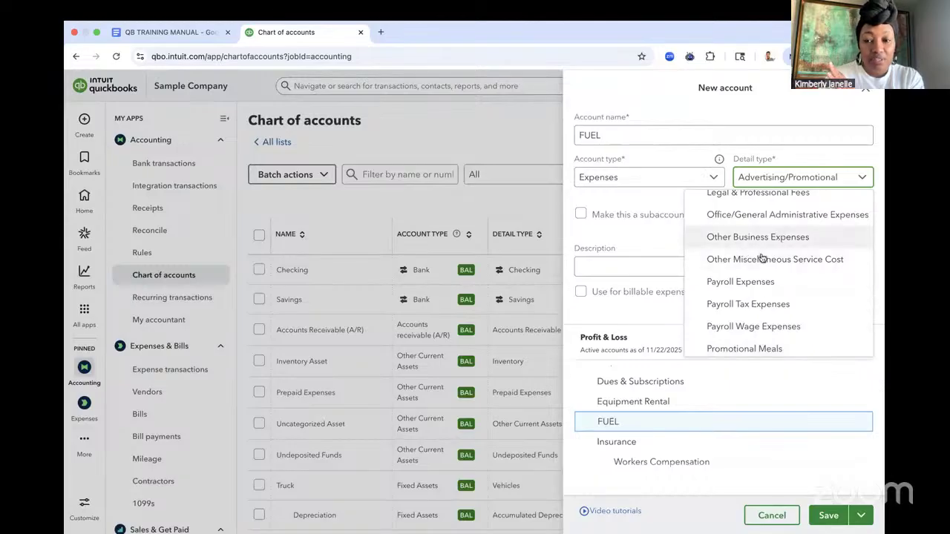
scroll(761, 256, down, 4)
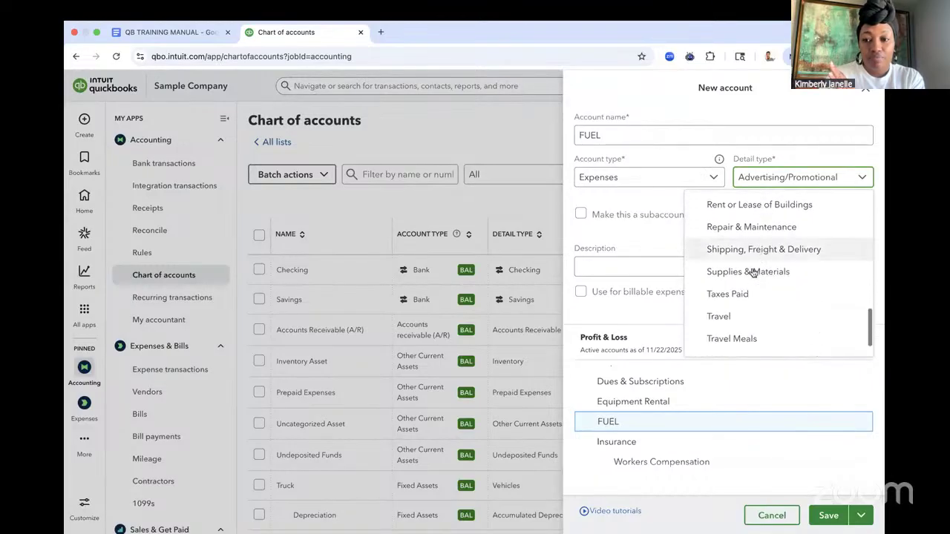
click(751, 272)
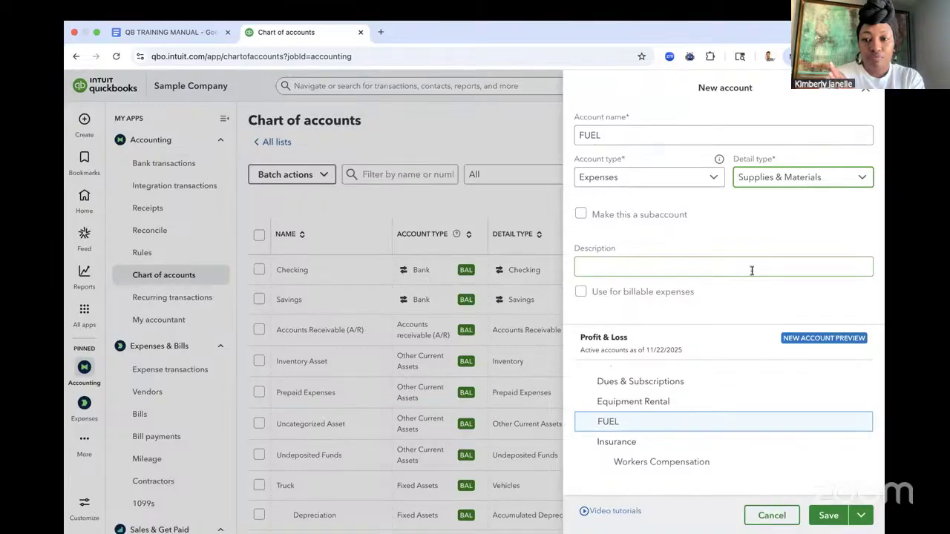
Examine the Profit & Loss preview to see where the FUEL account sits among the other expense accounts.
scroll(732, 411, up, 5)
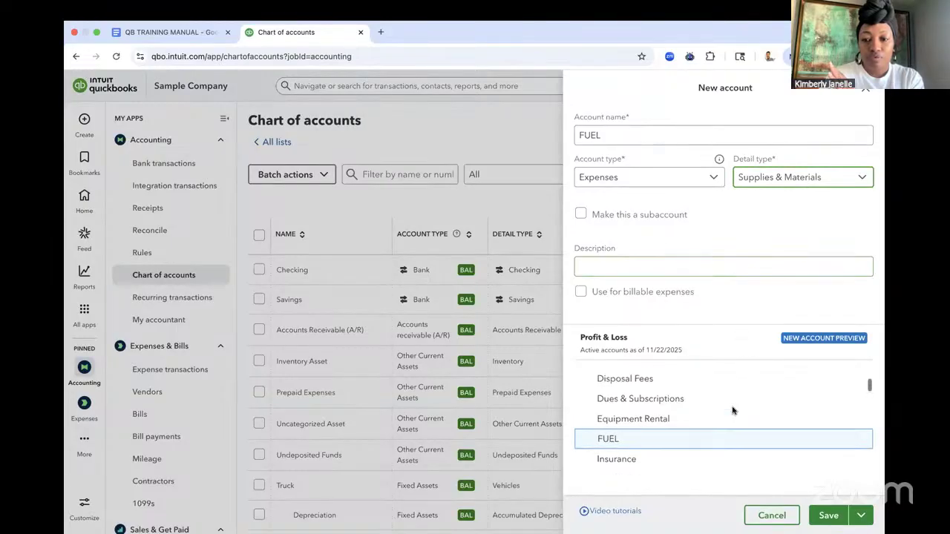
scroll(732, 411, down, 4)
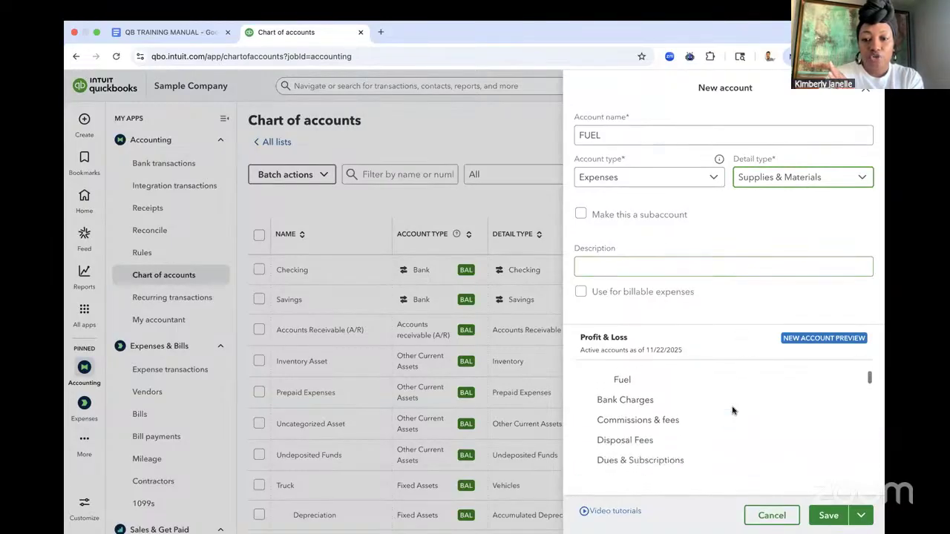
scroll(732, 411, down, 5)
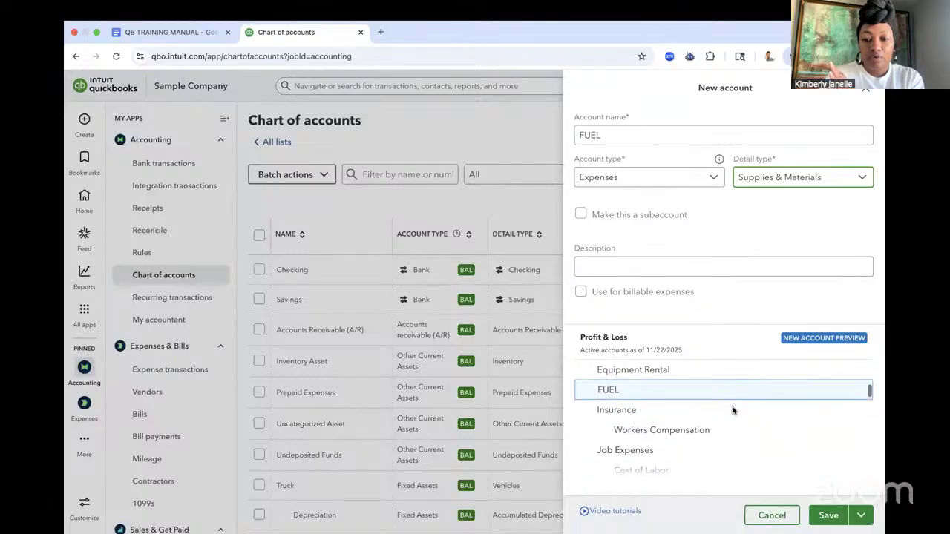
scroll(732, 411, down, 5)
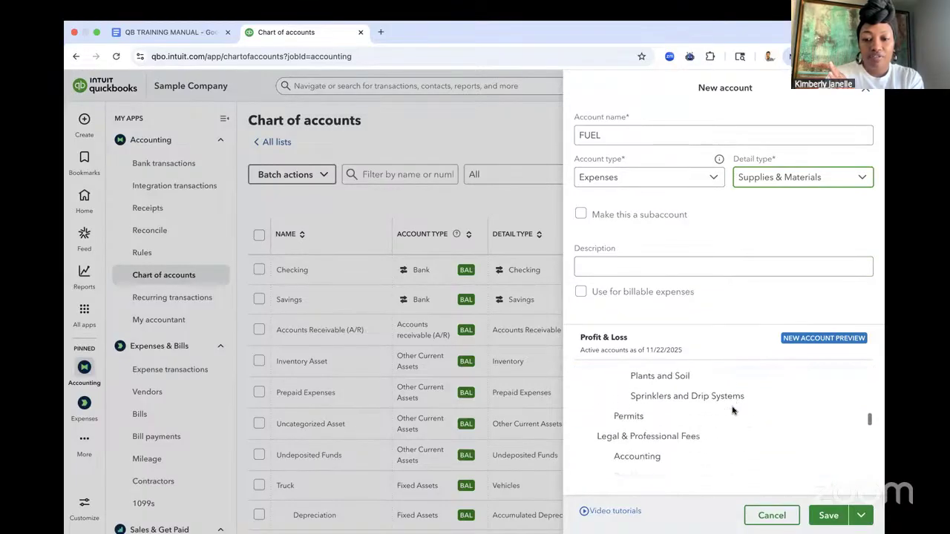
scroll(732, 411, down, 5)
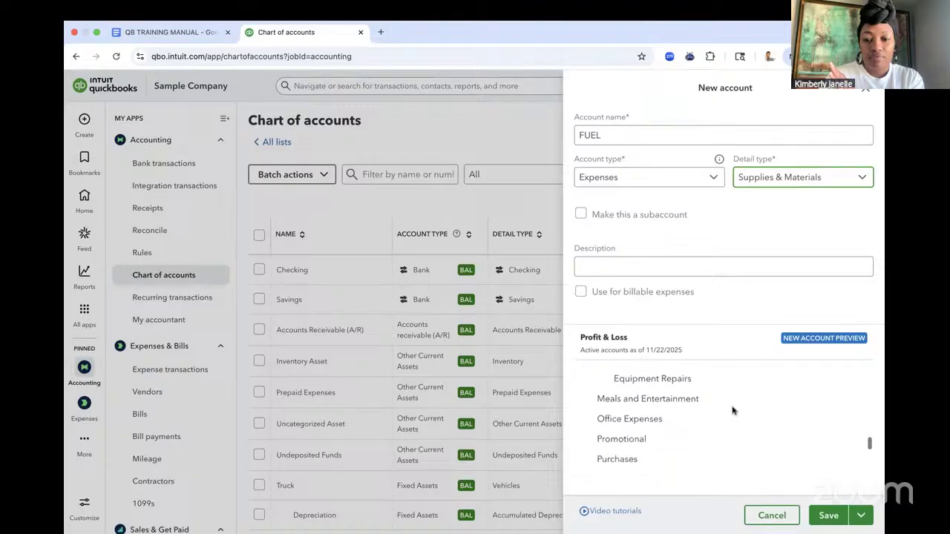
scroll(732, 410, down, 3)
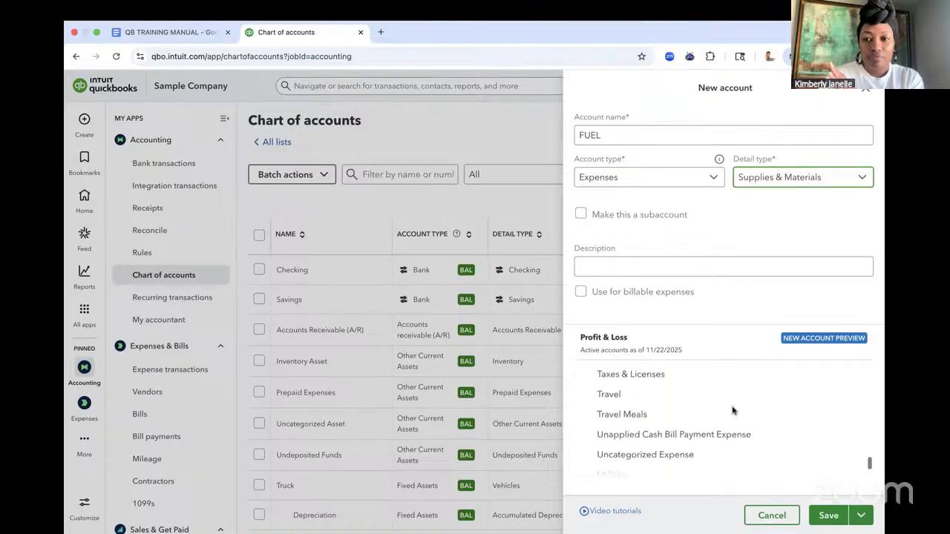
scroll(733, 410, up, 5)
scroll(732, 411, up, 10)
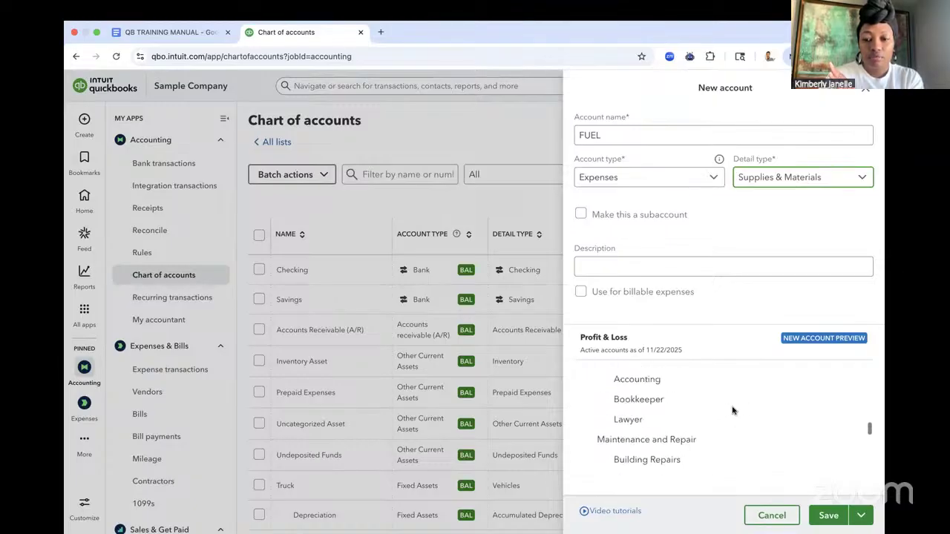
scroll(733, 411, up, 1)
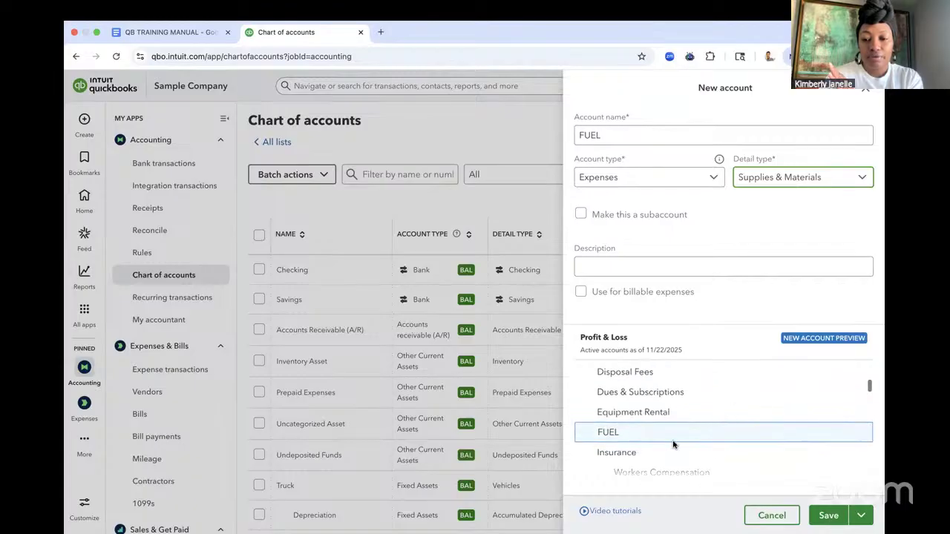
Enter FJOUF as the placeholder description for the FUEL account and save the account.
click(657, 267)
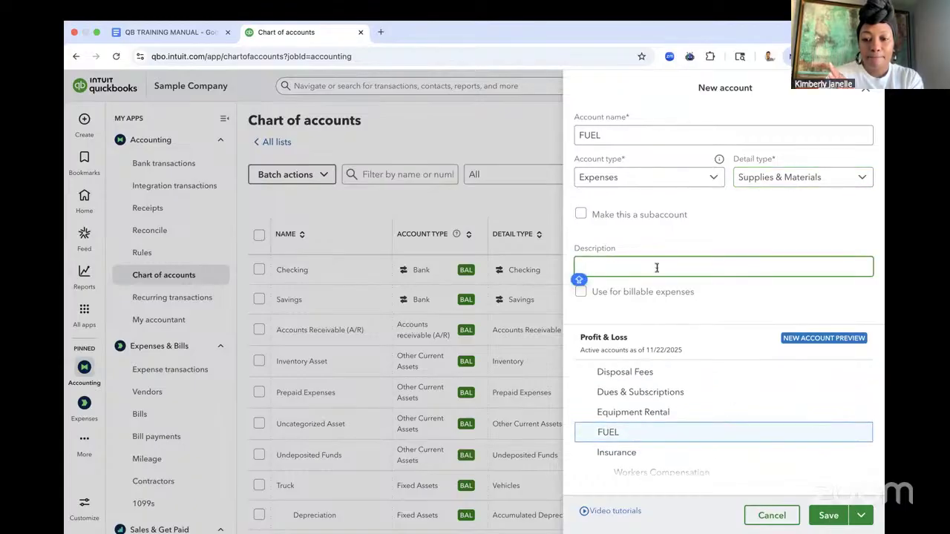
text(FJOUF)
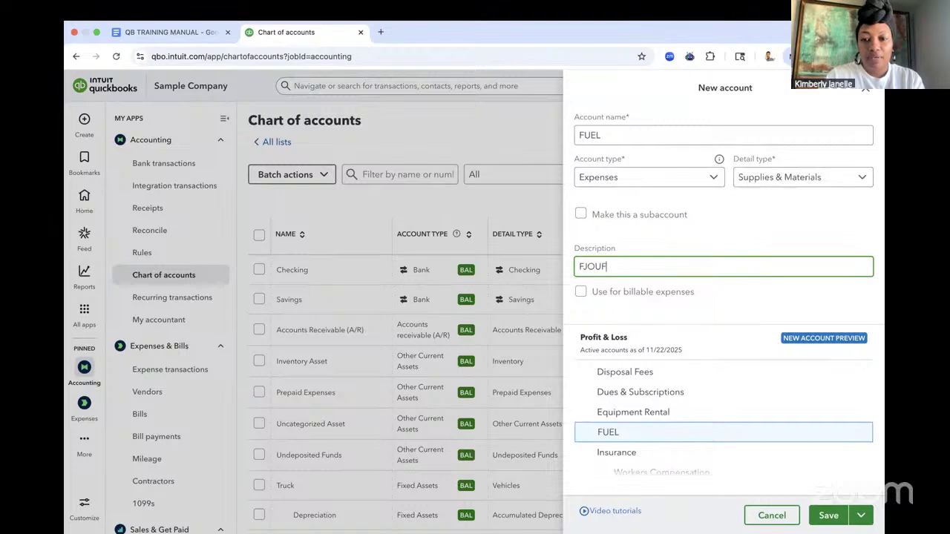
click(825, 516)
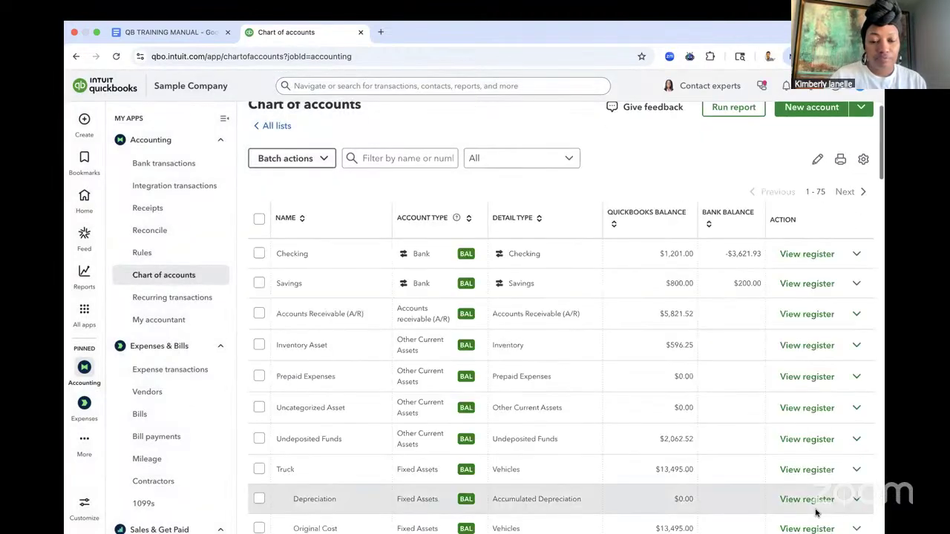
Review the chart of accounts for the saved FUEL account and the remaining expense accounts and their detail types.
scroll(568, 396, down, 5)
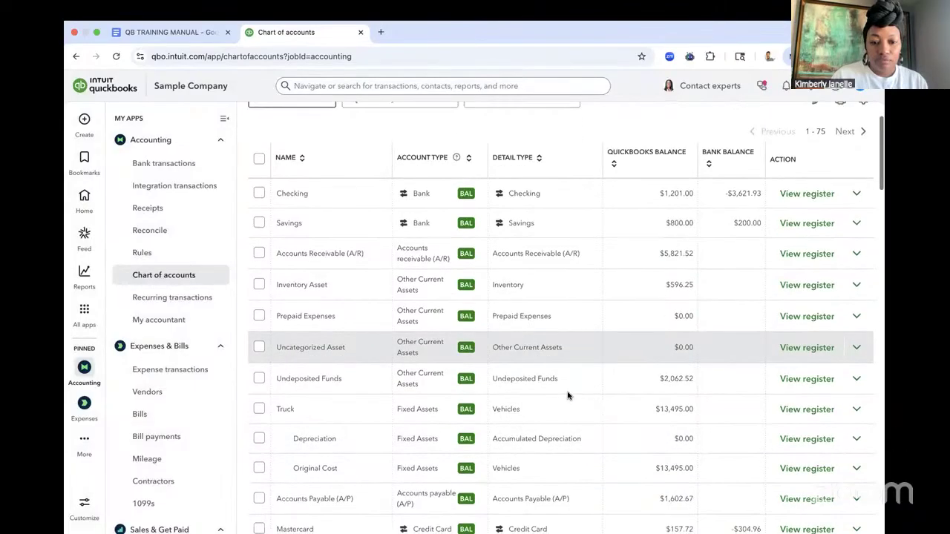
scroll(569, 395, down, 7)
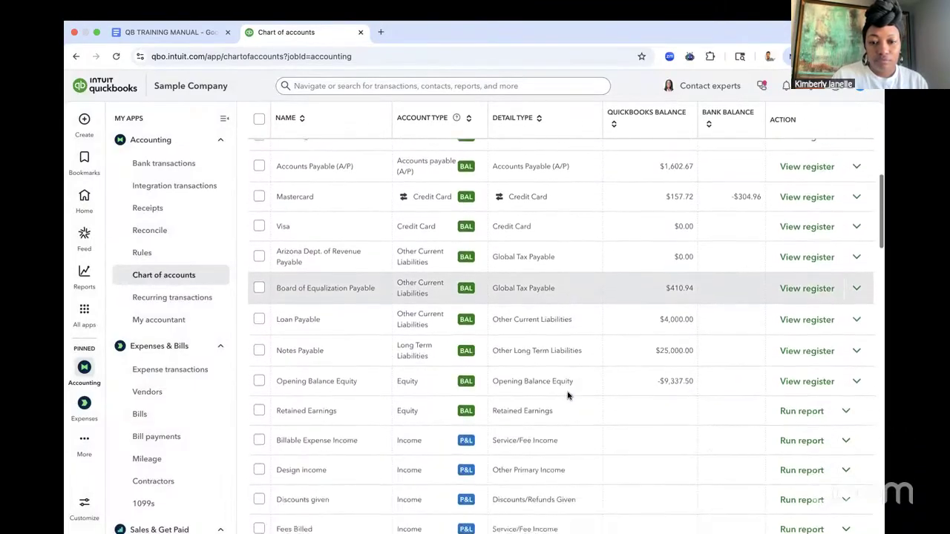
scroll(568, 396, down, 6)
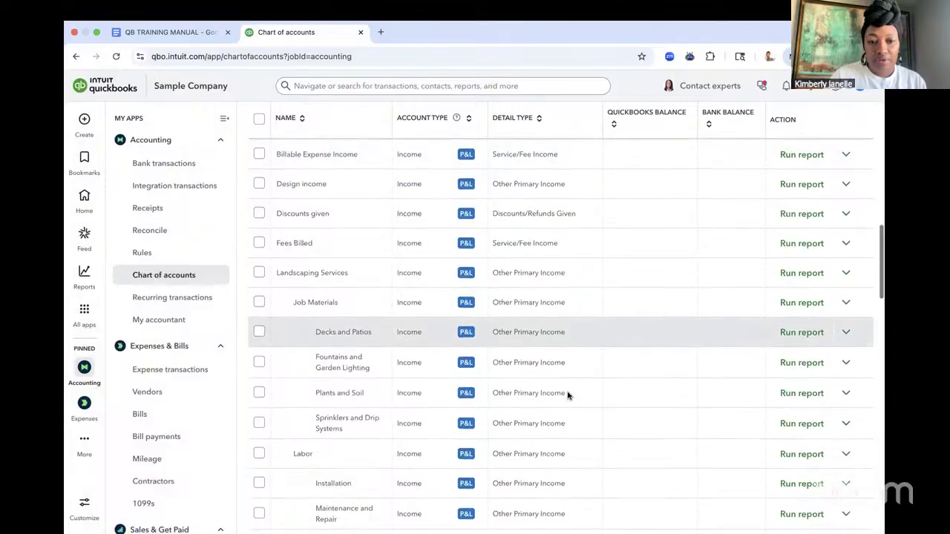
scroll(569, 396, down, 6)
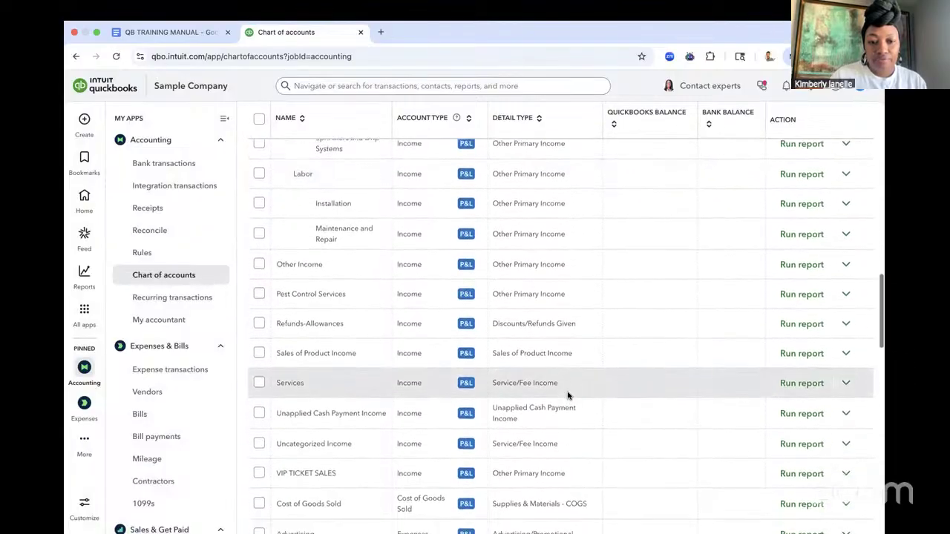
scroll(568, 395, down, 5)
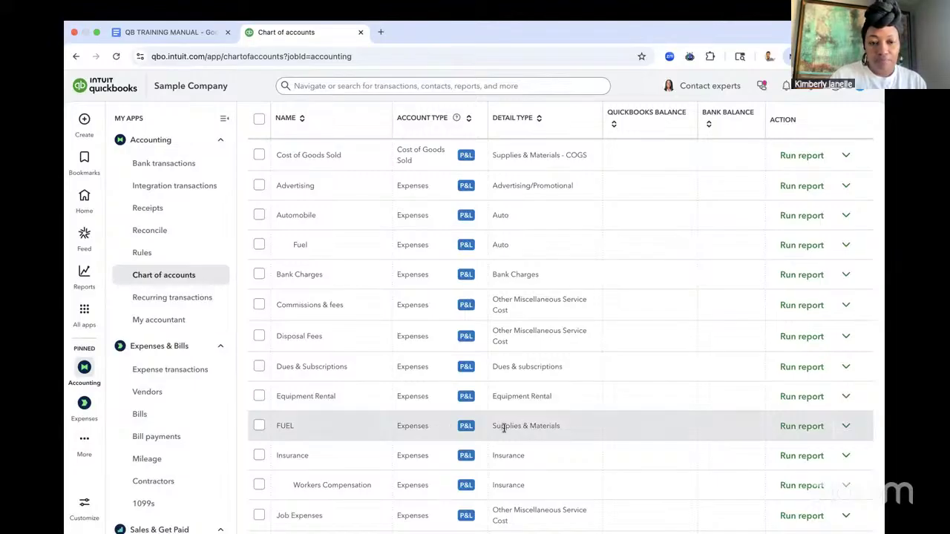
scroll(503, 429, down, 3)
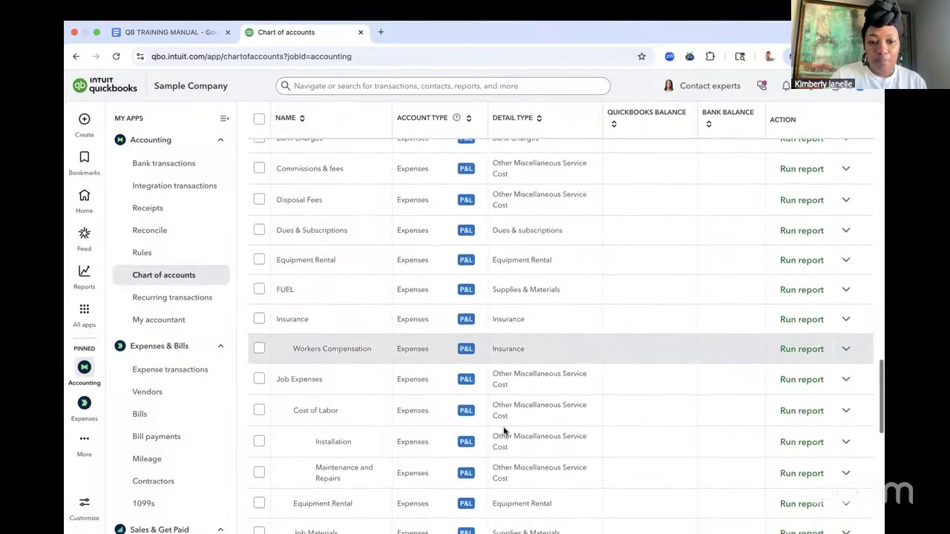
scroll(504, 431, down, 6)
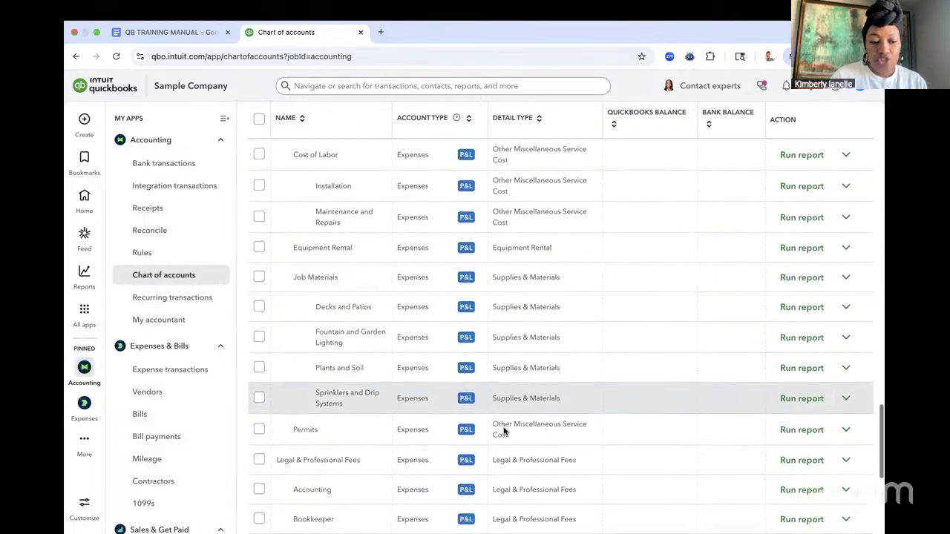
scroll(504, 431, down, 5)
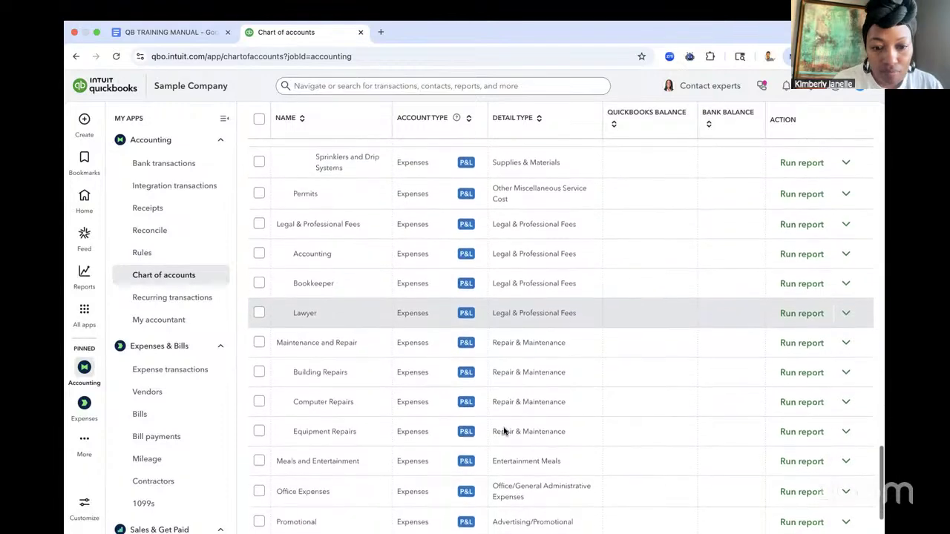
Scan the remaining expense accounts and reread the training manual's section on what the Chart of Accounts includes.
scroll(504, 427, down, 2)
scroll(412, 441, up, 6)
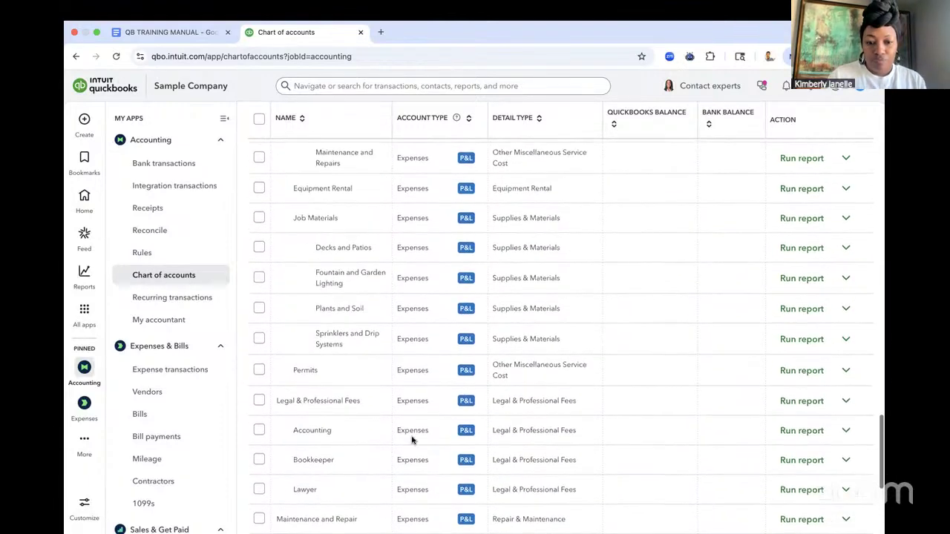
scroll(401, 453, up, 1)
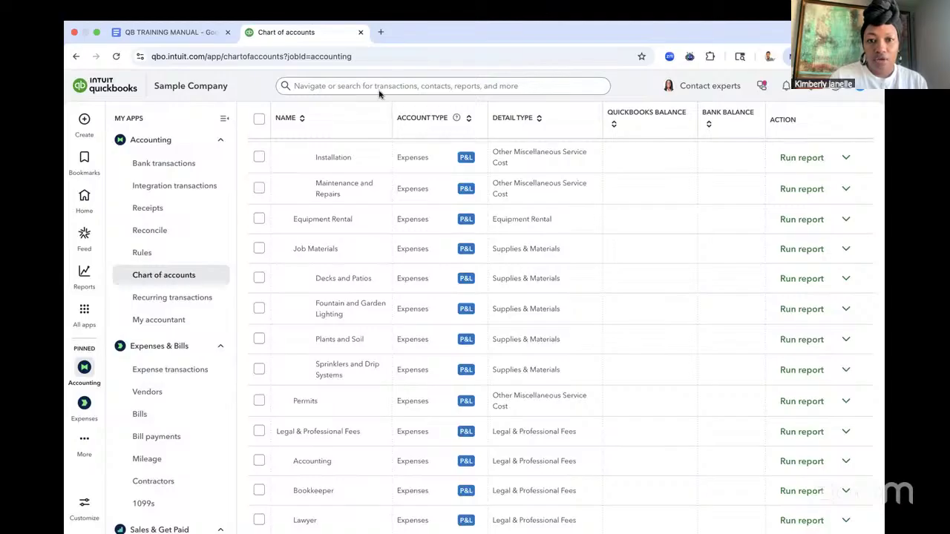
click(197, 33)
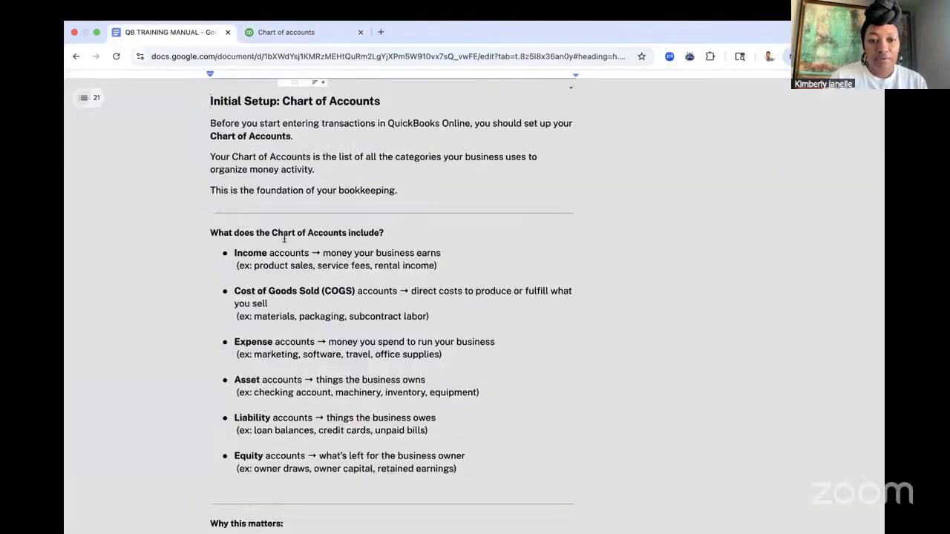
scroll(317, 317, down, 2)
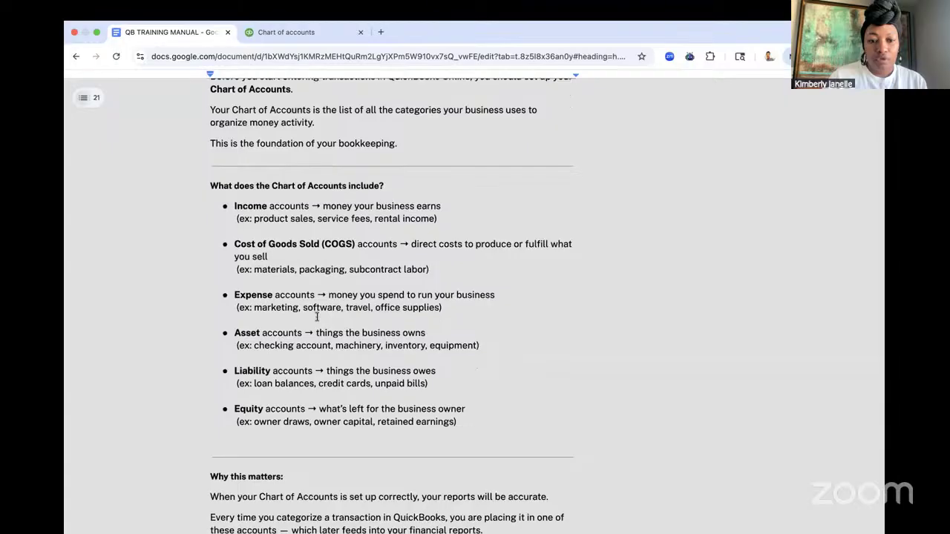
scroll(317, 317, down, 1)
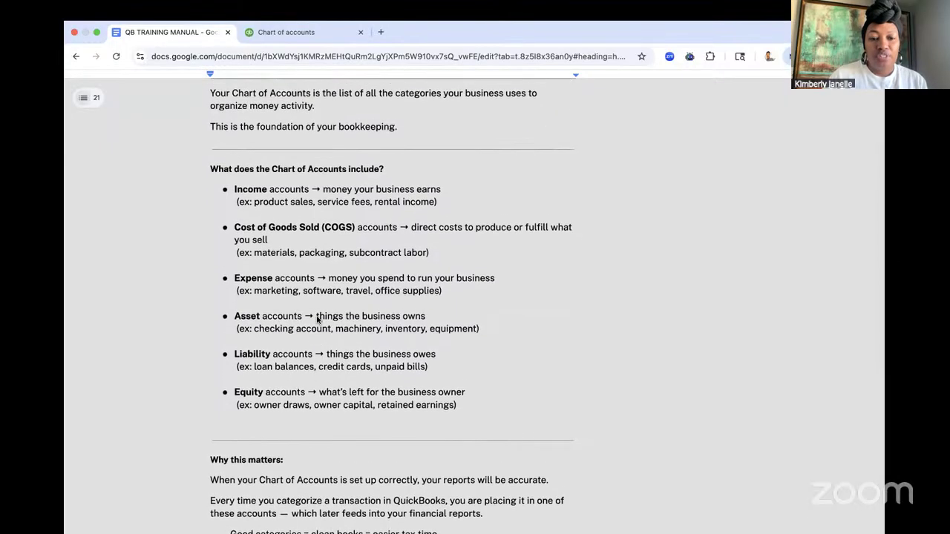
scroll(317, 319, up, 1)
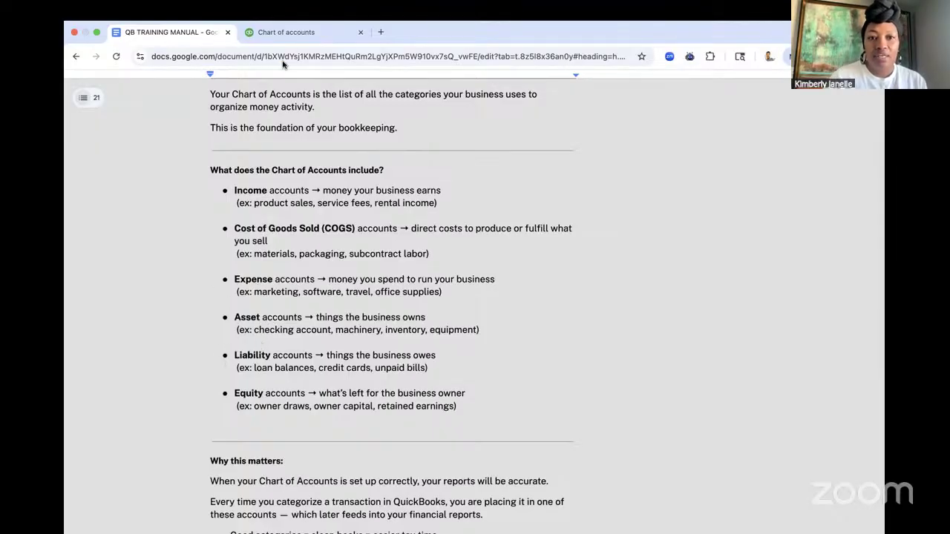
Return to the QuickBooks chart of accounts and start a new account named CHAMBER OF COMMERCE LOAN.
click(298, 34)
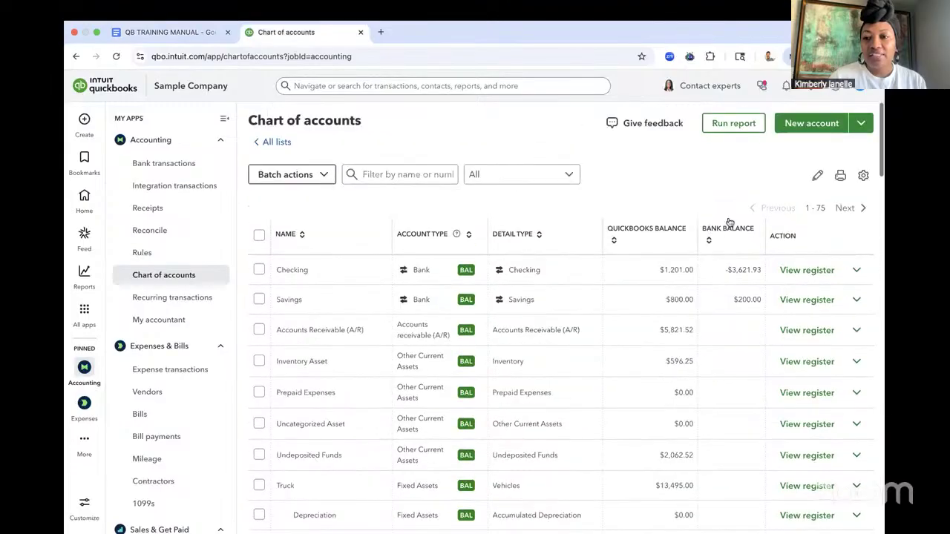
click(809, 123)
click(778, 133)
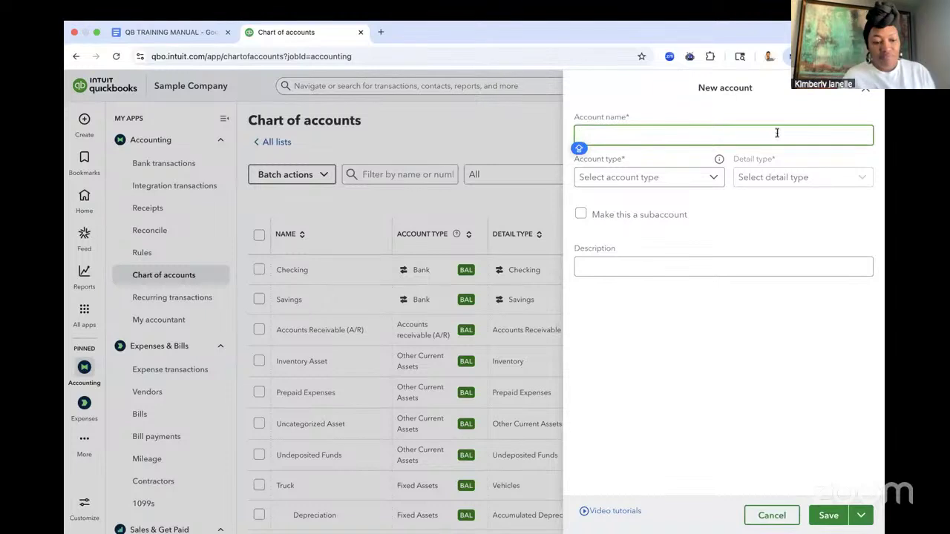
text(CHAMB)
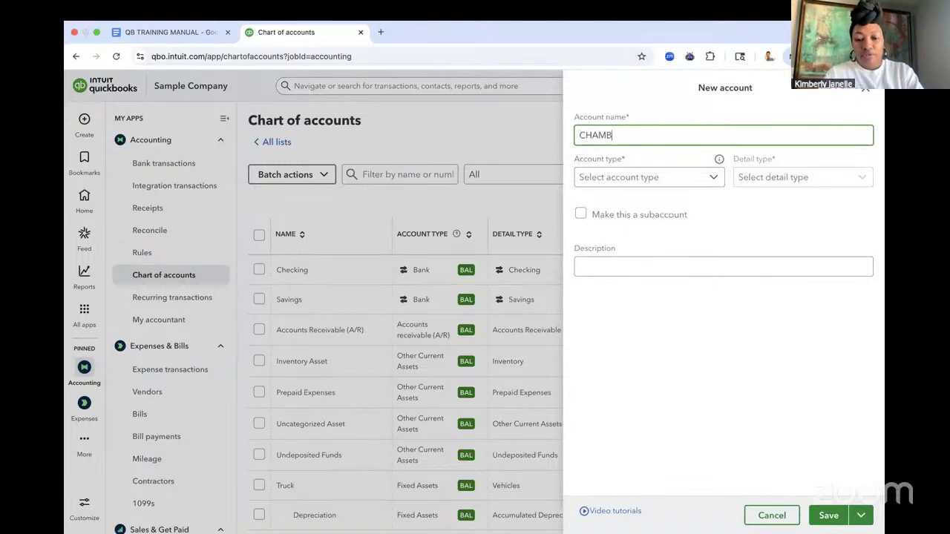
text(ER OF COMMERCE)
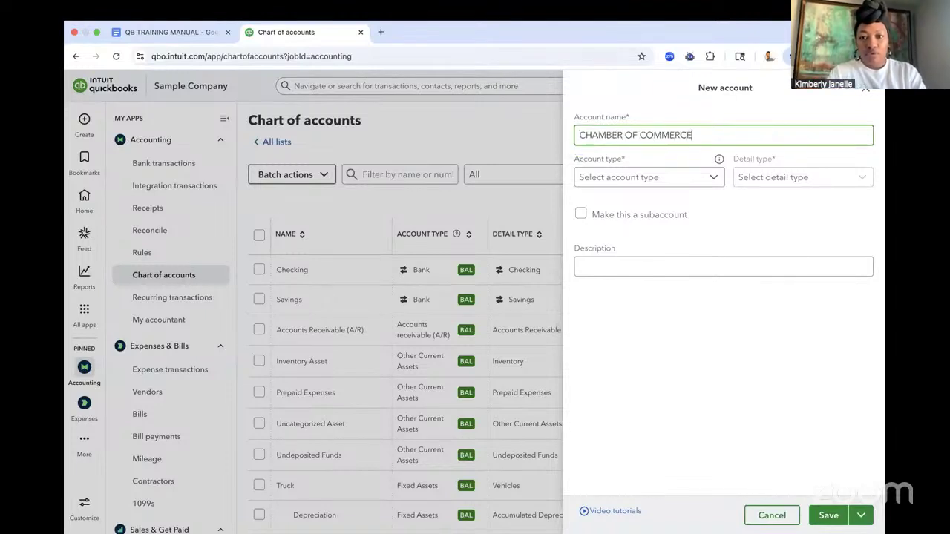
text( LOAN)
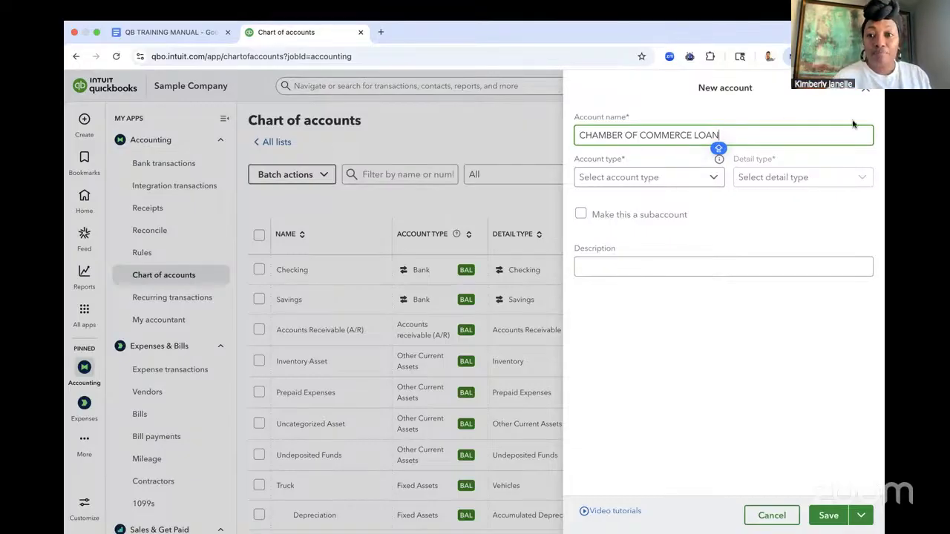
Set the new loan account's account type to Long Term Liabilities.
click(646, 183)
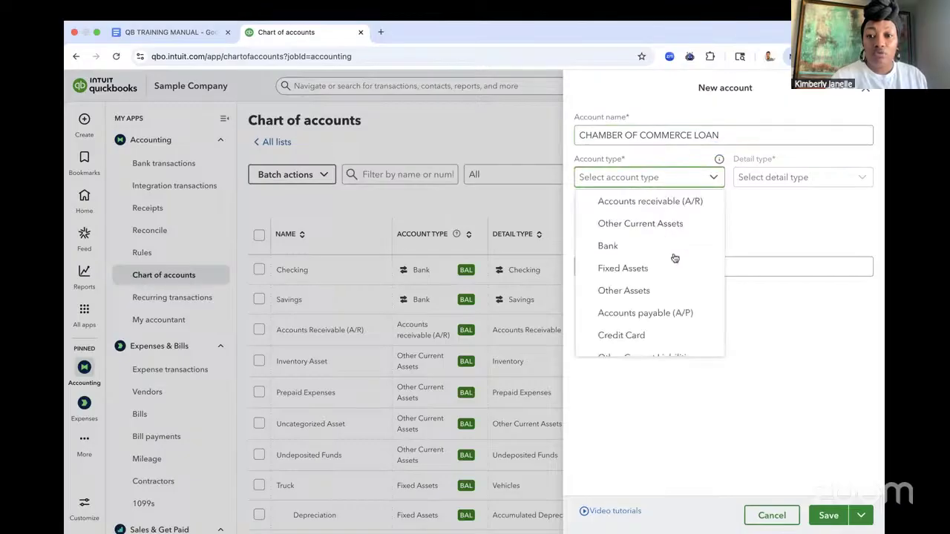
scroll(678, 267, down, 3)
scroll(677, 267, down, 1)
scroll(677, 267, up, 5)
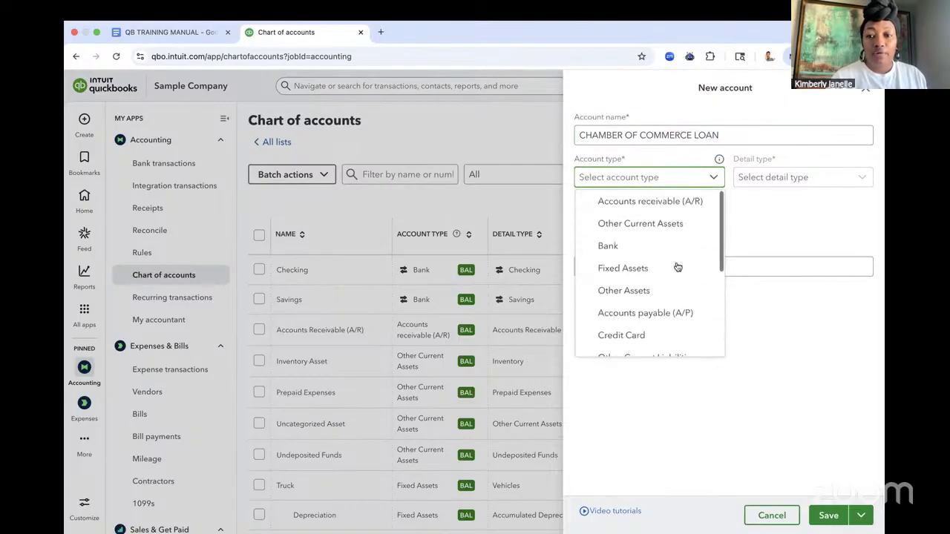
scroll(678, 267, down, 2)
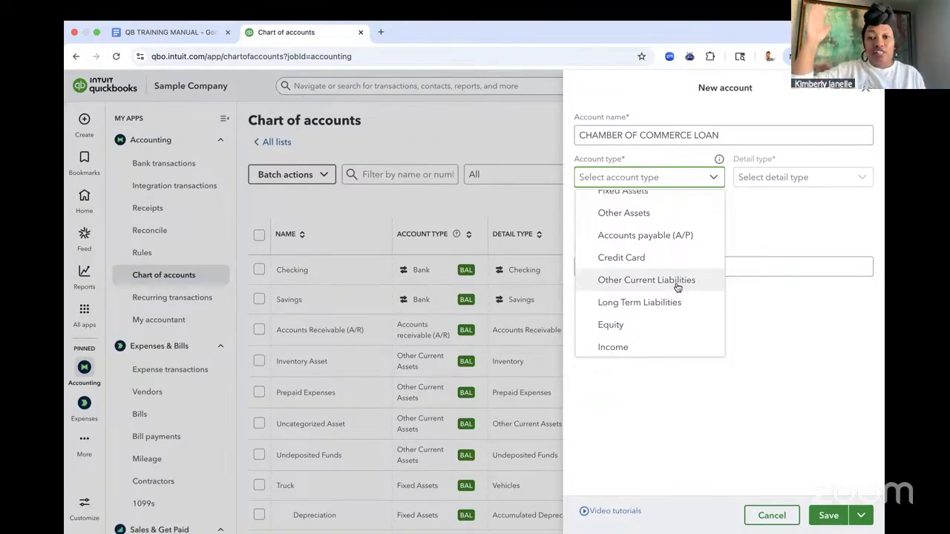
click(658, 303)
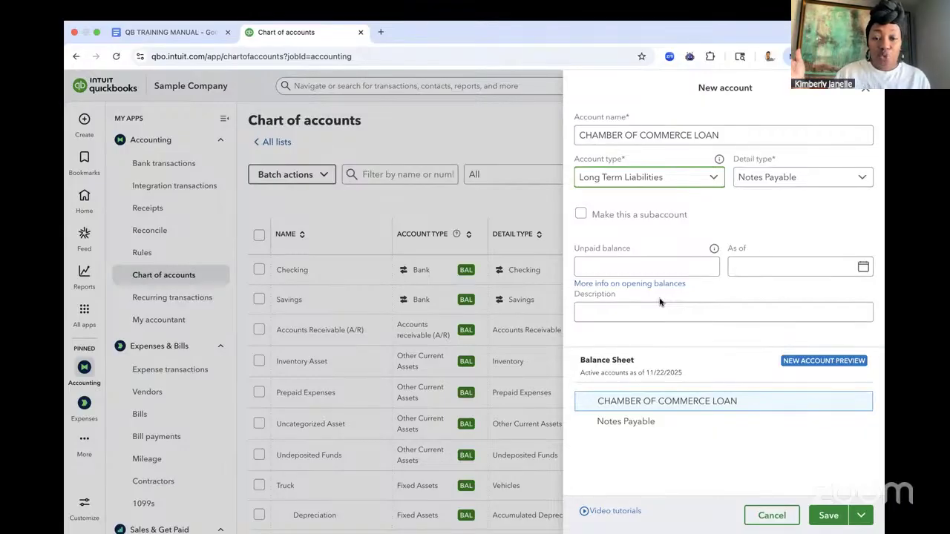
Try Other Current Liabilities as both the account type and the detail type of the CHAMBER OF COMMERCE LOAN account.
click(690, 179)
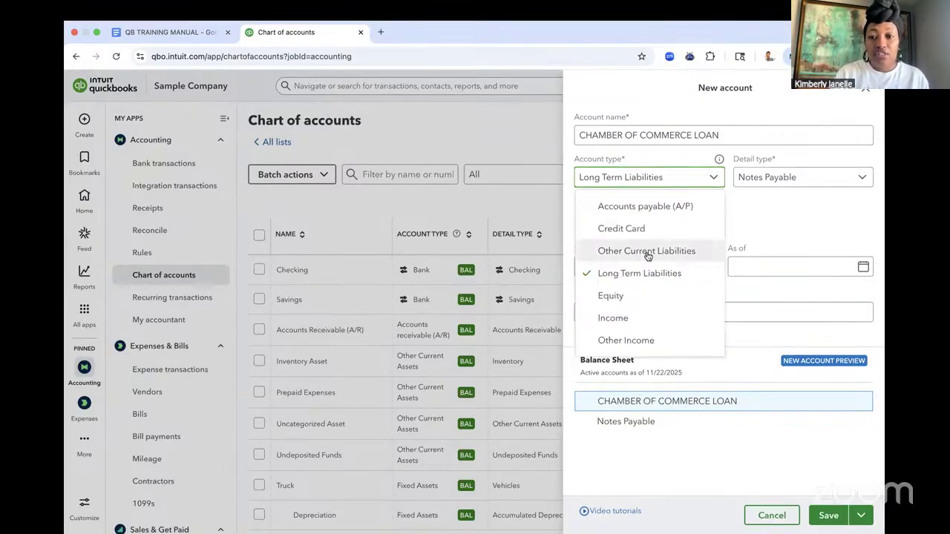
click(648, 222)
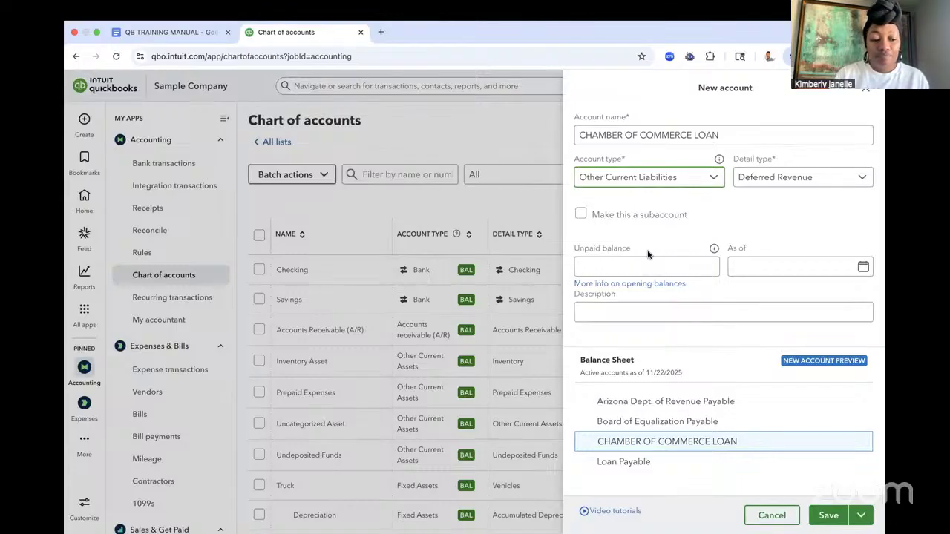
click(825, 172)
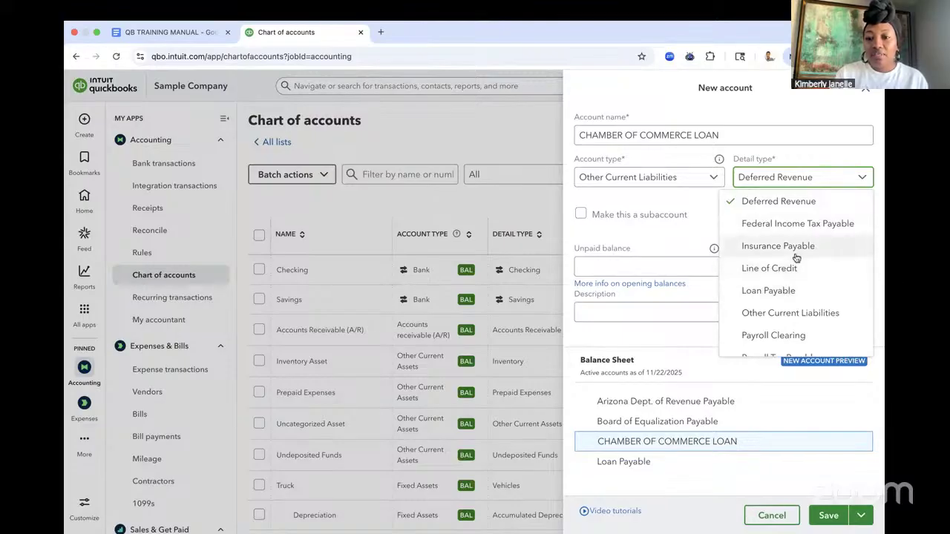
scroll(795, 257, down, 4)
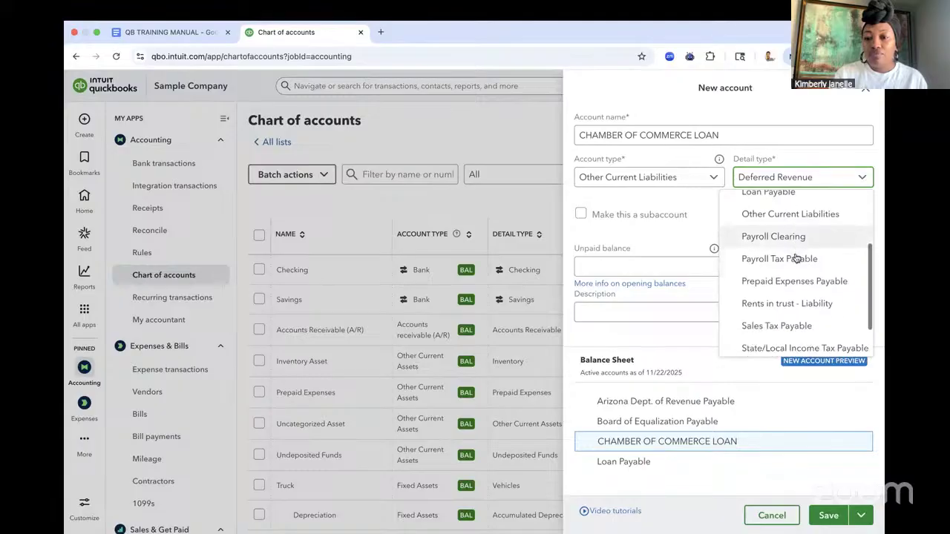
scroll(795, 257, down, 1)
scroll(796, 257, up, 2)
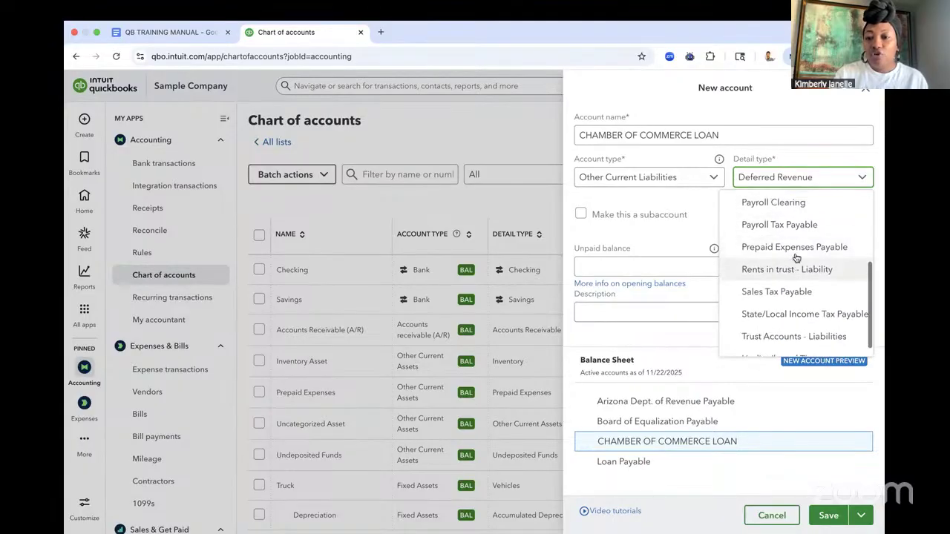
scroll(796, 257, up, 2)
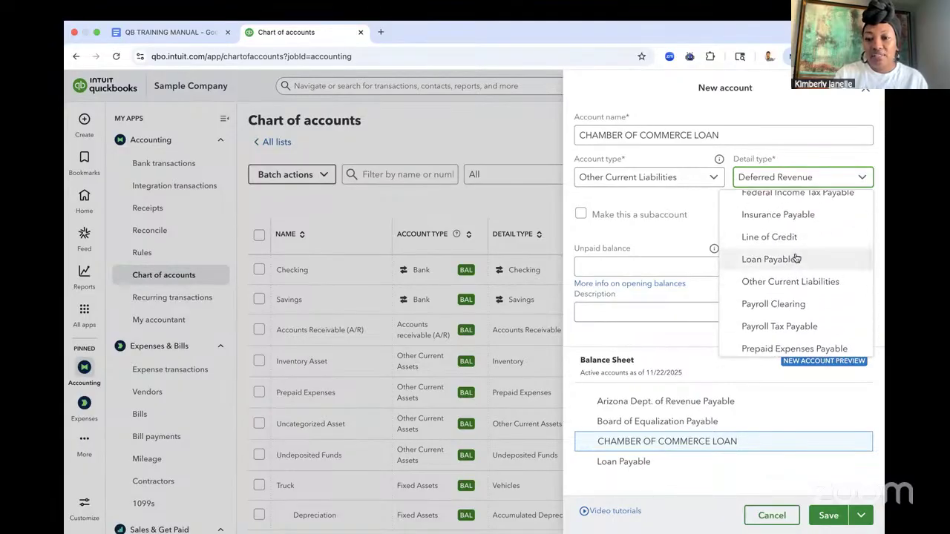
scroll(796, 256, down, 2)
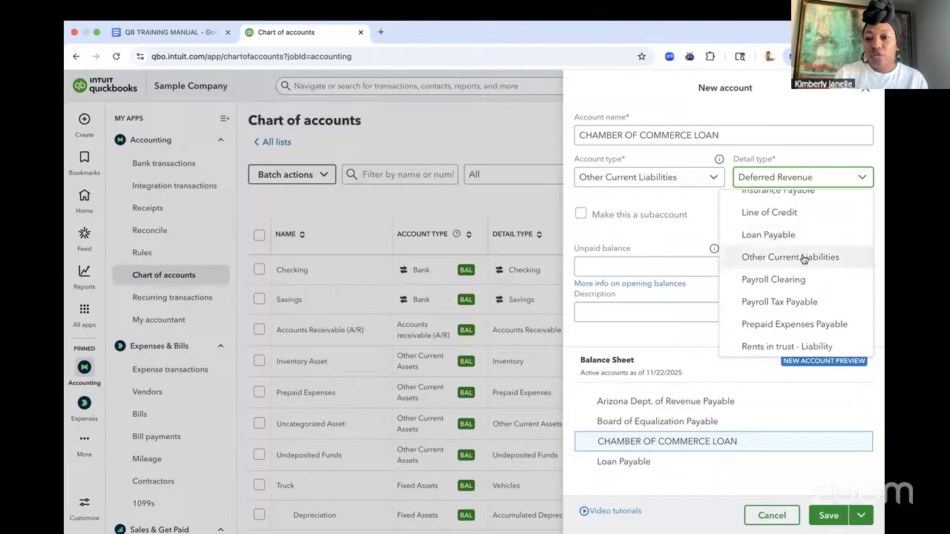
click(803, 259)
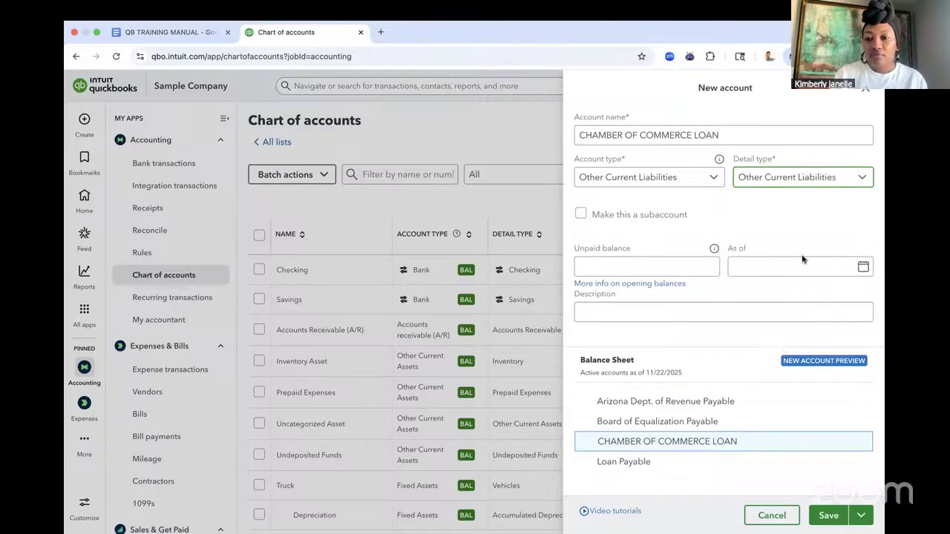
Set the loan account's type to Long Term Liabilities with detail type Other Long Term Liabilities, and save the account.
click(712, 180)
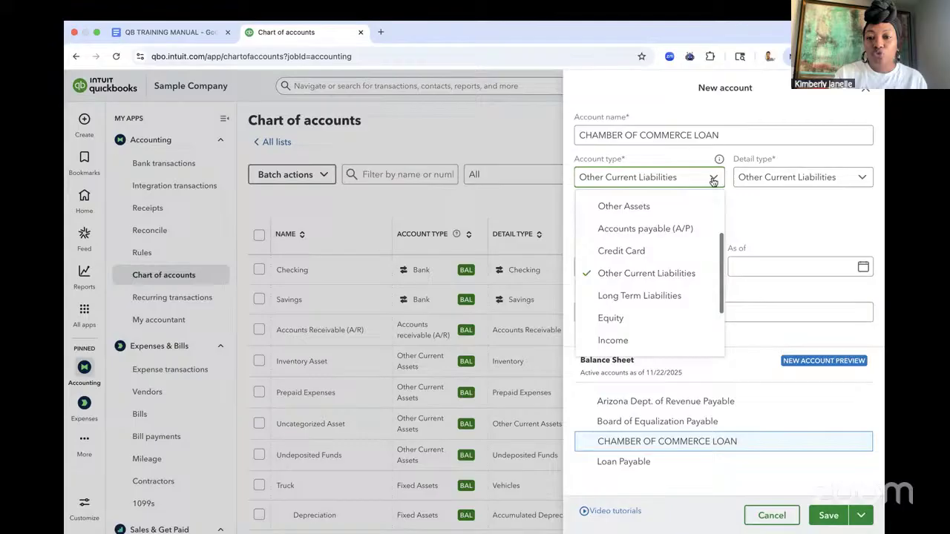
click(661, 296)
click(795, 179)
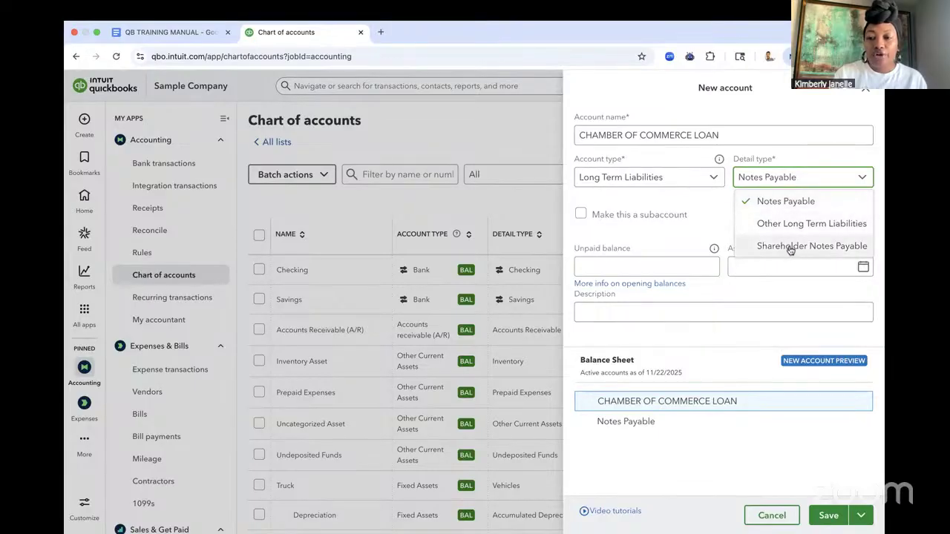
click(788, 225)
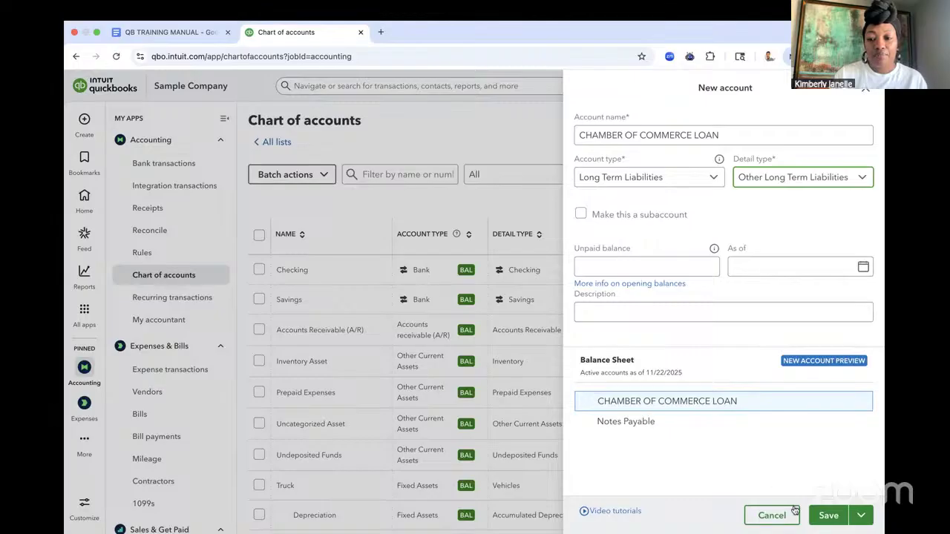
click(830, 514)
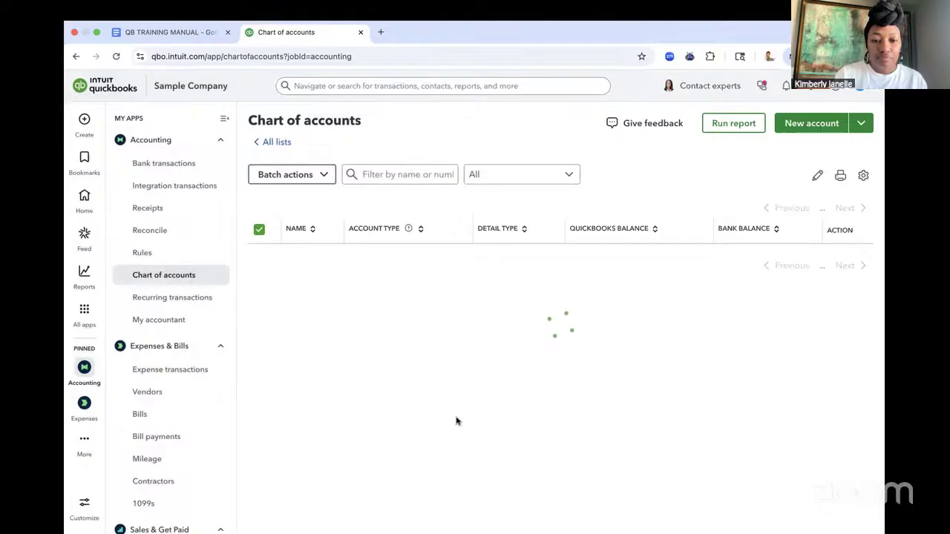
Look through the asset and liability accounts in the chart of accounts for the saved CHAMBER OF COMMERCE LOAN account.
scroll(430, 393, down, 1)
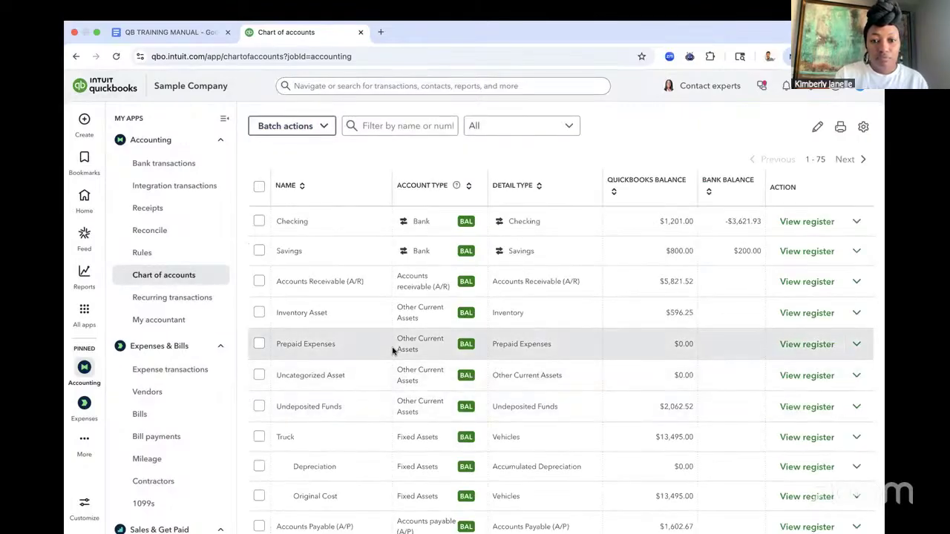
scroll(466, 382, down, 1)
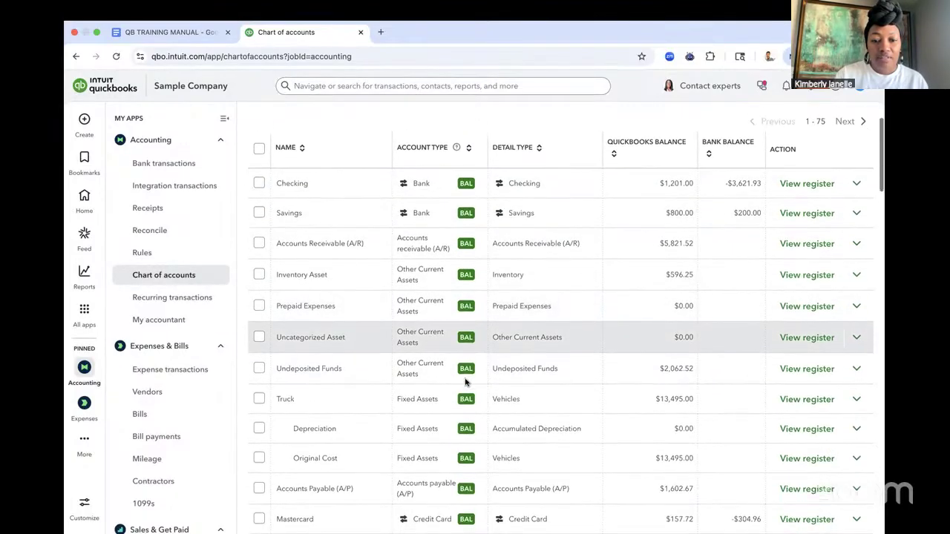
scroll(465, 382, down, 5)
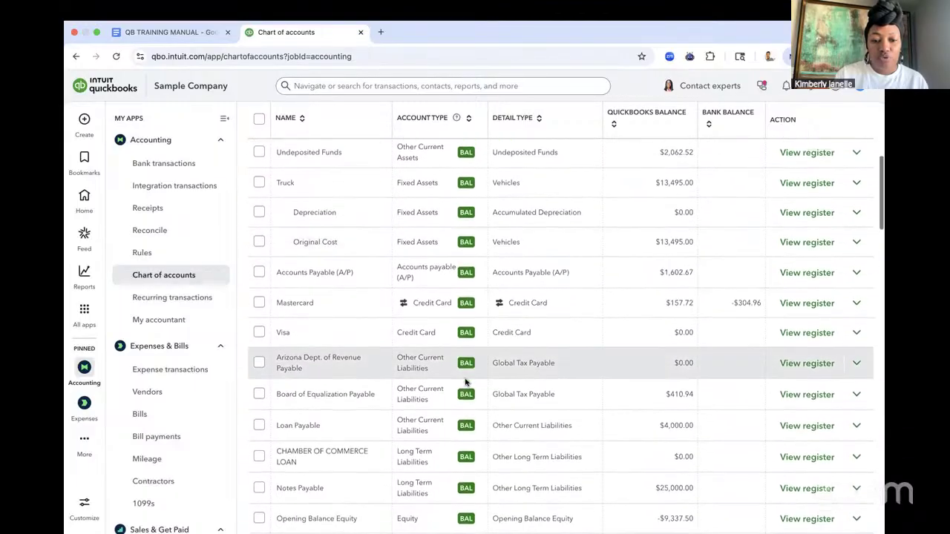
scroll(466, 382, down, 1)
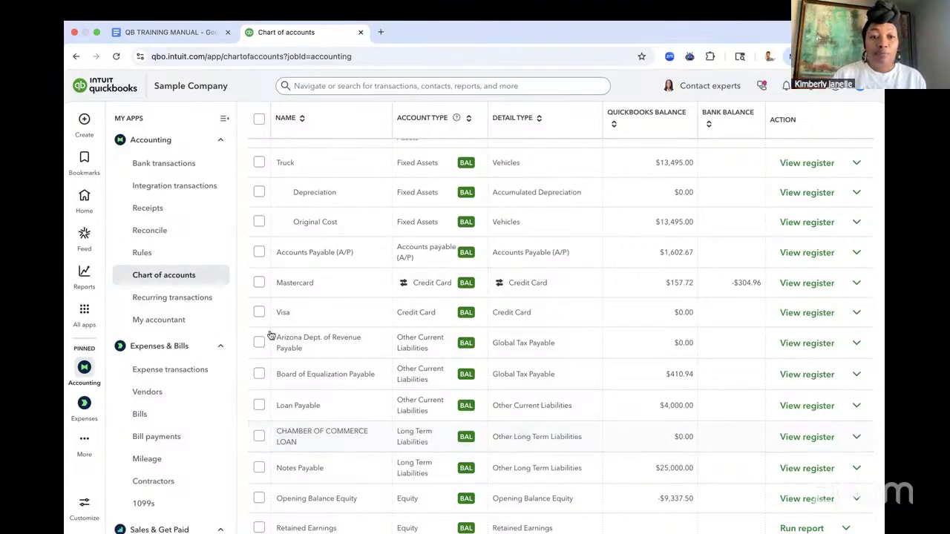
View the bank transactions awaiting review, and open the list of expense transactions.
click(186, 166)
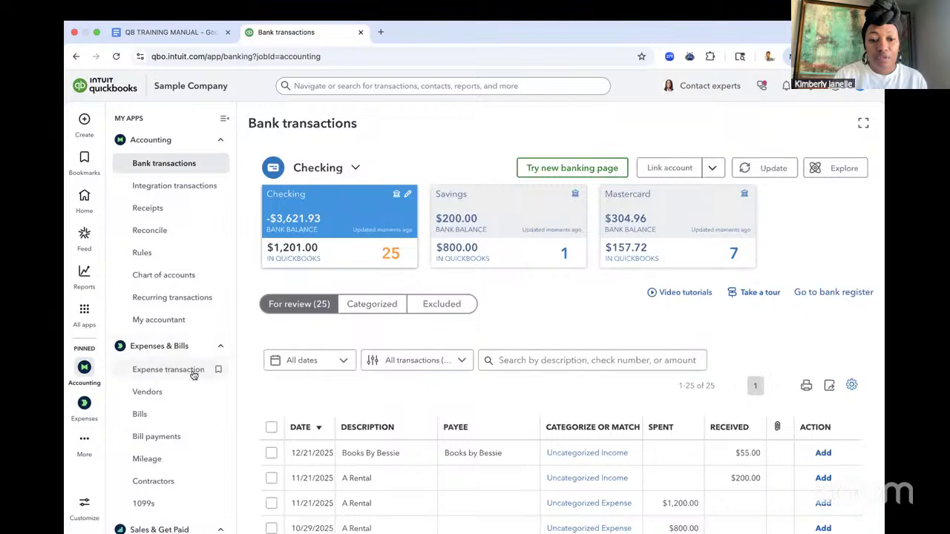
scroll(459, 393, down, 2)
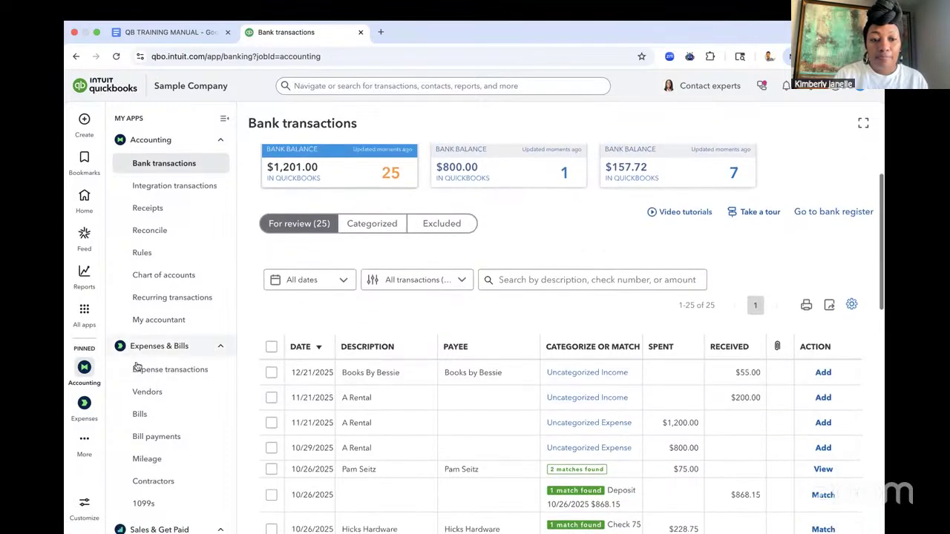
click(149, 375)
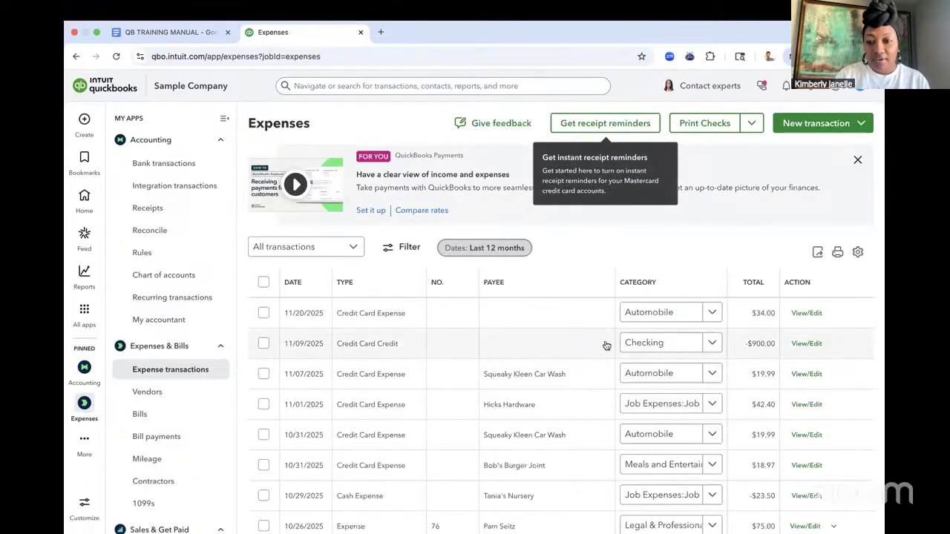
Look through the category choices of the 11/09/2025 credit card credit for the CHAMBER OF COMMERCE LOAN account.
click(667, 343)
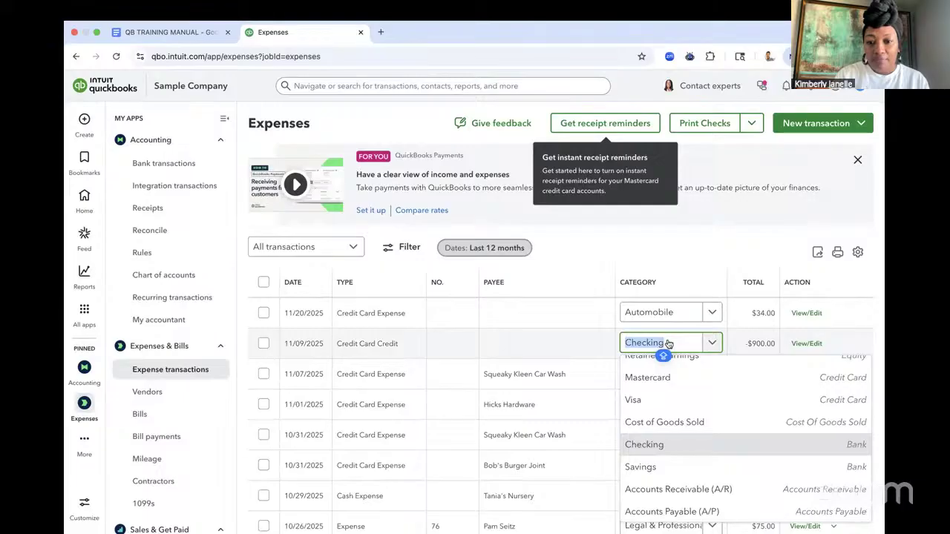
scroll(694, 399, up, 3)
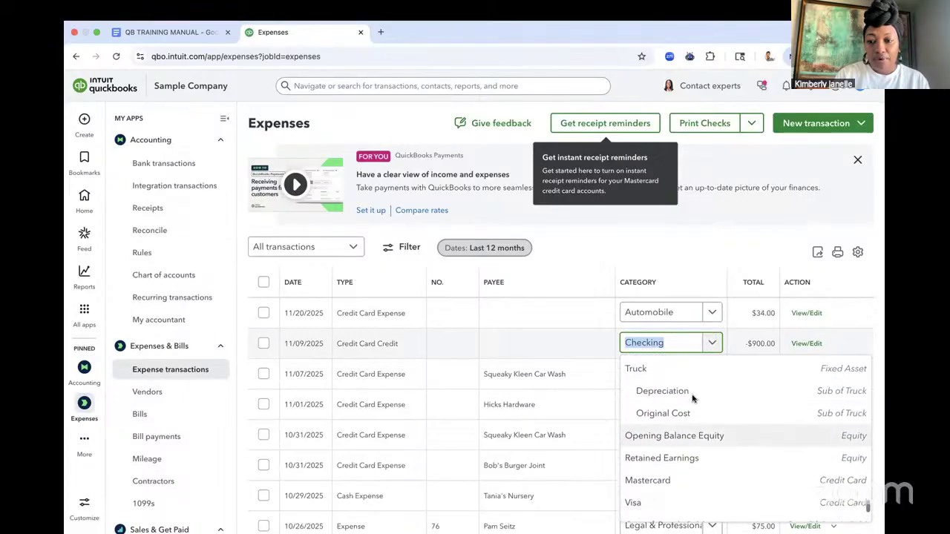
scroll(692, 398, up, 3)
scroll(692, 398, down, 6)
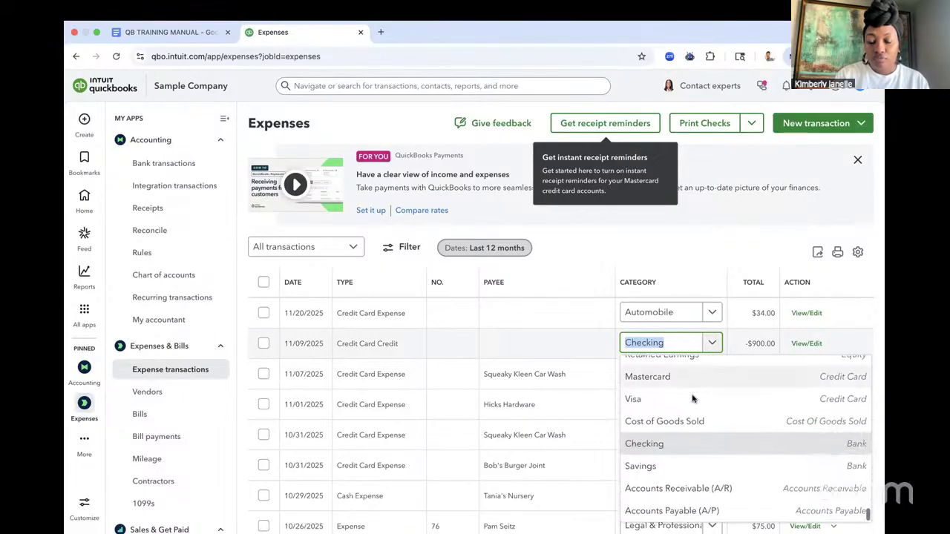
scroll(693, 398, up, 10)
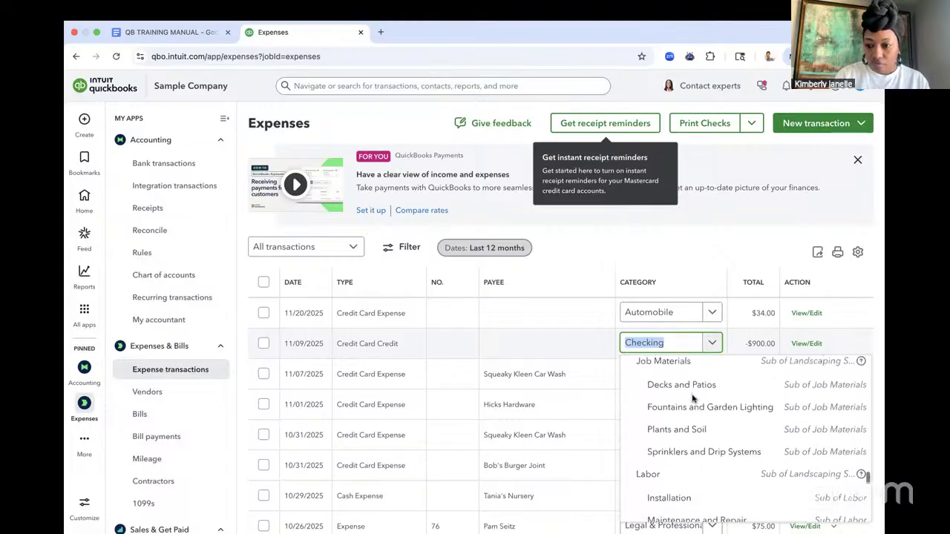
scroll(693, 398, up, 10)
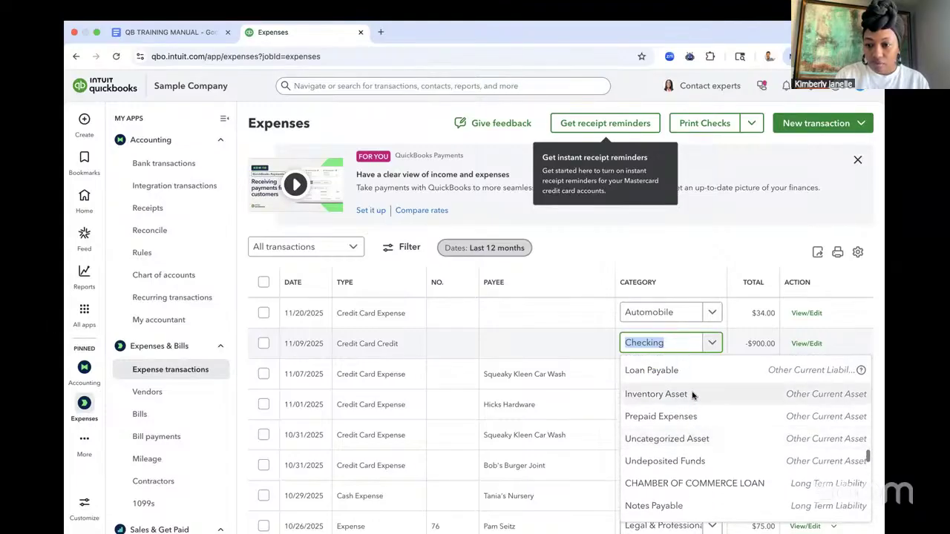
click(712, 343)
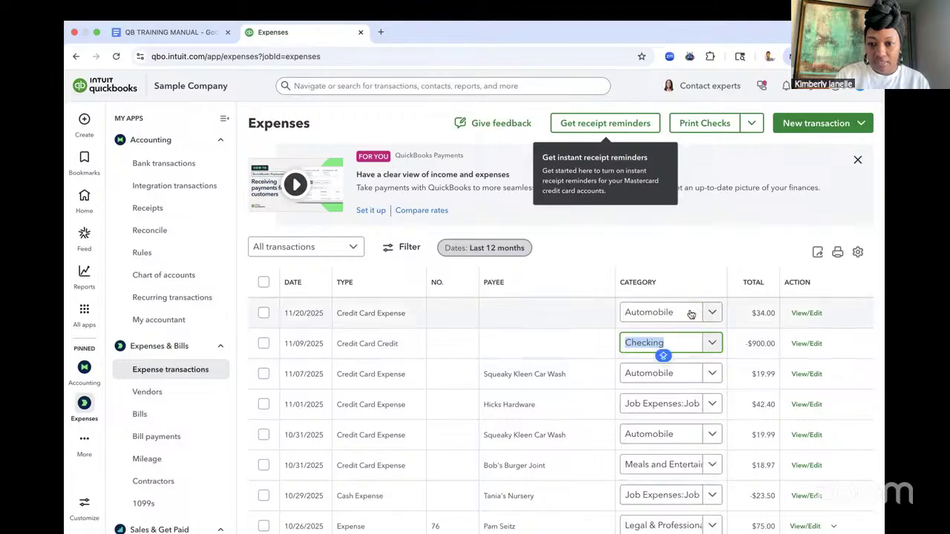
Set the category of the 11/20/2025 credit card expense to CHAMBER OF COMMERCE LOAN.
click(691, 313)
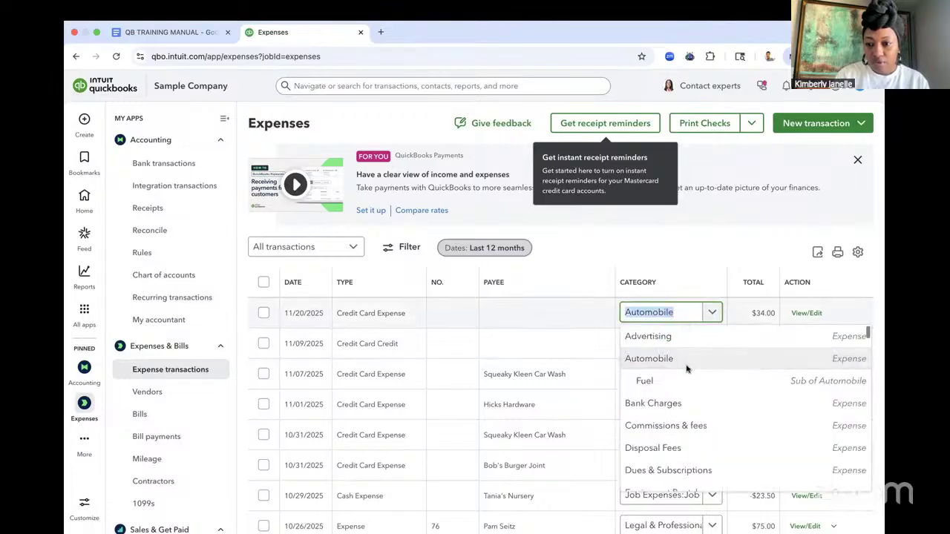
scroll(686, 369, down, 10)
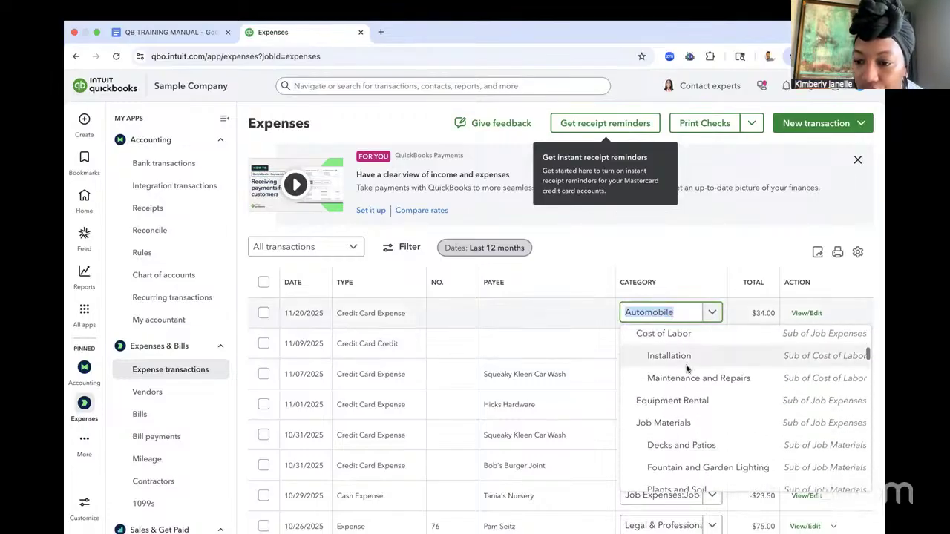
scroll(686, 369, down, 10)
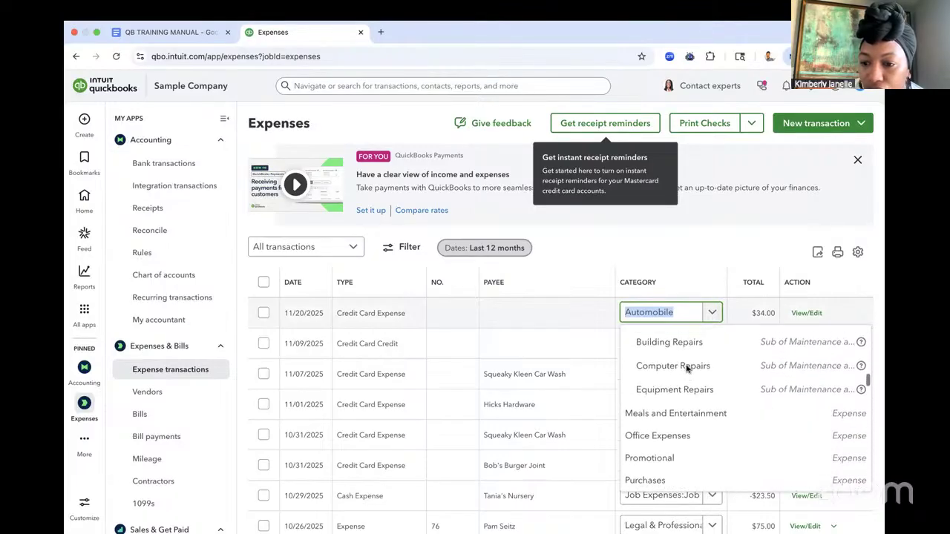
scroll(687, 369, down, 10)
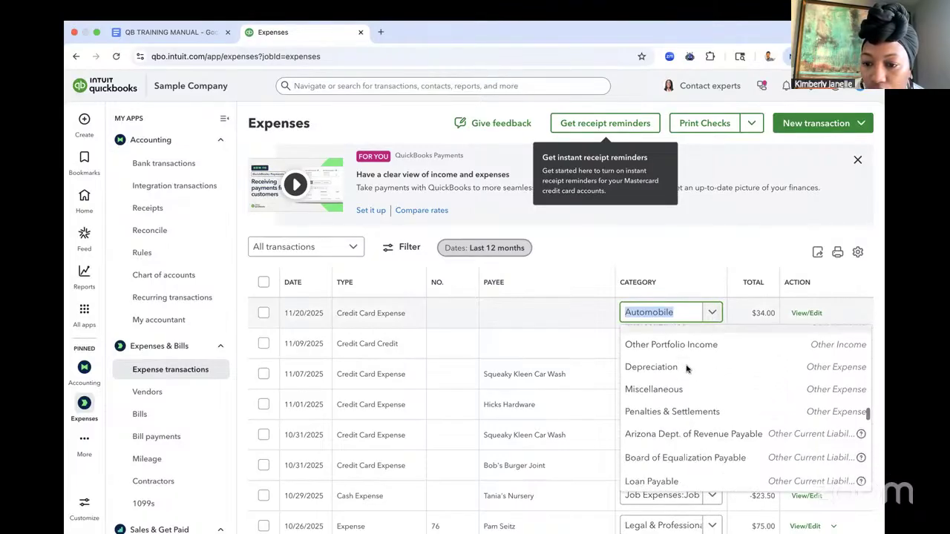
scroll(686, 369, down, 2)
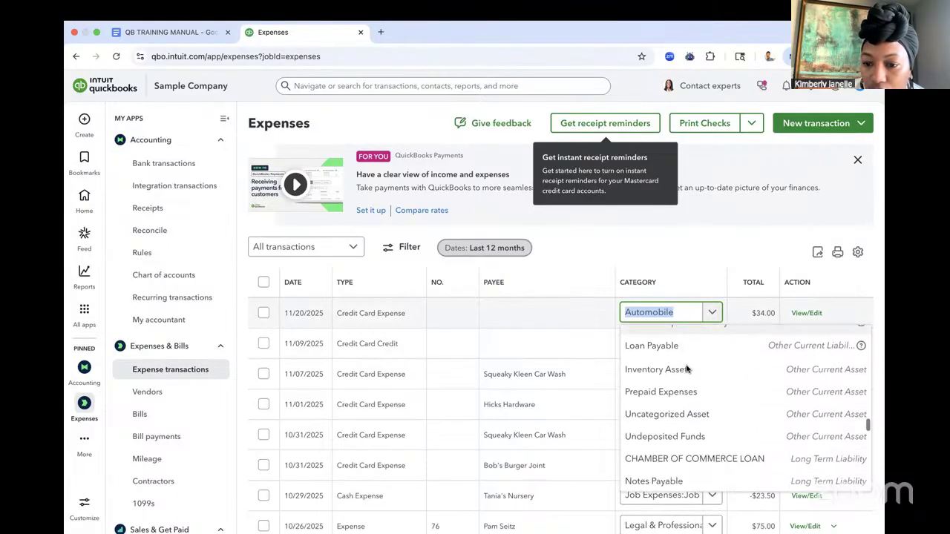
click(696, 460)
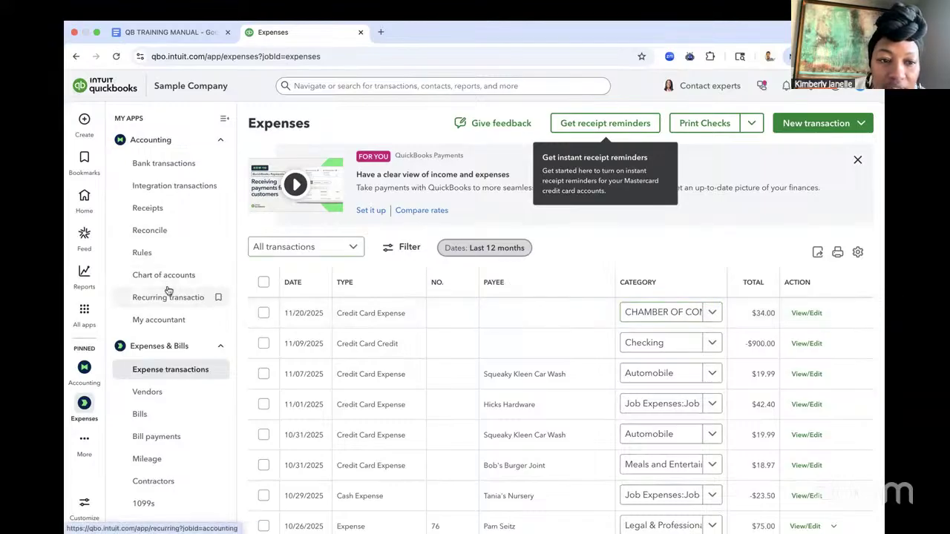
Look through the app sections, and collapse Sales & Get Paid, Accounting, and Expenses & Bills.
scroll(159, 290, down, 3)
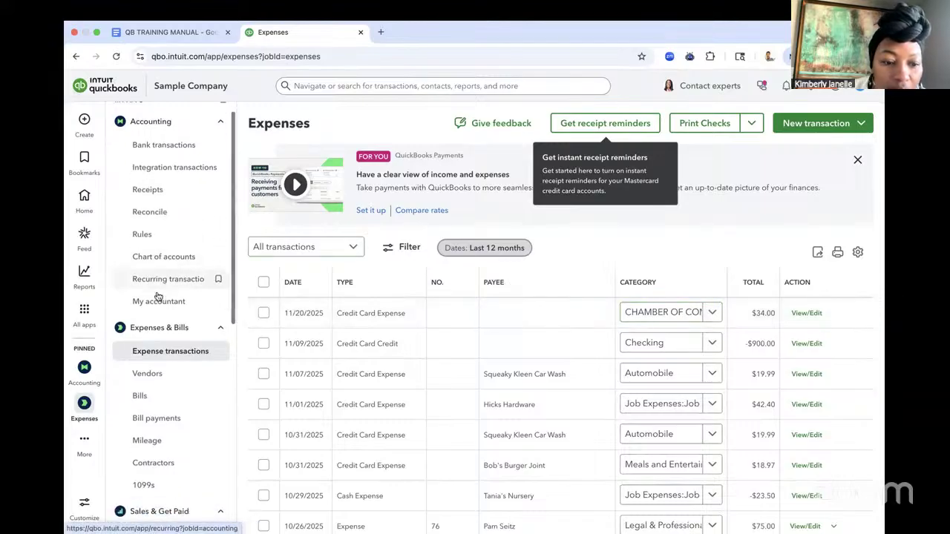
scroll(157, 297, down, 7)
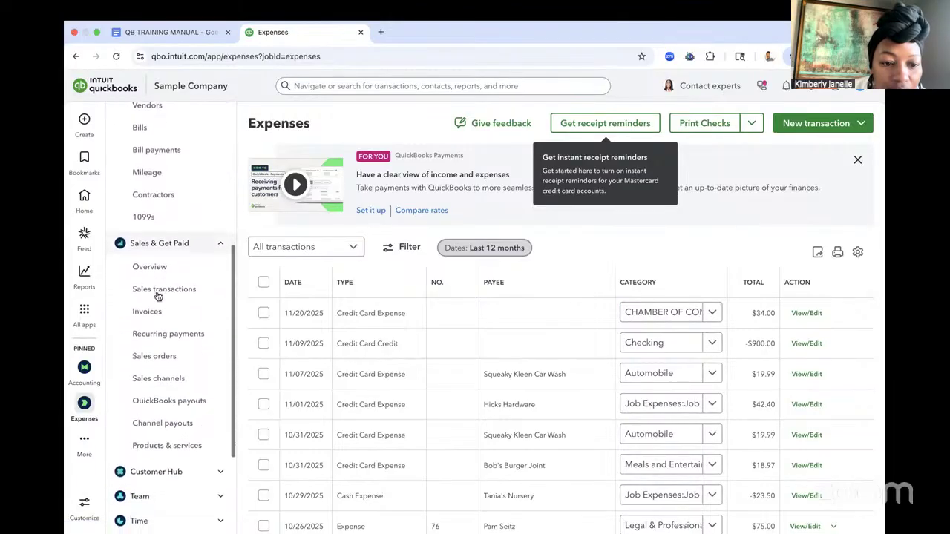
scroll(157, 297, down, 3)
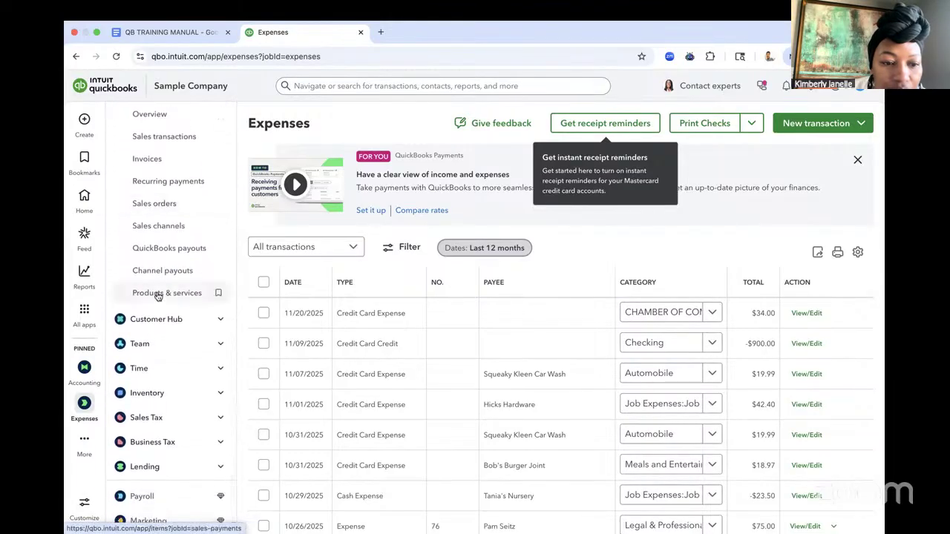
scroll(157, 297, up, 2)
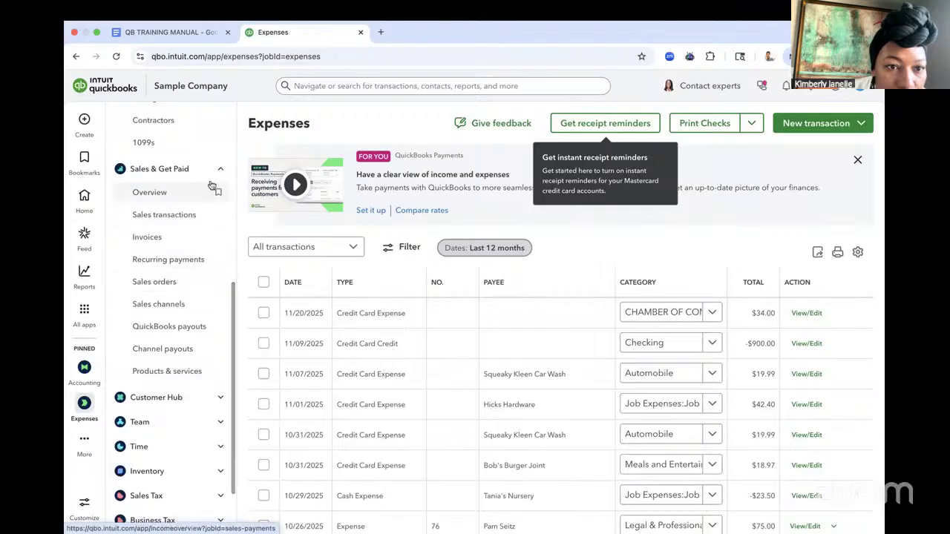
click(220, 102)
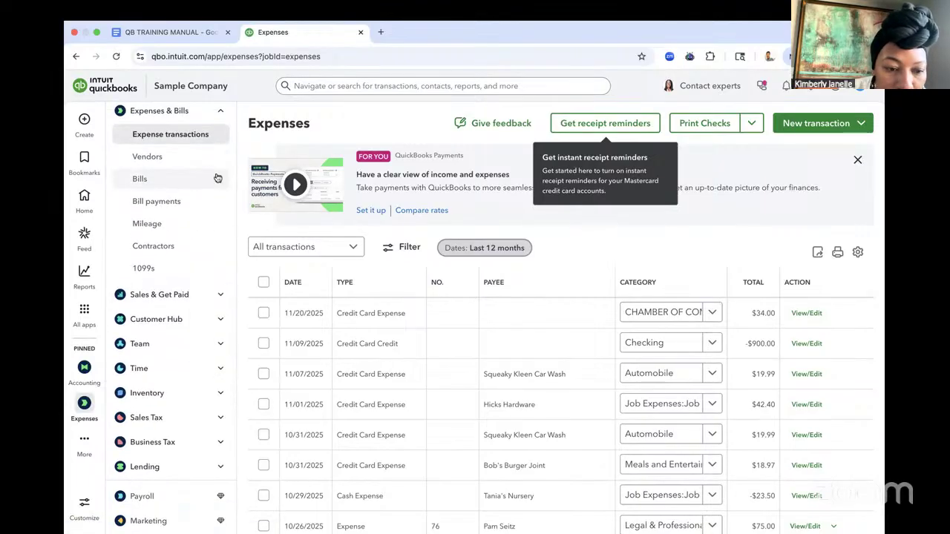
click(157, 319)
click(157, 319)
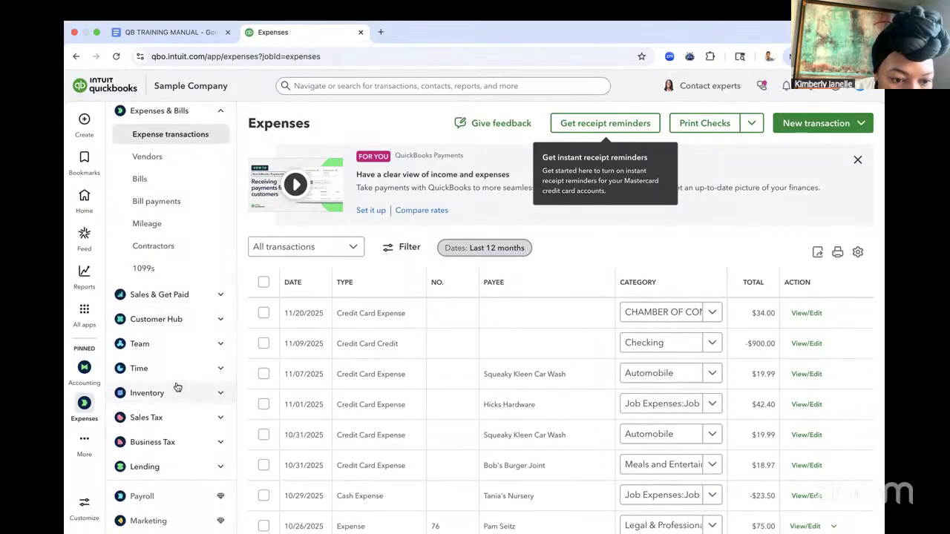
scroll(192, 307, up, 4)
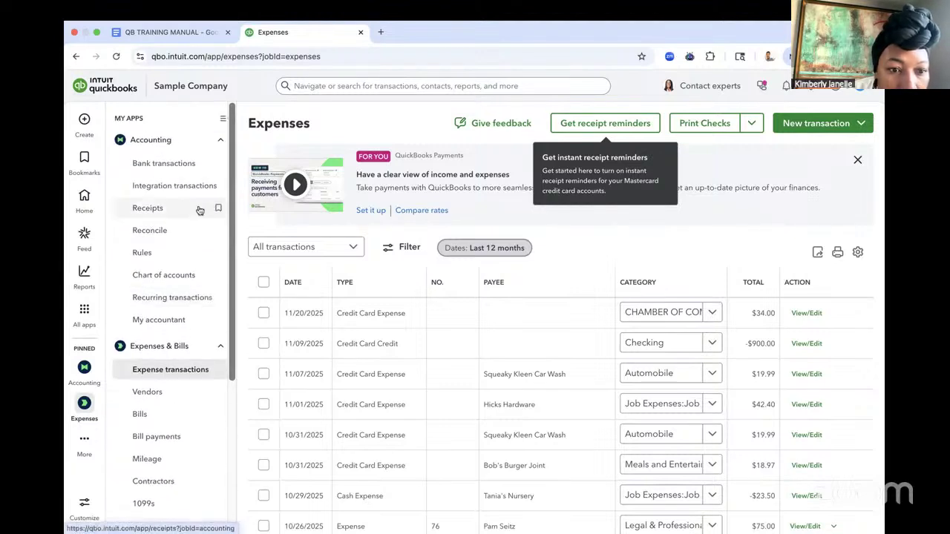
click(221, 140)
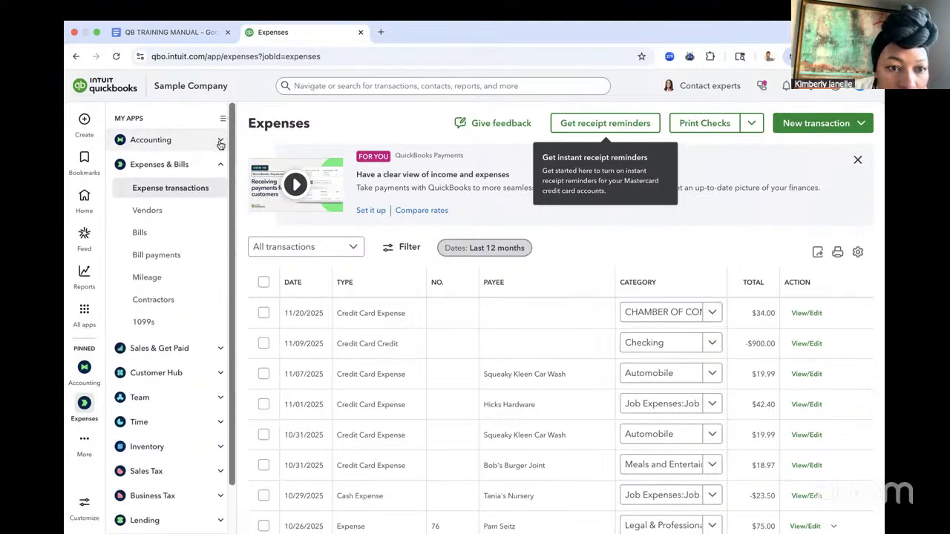
click(220, 164)
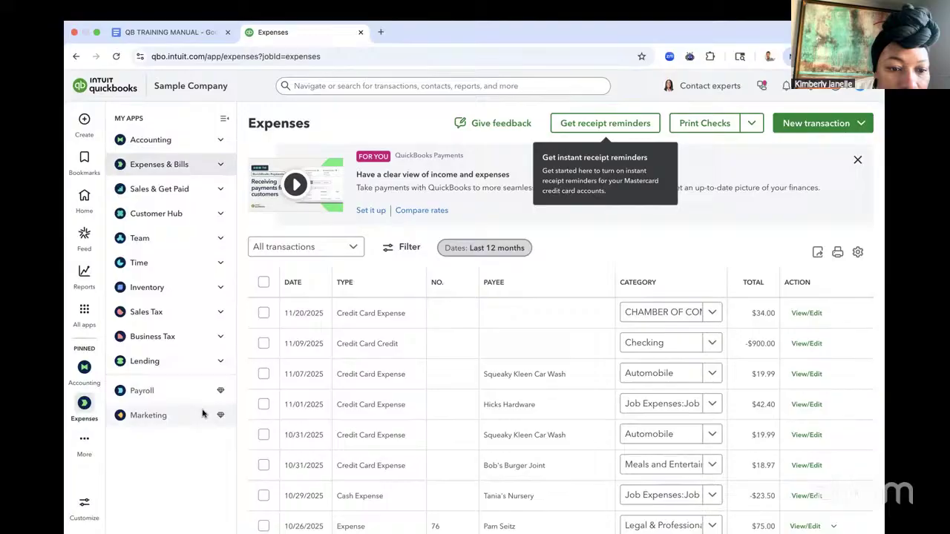
Expand Lending, Business Tax, Inventory, Team, Customer Hub and Sales & Get Paid to review their pages, and view the Customer Hub overview.
click(220, 361)
click(222, 337)
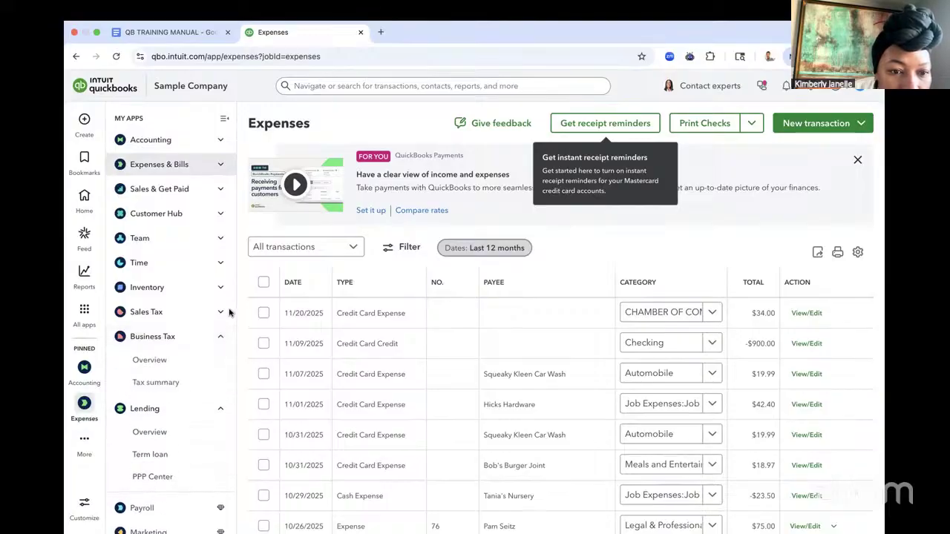
click(223, 287)
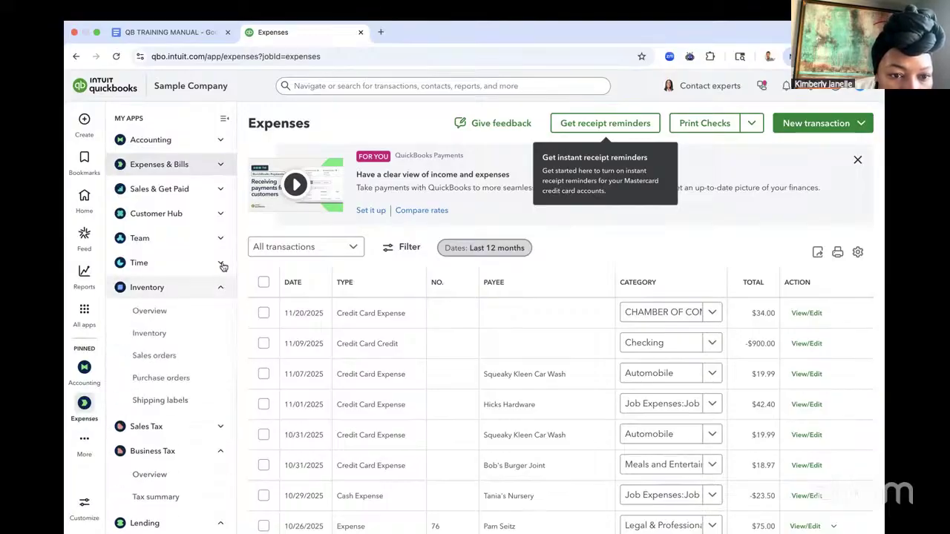
click(223, 238)
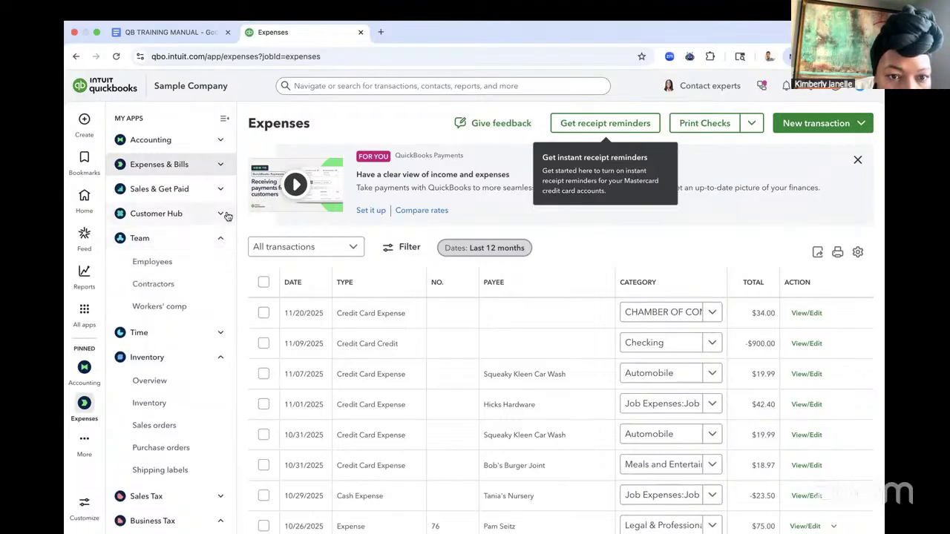
click(222, 213)
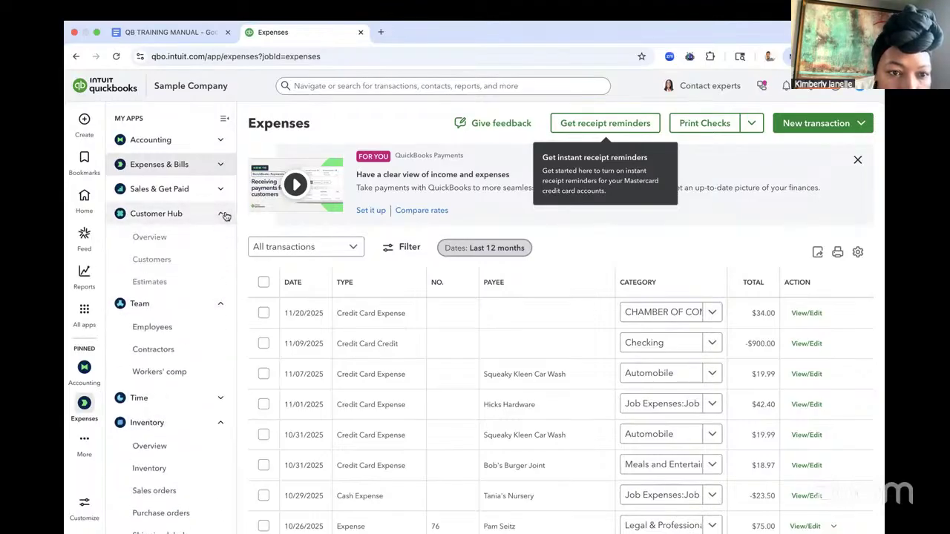
click(184, 238)
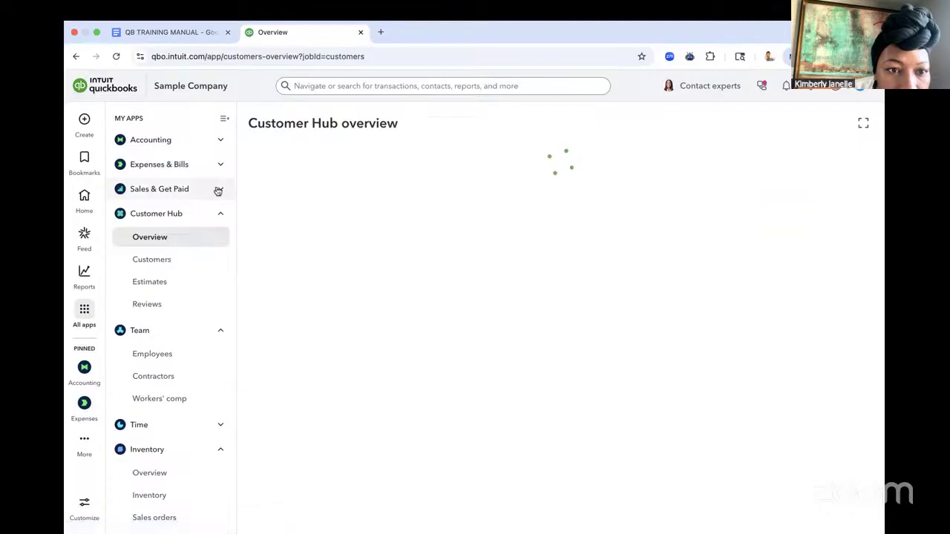
click(218, 190)
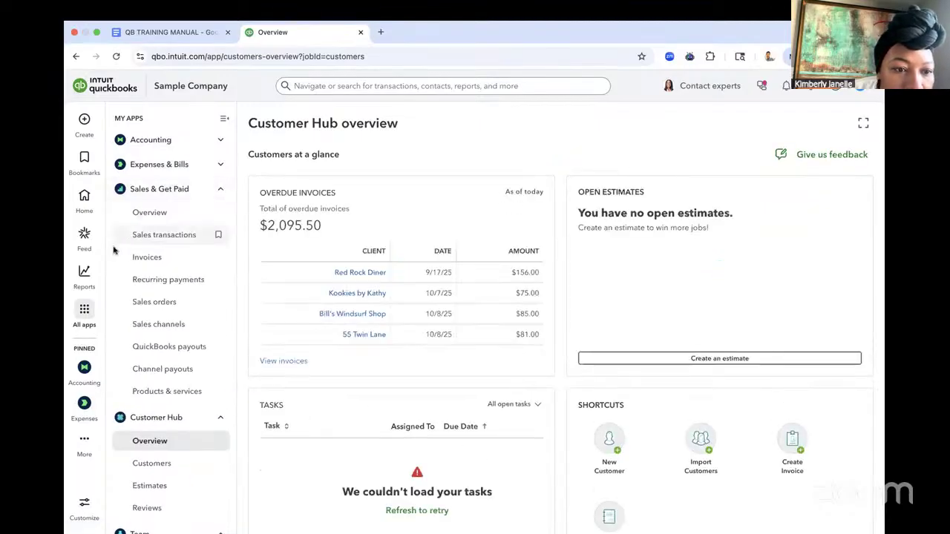
Open the Balance Sheet from the standard reports, review it down to Long-term Liabilities and Equity, and return to the home page.
mouse_move(95, 267)
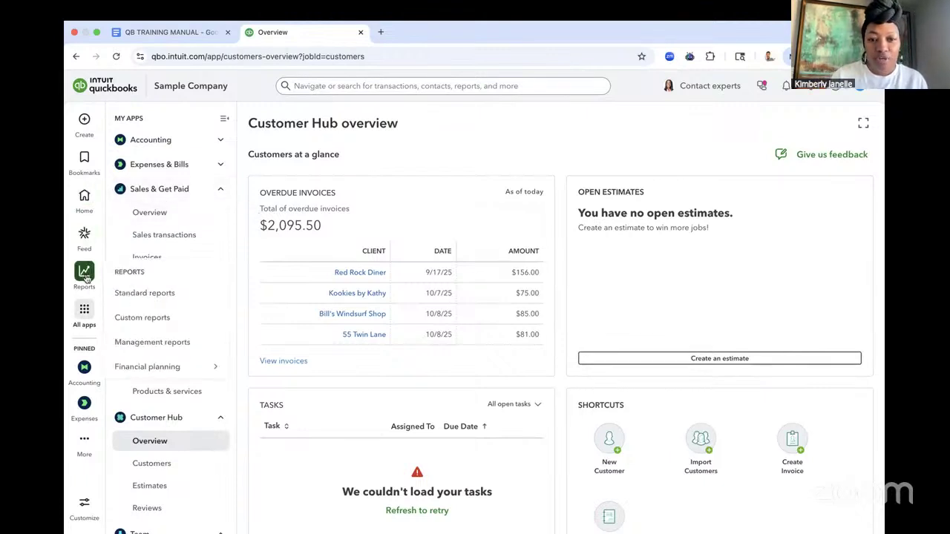
click(86, 278)
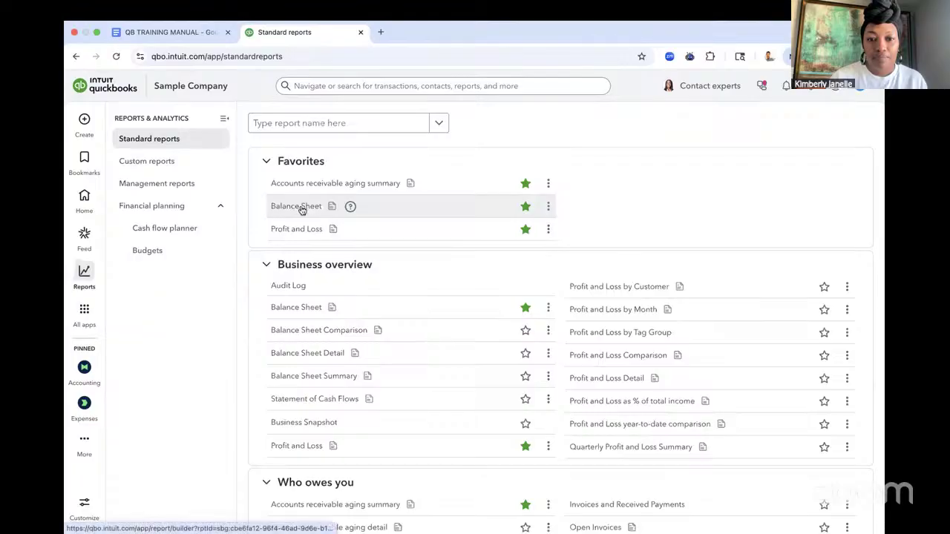
mouse_move(86, 278)
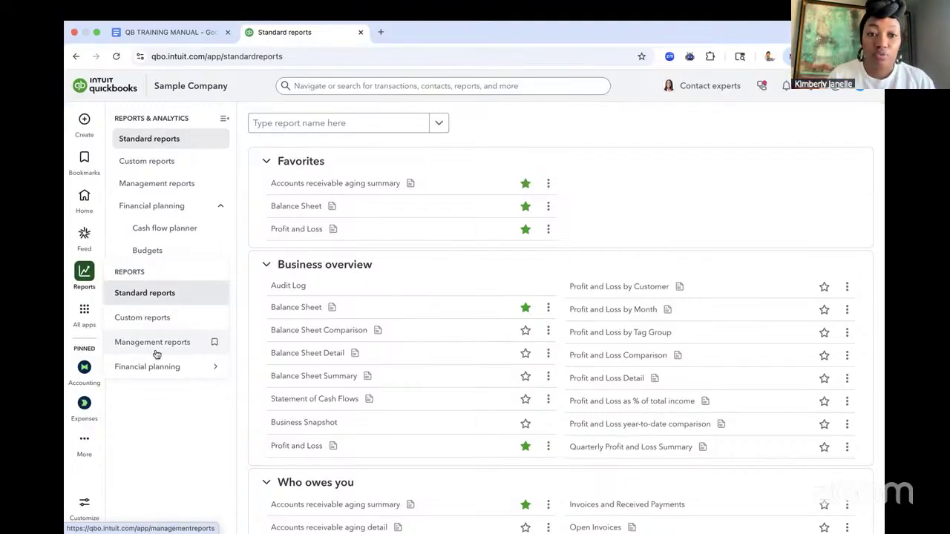
click(307, 211)
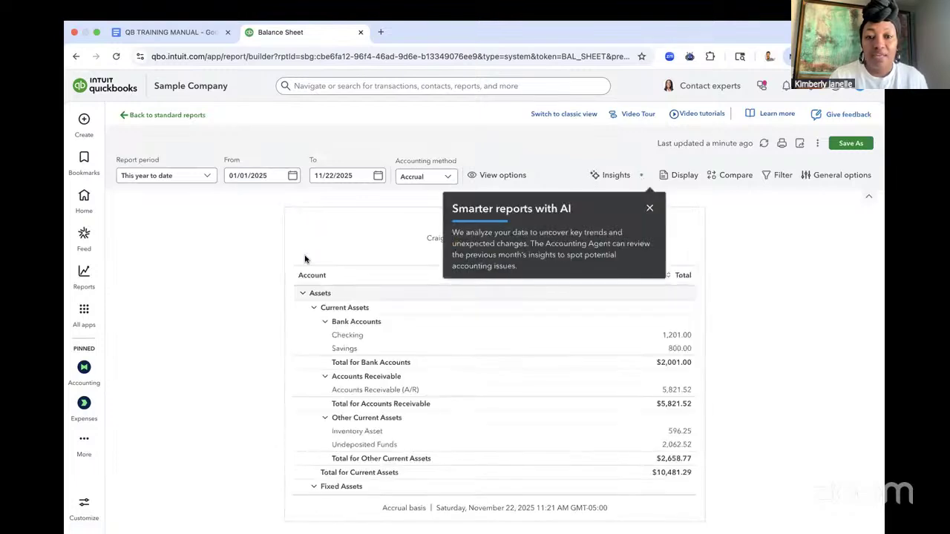
scroll(307, 321, down, 5)
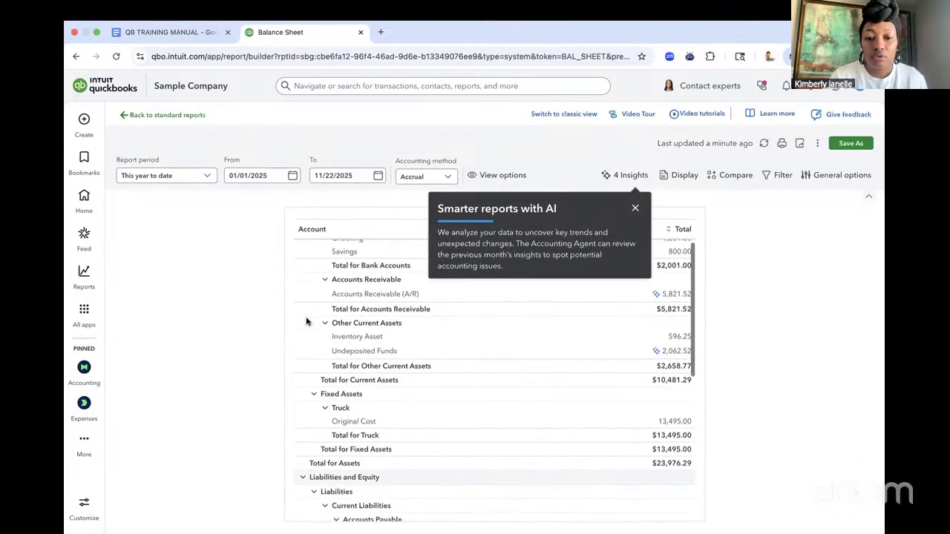
scroll(307, 321, down, 3)
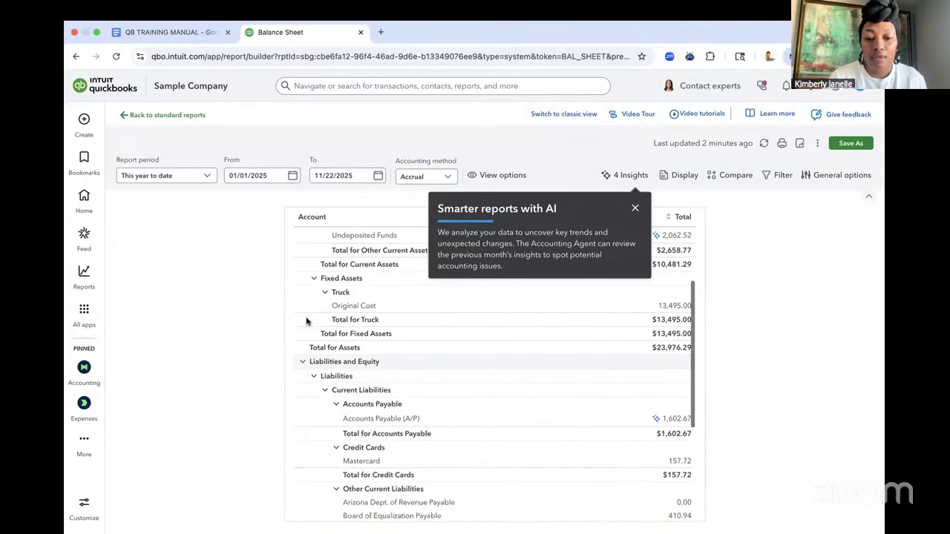
scroll(307, 321, down, 2)
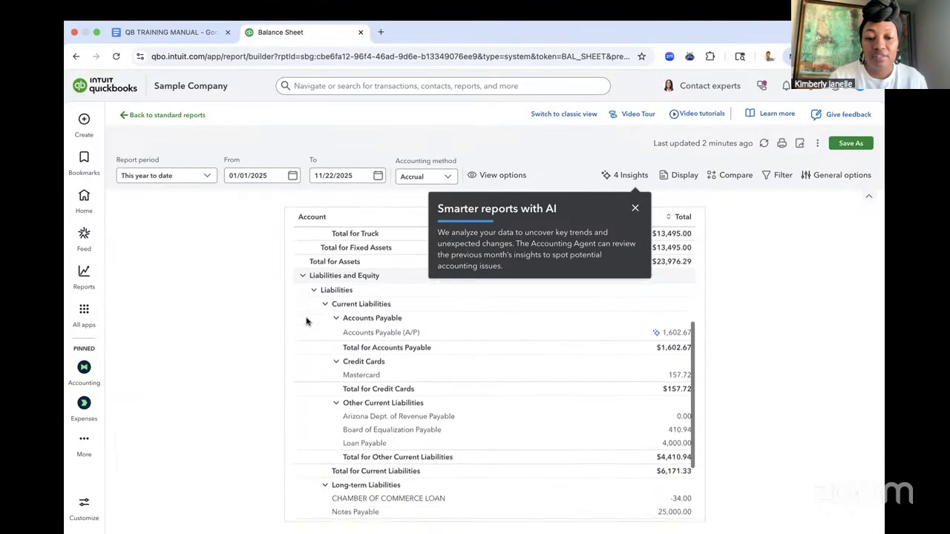
scroll(307, 322, down, 1)
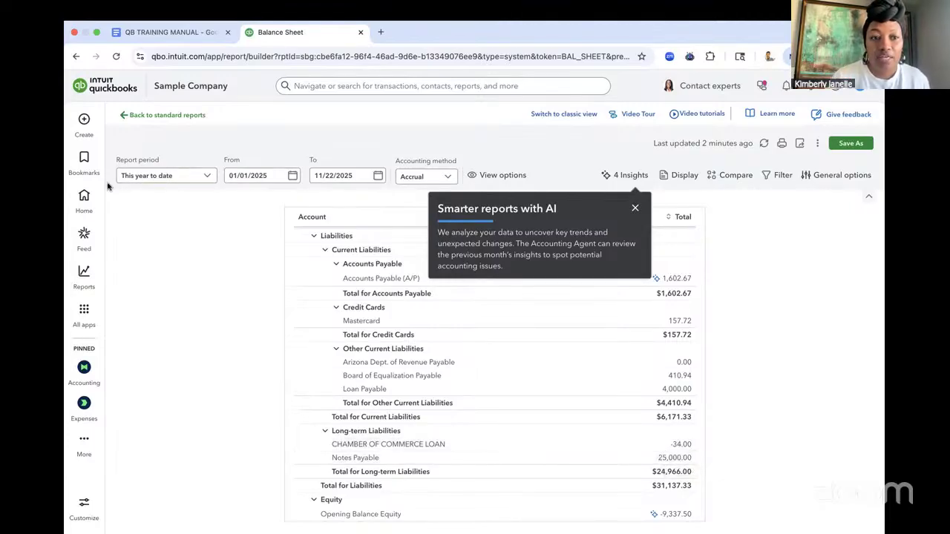
click(123, 117)
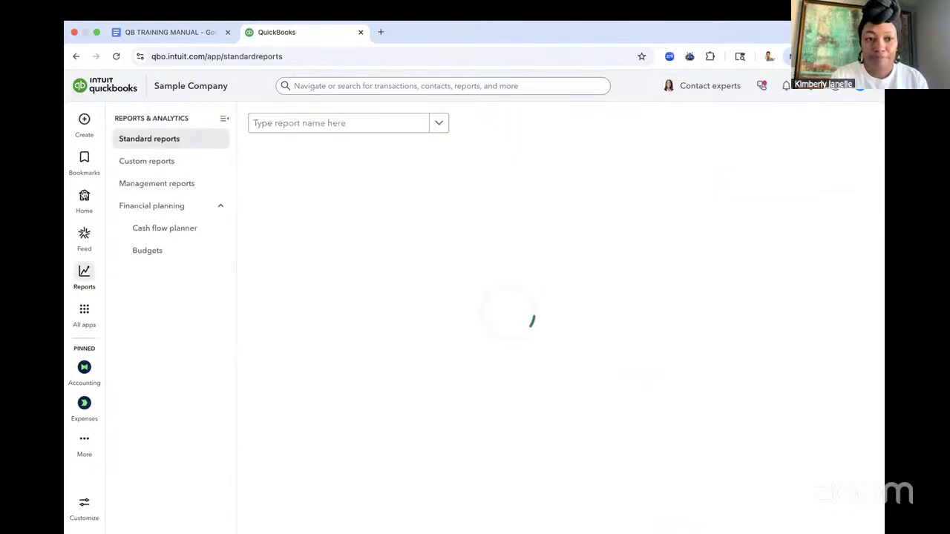
click(84, 195)
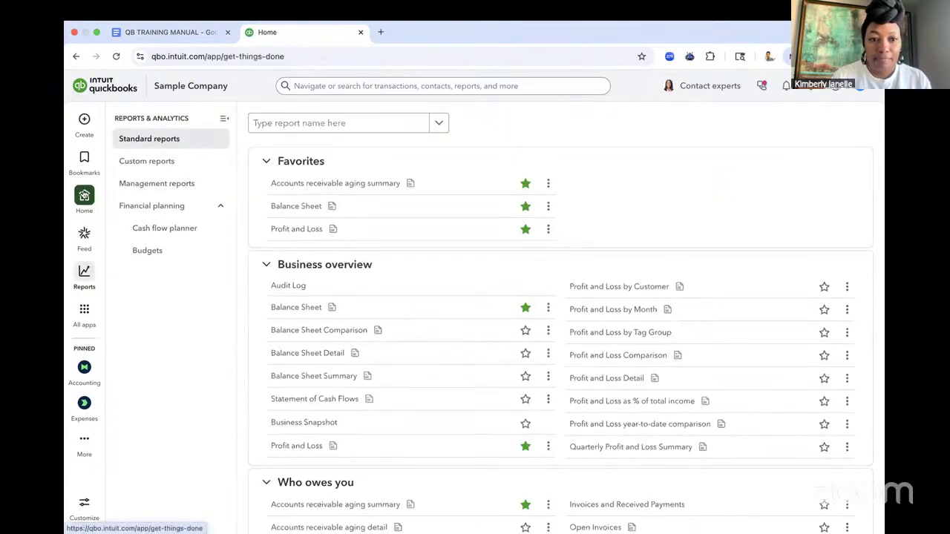
Switch to the QB TRAINING MANUAL document, read the Initial Setup: Sales Tax section, and go to the Products & Services section.
click(202, 33)
scroll(287, 259, down, 8)
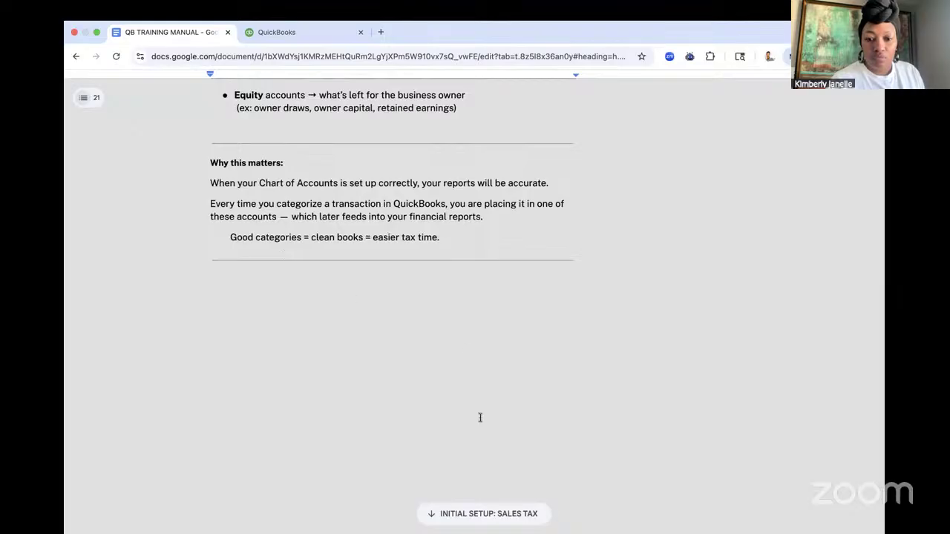
click(518, 524)
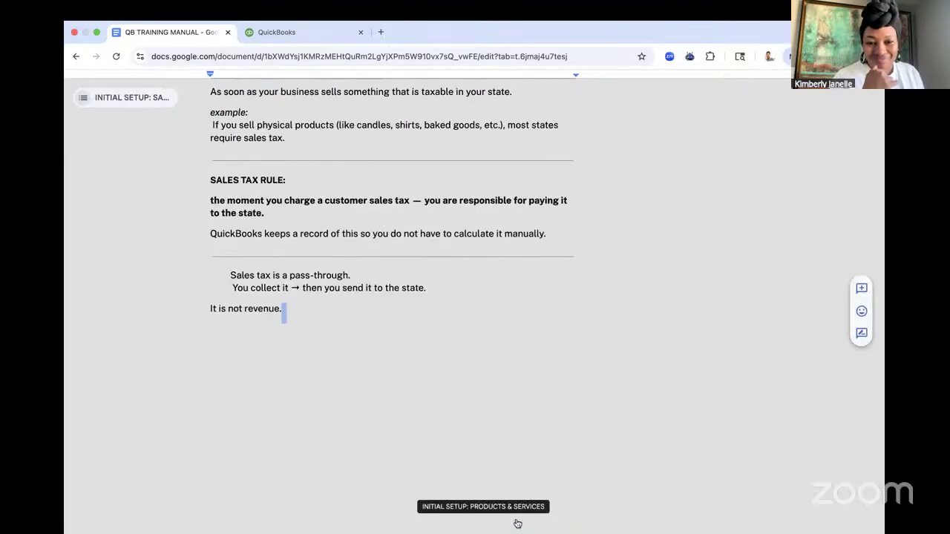
scroll(539, 309, up, 8)
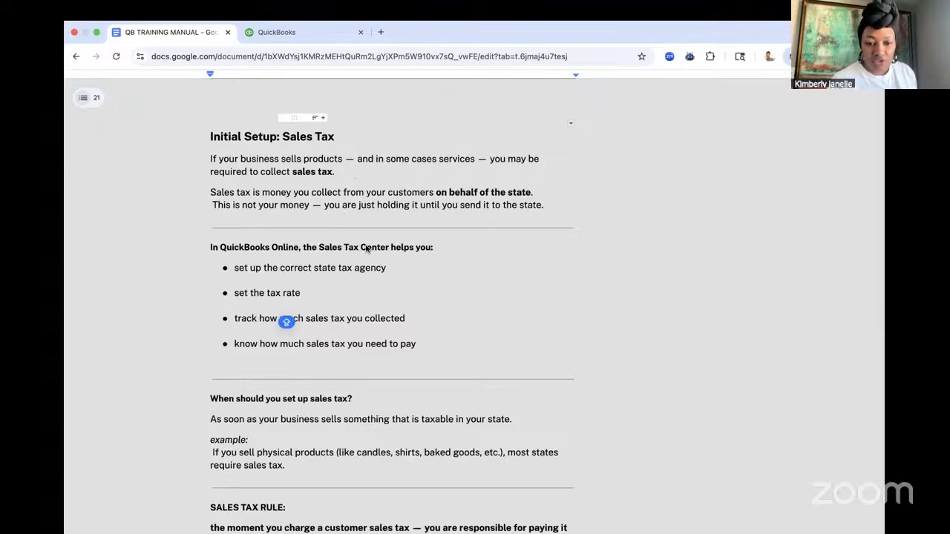
scroll(365, 249, down, 3)
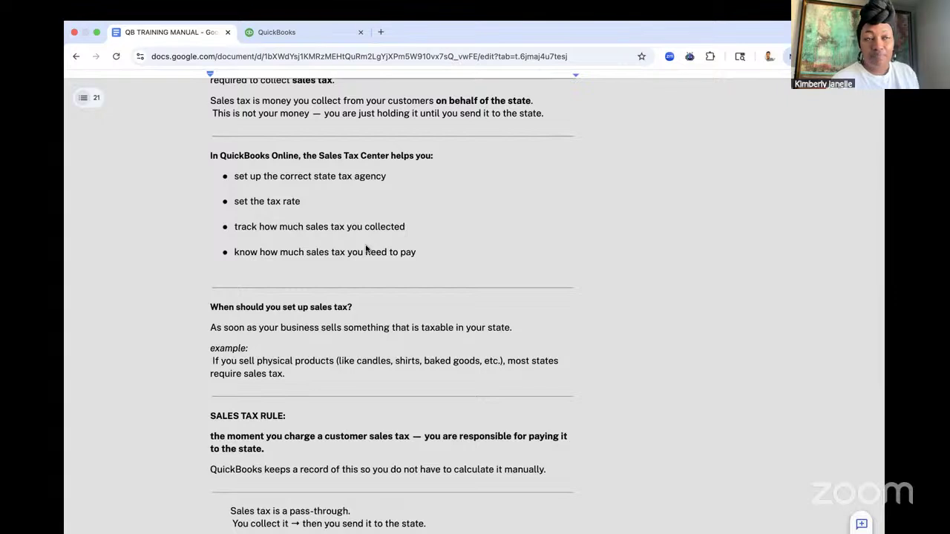
scroll(366, 250, down, 1)
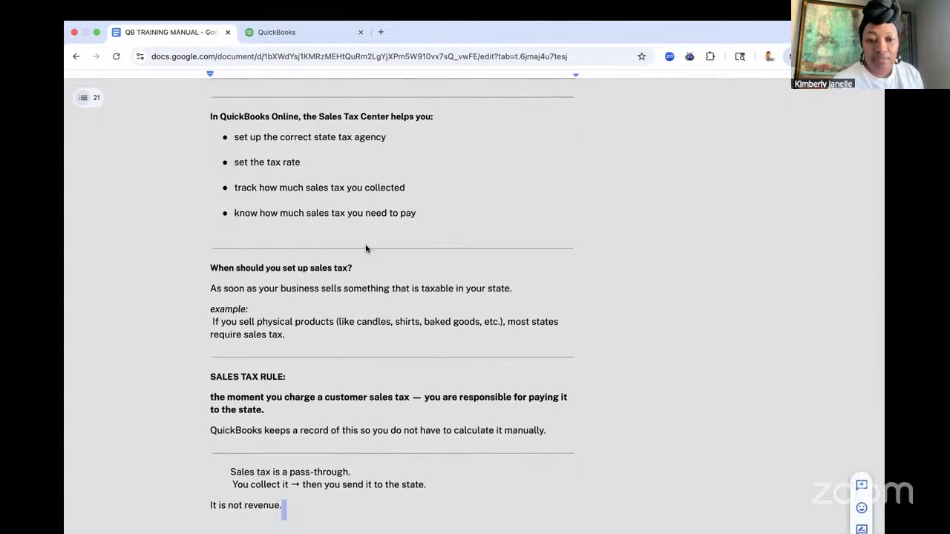
scroll(366, 250, down, 3)
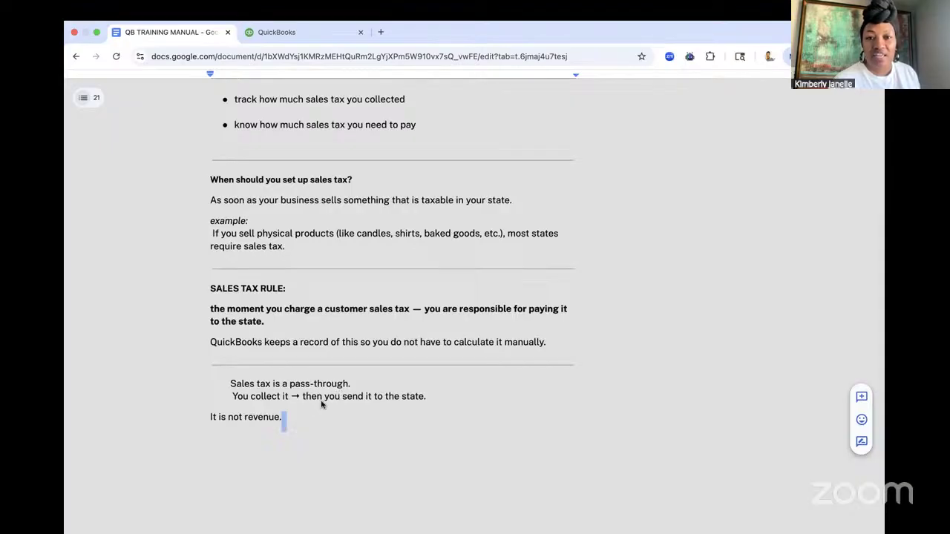
scroll(322, 404, down, 5)
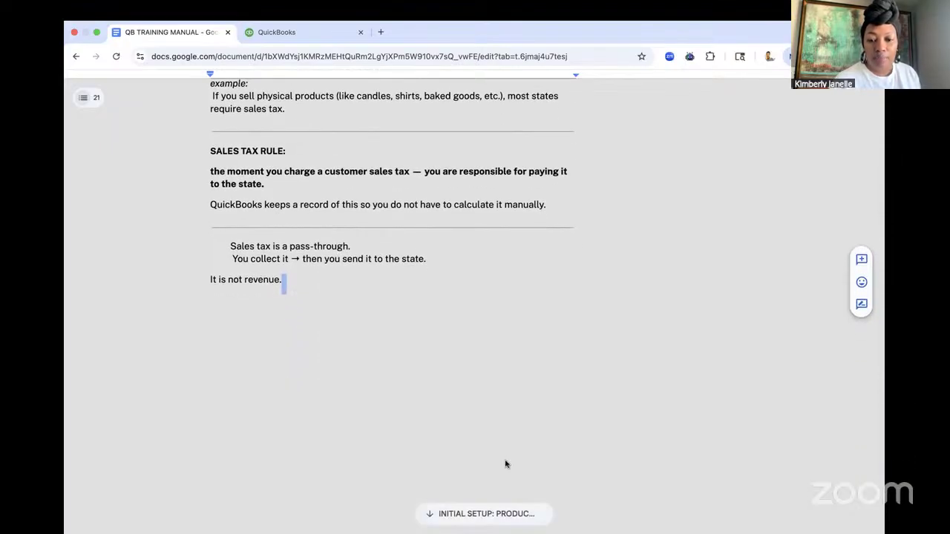
click(503, 514)
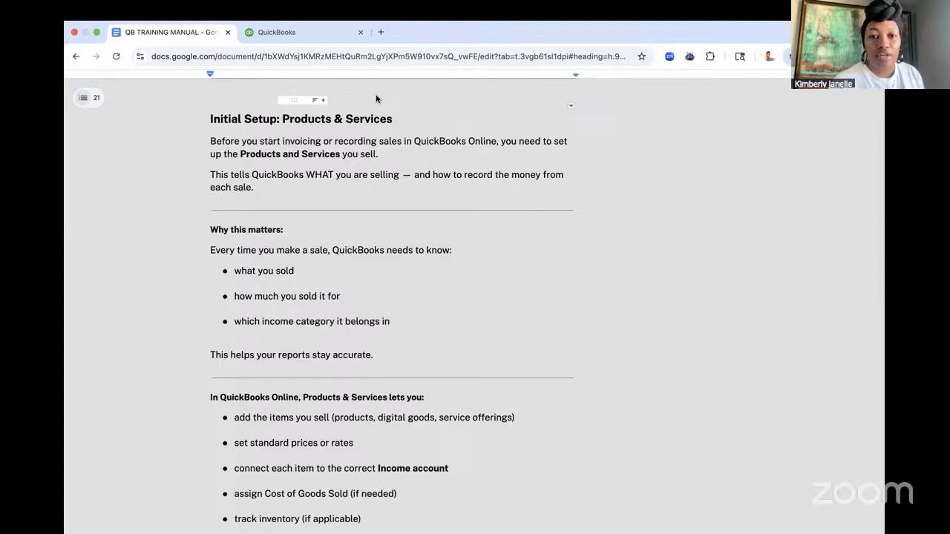
Switch to QuickBooks Online, open the chart of accounts and look through its accounts and their types.
click(307, 34)
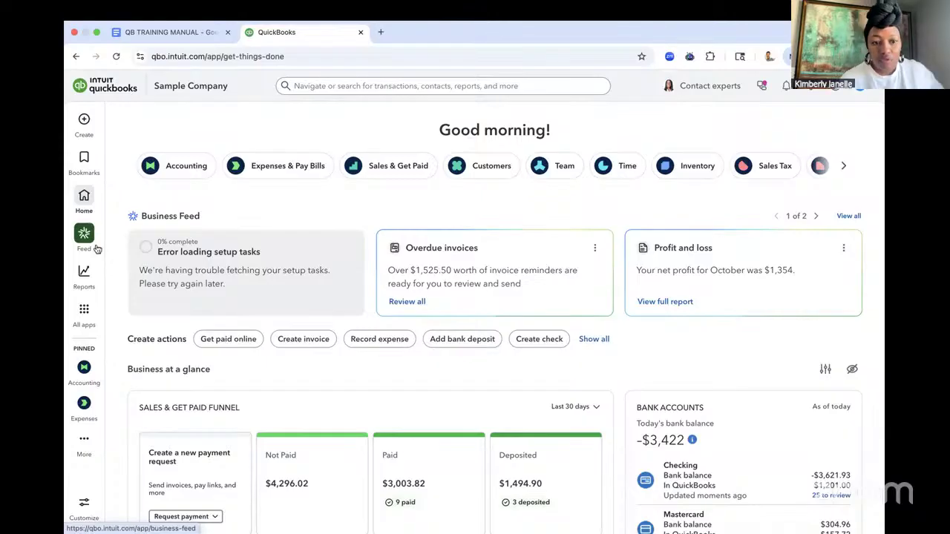
mouse_move(84, 274)
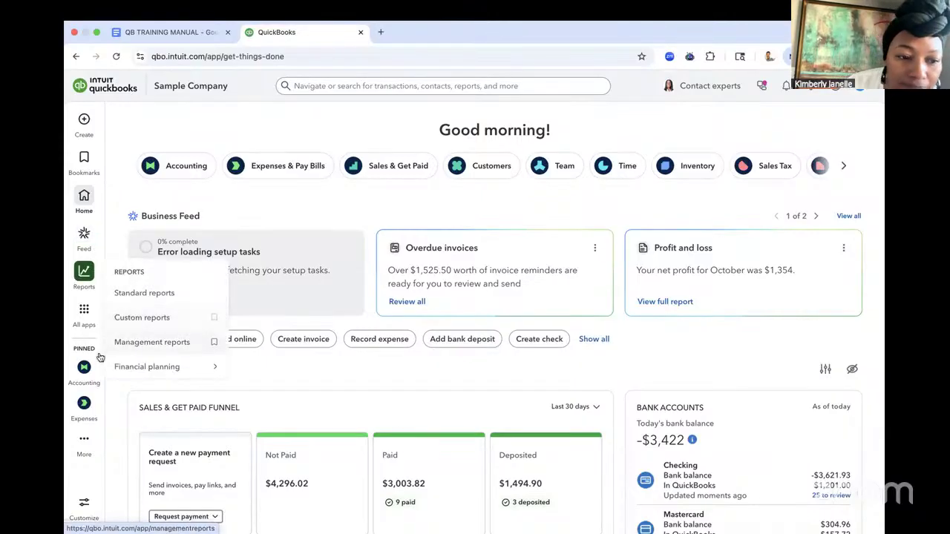
mouse_move(88, 367)
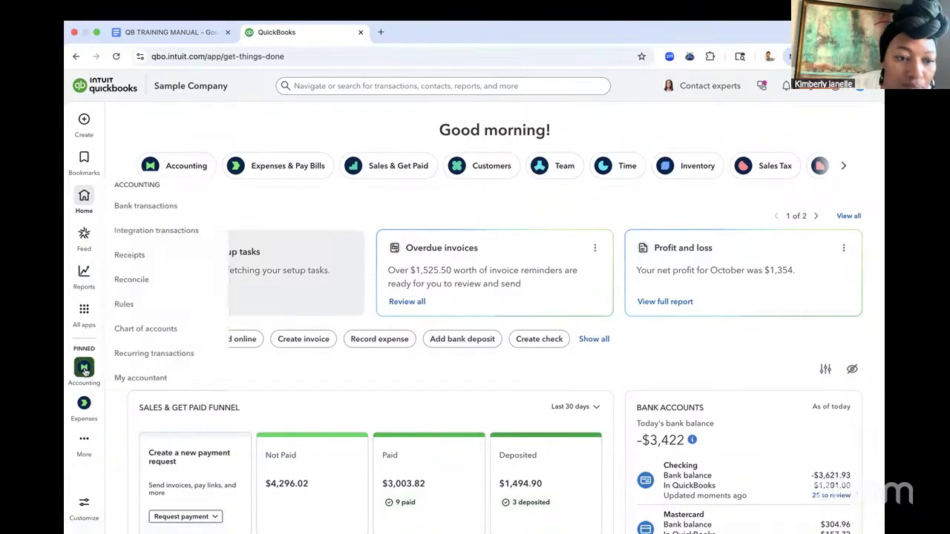
click(141, 330)
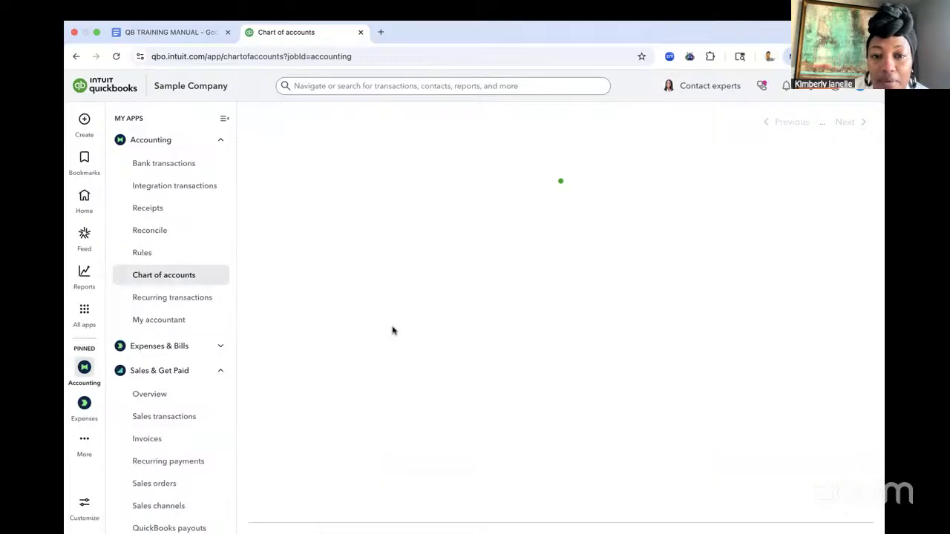
scroll(393, 329, up, 10)
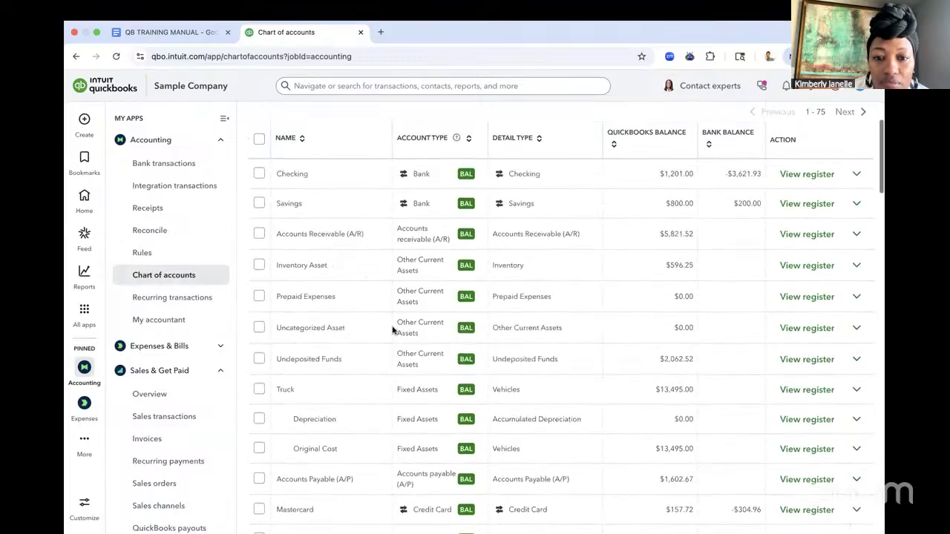
scroll(393, 330, down, 1)
scroll(393, 330, down, 6)
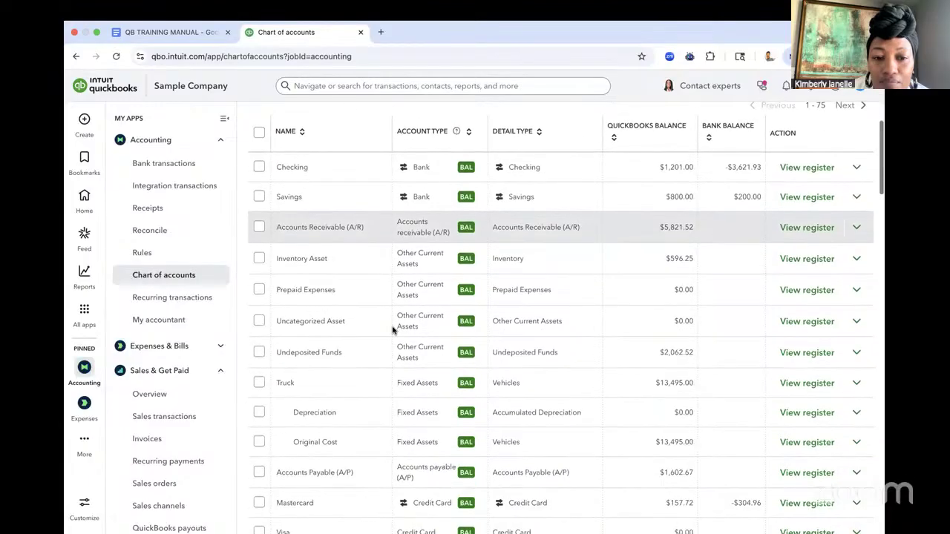
scroll(393, 329, down, 5)
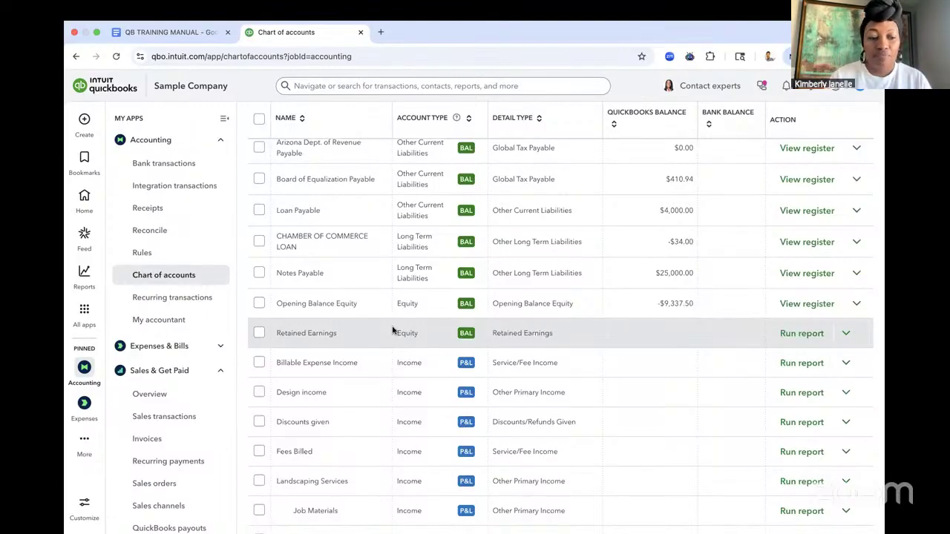
scroll(392, 330, up, 6)
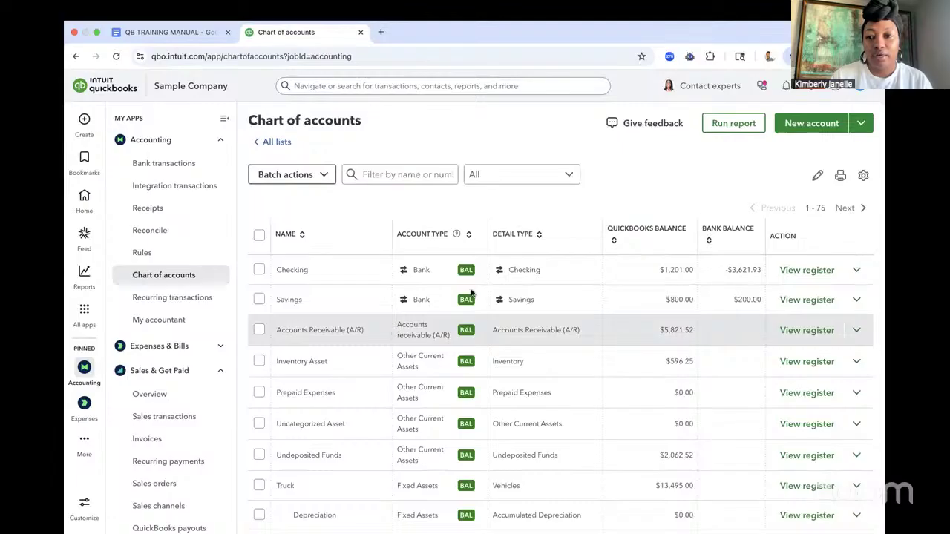
Start a new account in the chart of accounts and name it PROFESSIONAL DEVELOPMENT.
click(817, 124)
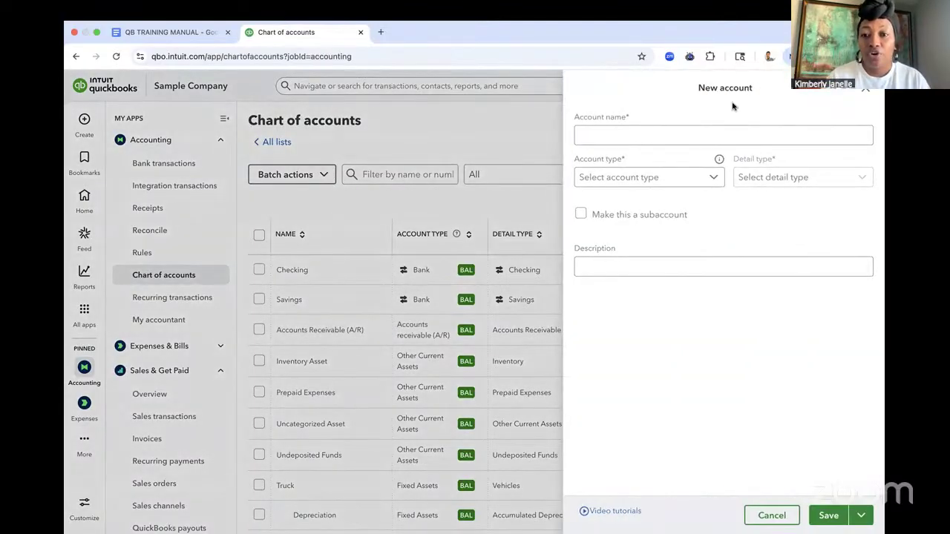
click(620, 136)
text(PR)
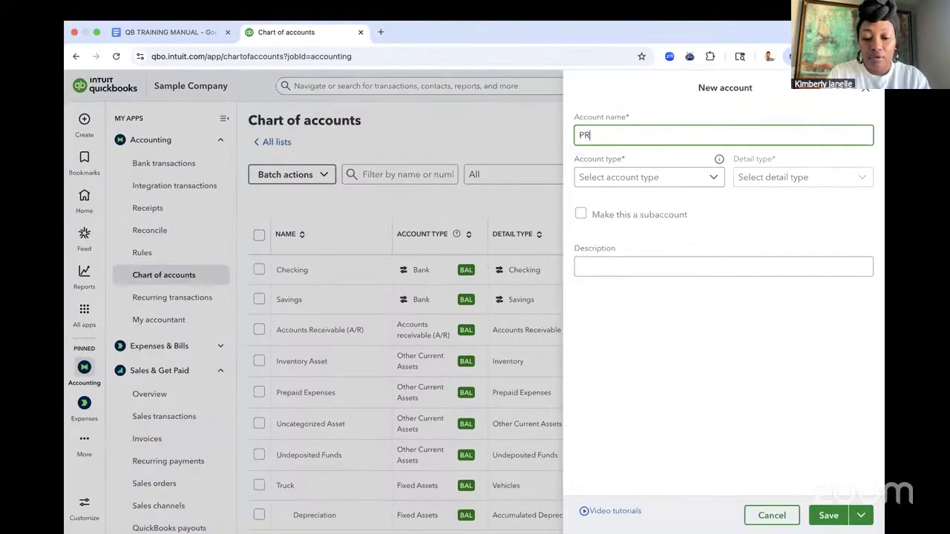
text(ODESSIONAL)
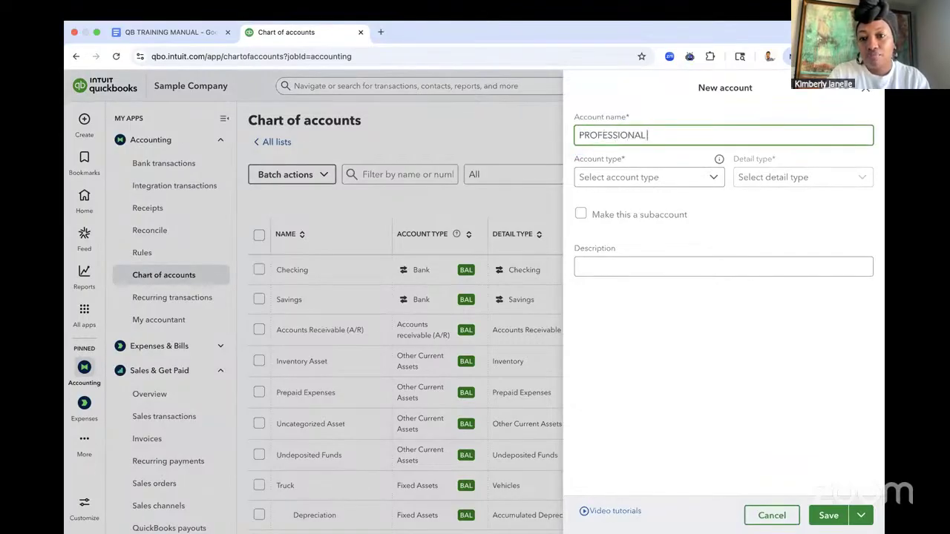
text( DEVELOP)
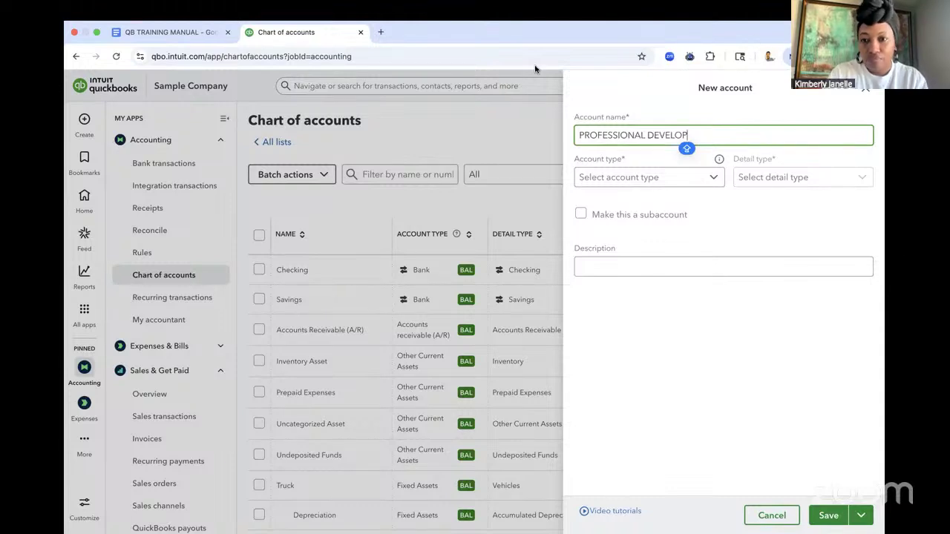
text(MEN)
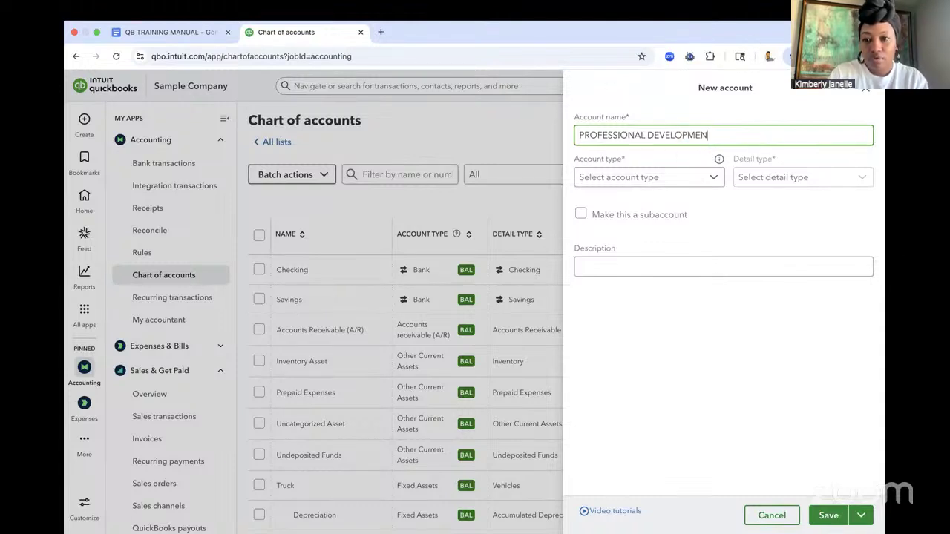
text(T)
Set the account type of the new PROFESSIONAL DEVELOPMENT account to Expenses.
click(665, 179)
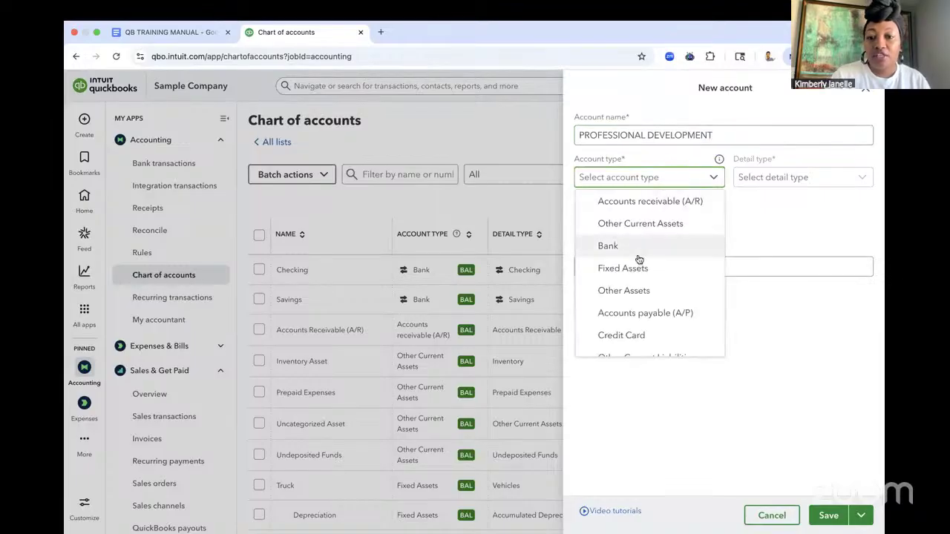
scroll(638, 259, down, 5)
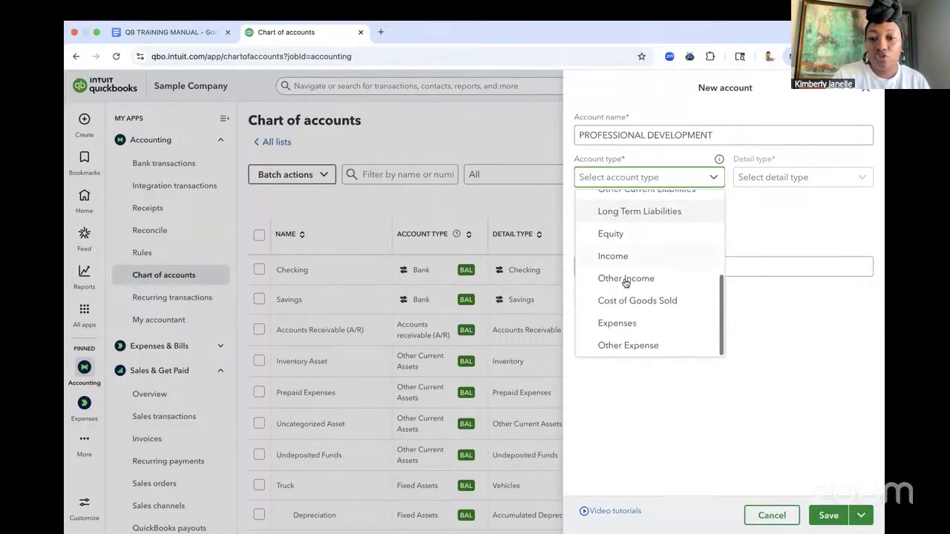
click(619, 324)
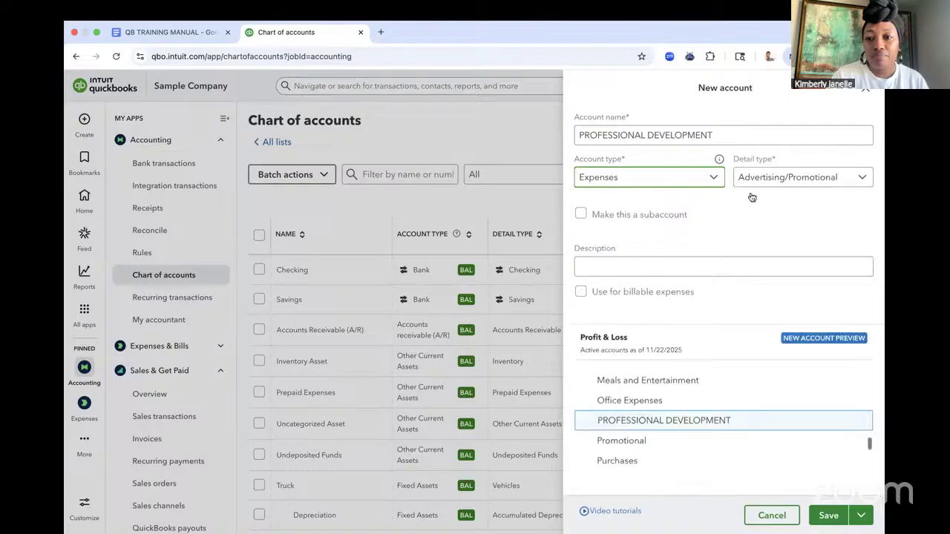
Look through the available detail types for the PROFESSIONAL DEVELOPMENT account and choose Other Business Expenses.
click(768, 178)
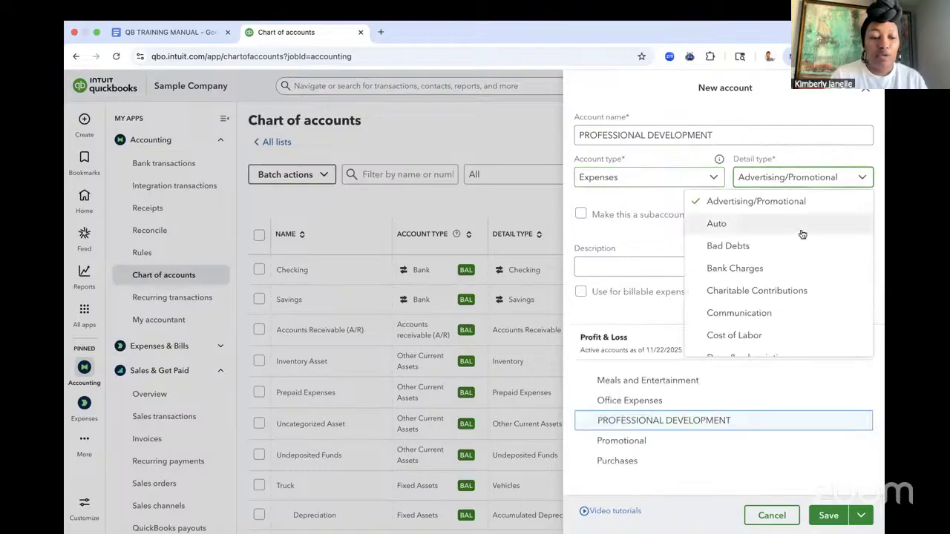
scroll(802, 234, down, 3)
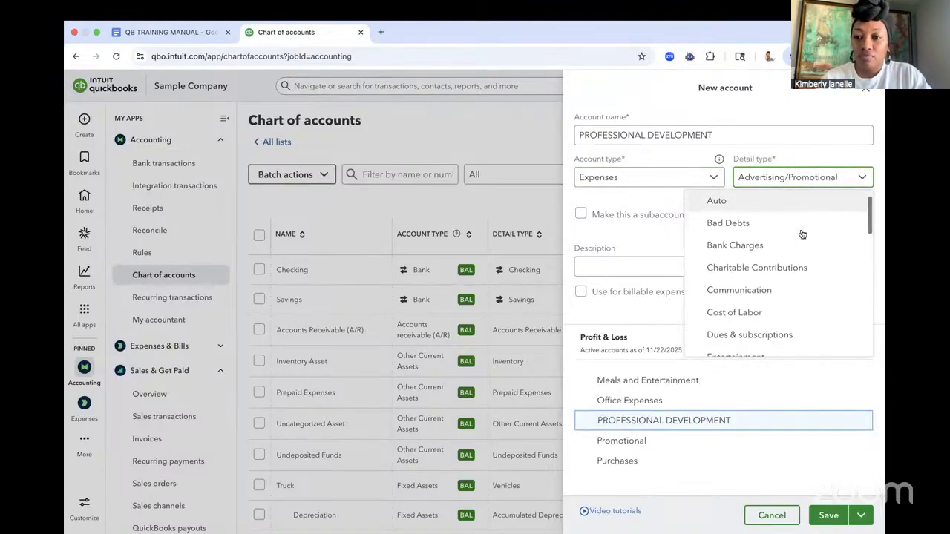
scroll(803, 234, down, 3)
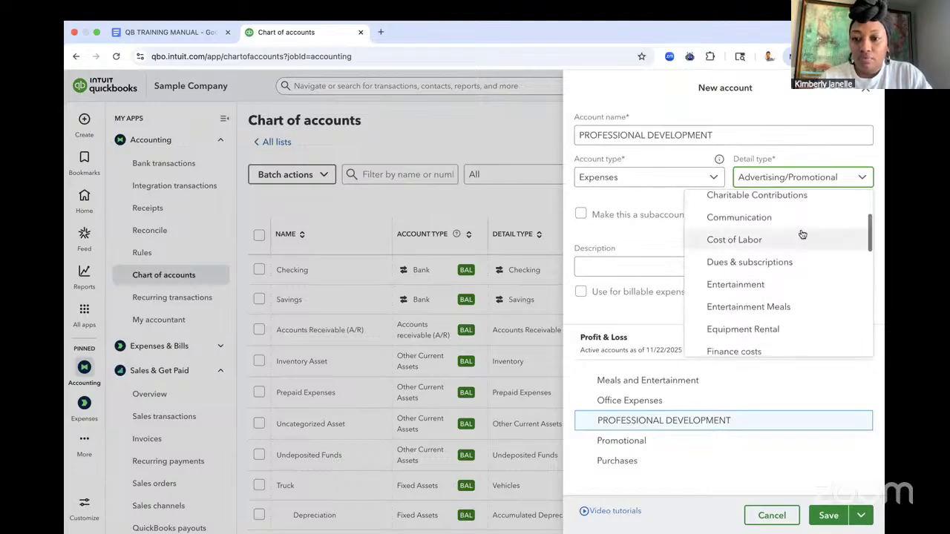
scroll(802, 235, down, 3)
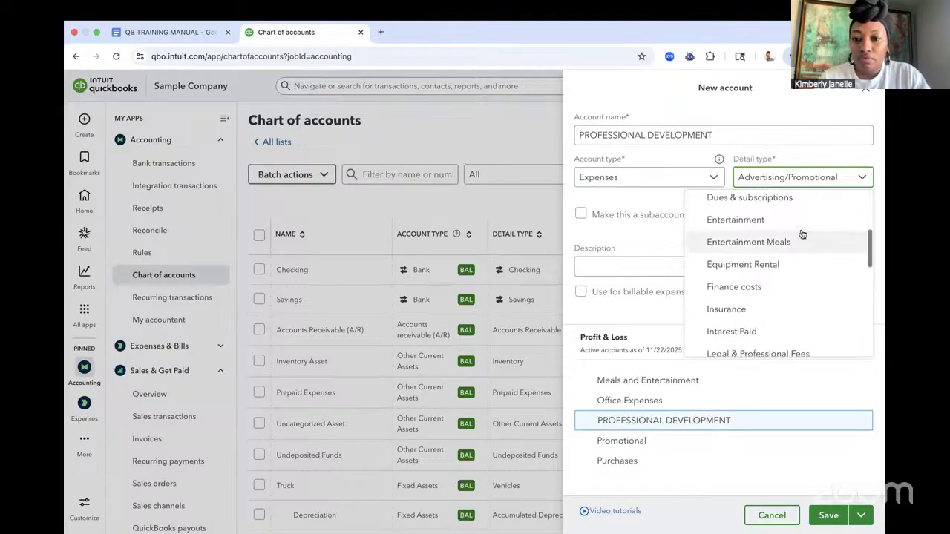
scroll(802, 234, down, 1)
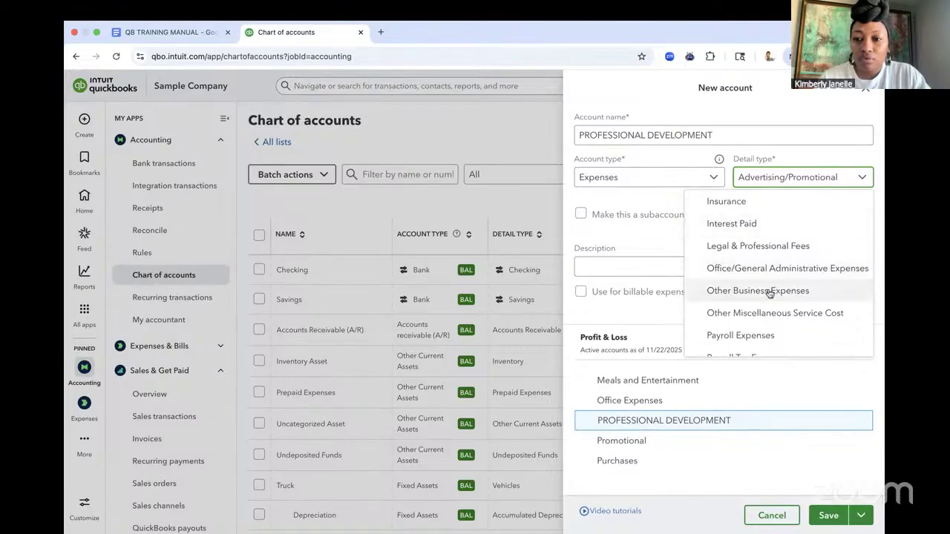
scroll(769, 294, down, 1)
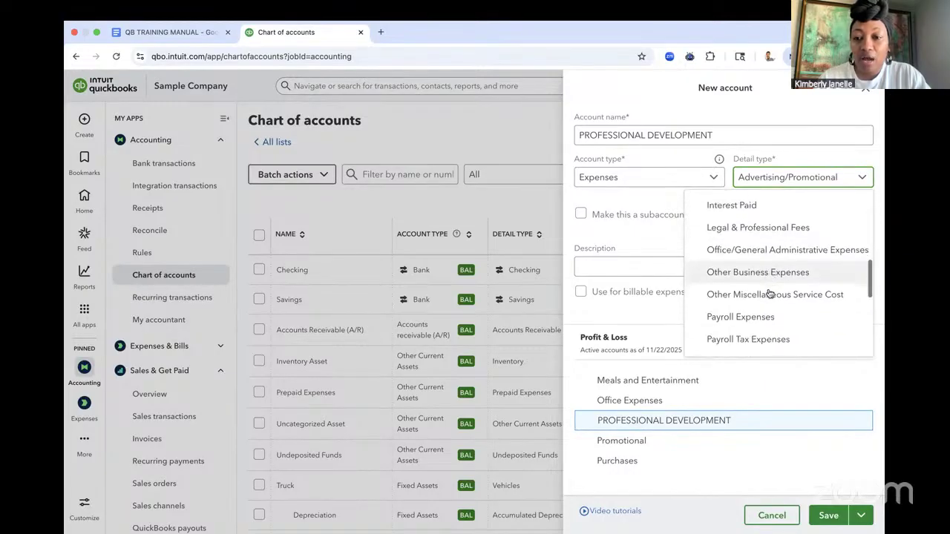
scroll(771, 278, down, 2)
scroll(771, 274, down, 5)
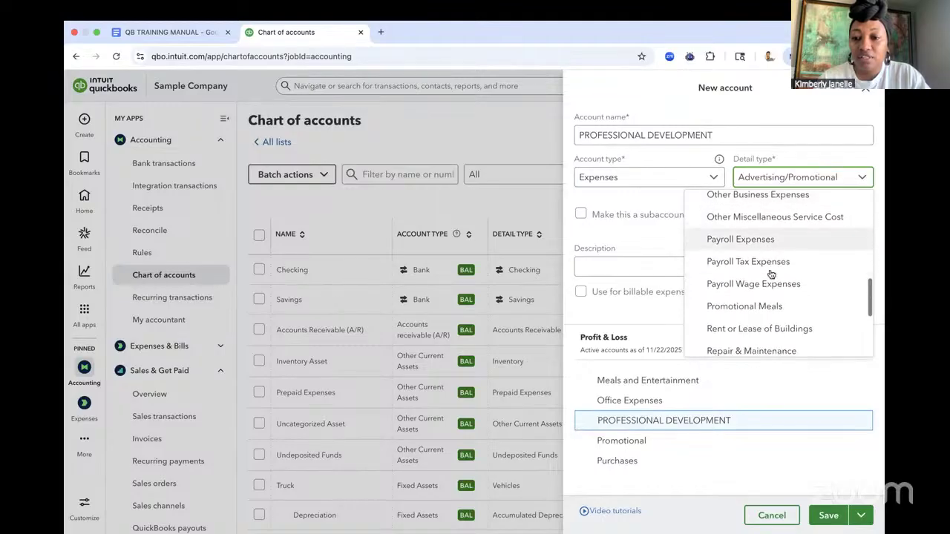
scroll(772, 275, down, 3)
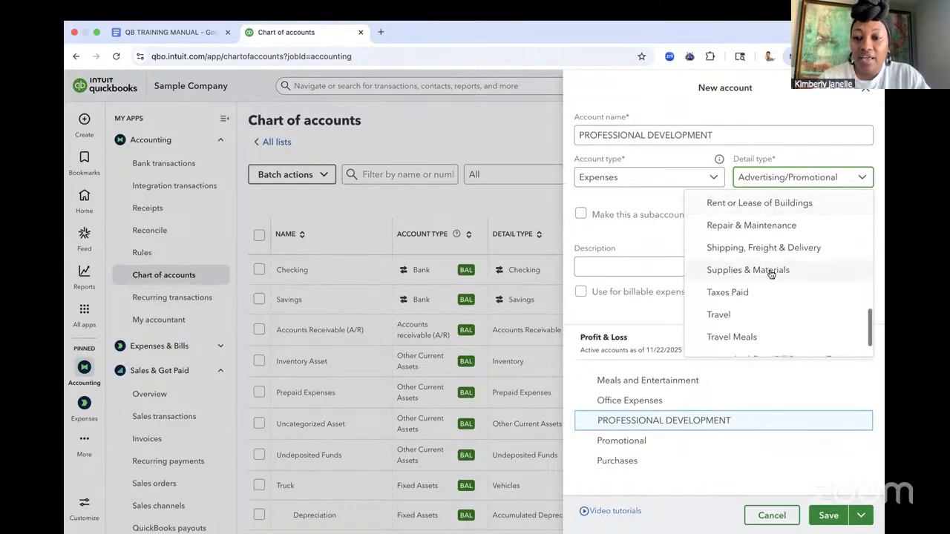
scroll(771, 275, up, 5)
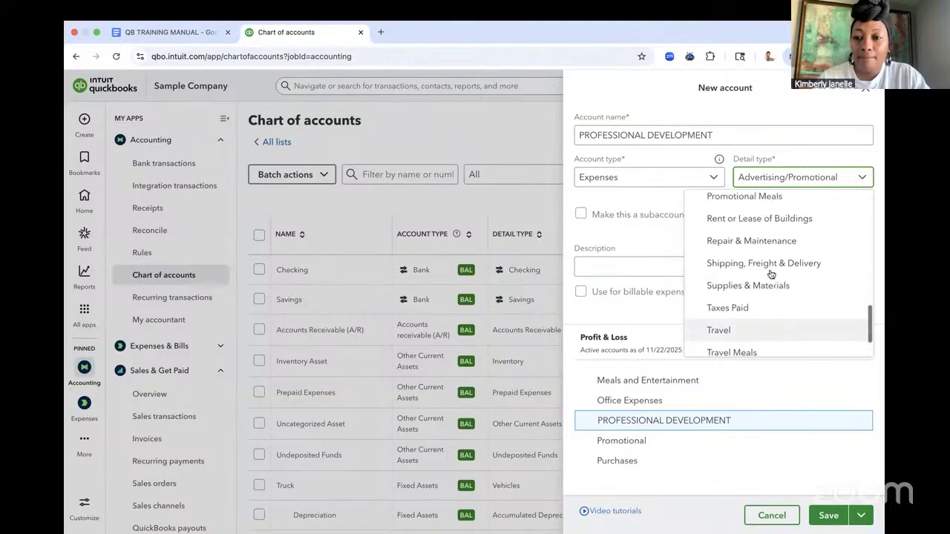
scroll(771, 275, up, 4)
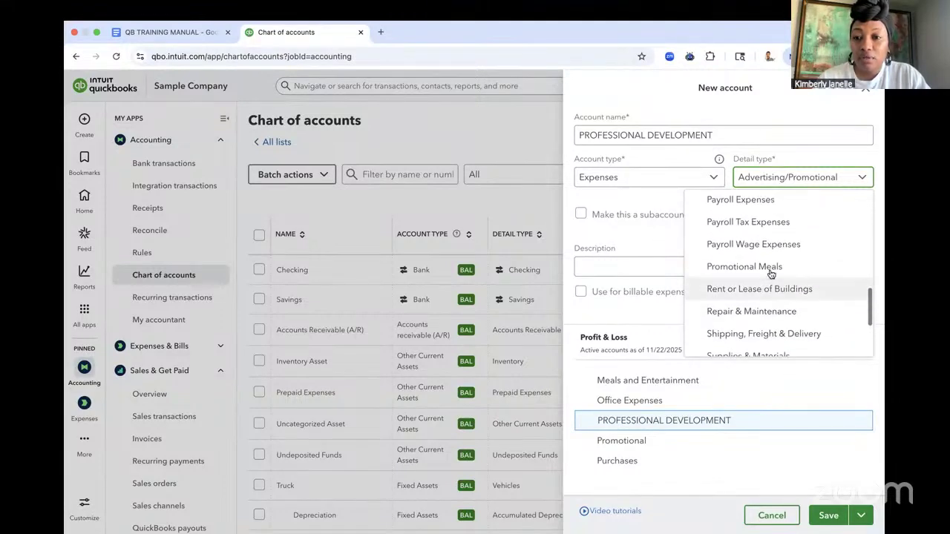
scroll(771, 272, up, 1)
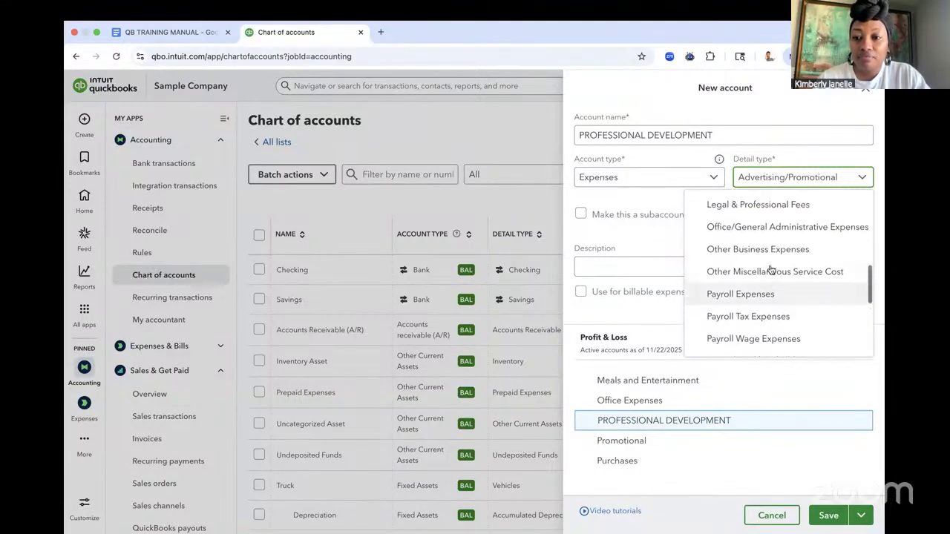
click(771, 251)
Open the description of the PROFESSIONAL DEVELOPMENT account for editing.
click(682, 267)
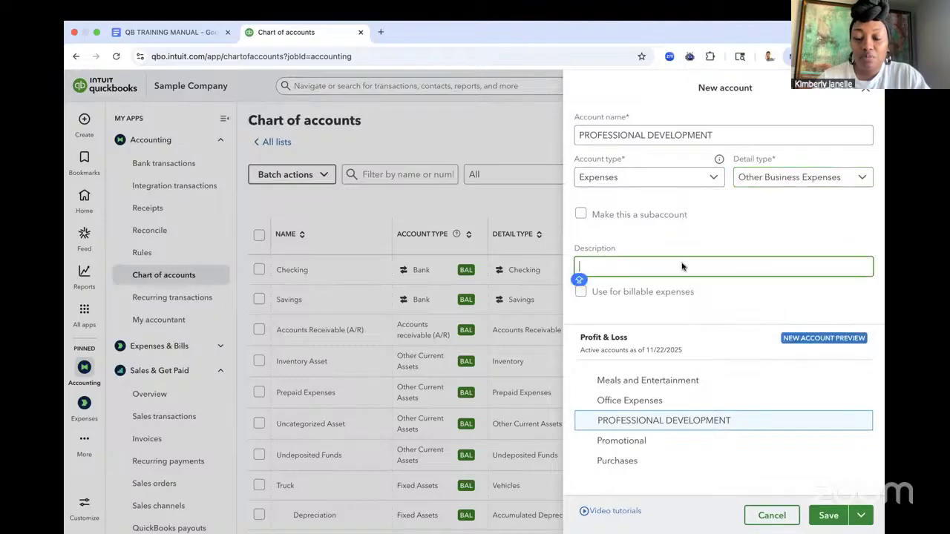
Add the description "CONFERENCES, WORKSHOPS, SEMINARS, ETC" to the new PROFESSIONAL DEVELOPMENT expense account and save the account.
text(CONFERE)
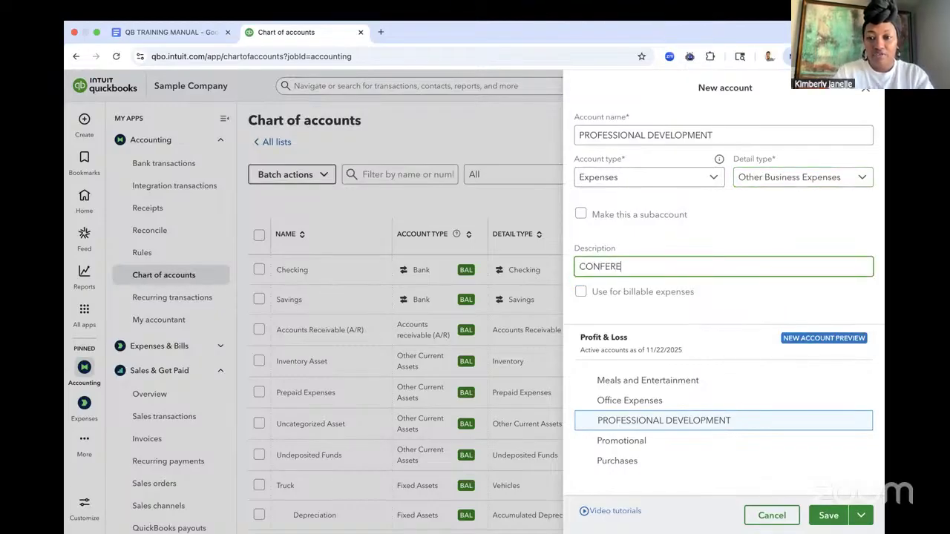
text(NCES, WORKSHOPS, SEMINARS, ETC)
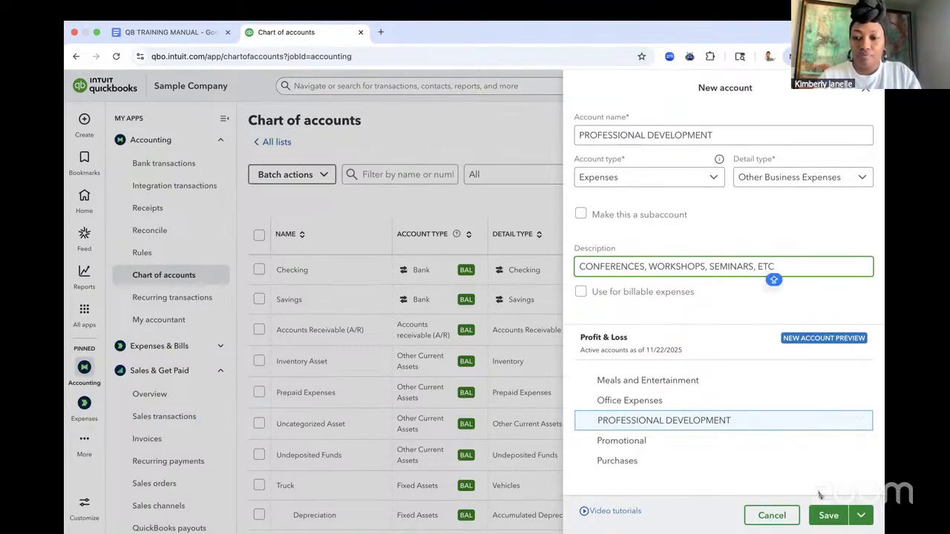
click(822, 518)
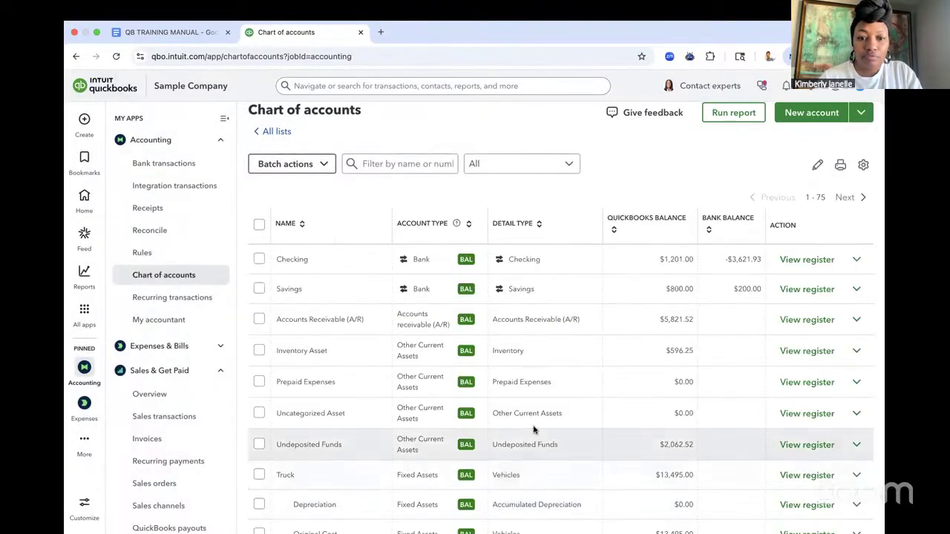
Look through the chart of accounts for the PROFESSIONAL DEVELOPMENT account and review the neighbouring expense accounts and subaccounts.
scroll(533, 416, down, 4)
scroll(533, 429, down, 5)
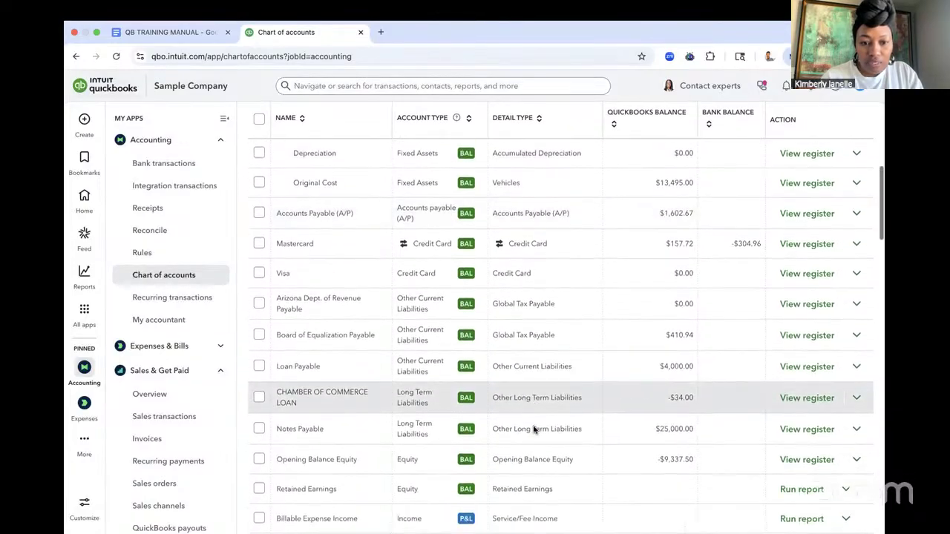
scroll(533, 427, down, 6)
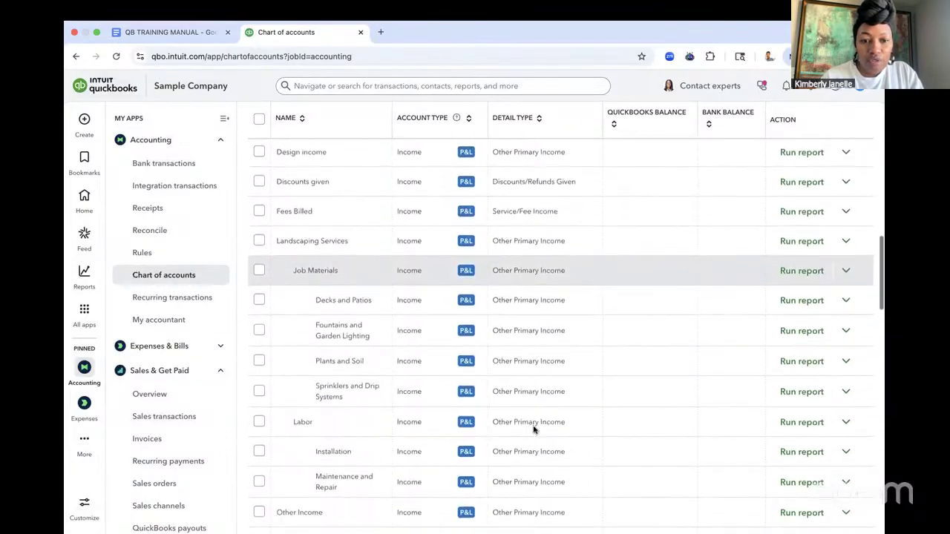
scroll(533, 429, down, 5)
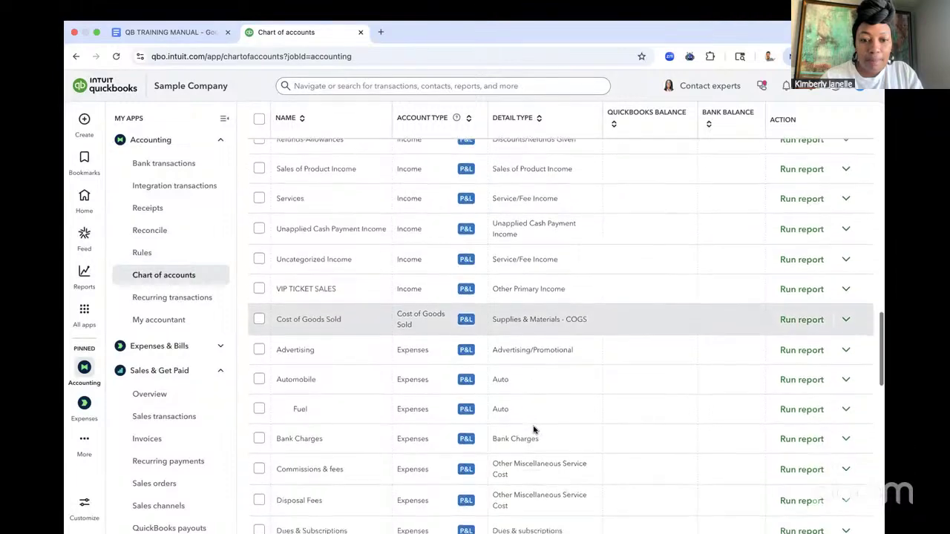
scroll(533, 429, down, 6)
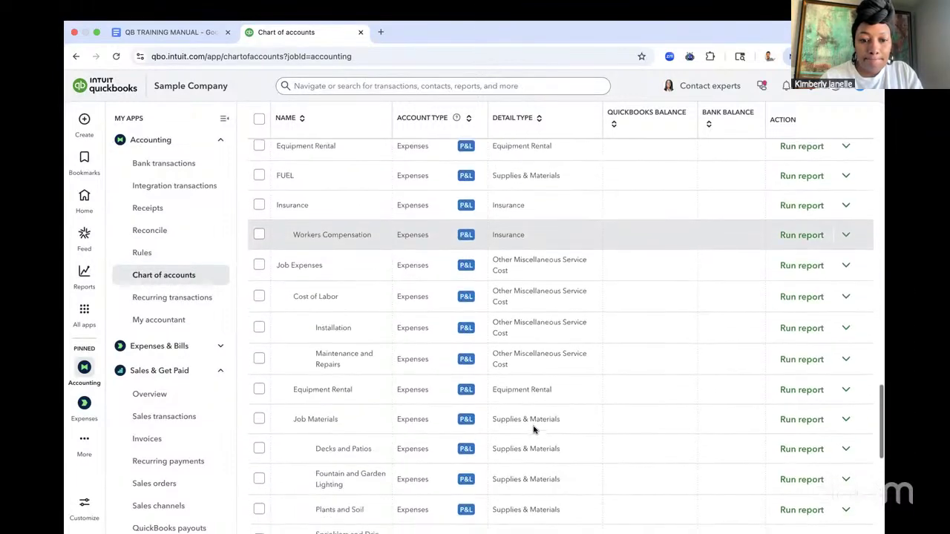
scroll(533, 429, down, 1)
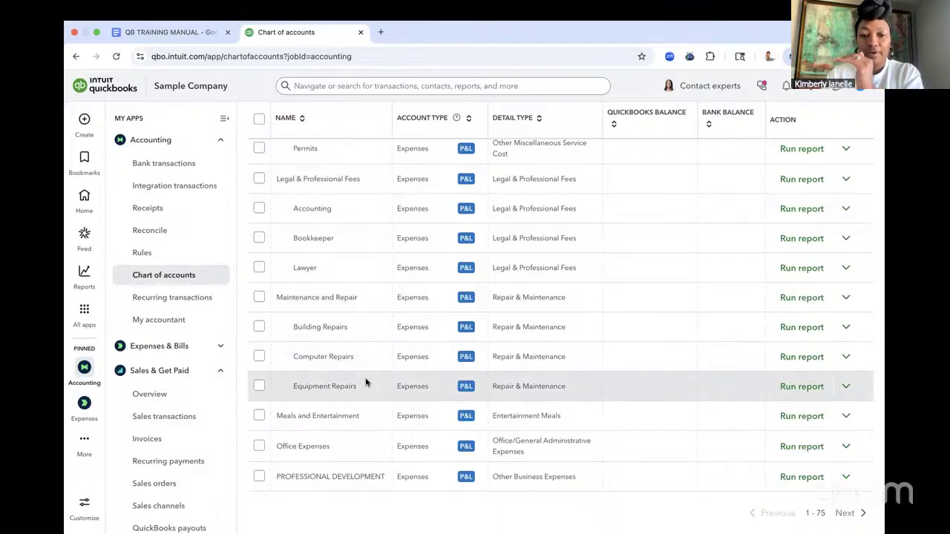
scroll(365, 383, up, 6)
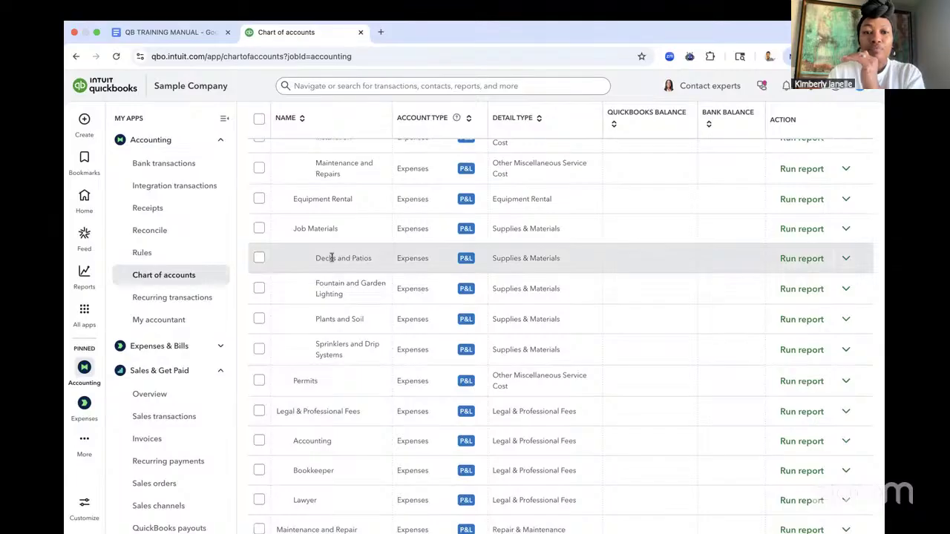
scroll(332, 258, up, 3)
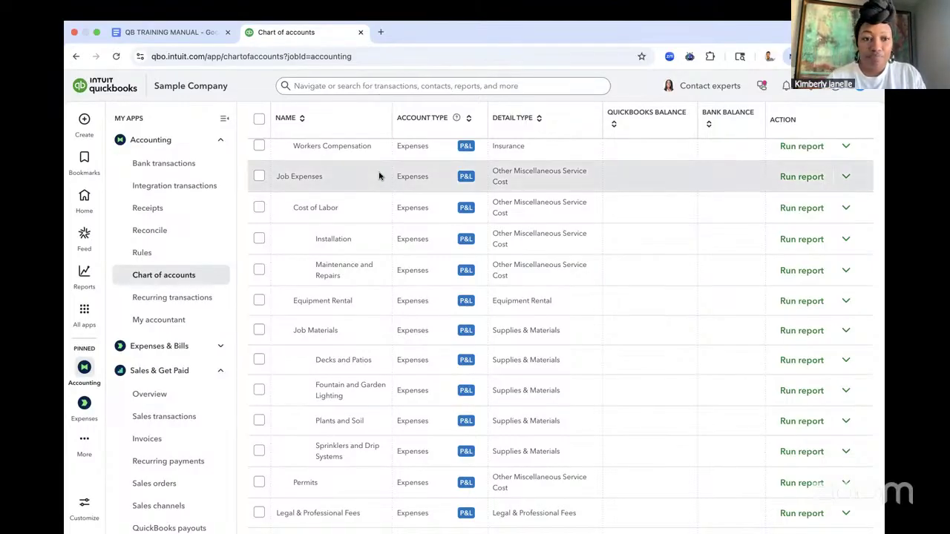
Switch to the QB TRAINING MANUAL document and read the "Initial Setup: Products & Services" section through its example table.
click(183, 30)
scroll(290, 260, down, 1)
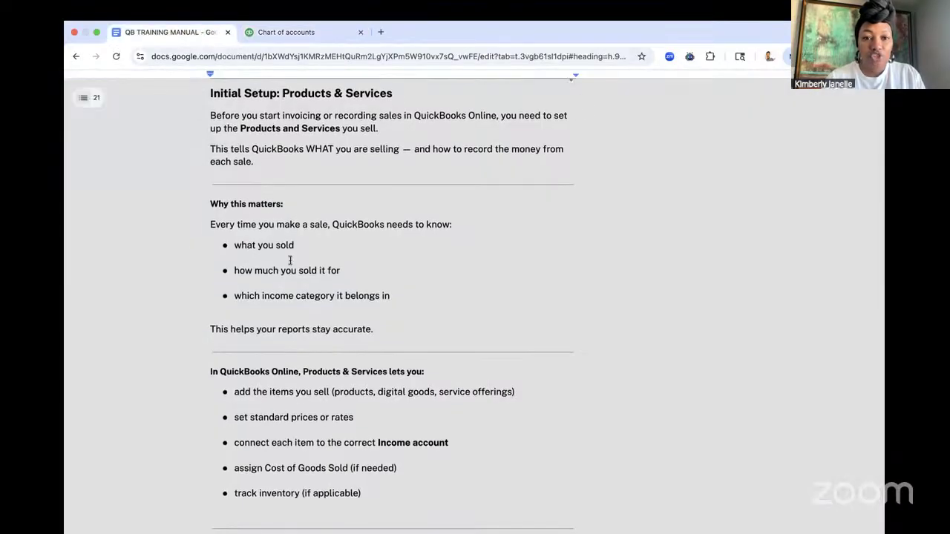
scroll(304, 258, down, 1)
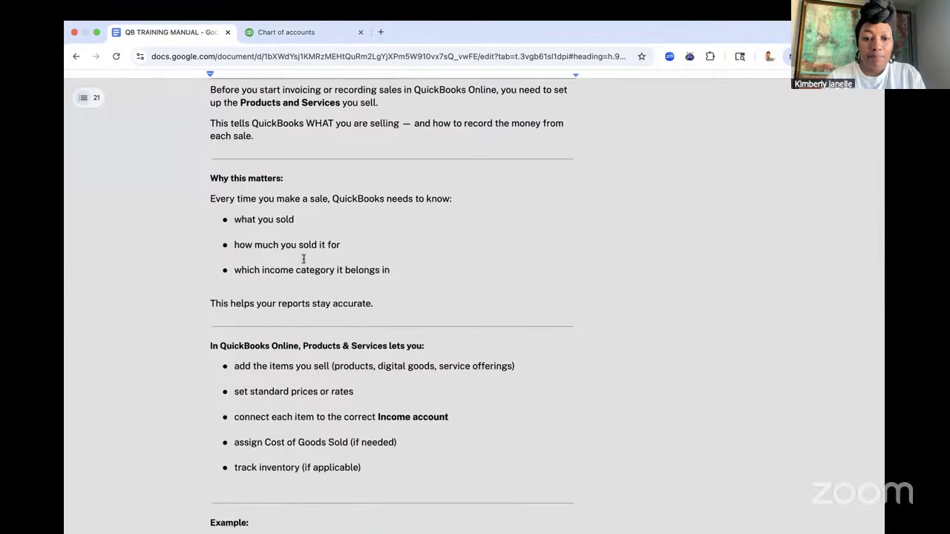
scroll(304, 258, up, 2)
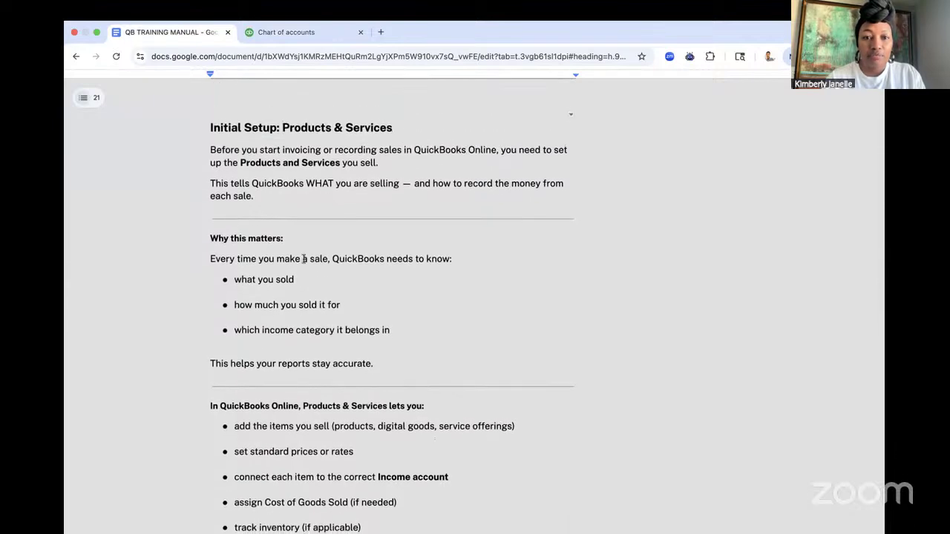
scroll(304, 258, down, 12)
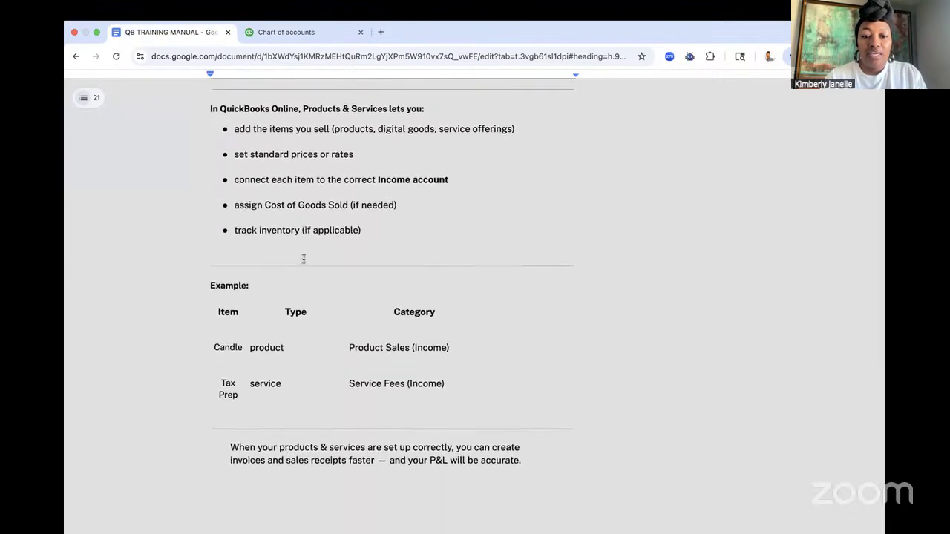
Return to QuickBooks and open the Products & services list under Sales & Get Paid.
click(305, 34)
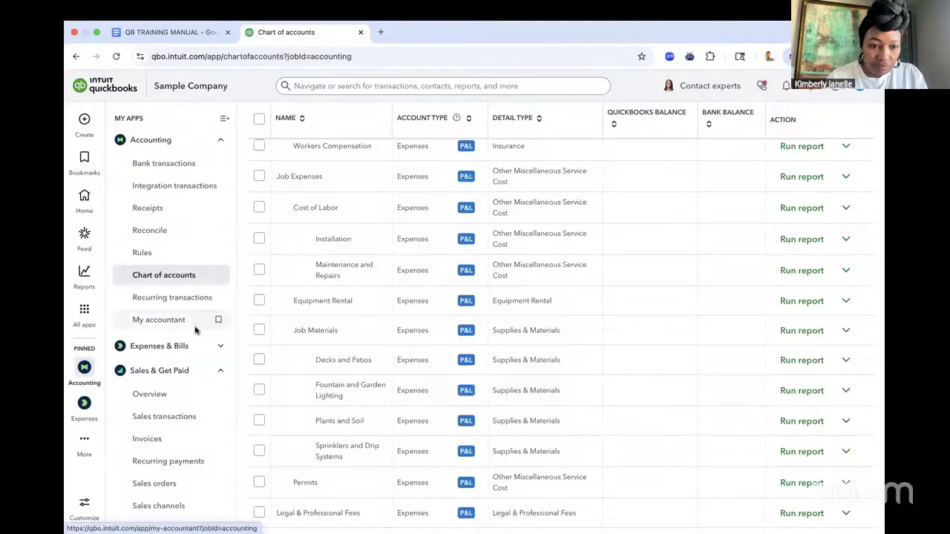
scroll(212, 390, down, 3)
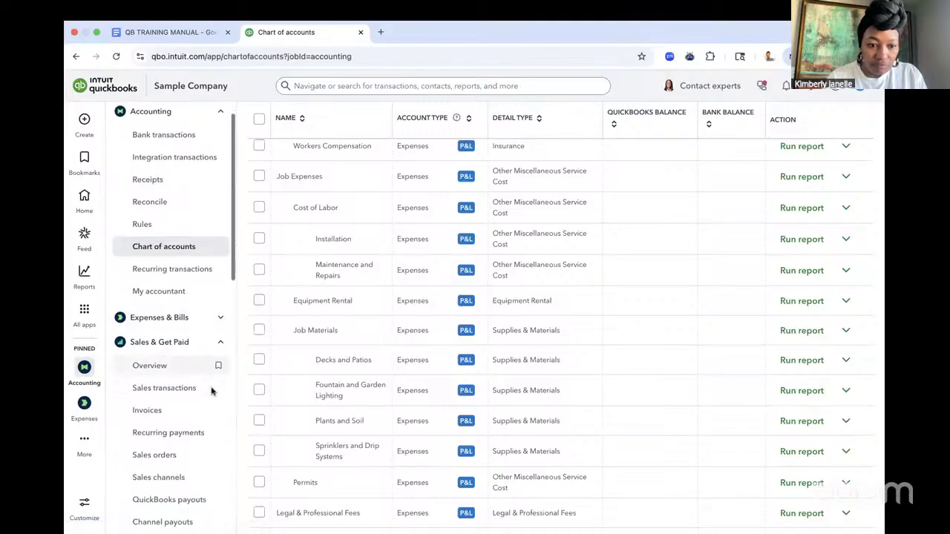
scroll(213, 393, down, 1)
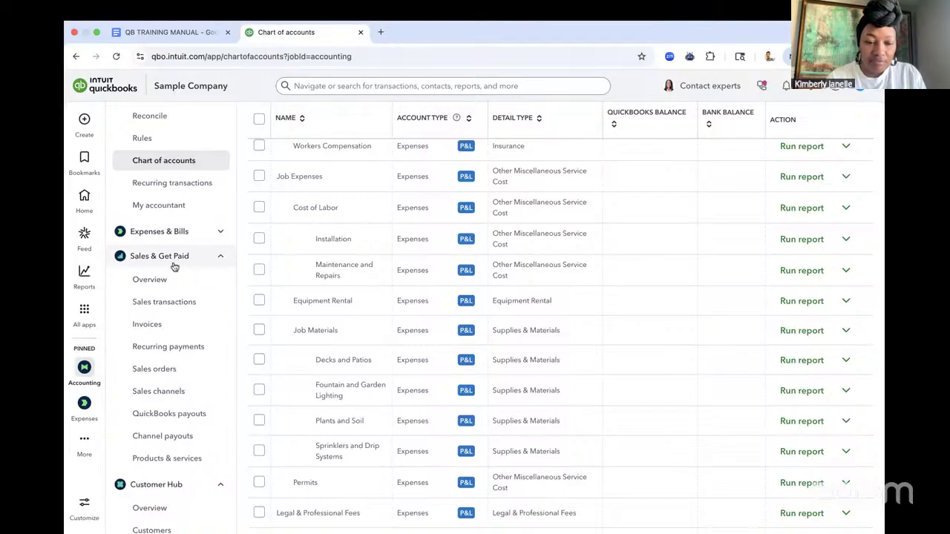
click(156, 458)
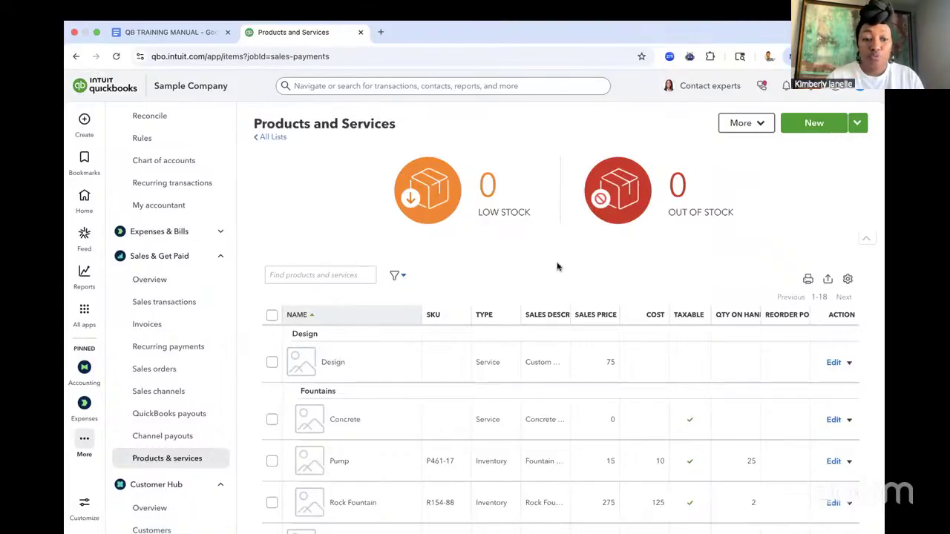
Start a new product/service item of type Service and name it TAX PREPARATION.
click(814, 123)
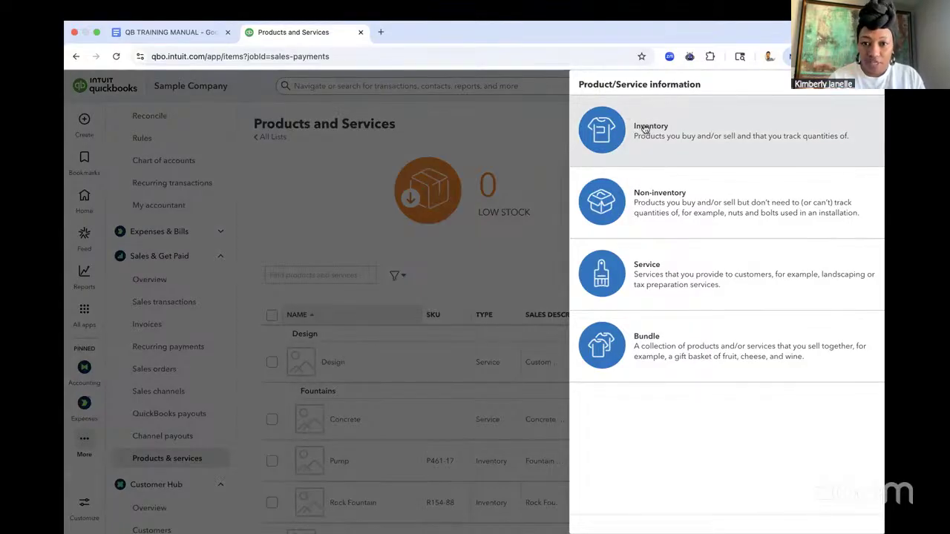
click(620, 276)
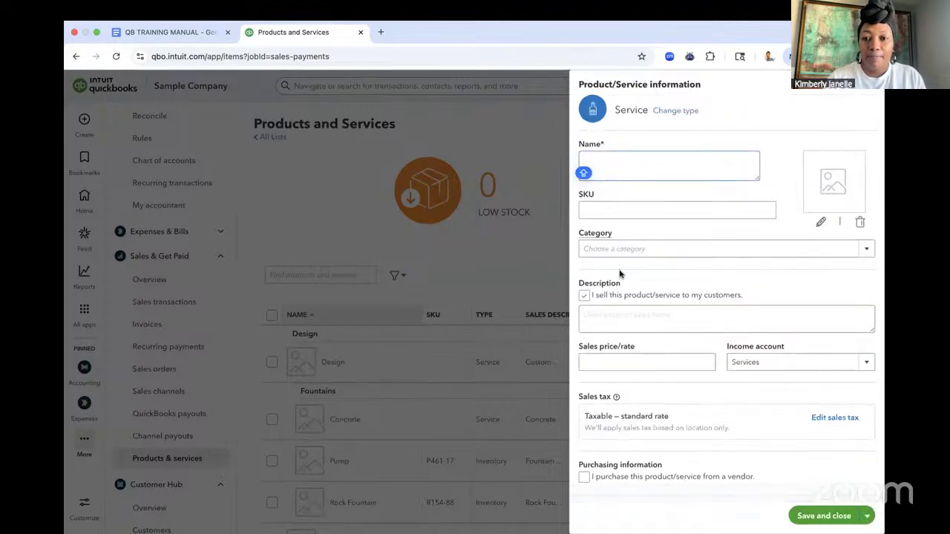
text(TAX)
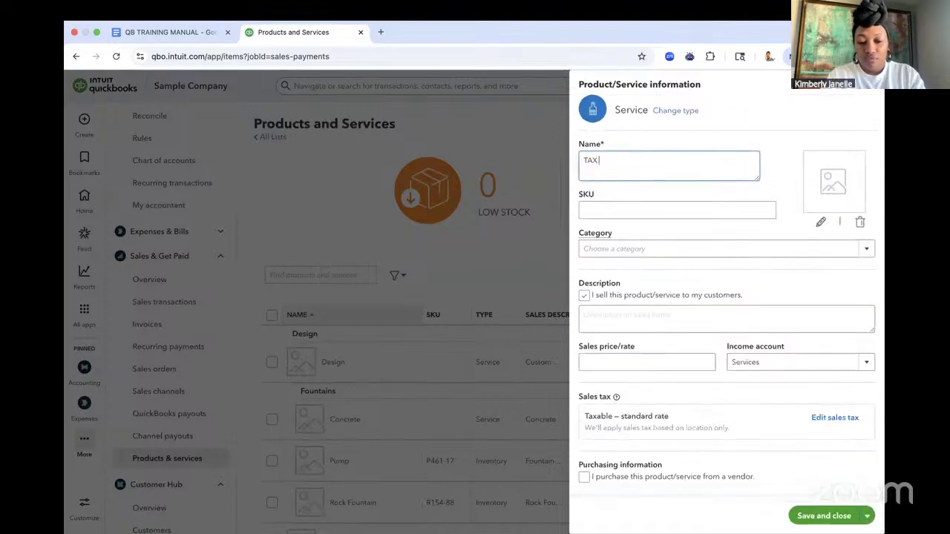
text( PREPARATION)
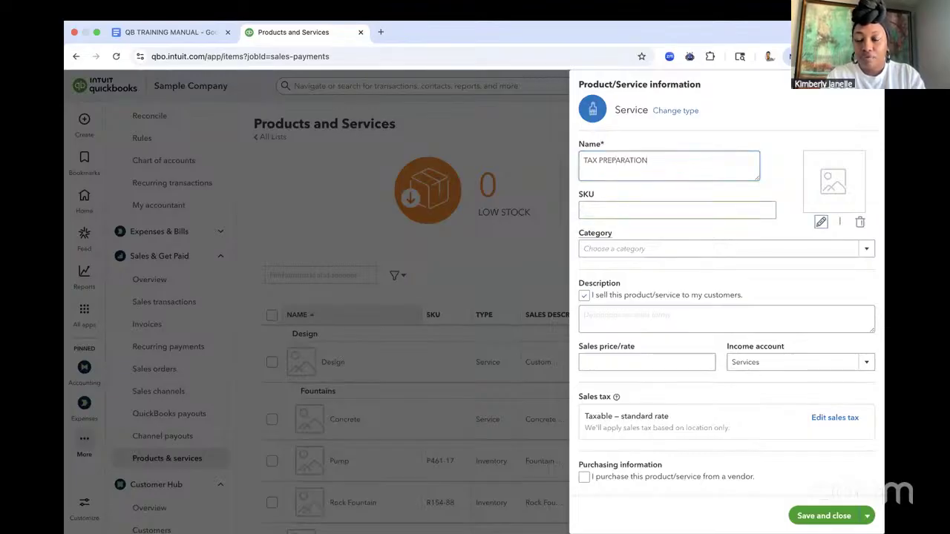
key(Tab)
key(Tab)
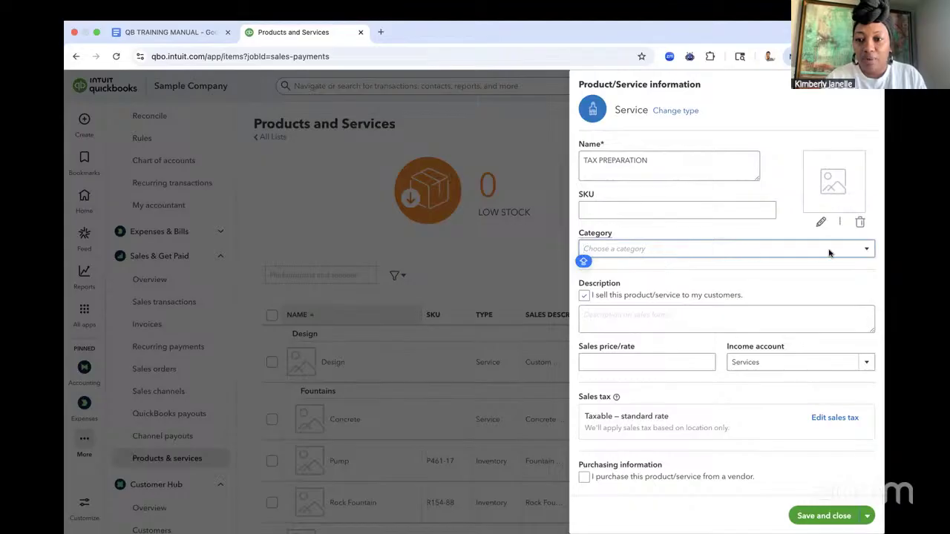
Create a new category named INCOME and assign it to the TAX PREPARATION service.
click(867, 250)
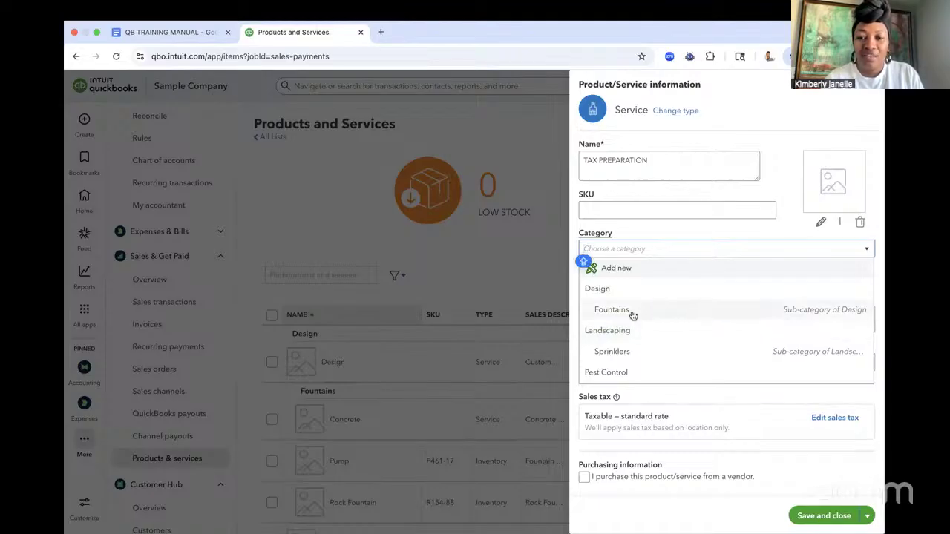
click(614, 272)
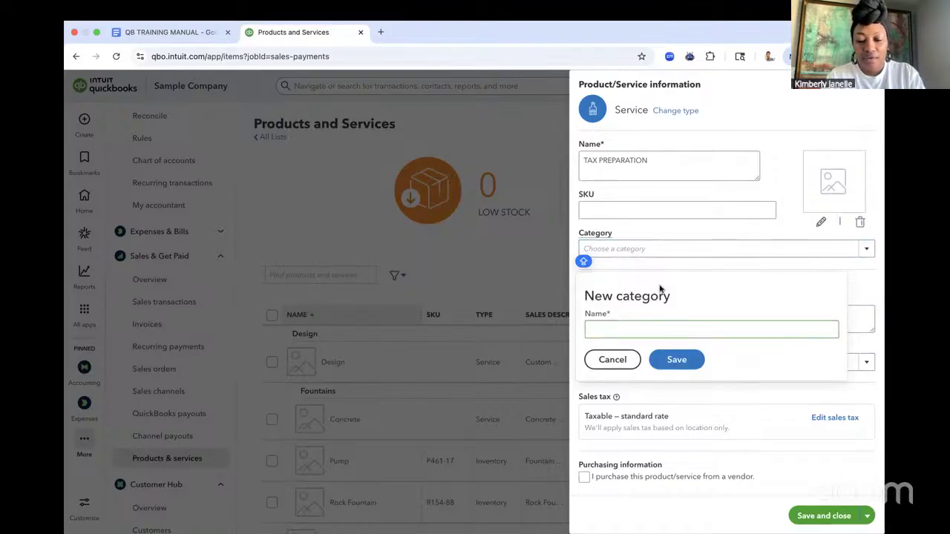
text(SAL)
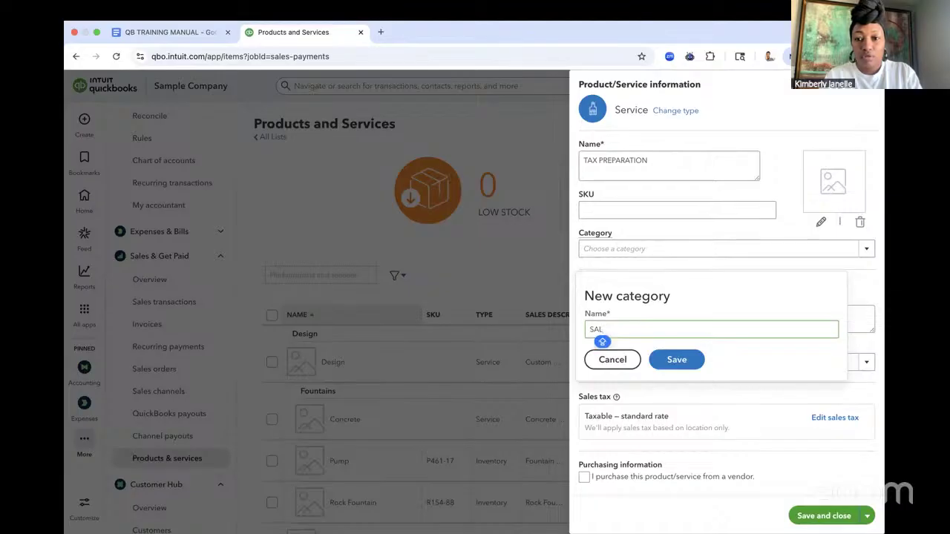
key(BackSpace)
key(BackSpace)
key(BackSpace)
text(INC)
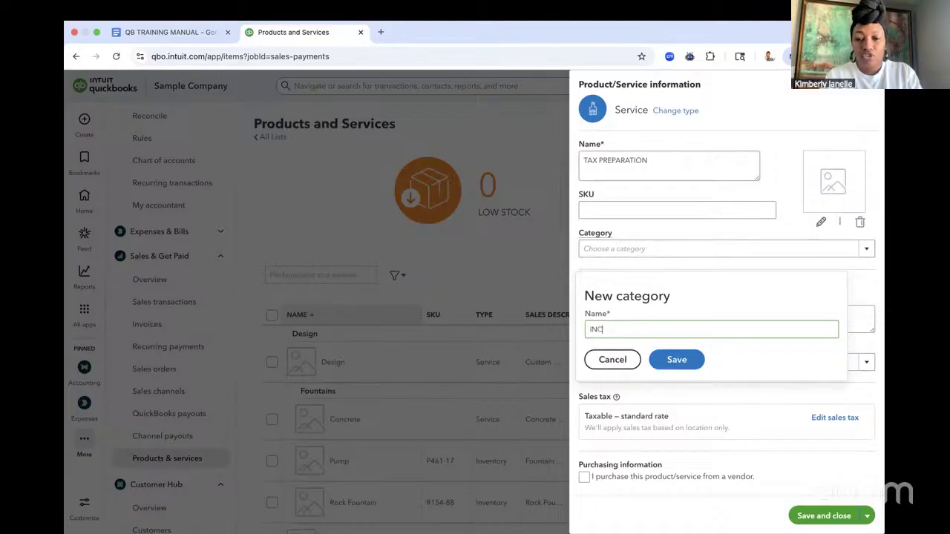
text(OME)
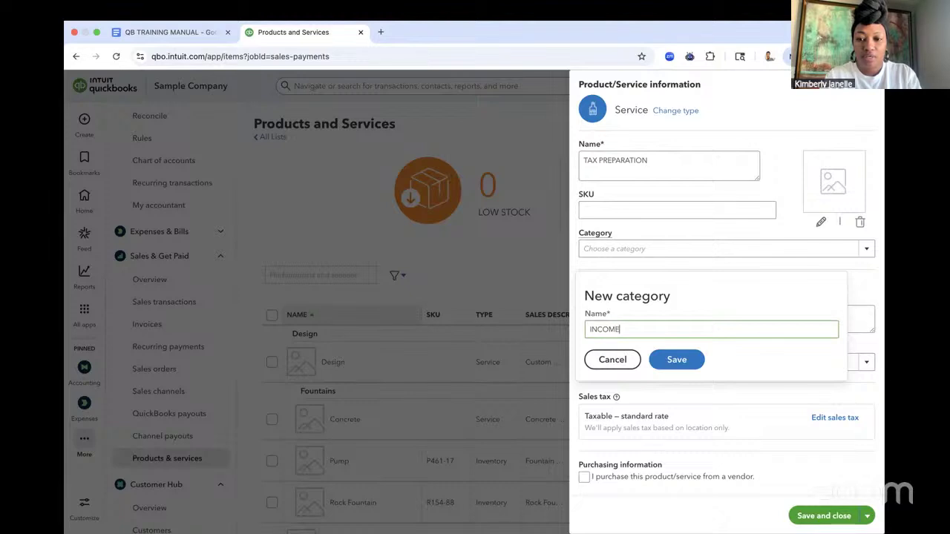
click(677, 362)
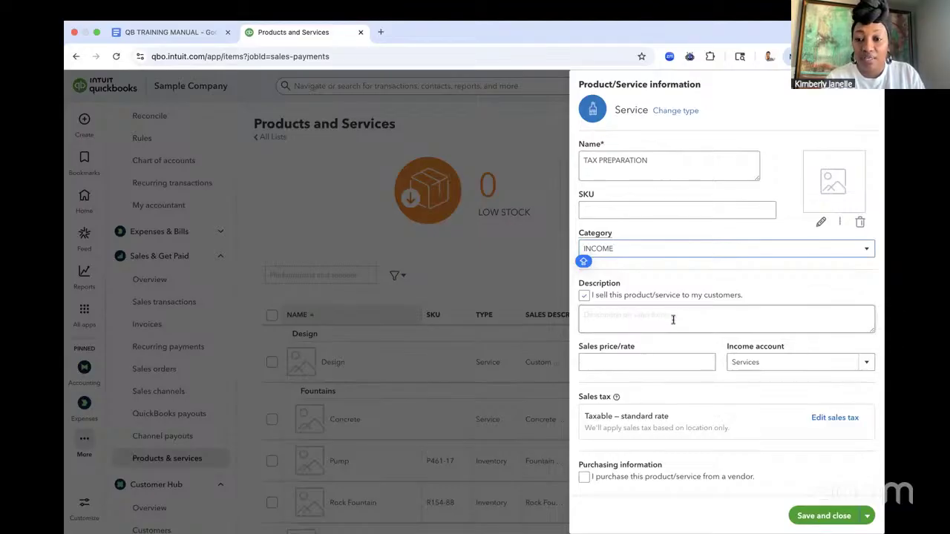
Choose Services as the income account for the TAX PREPARATION service, then save and close the item.
click(751, 364)
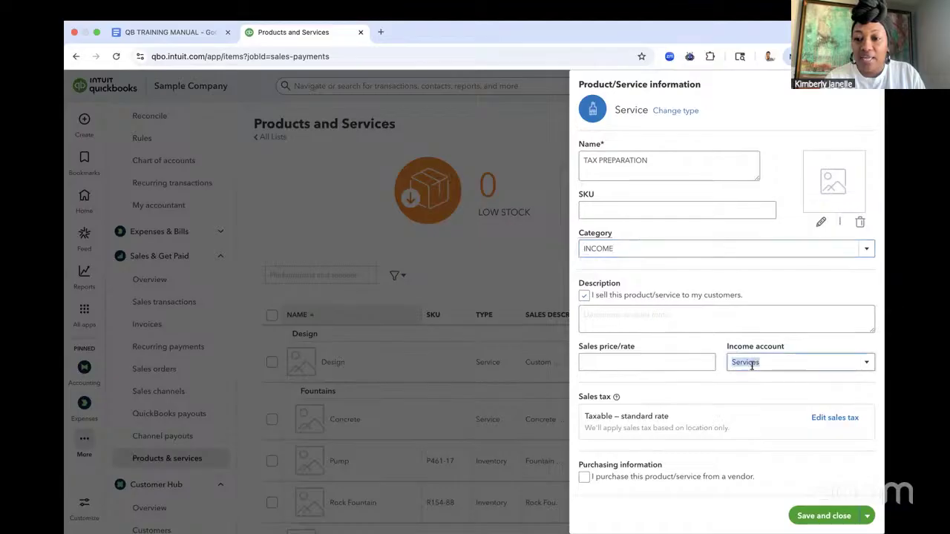
click(866, 362)
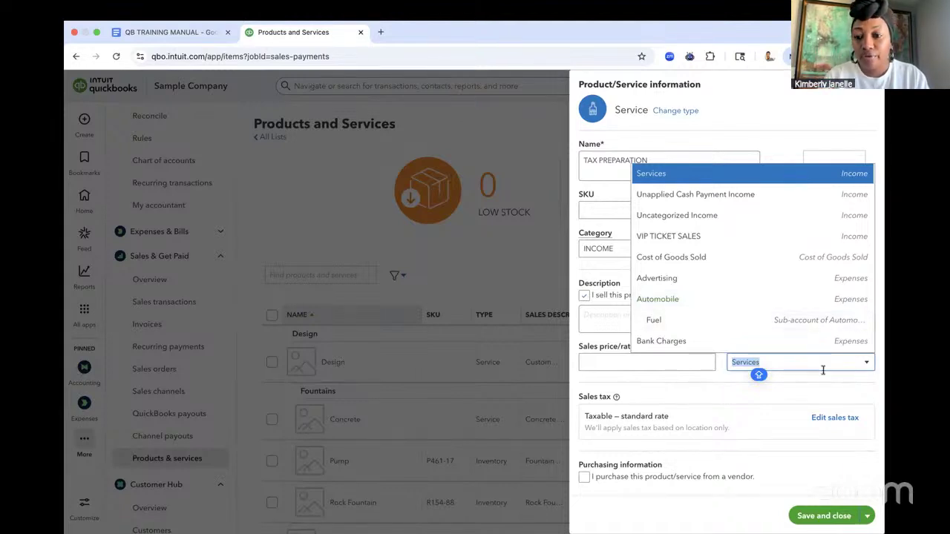
scroll(698, 215, up, 2)
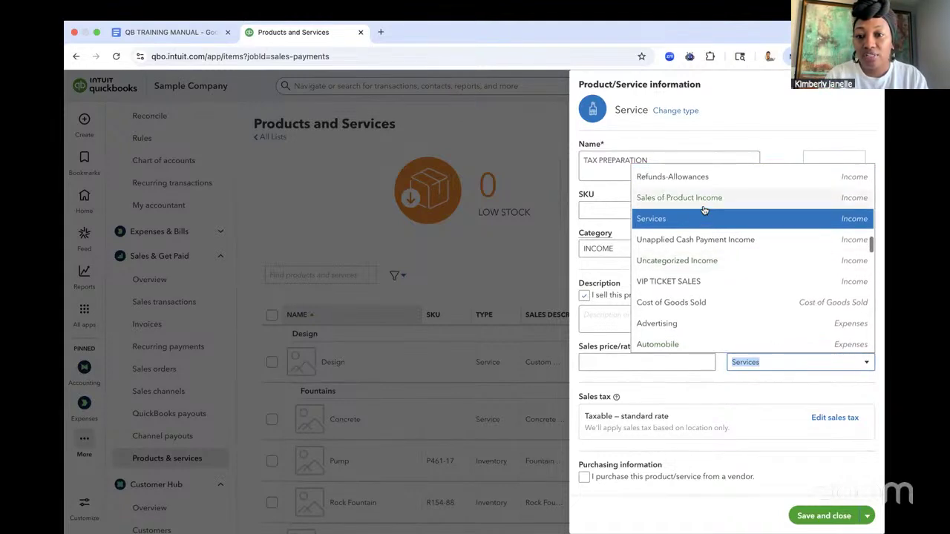
click(680, 219)
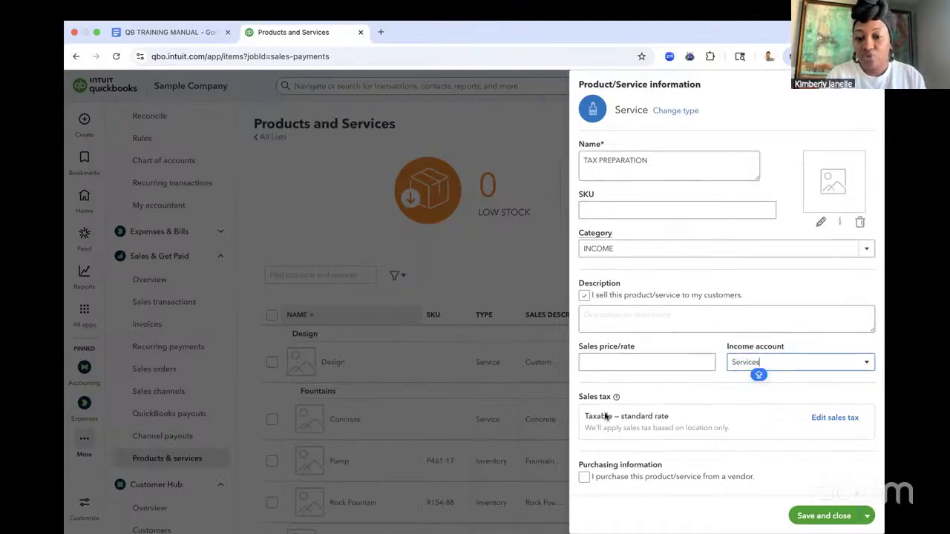
scroll(630, 424, down, 1)
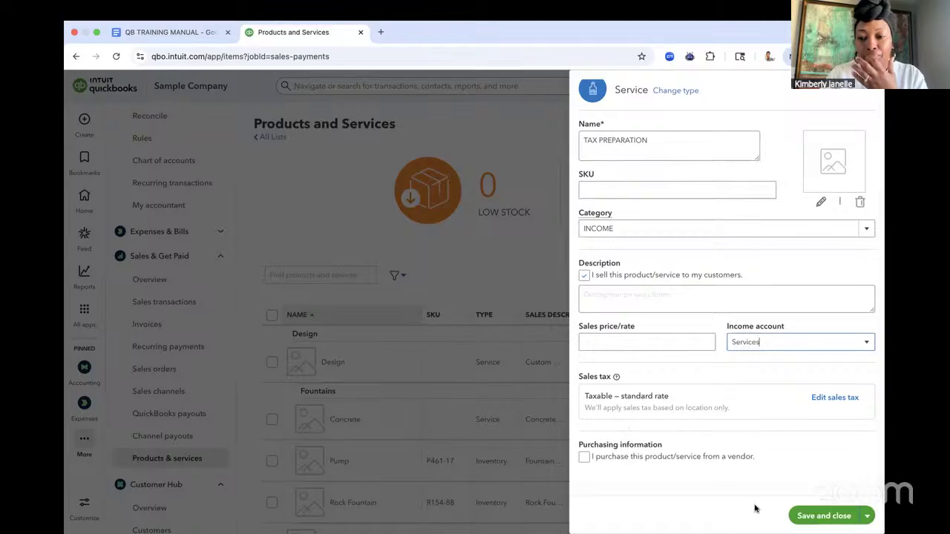
click(816, 516)
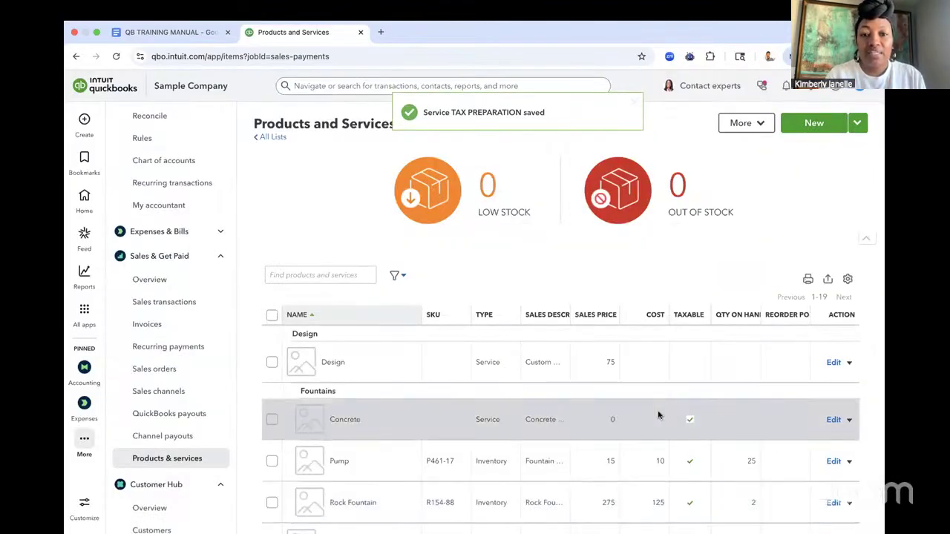
Examine the Products and Services list to check the TAX PREPARATION service under its INCOME category.
scroll(484, 436, down, 3)
scroll(483, 438, down, 5)
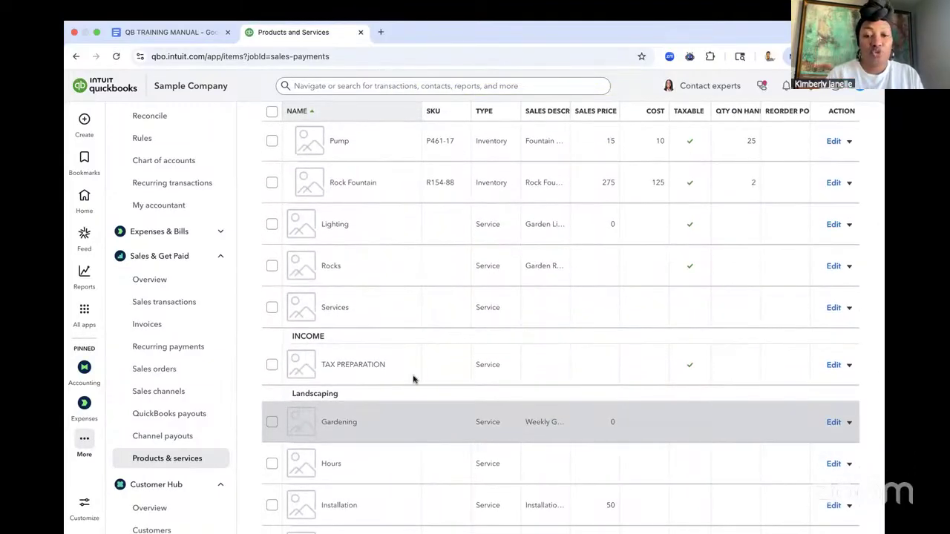
scroll(358, 361, up, 1)
scroll(358, 362, up, 5)
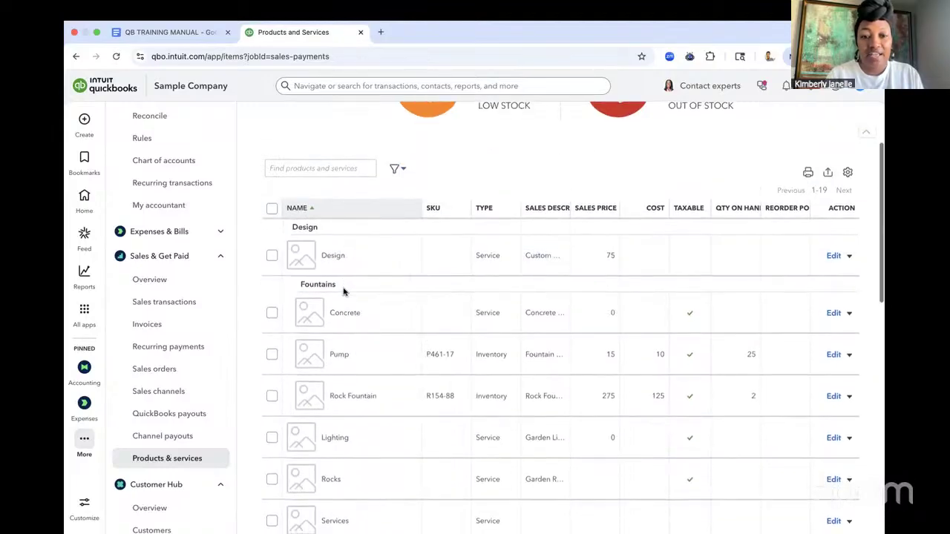
scroll(343, 291, down, 5)
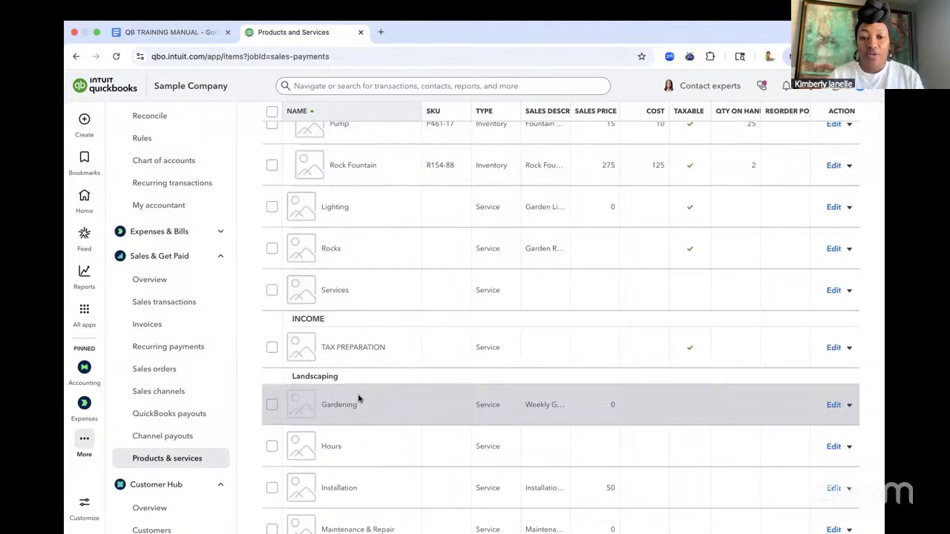
scroll(342, 402, down, 3)
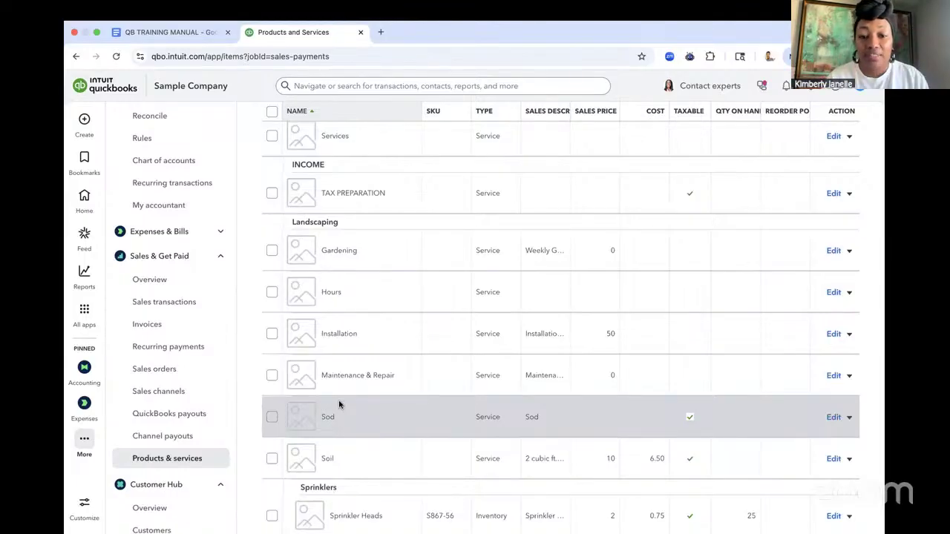
scroll(340, 404, up, 7)
scroll(340, 405, up, 3)
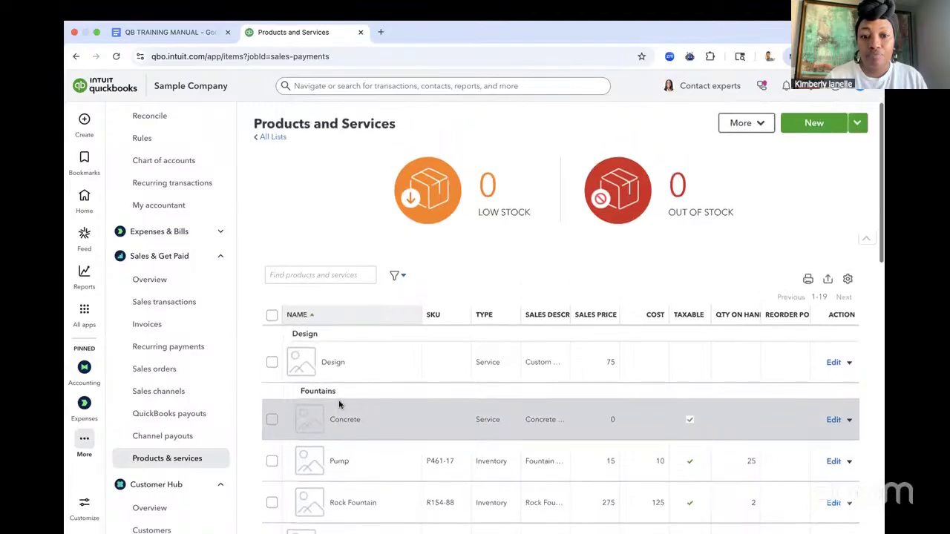
click(858, 126)
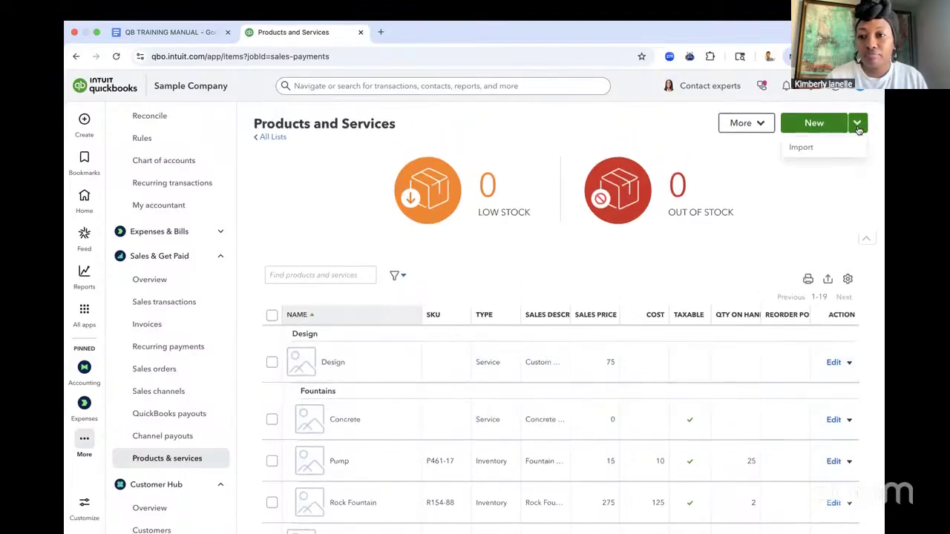
click(814, 123)
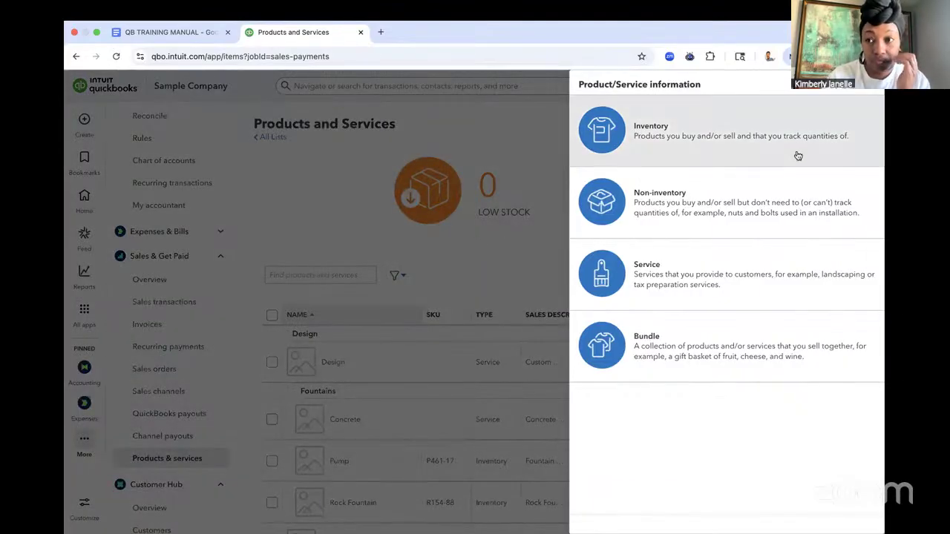
click(365, 247)
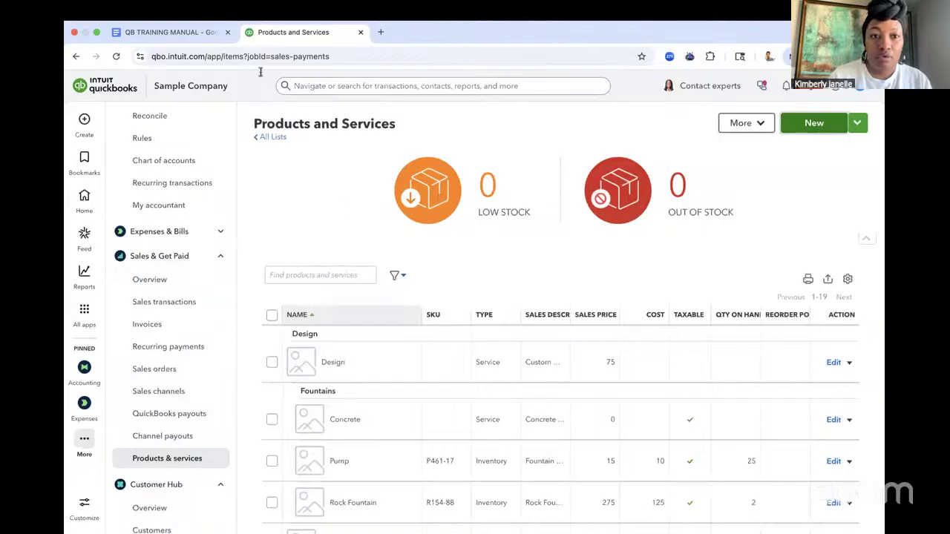
Switch to the QB TRAINING MANUAL document and read the section on linking bank accounts, credit cards and QuickBooks Payments.
click(167, 32)
scroll(332, 239, down, 3)
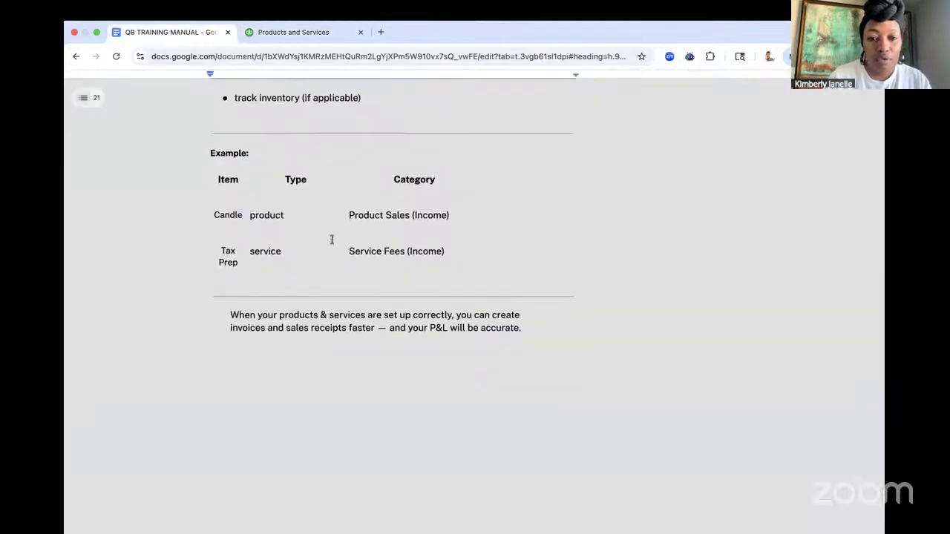
click(511, 523)
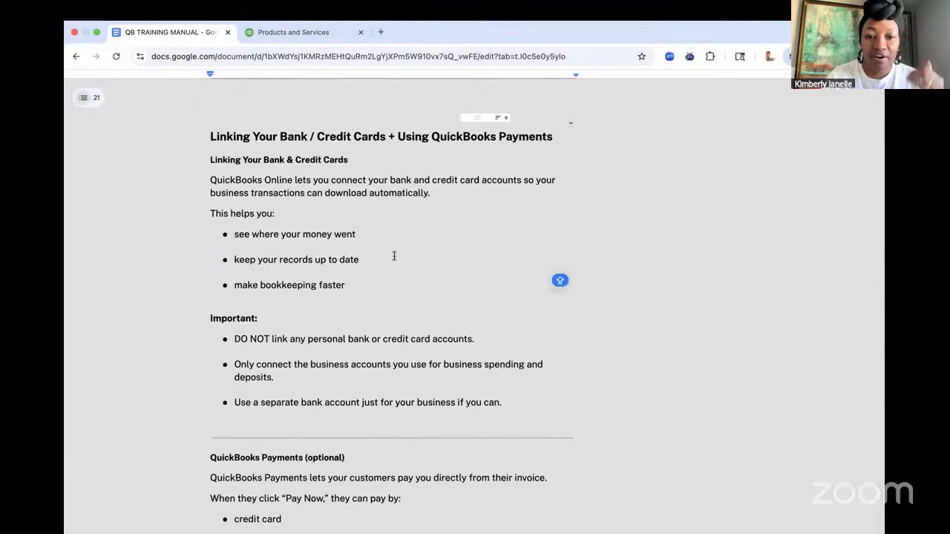
scroll(394, 256, down, 1)
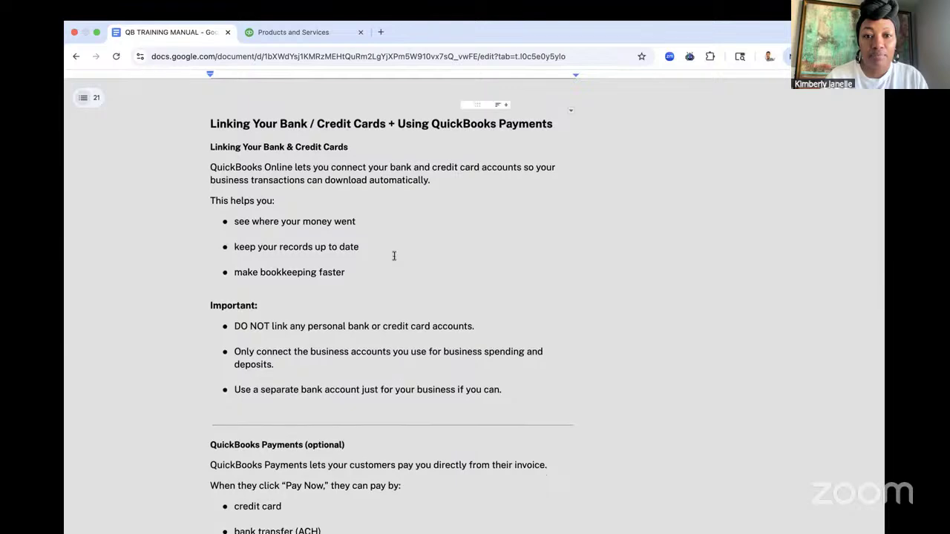
scroll(394, 256, down, 5)
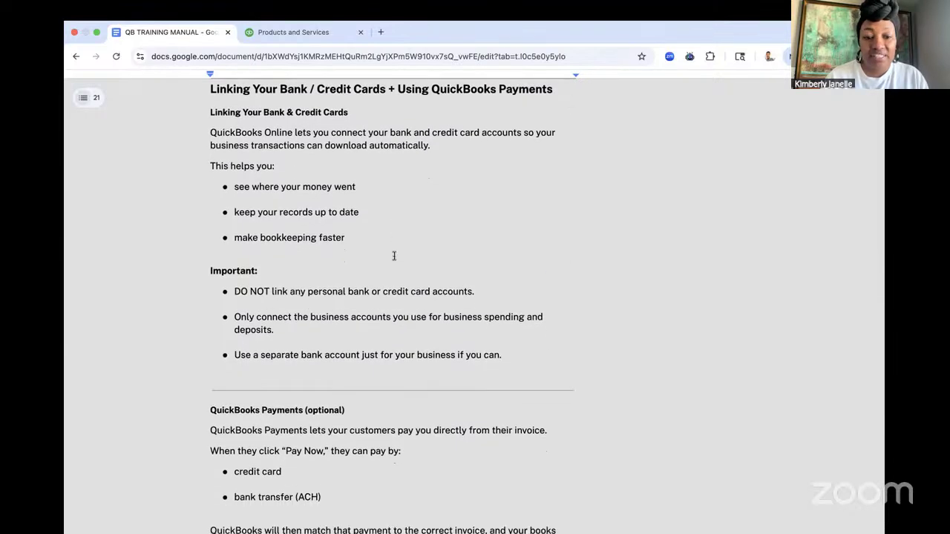
scroll(394, 256, down, 6)
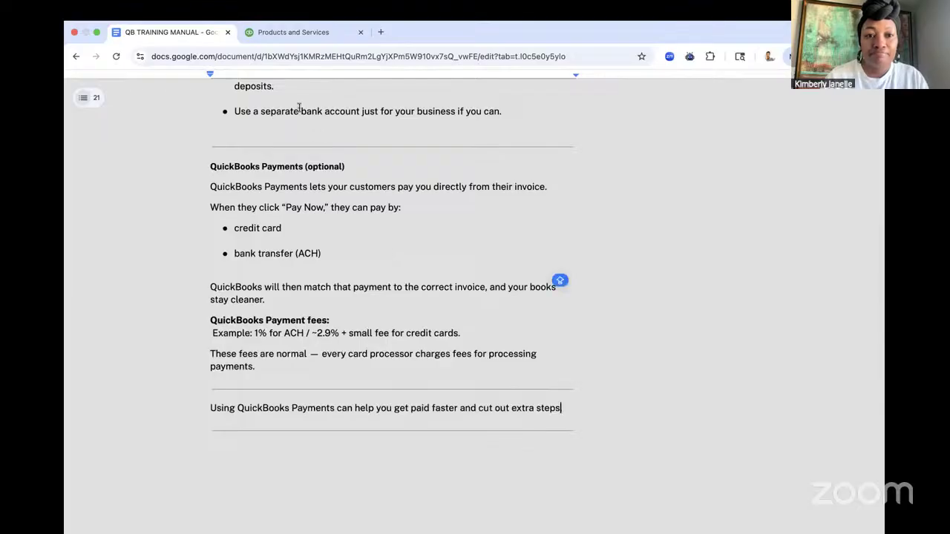
Open the manual's Creating & Recording Income section and read about invoices, sales receipts and bank deposits.
scroll(399, 244, down, 7)
click(499, 512)
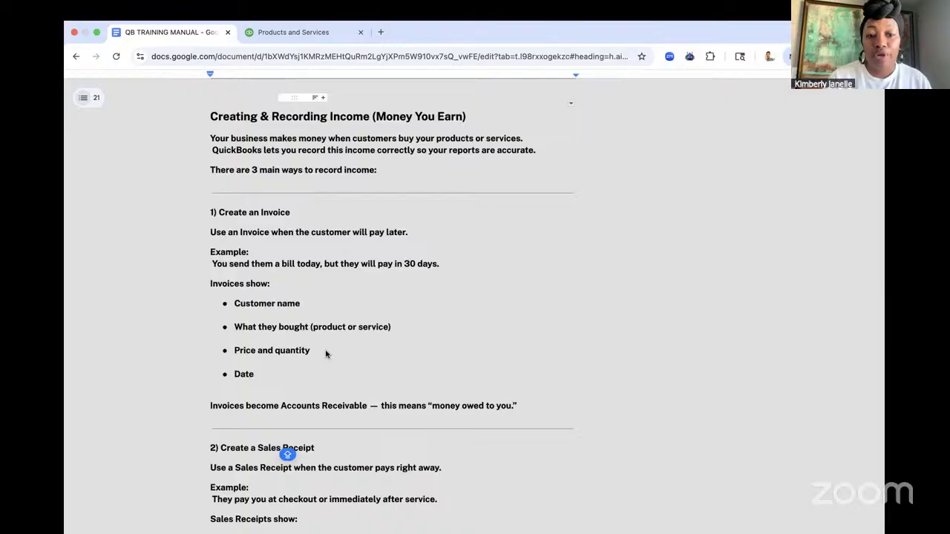
scroll(298, 304, down, 2)
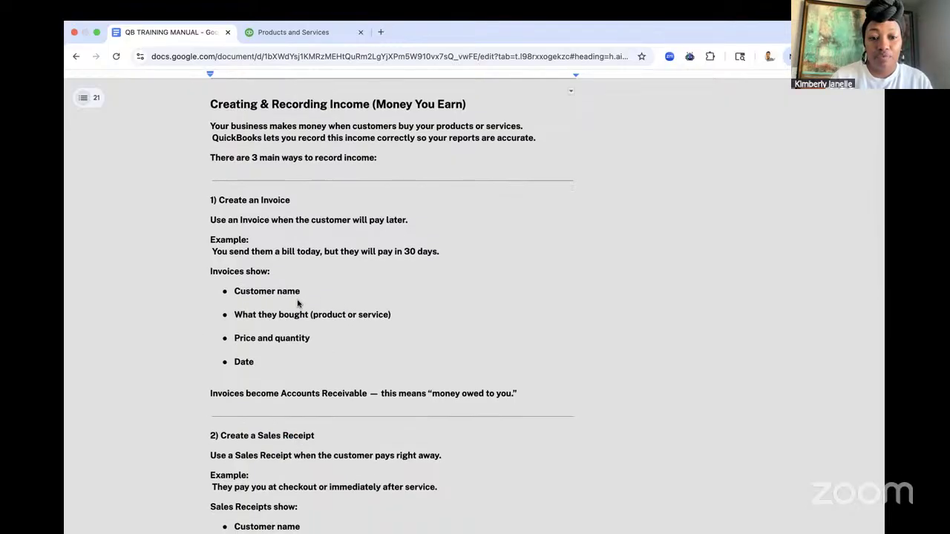
scroll(299, 303, down, 6)
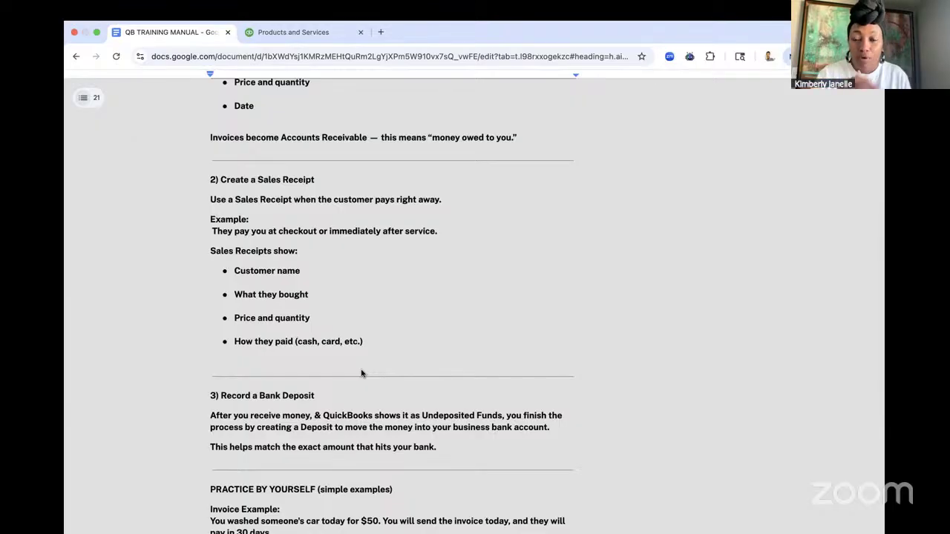
Return to QuickBooks, expand the Expenses & Bills group and open the Receipts page under Accounting.
click(312, 32)
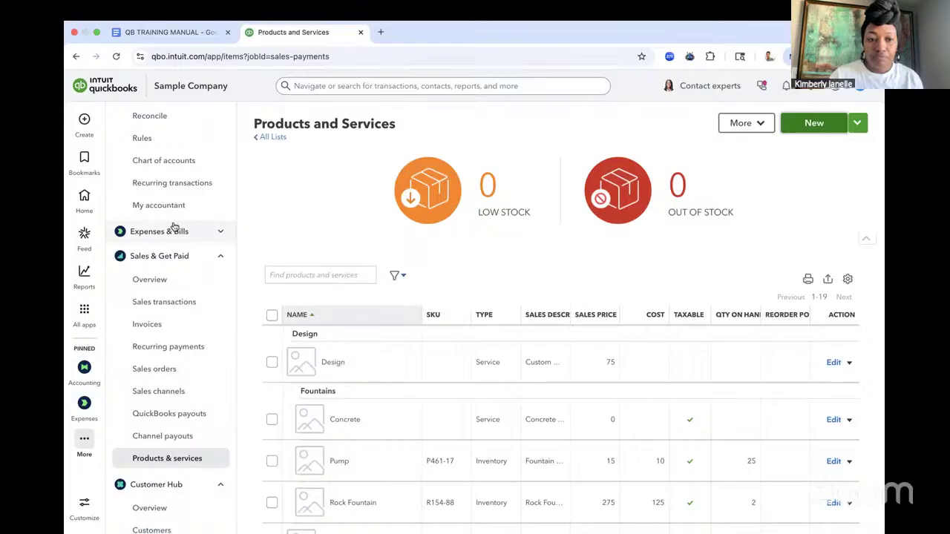
click(220, 233)
scroll(219, 215, up, 2)
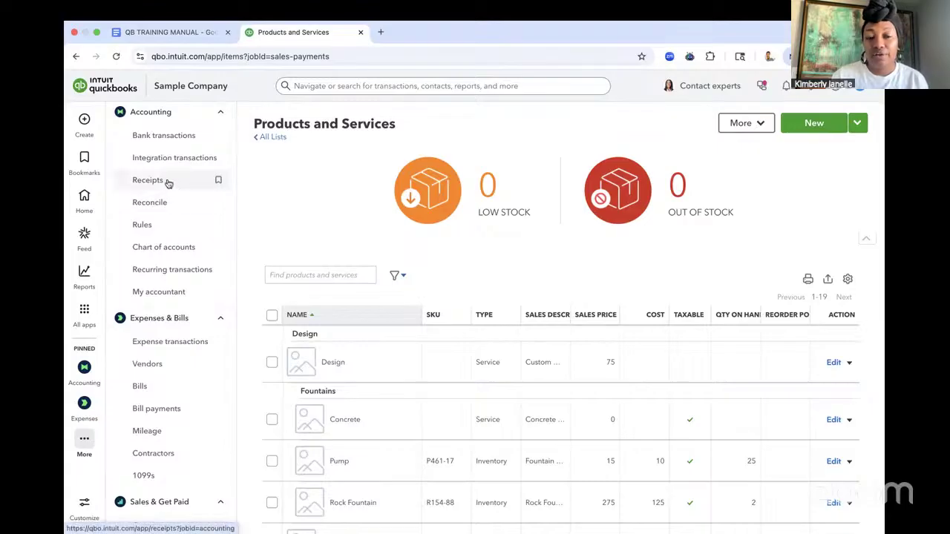
scroll(168, 183, up, 1)
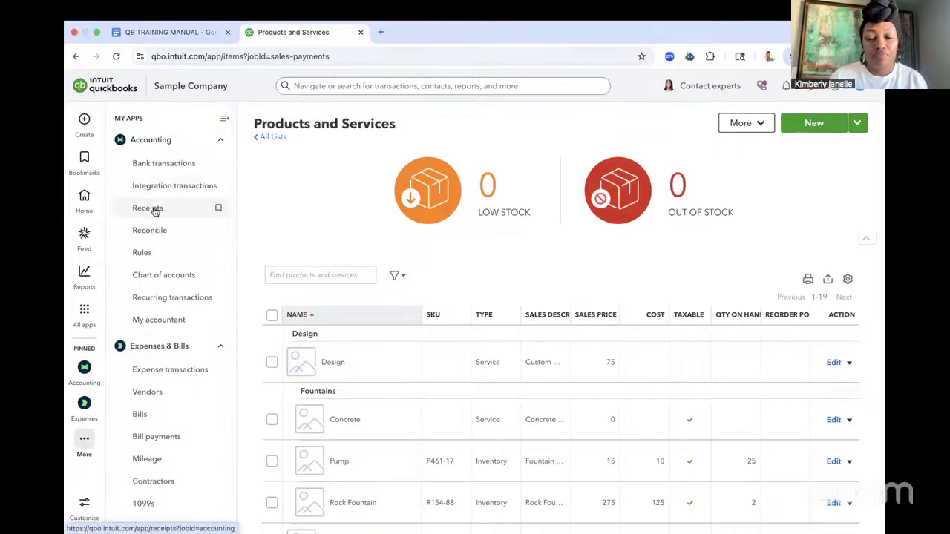
click(148, 207)
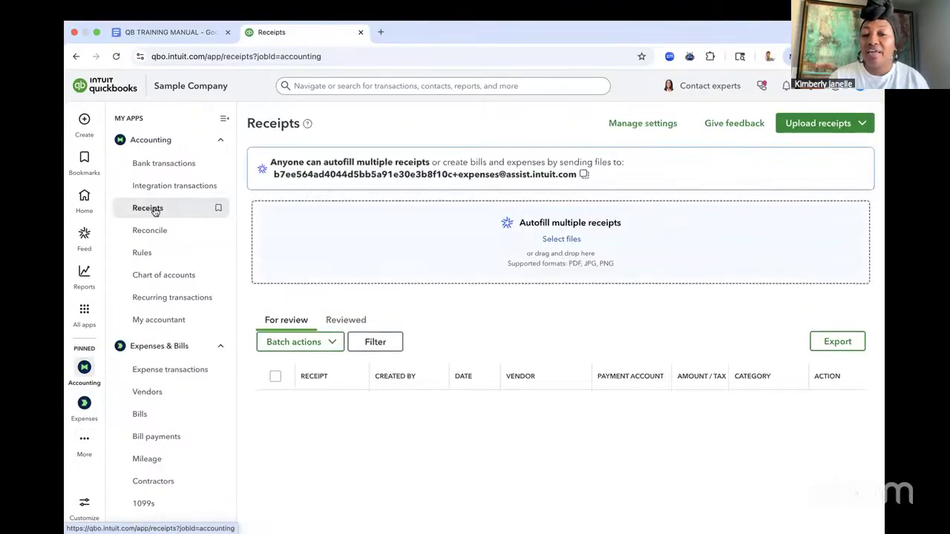
Open the Sales & Get Paid overview and start a new sales receipt.
scroll(153, 211, down, 5)
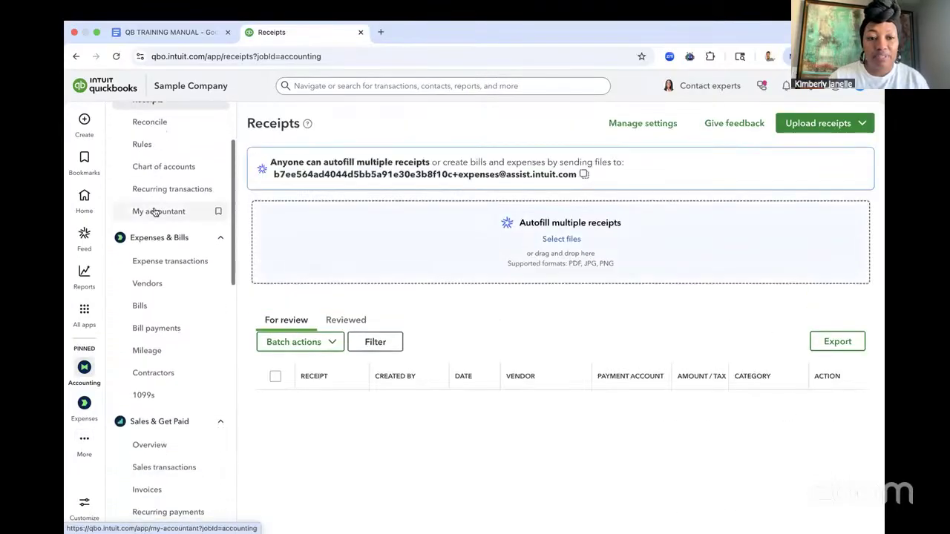
scroll(153, 211, down, 7)
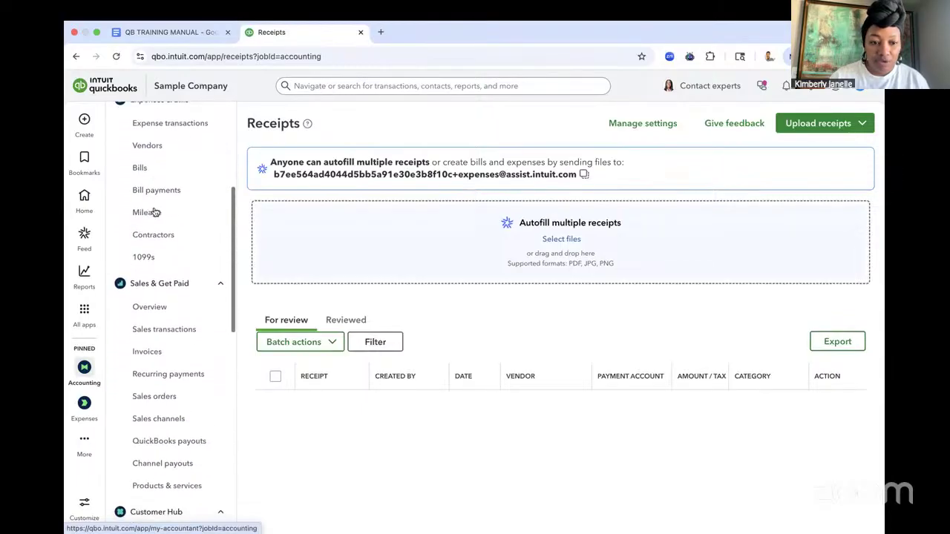
scroll(153, 211, down, 1)
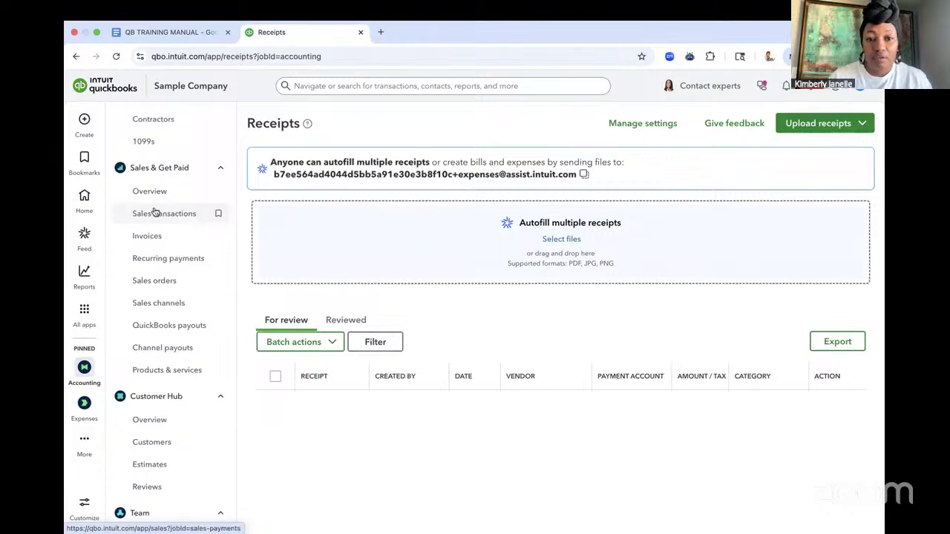
click(154, 193)
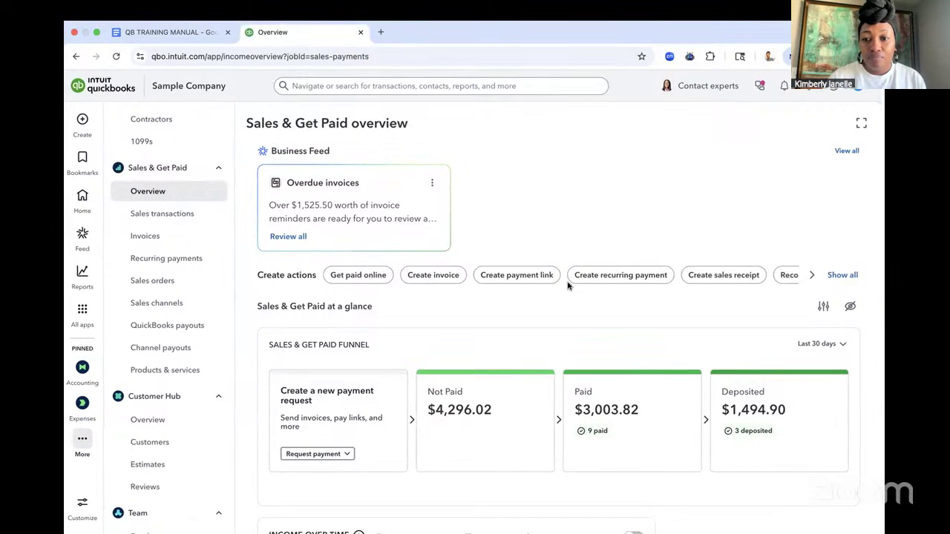
click(725, 276)
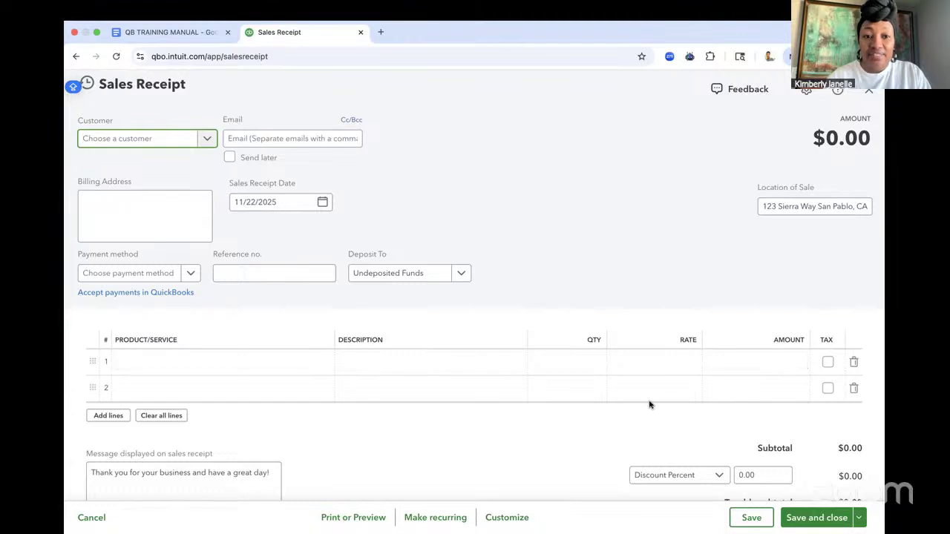
Open the new customer form from the sales receipt, examine its contact, address, notes and payment fields, and close it without saving.
click(174, 141)
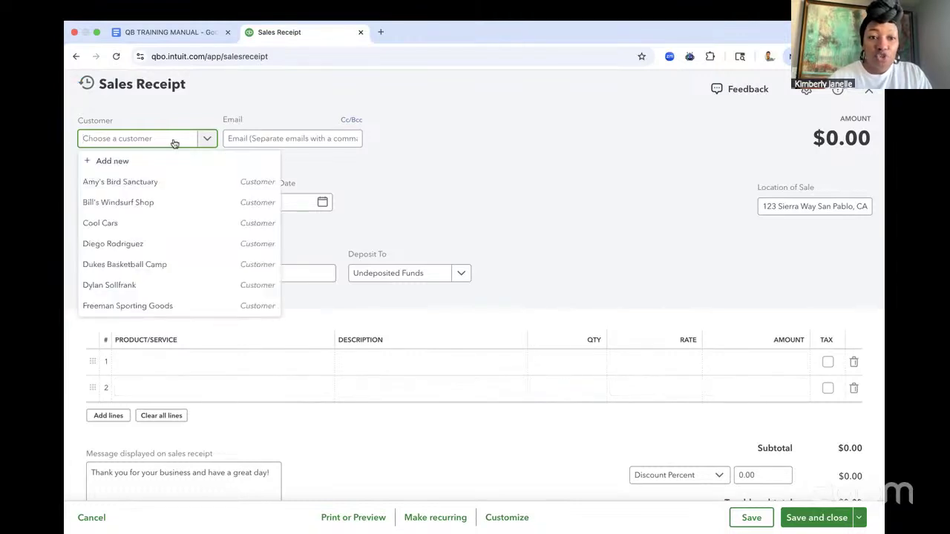
click(116, 163)
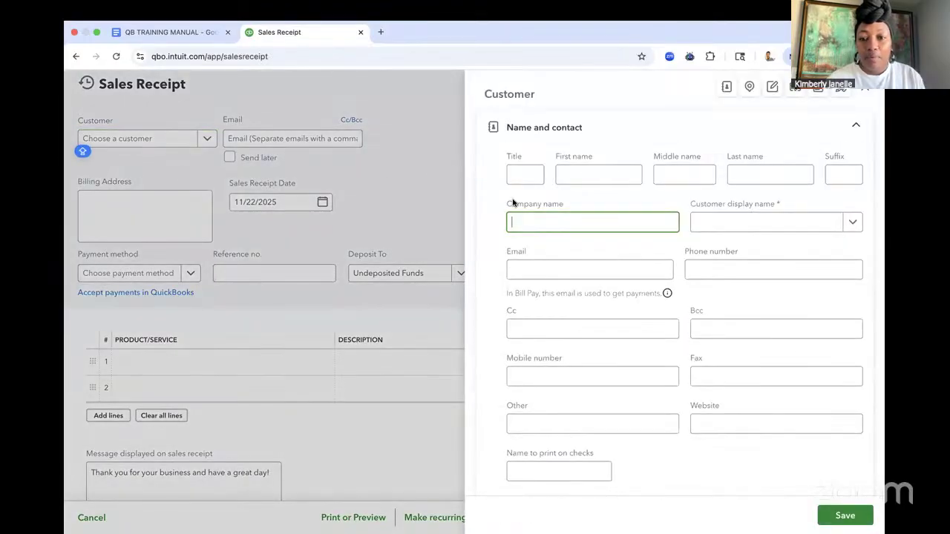
scroll(614, 227, down, 1)
scroll(614, 227, down, 5)
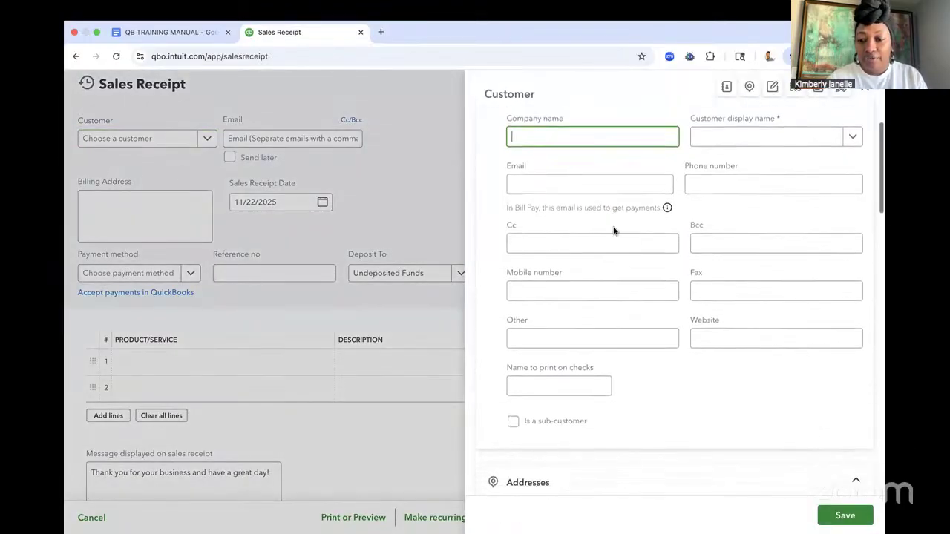
scroll(614, 231, down, 1)
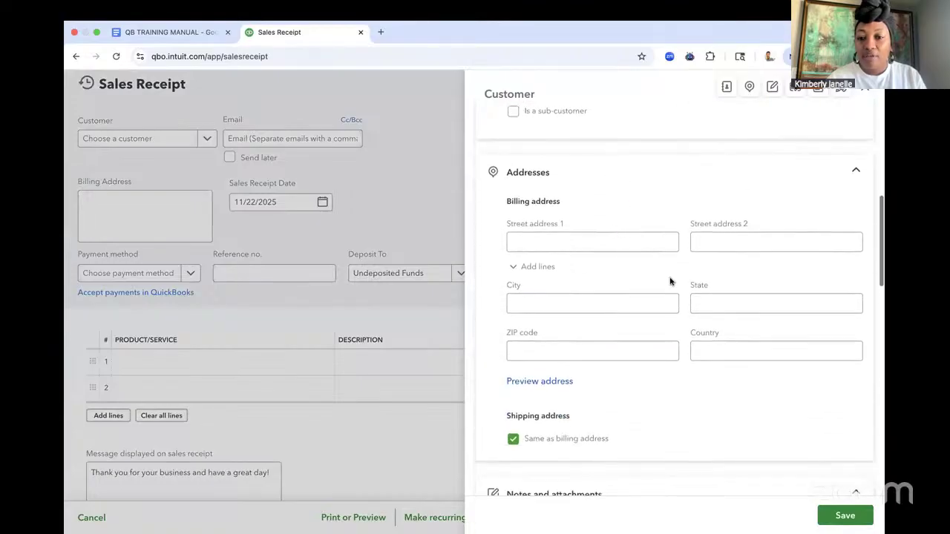
scroll(659, 249, up, 4)
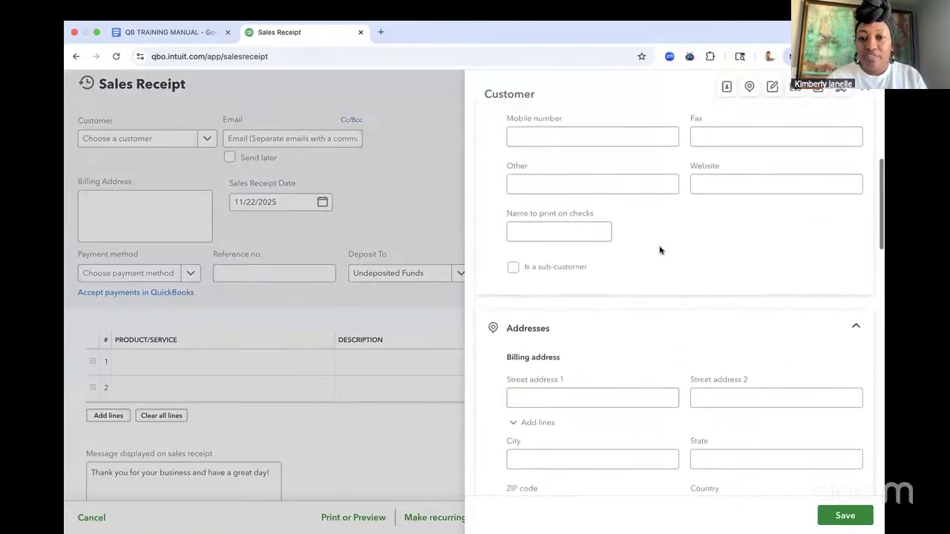
scroll(659, 249, up, 1)
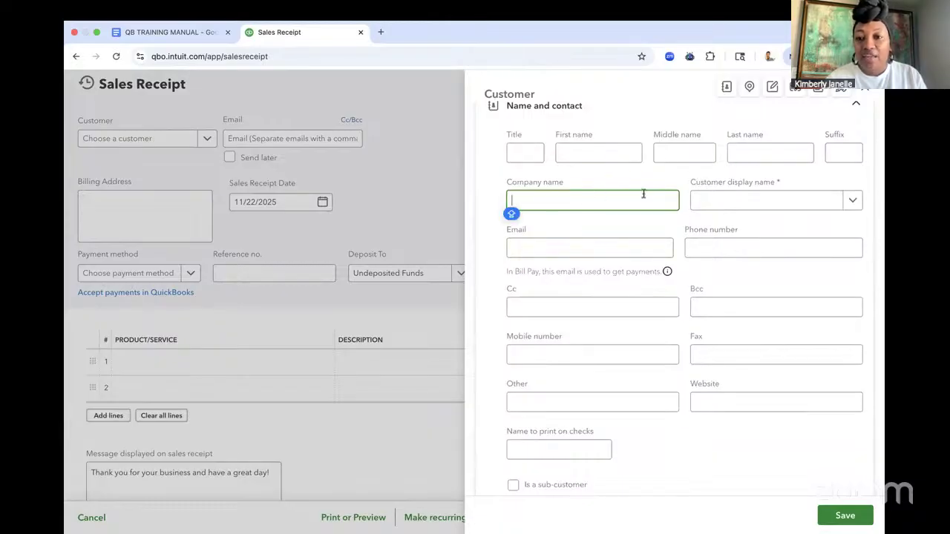
scroll(626, 250, down, 5)
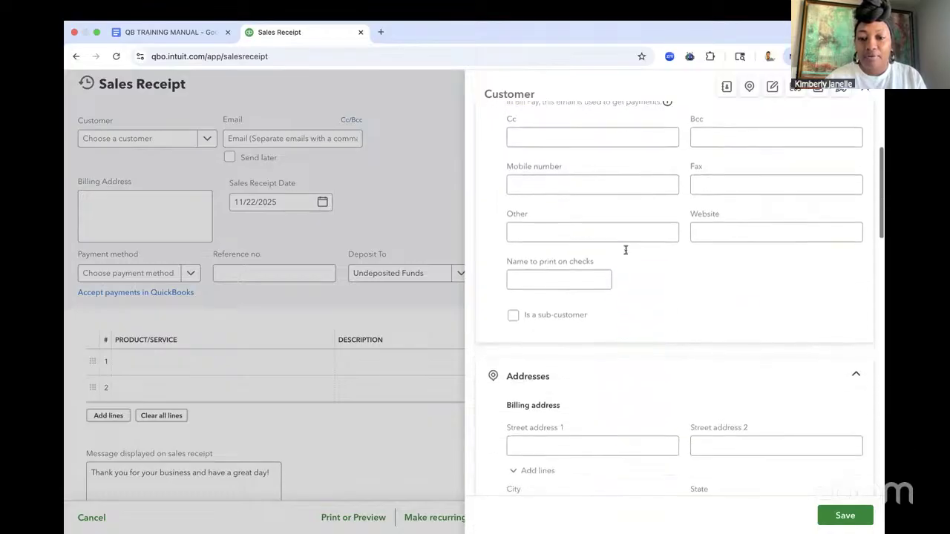
scroll(626, 253, down, 5)
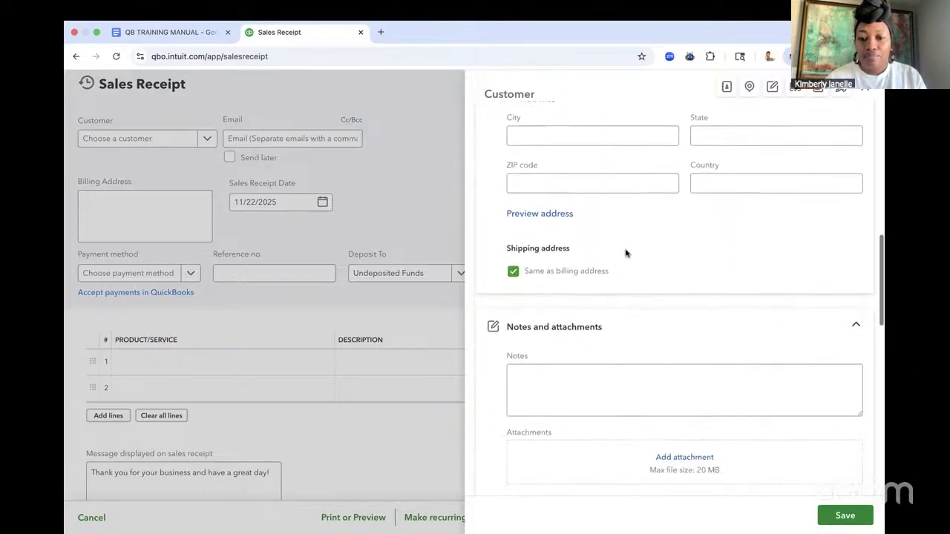
scroll(627, 255, down, 3)
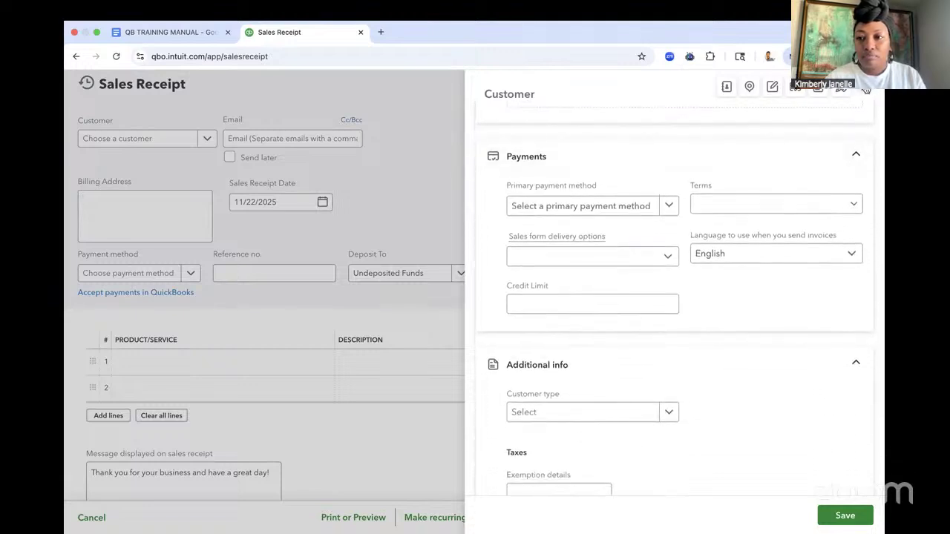
click(357, 138)
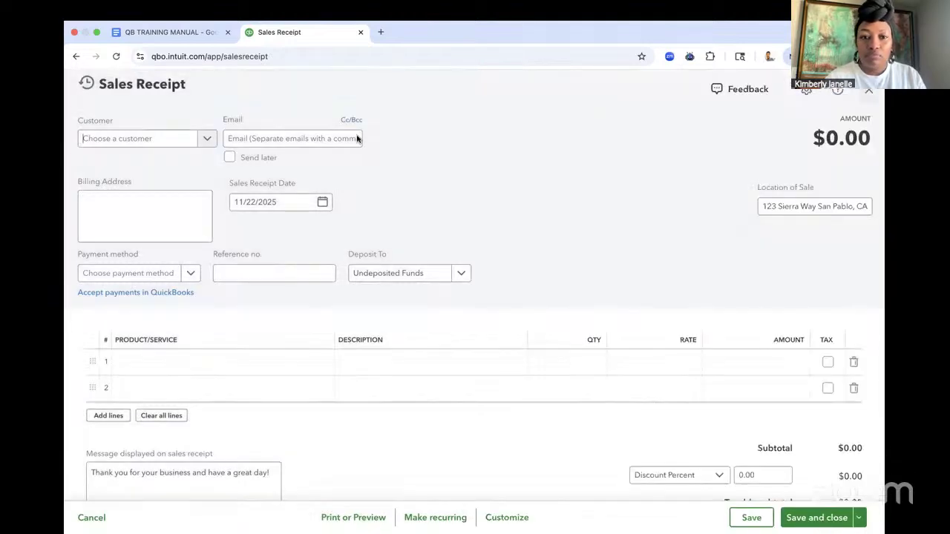
Choose Cool Cars as the sales receipt's customer and mark the receipt to send later.
click(209, 139)
click(149, 224)
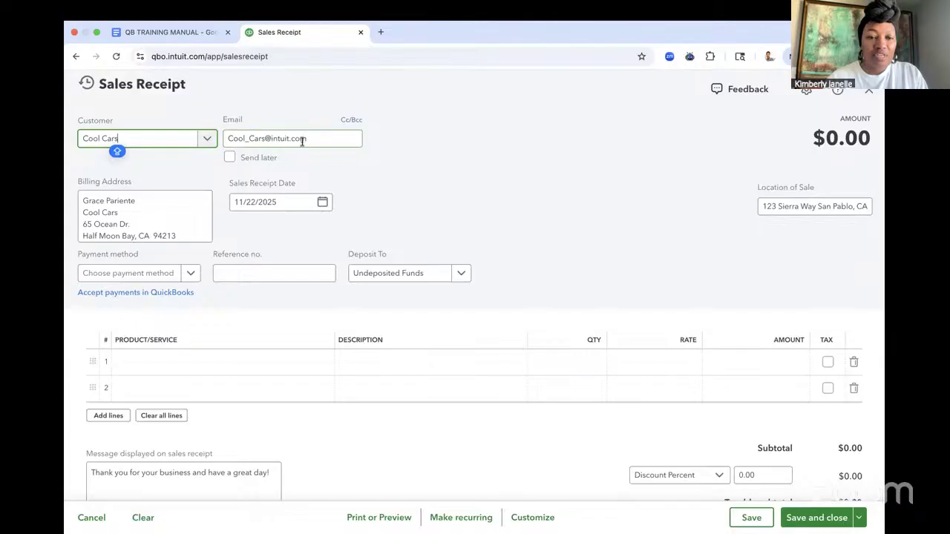
click(230, 158)
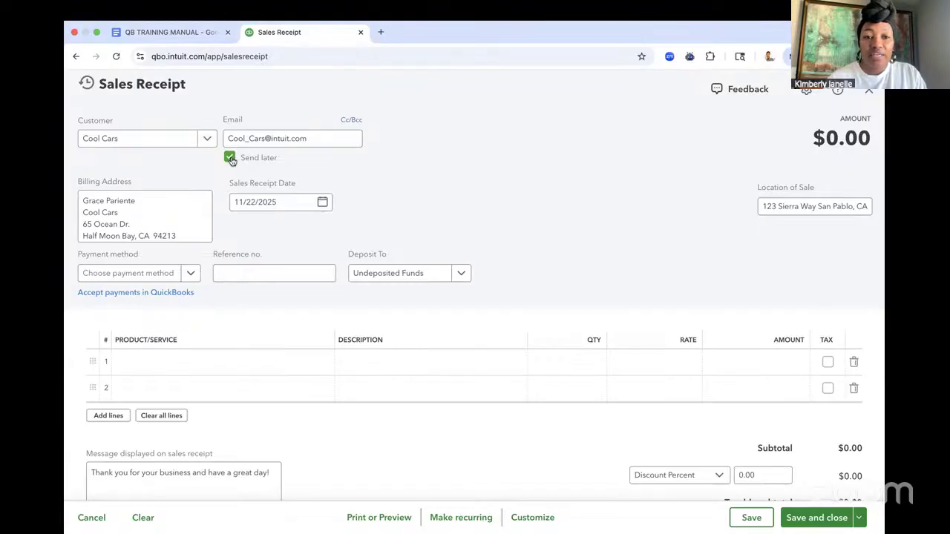
Add the TAX PREPARATION service as the first line at a rate of 500 and make the line non-taxable.
click(220, 362)
scroll(223, 323, down, 4)
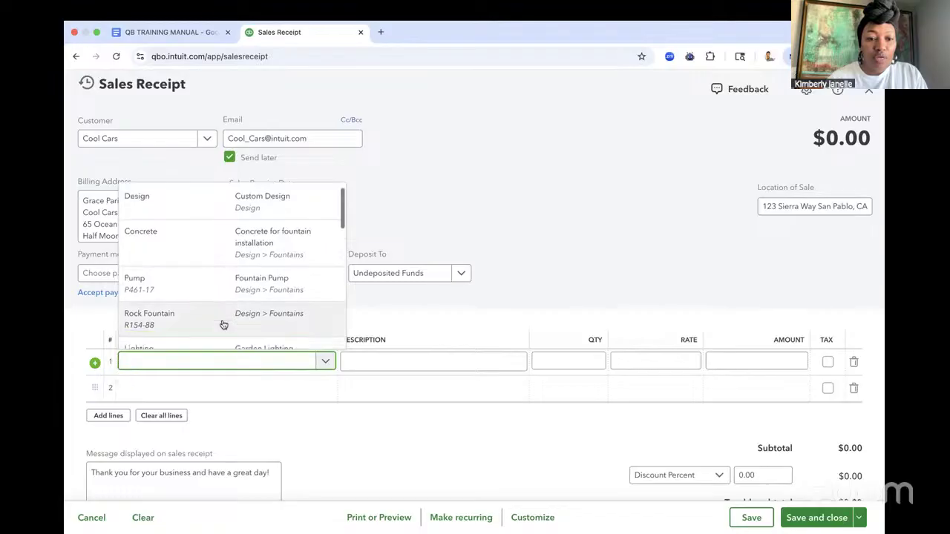
scroll(221, 322, down, 1)
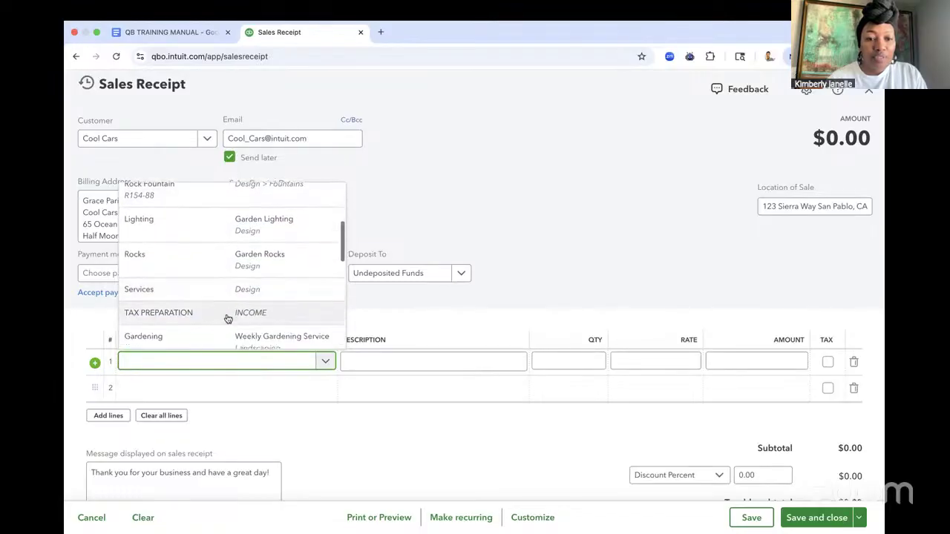
click(227, 318)
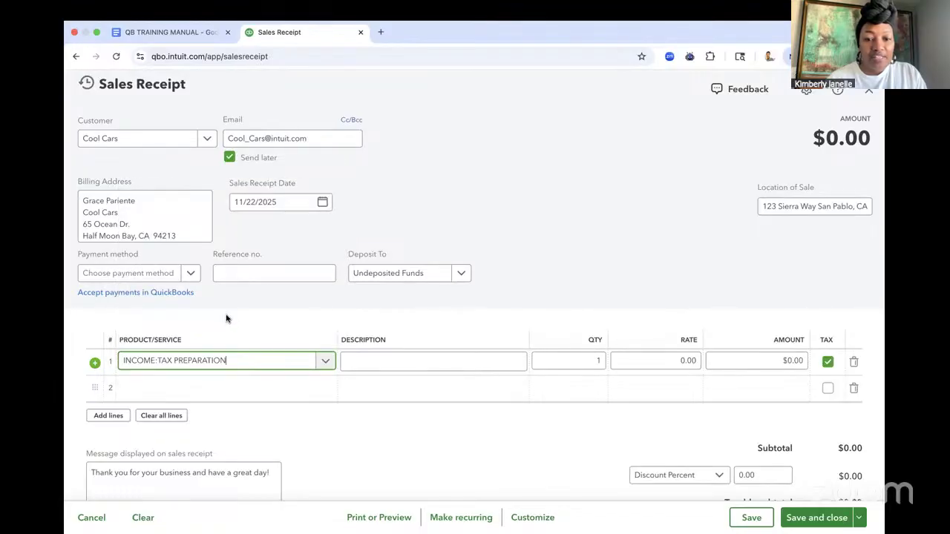
click(682, 369)
text(500)
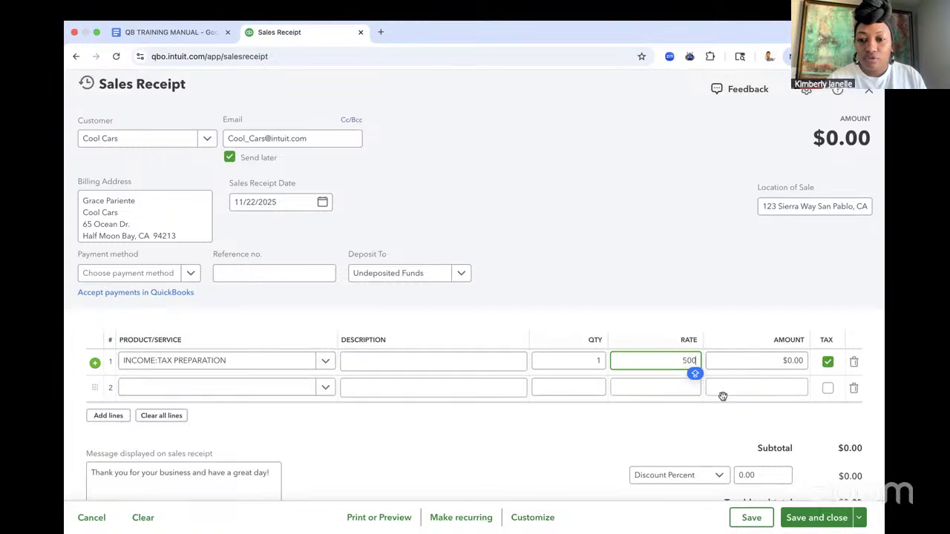
key(Tab)
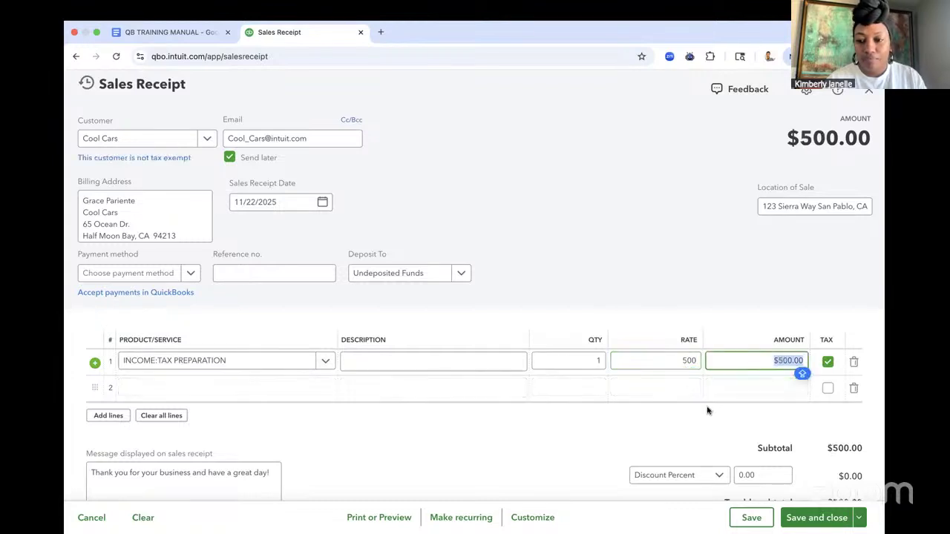
click(828, 366)
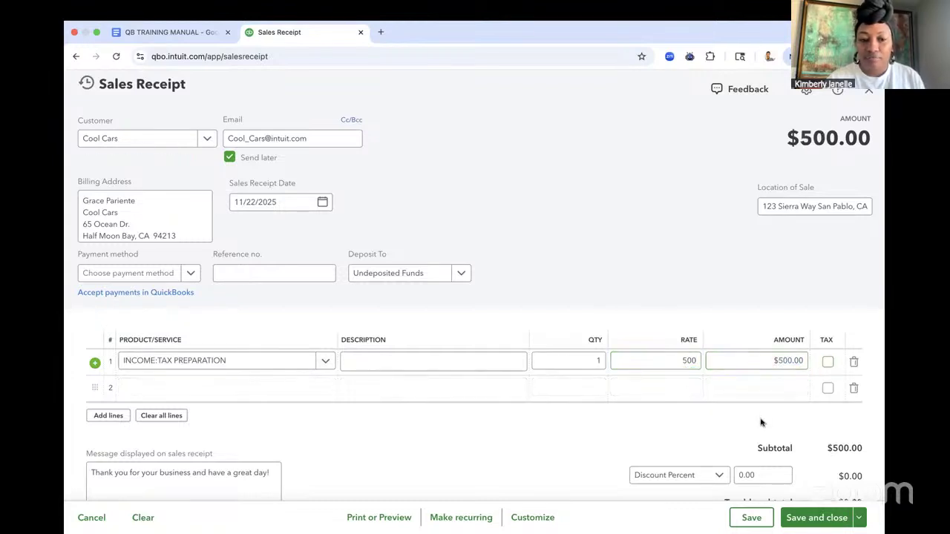
Review the sales receipt's totals and save it with the Save and send option.
scroll(761, 422, down, 3)
scroll(761, 421, down, 4)
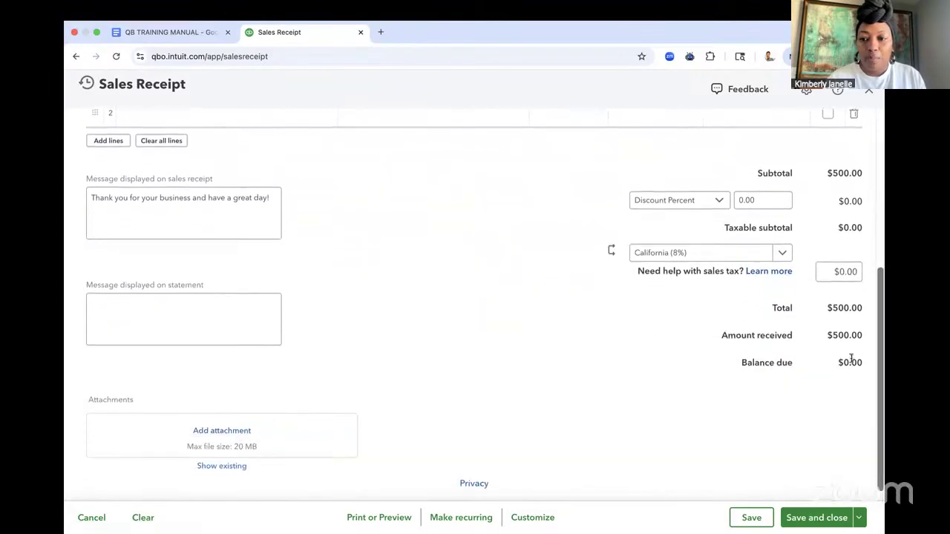
scroll(785, 373, down, 1)
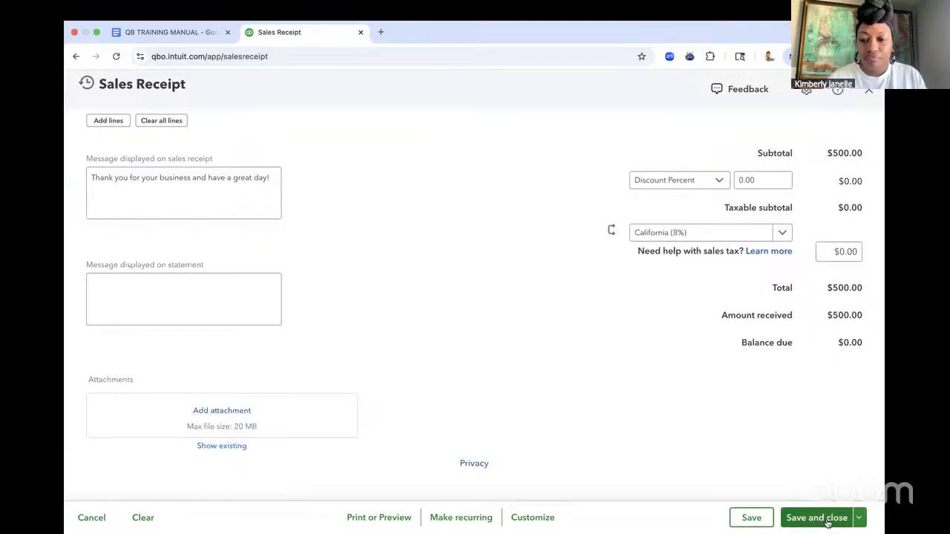
click(861, 519)
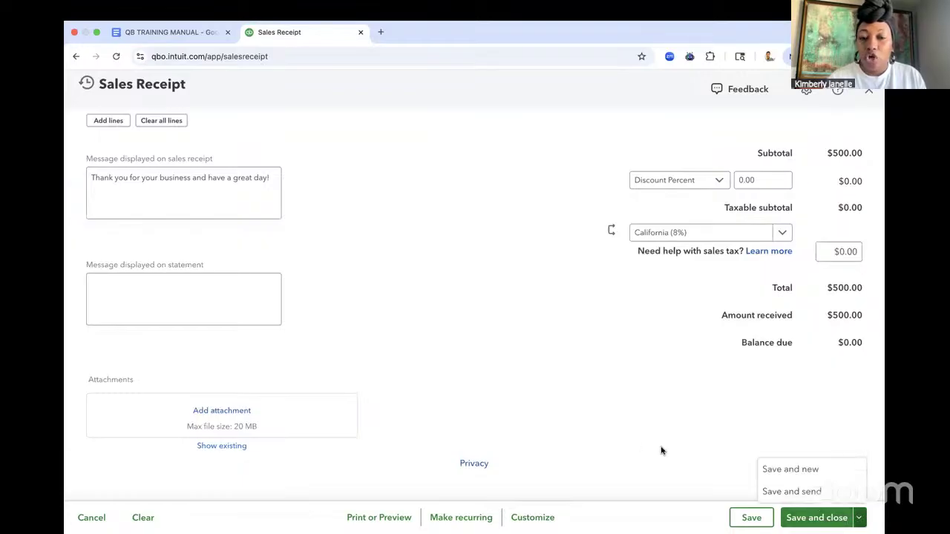
scroll(645, 445, up, 5)
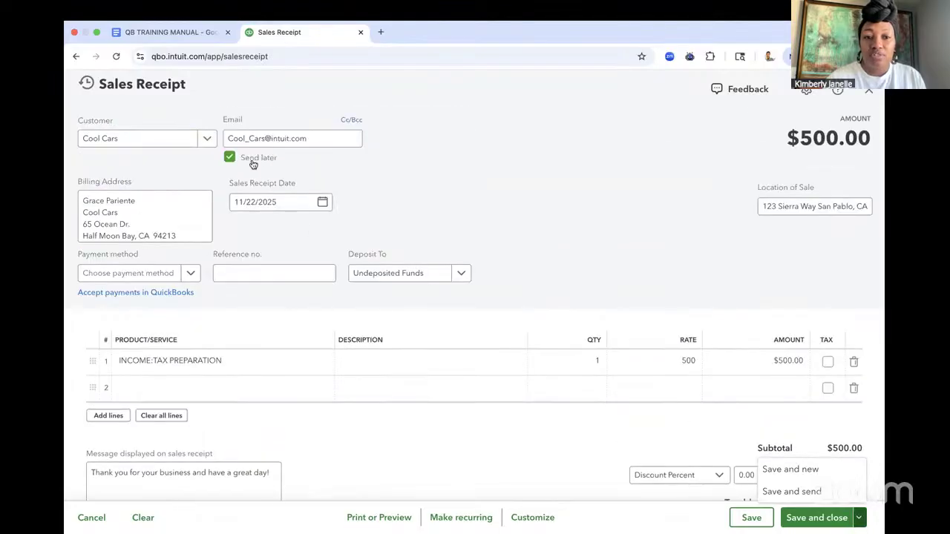
click(806, 494)
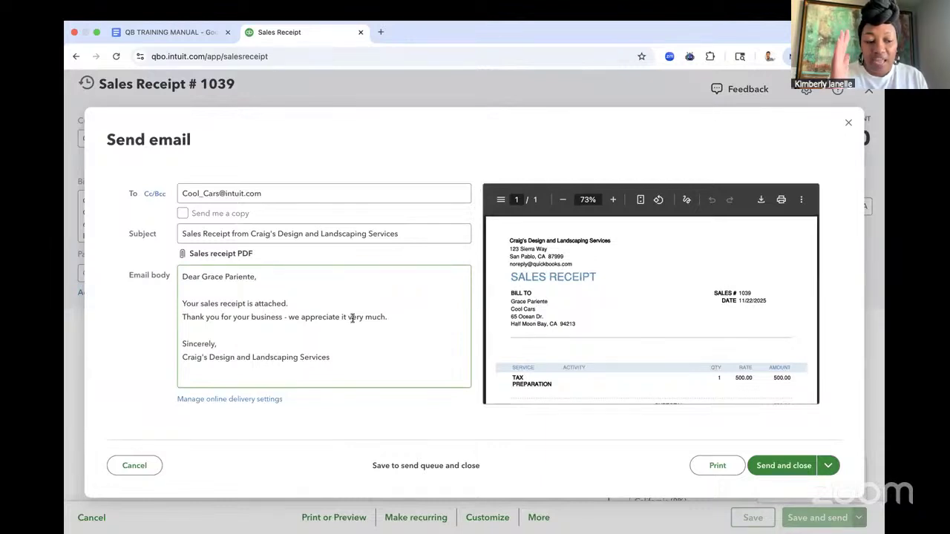
Add the line "COME PICK UP YOUR PAPERWORK TOMORROW!" above the closing of the sales receipt email.
click(216, 330)
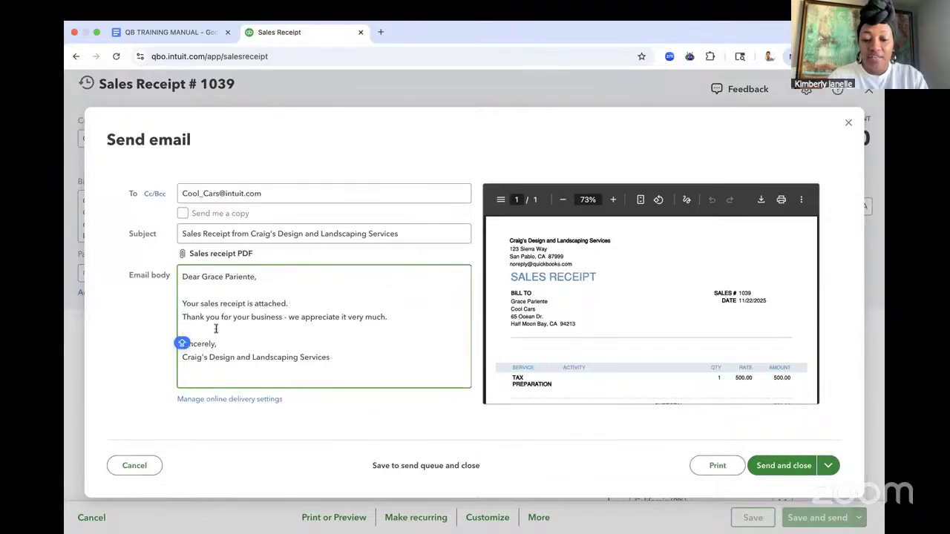
text(COM)
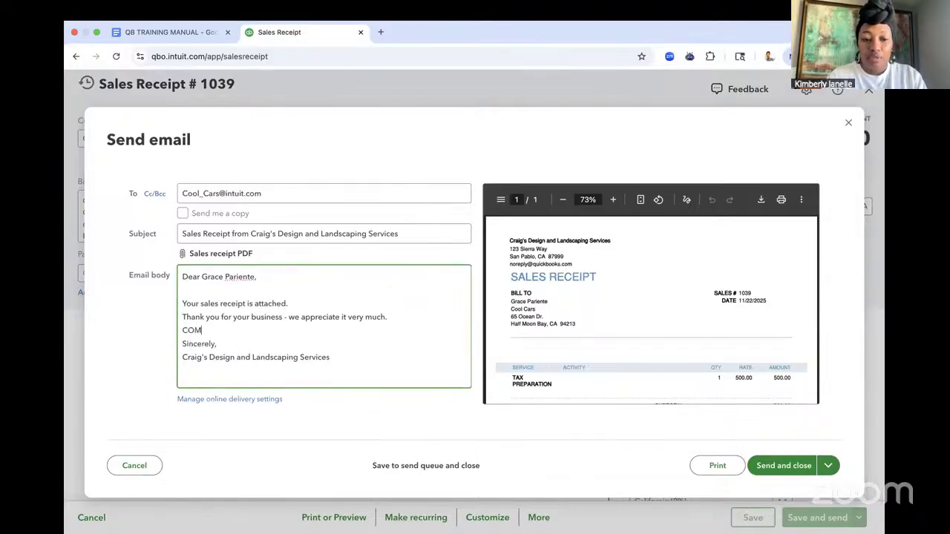
text(E PICK UP YOU)
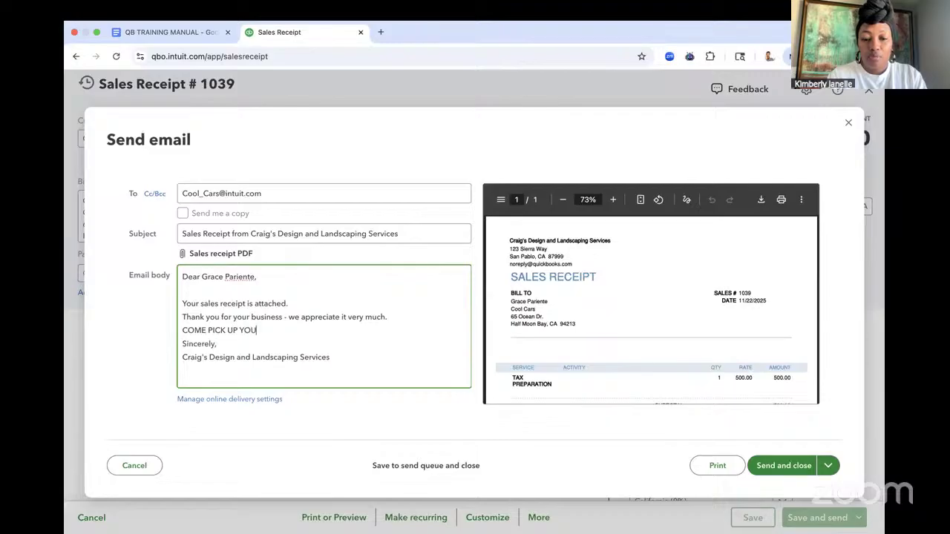
text(R PAPER)
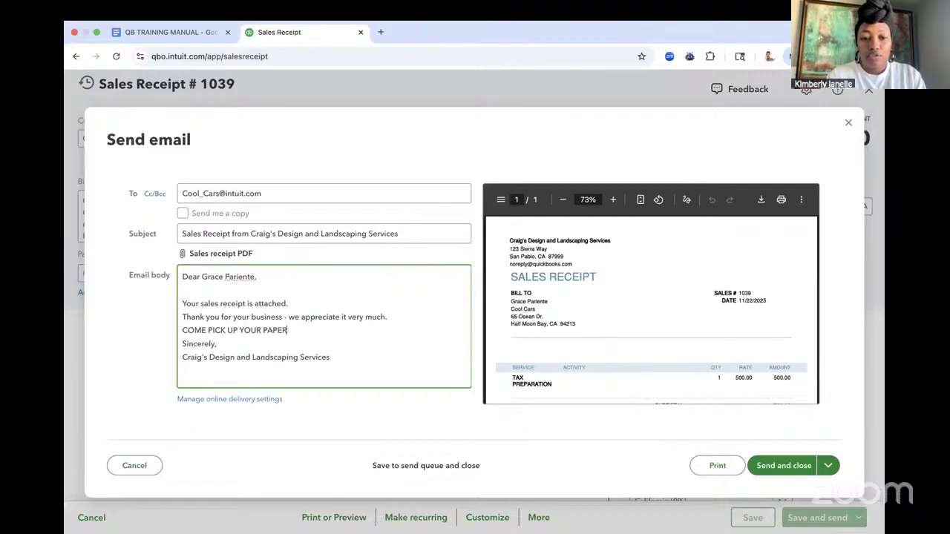
text(WORK TOMORRO)
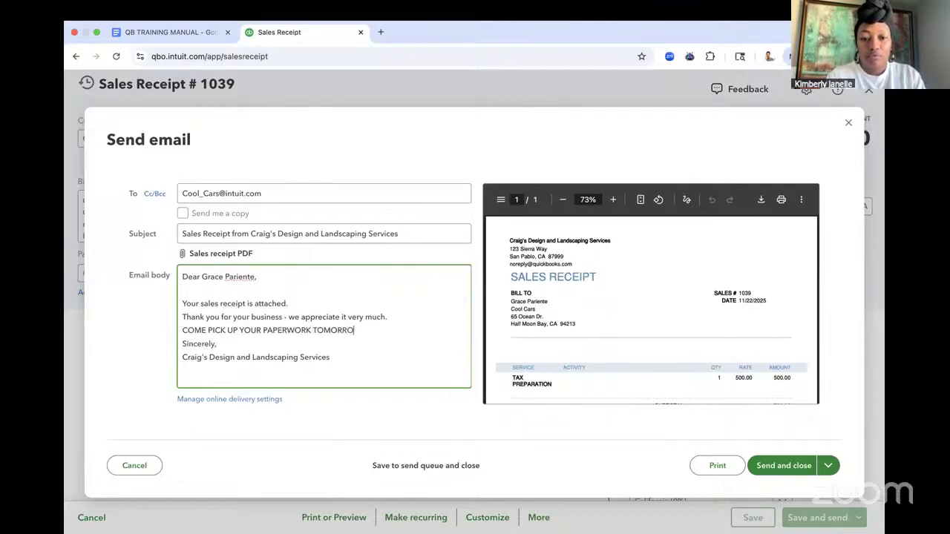
text(W!)
key(Return)
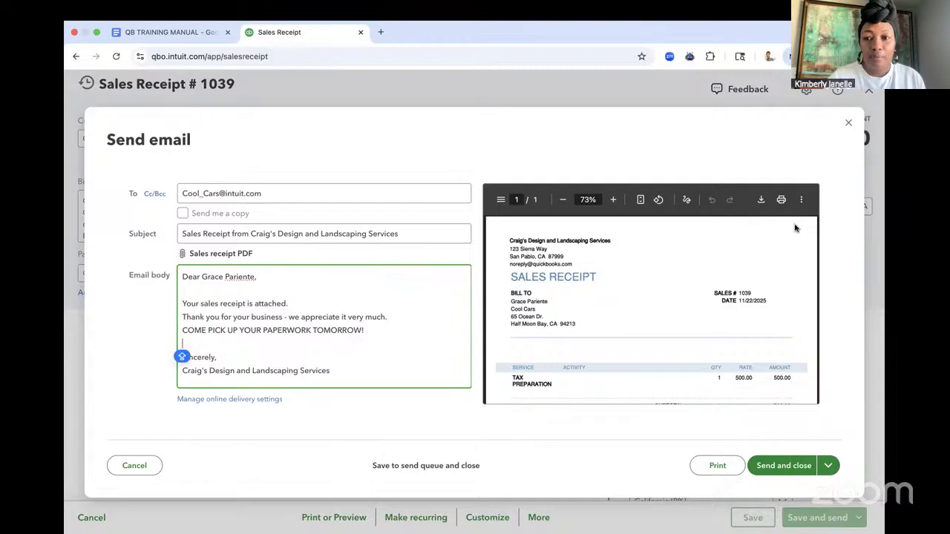
Close the receipt email without sending it and exit the saved sales receipt.
click(849, 124)
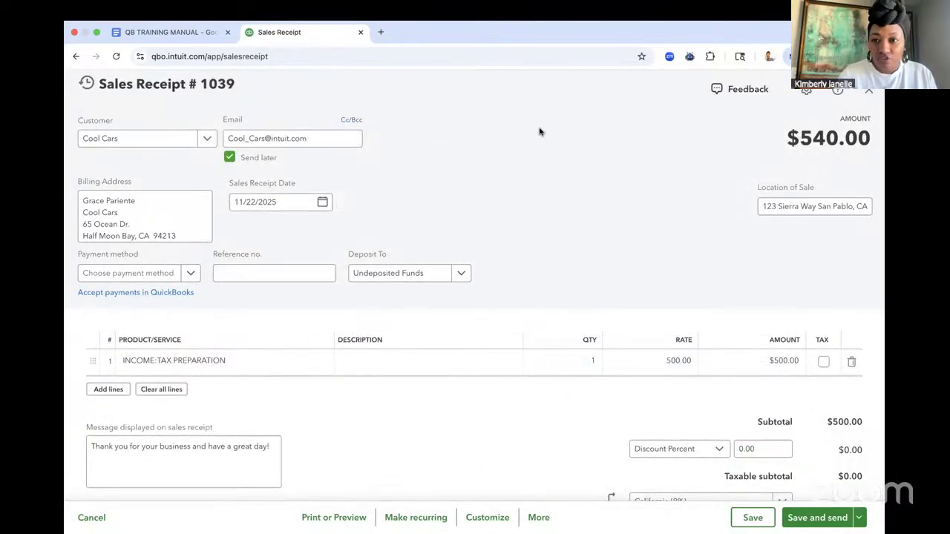
click(870, 92)
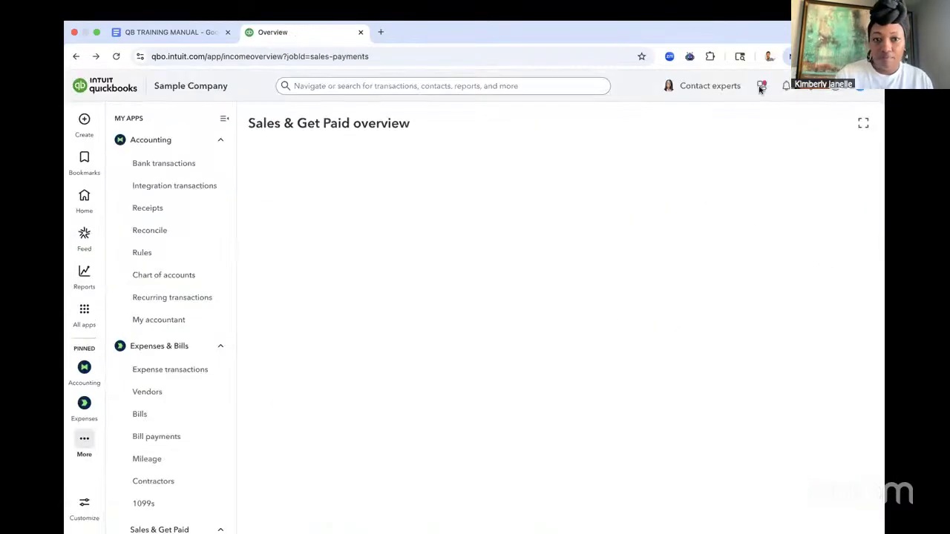
Switch to the training manual in Google Docs and read the bank deposit explanation and the invoice and sales receipt practice examples.
key(ctrl+shift+Tab)
scroll(320, 268, down, 5)
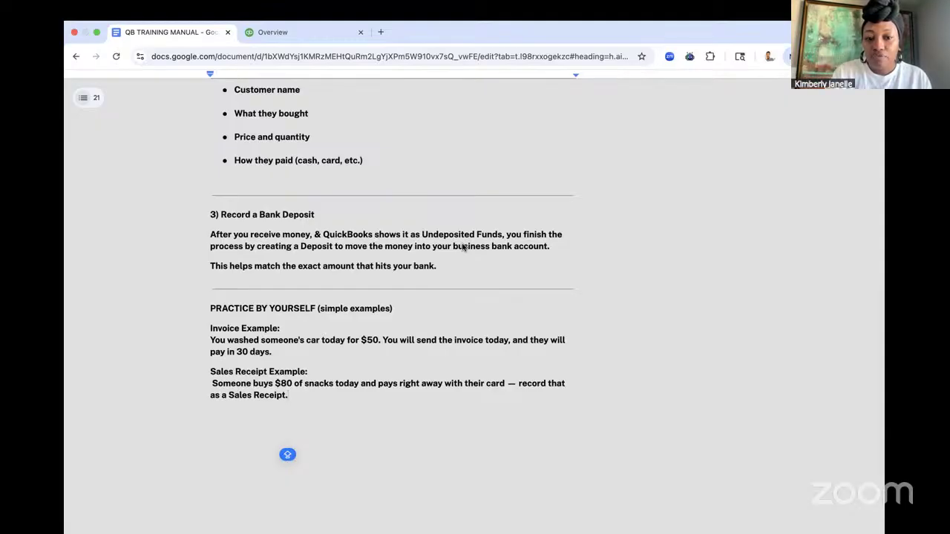
scroll(462, 247, down, 4)
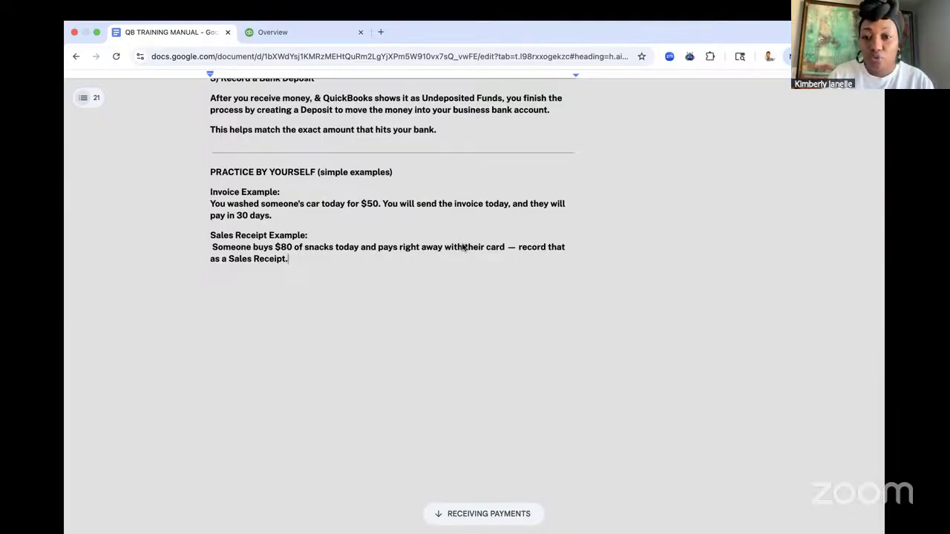
Open the manual's Receiving Payments section and read about payments, recording deposits, the walk-through and the practice examples.
click(503, 513)
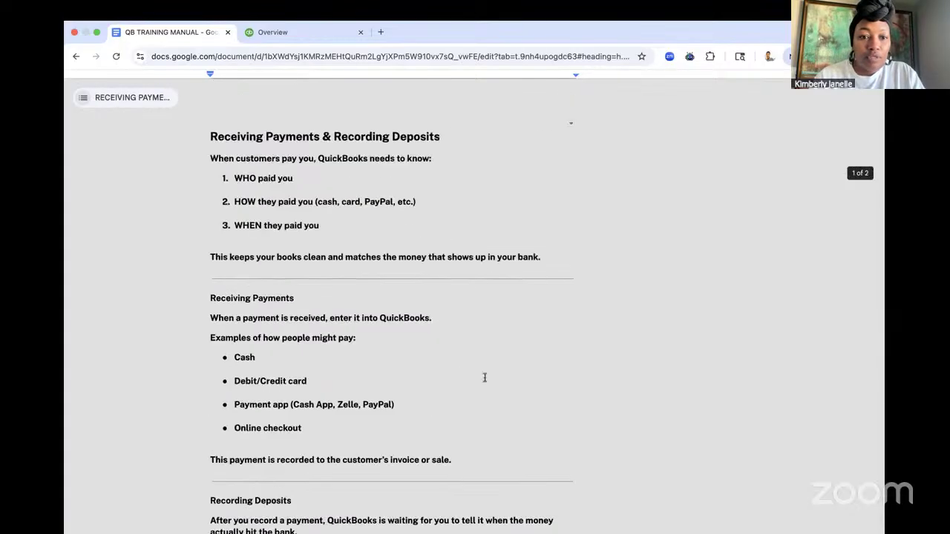
scroll(485, 378, down, 1)
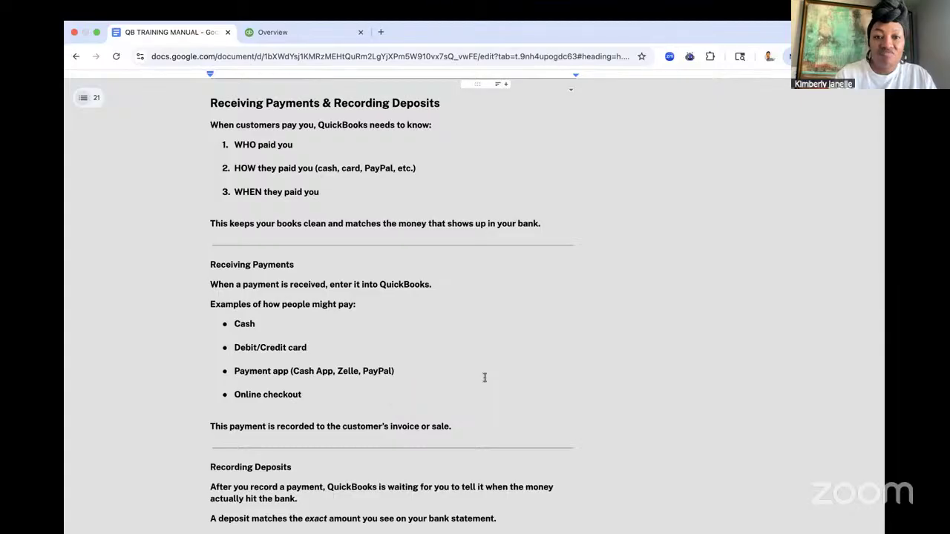
scroll(484, 378, down, 1)
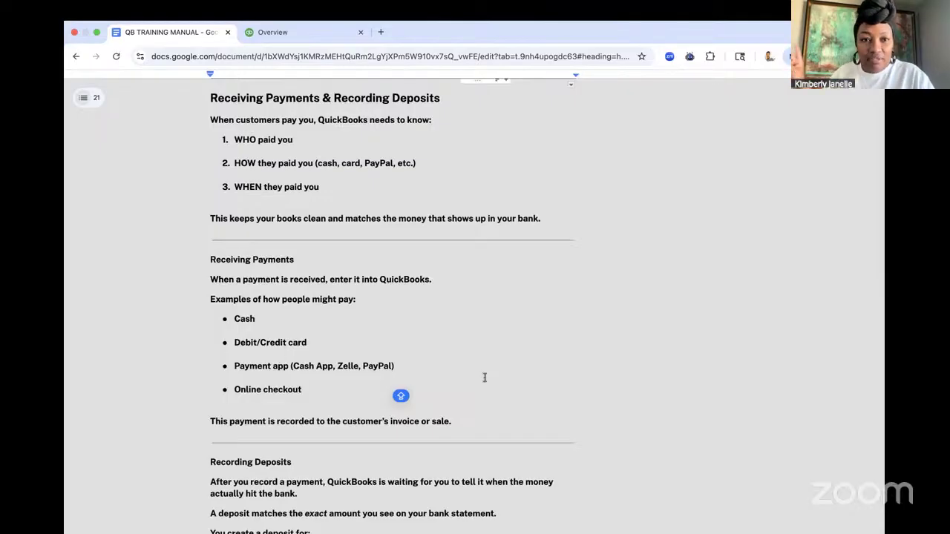
scroll(485, 378, down, 7)
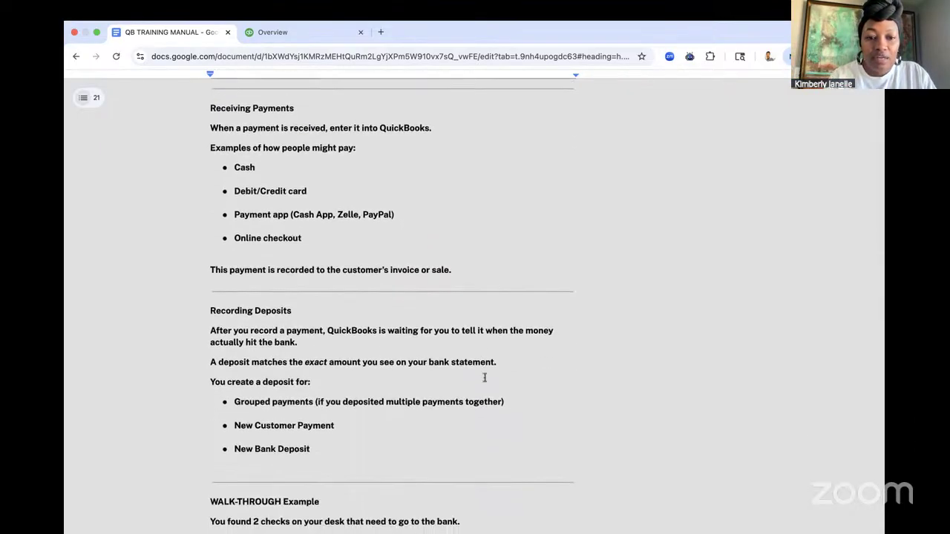
scroll(484, 377, down, 1)
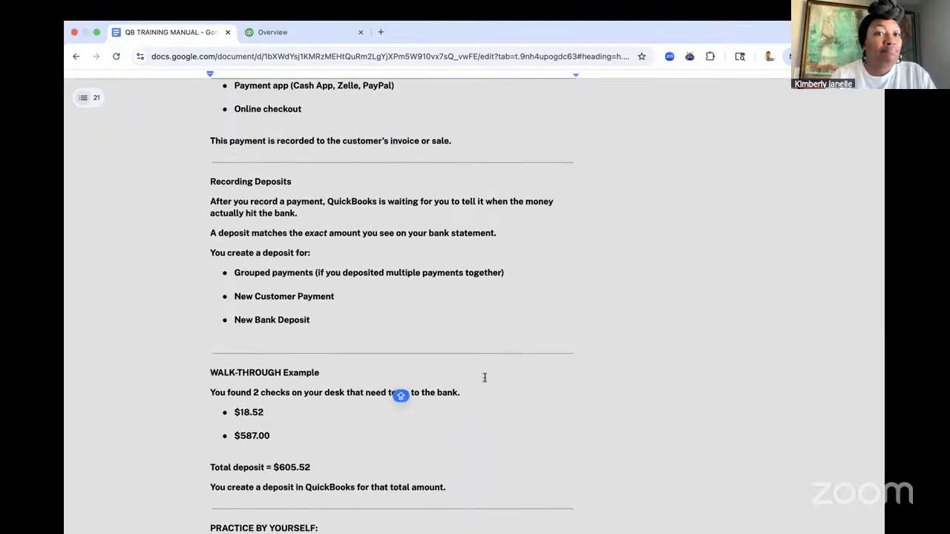
scroll(484, 378, down, 6)
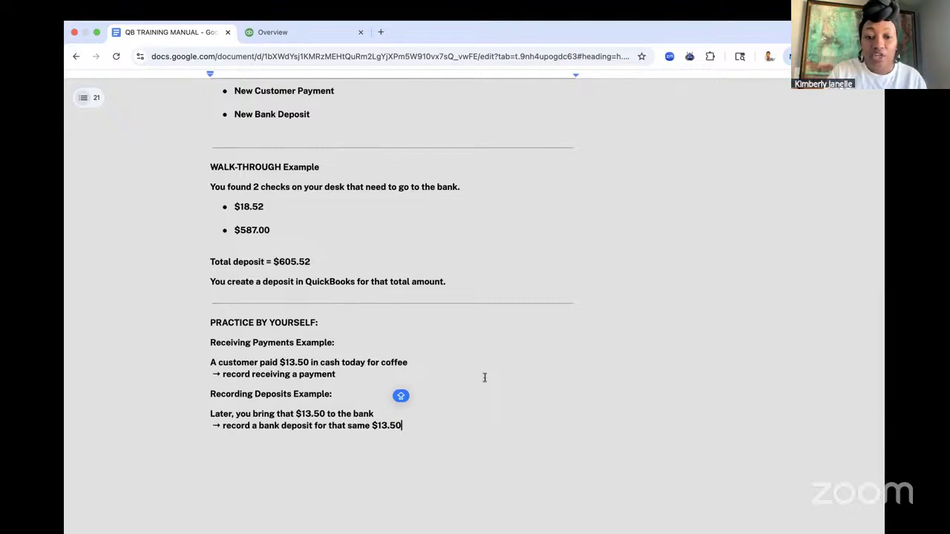
scroll(485, 378, up, 10)
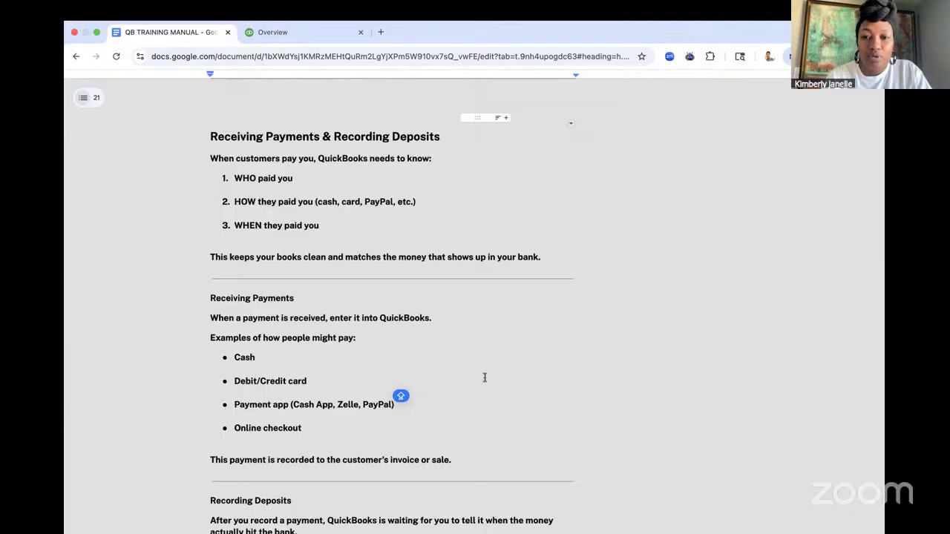
scroll(483, 378, down, 10)
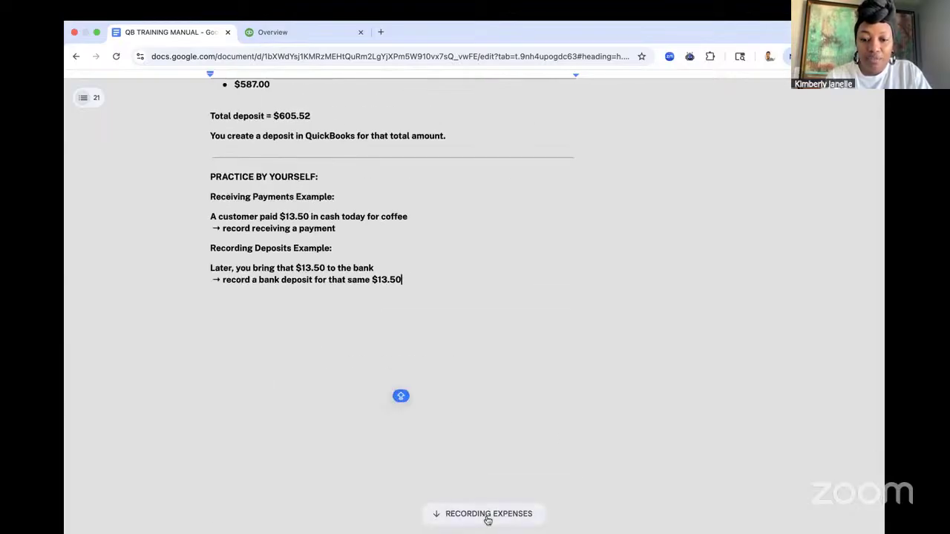
Open the manual's Recording Expenses section and read about data entry, bank feed and receipt capture.
click(487, 519)
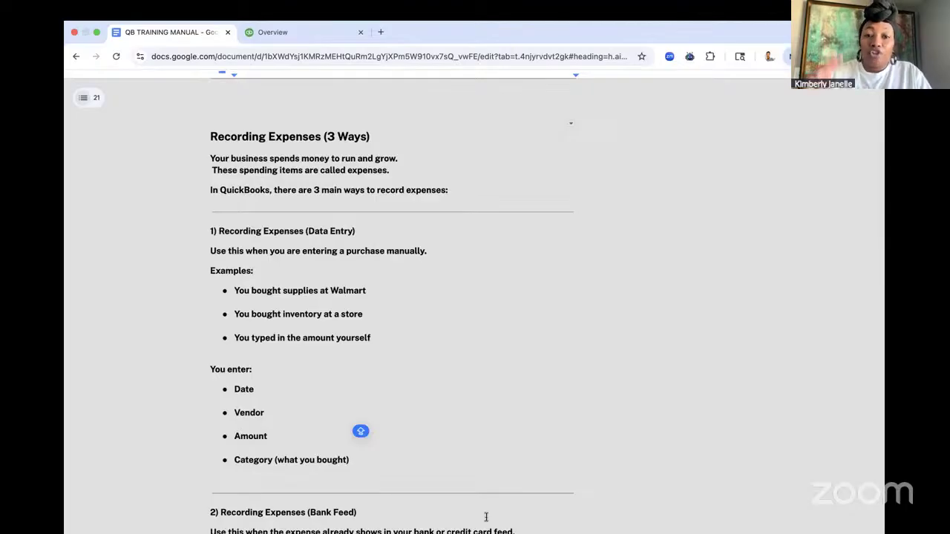
scroll(485, 516, down, 2)
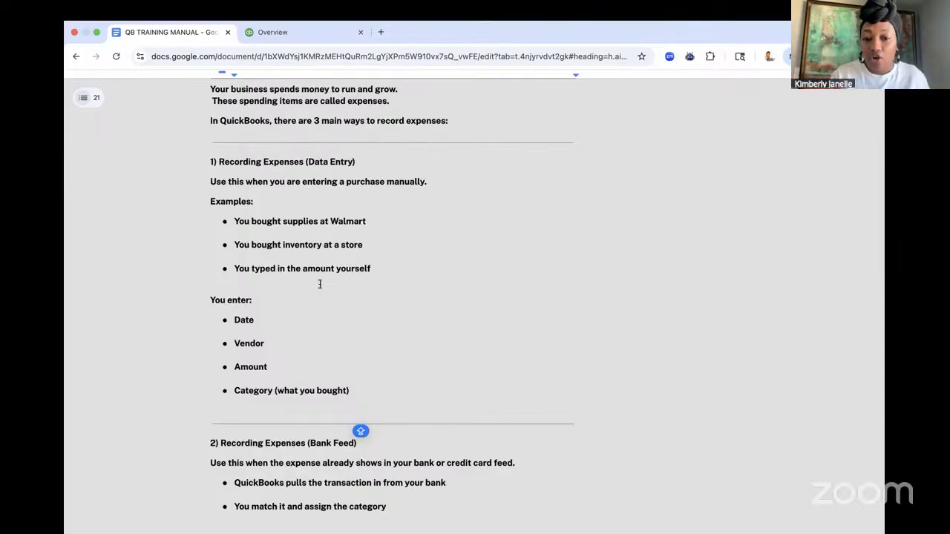
scroll(320, 283, down, 1)
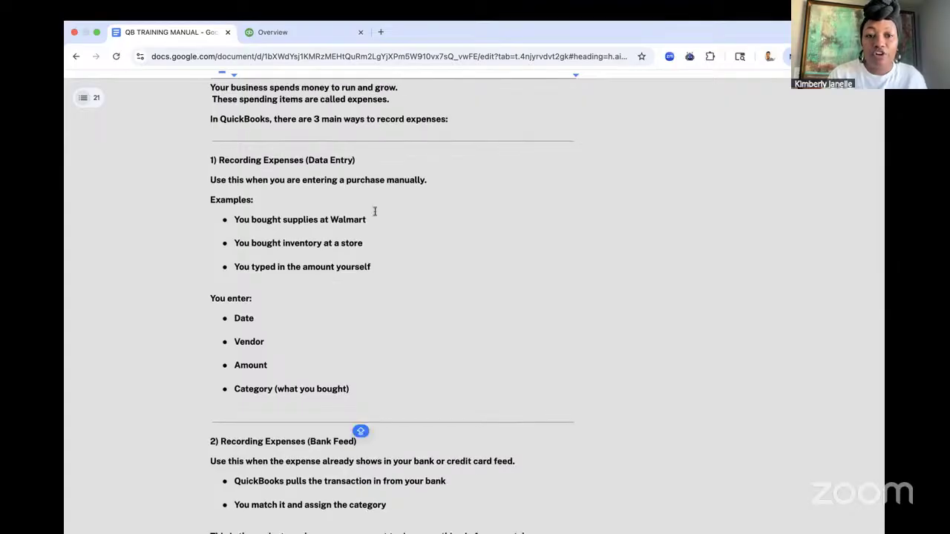
scroll(275, 223, down, 5)
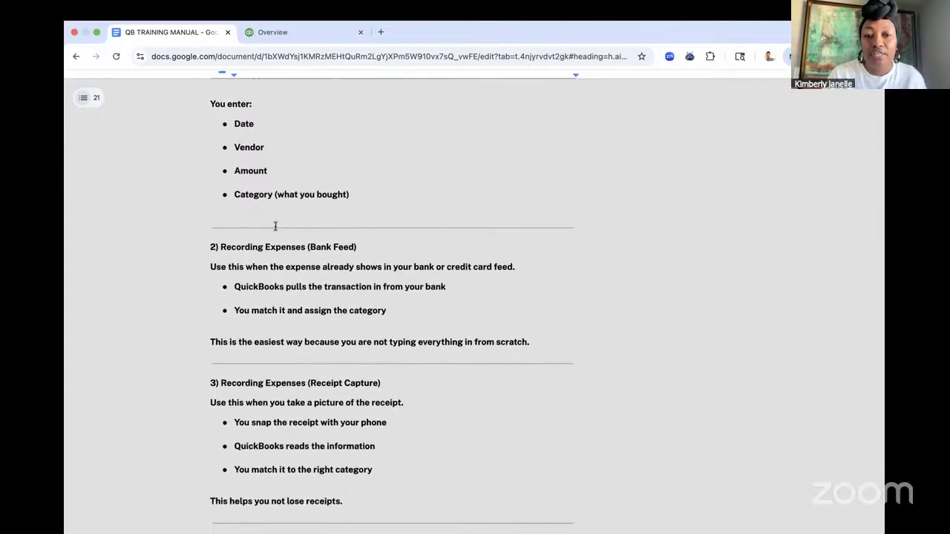
Read the bank feed, receipt capture, walk-through and practice examples in the manual's Recording Expenses section.
scroll(274, 226, down, 1)
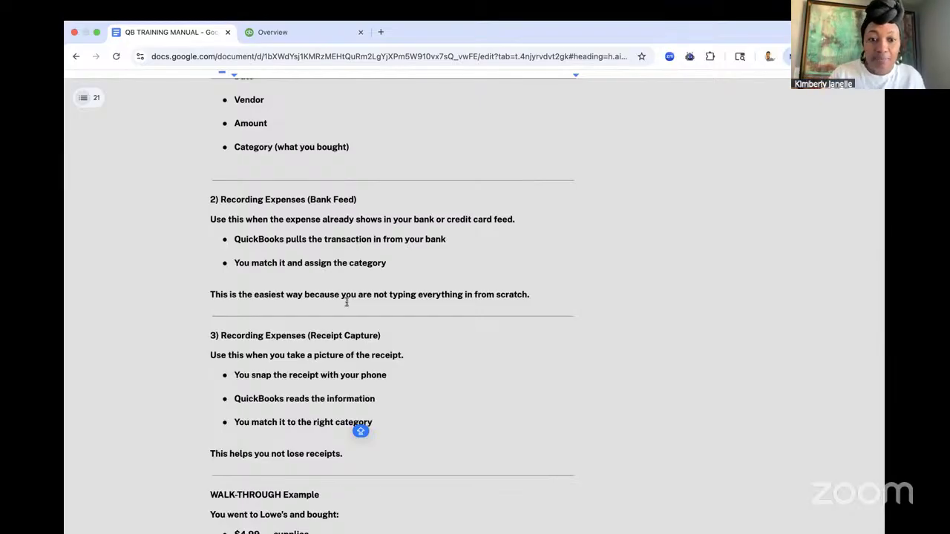
scroll(346, 300, down, 2)
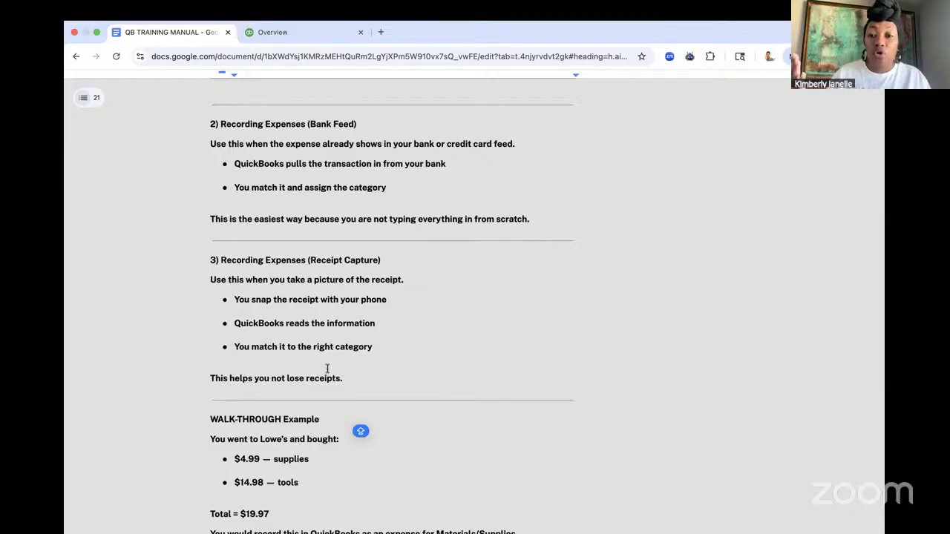
scroll(327, 368, down, 5)
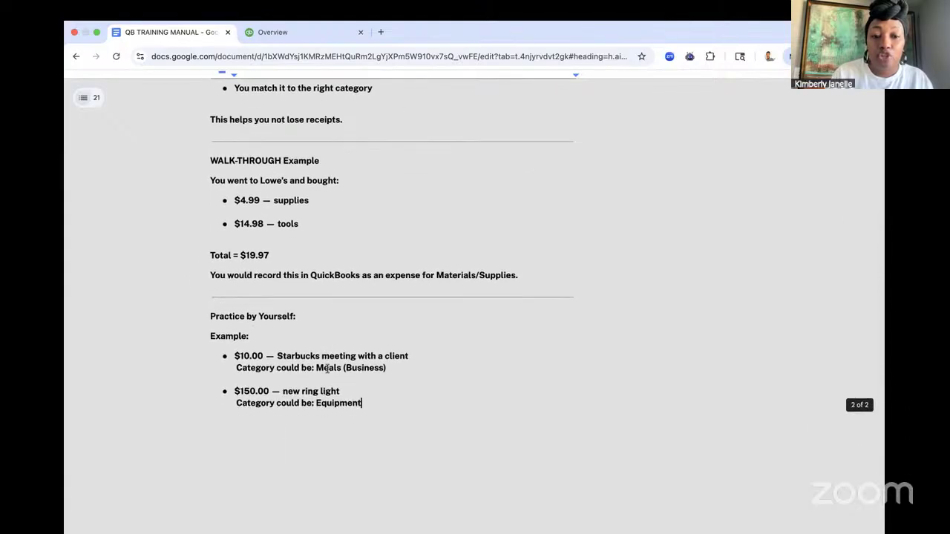
scroll(327, 368, down, 1)
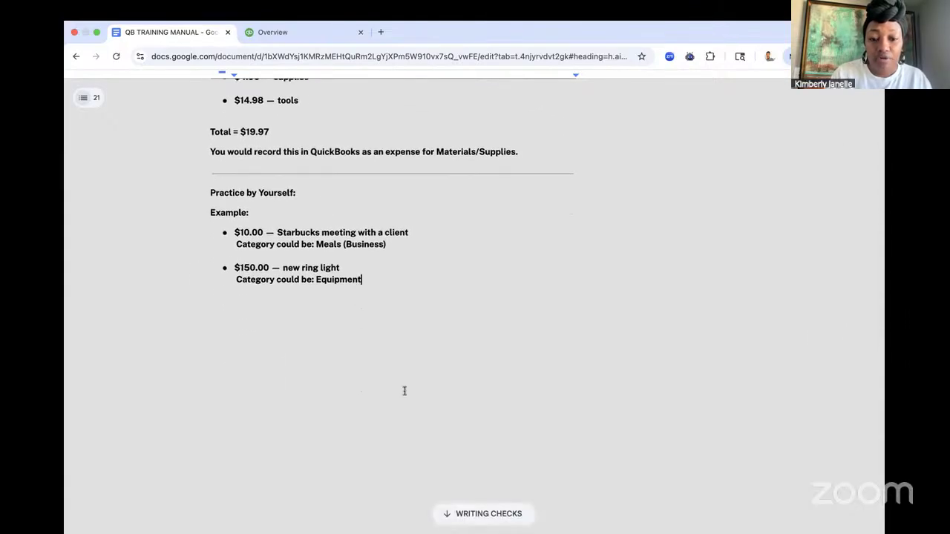
Open the manual's Writing Checks section and read about checks, recording transfers, the walk-through, practice and petty cash examples.
click(501, 523)
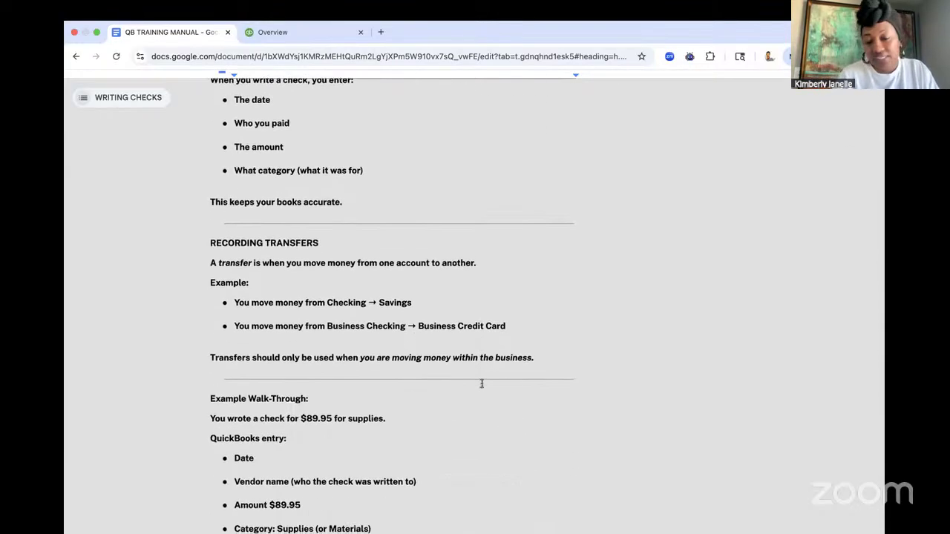
scroll(481, 383, down, 2)
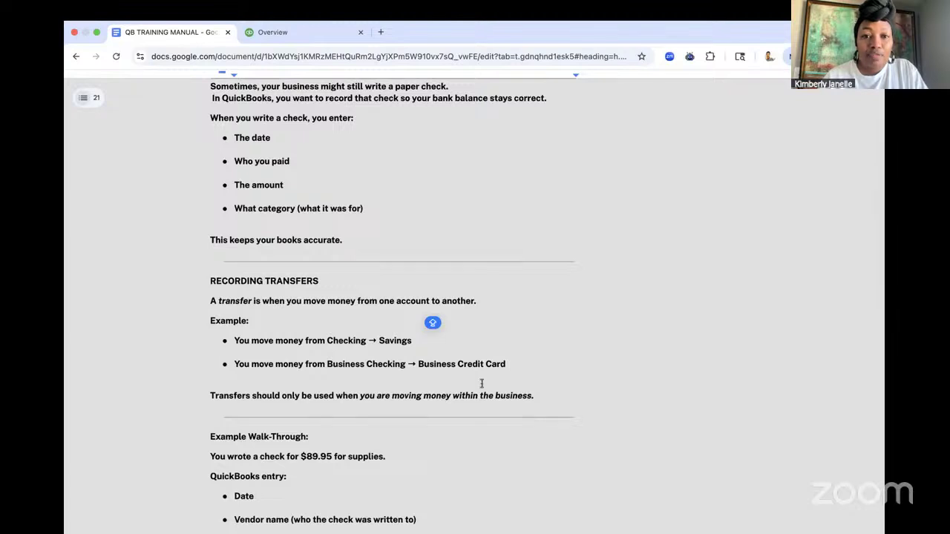
scroll(482, 383, down, 3)
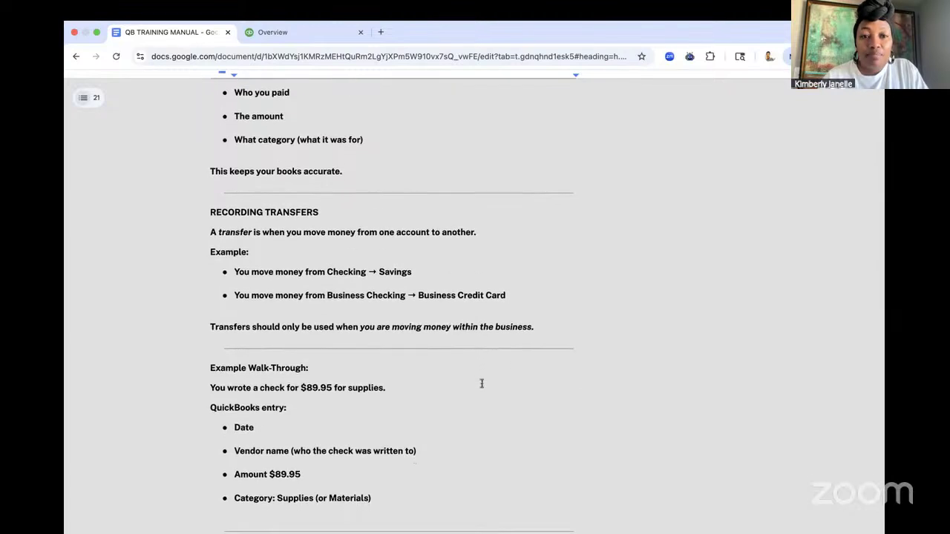
scroll(482, 383, down, 1)
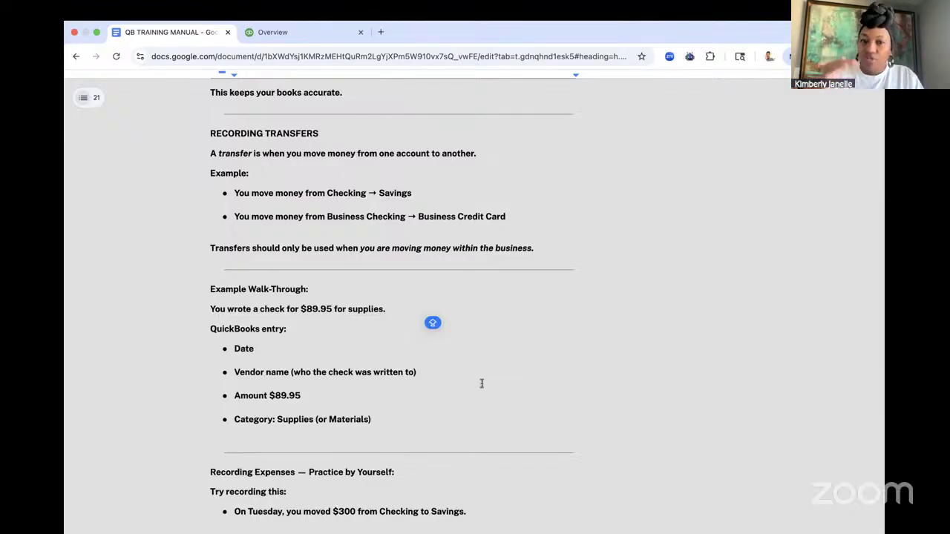
scroll(482, 383, down, 3)
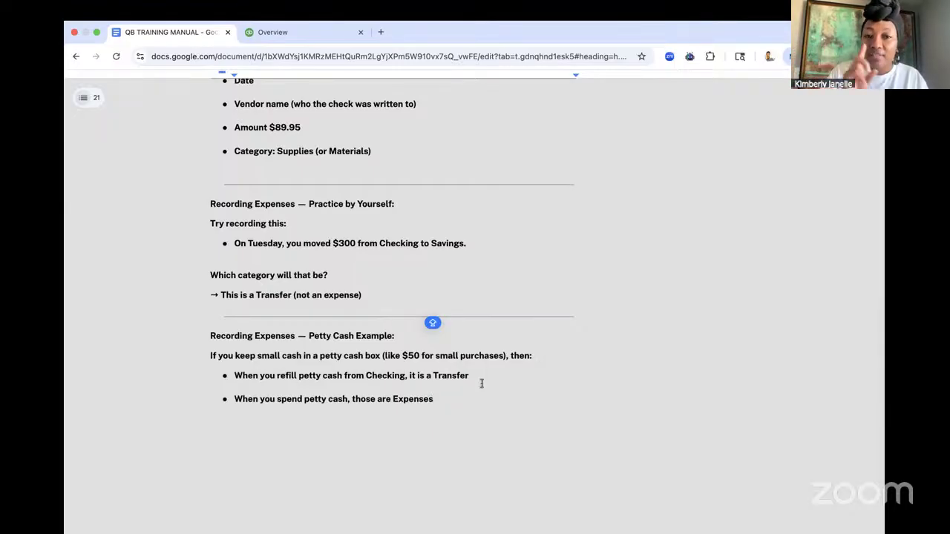
scroll(481, 383, down, 3)
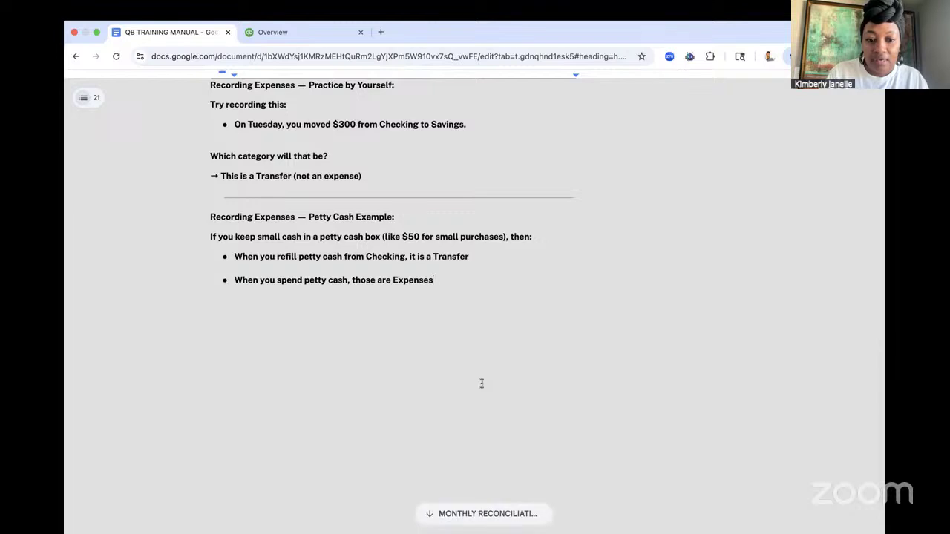
Open the manual's Monthly Reconciliation section and read why it matters, how it works and the balance example.
click(487, 515)
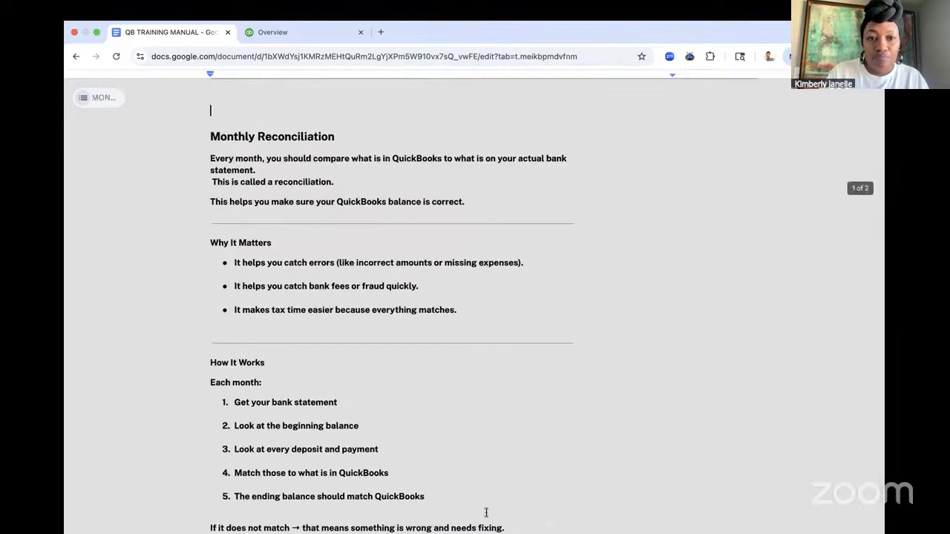
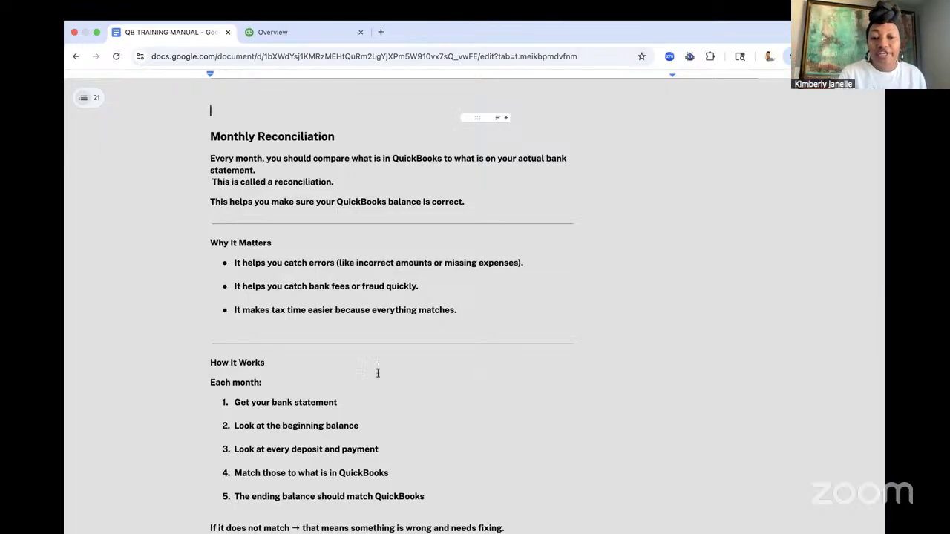
scroll(354, 383, down, 4)
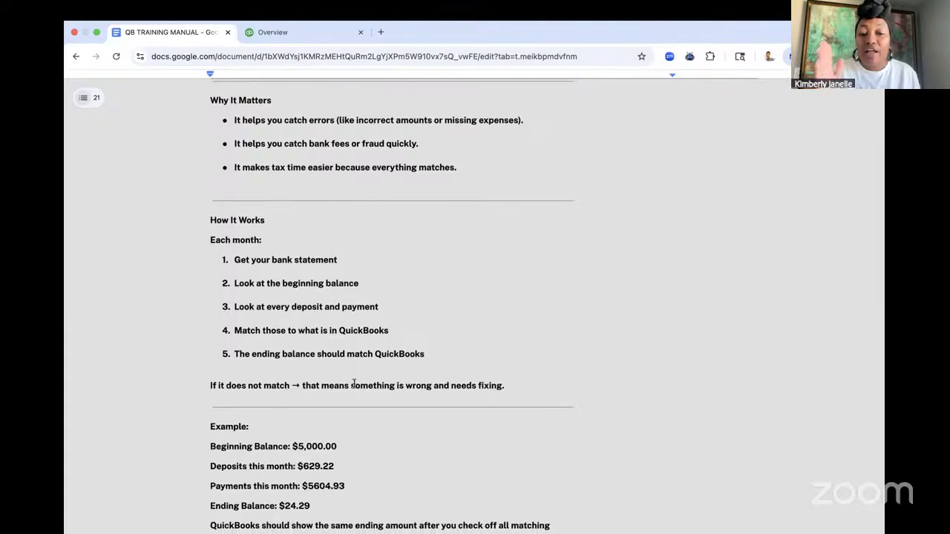
scroll(354, 384, down, 2)
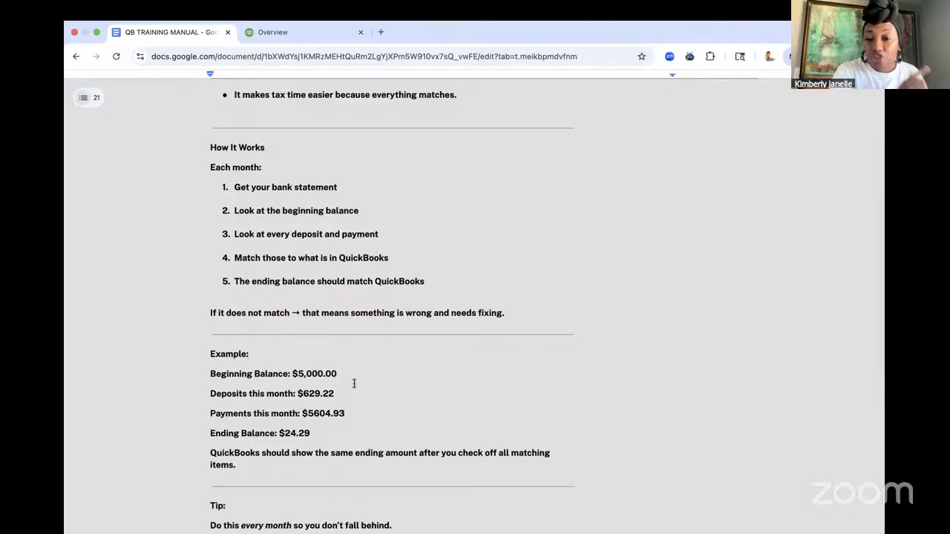
Switch to QuickBooks and open the Reconcile page, dismissing the introduction and keeping the existing reconciliation experience.
click(274, 37)
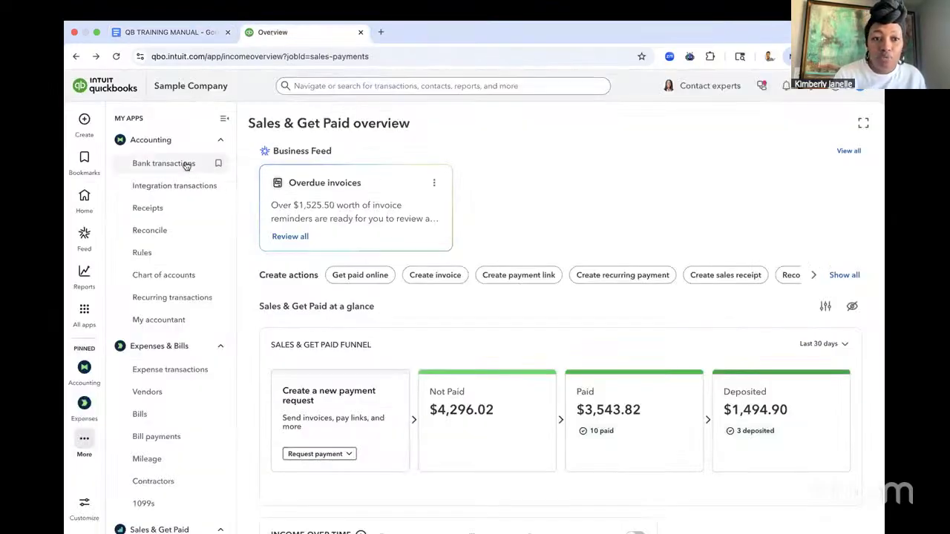
click(173, 164)
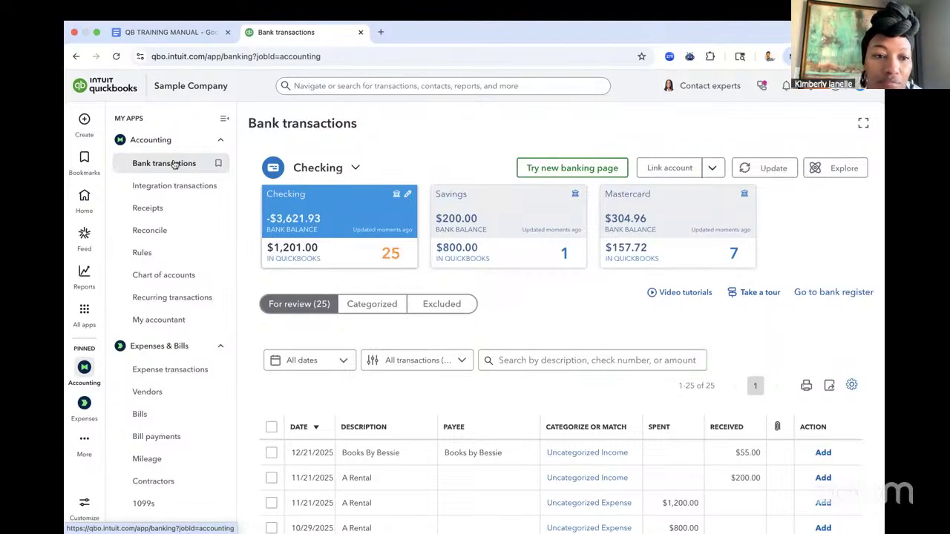
click(161, 231)
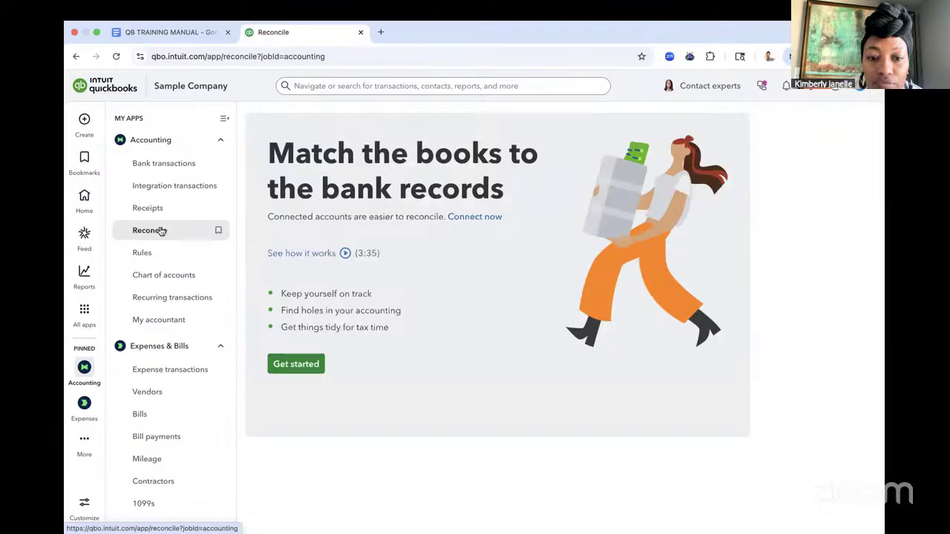
click(310, 362)
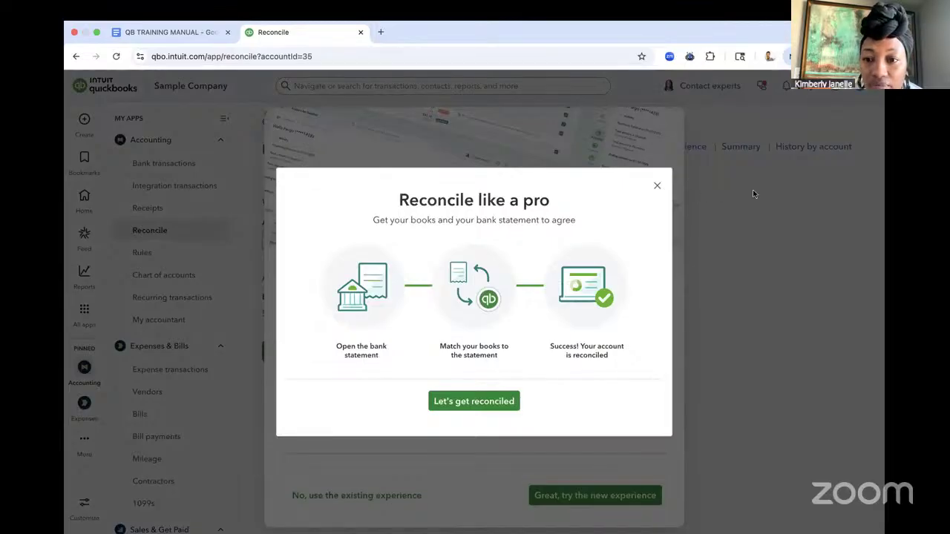
click(657, 185)
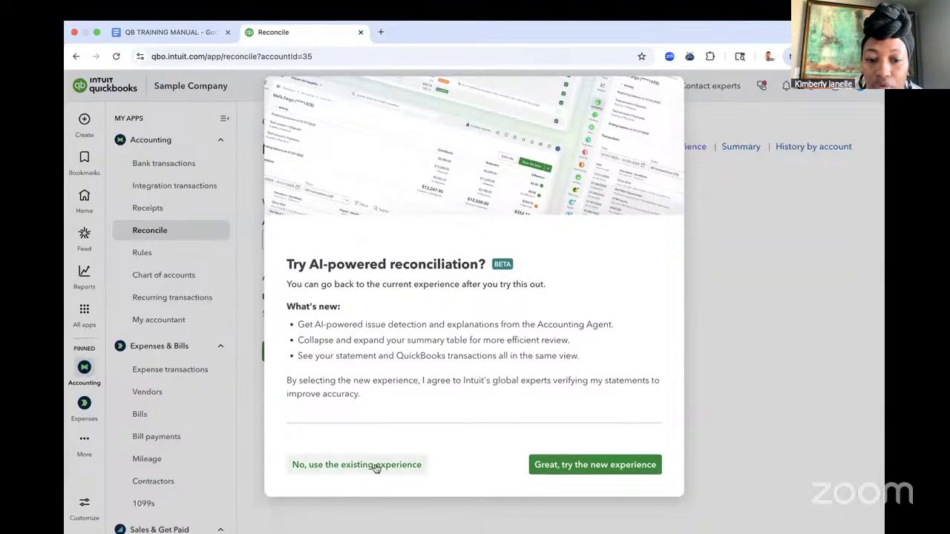
click(375, 465)
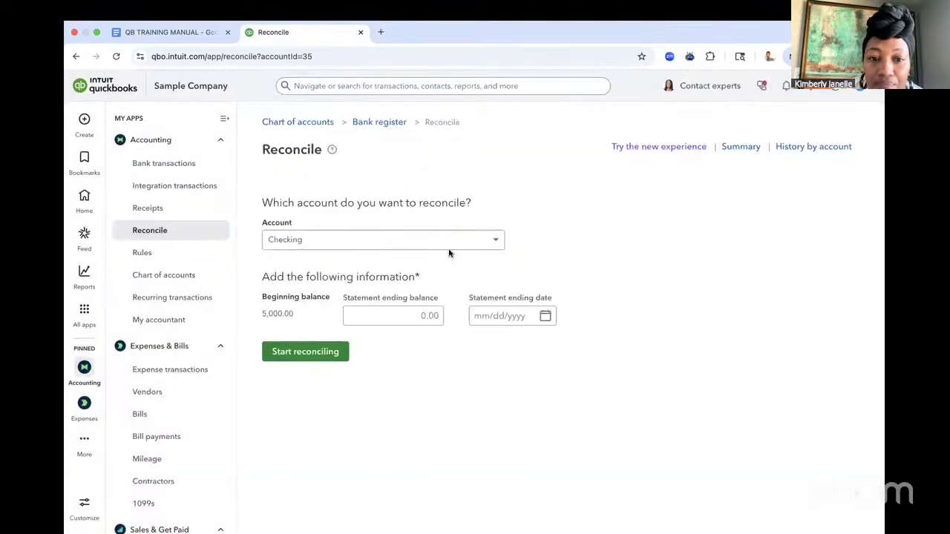
For the Checking account, set the statement ending balance to 2,345.54 and the statement ending date to 11/05/2025.
click(389, 315)
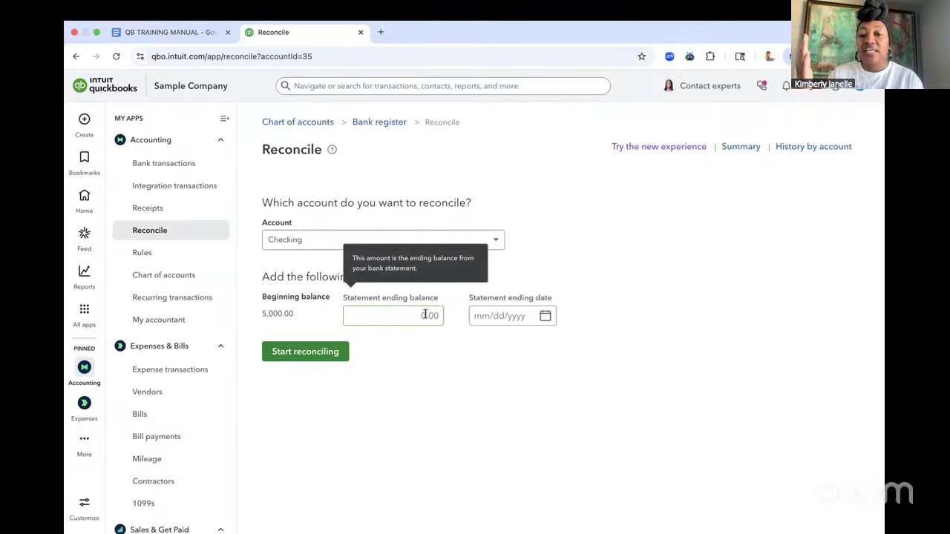
click(425, 315)
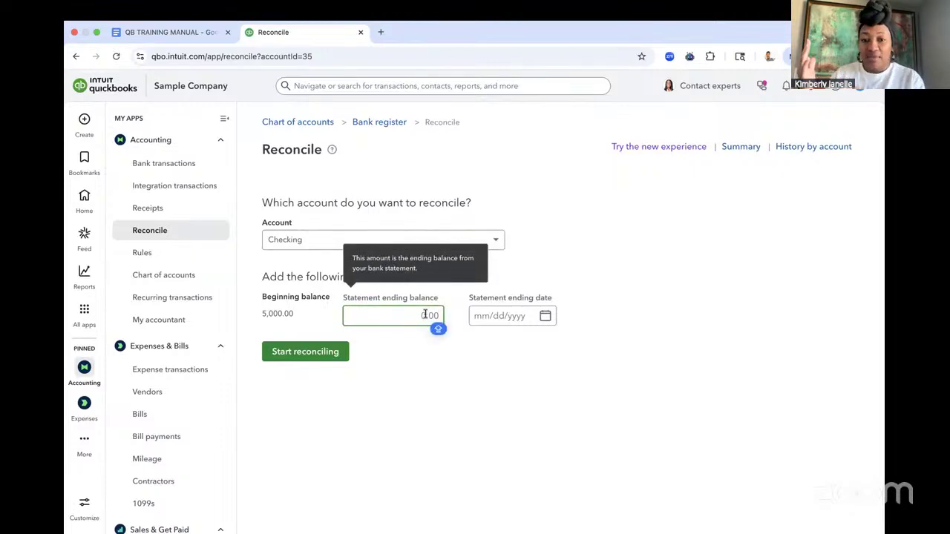
text(2345)
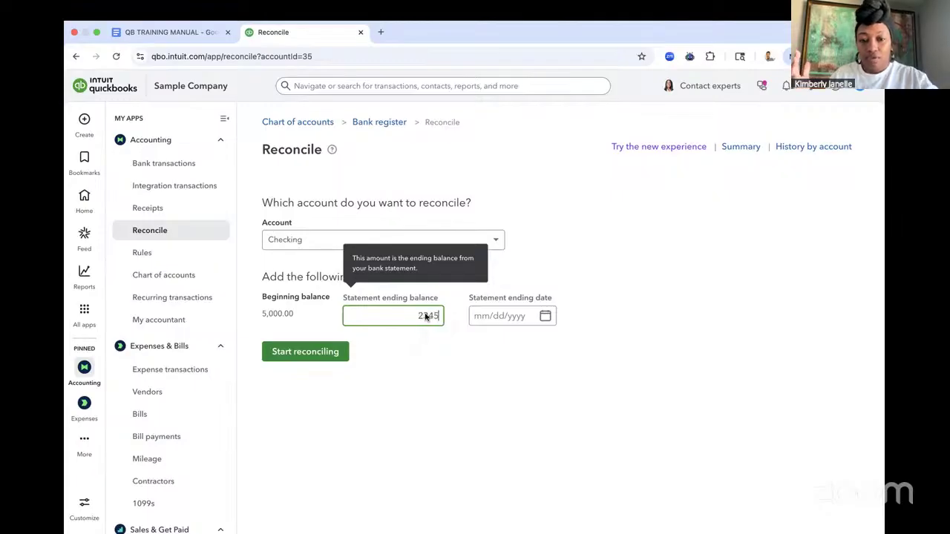
text(.54)
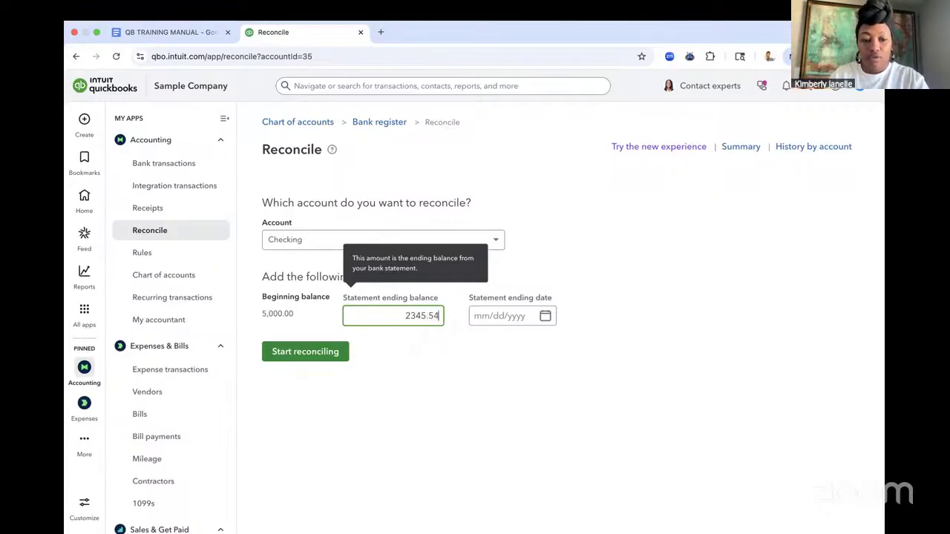
key(Tab)
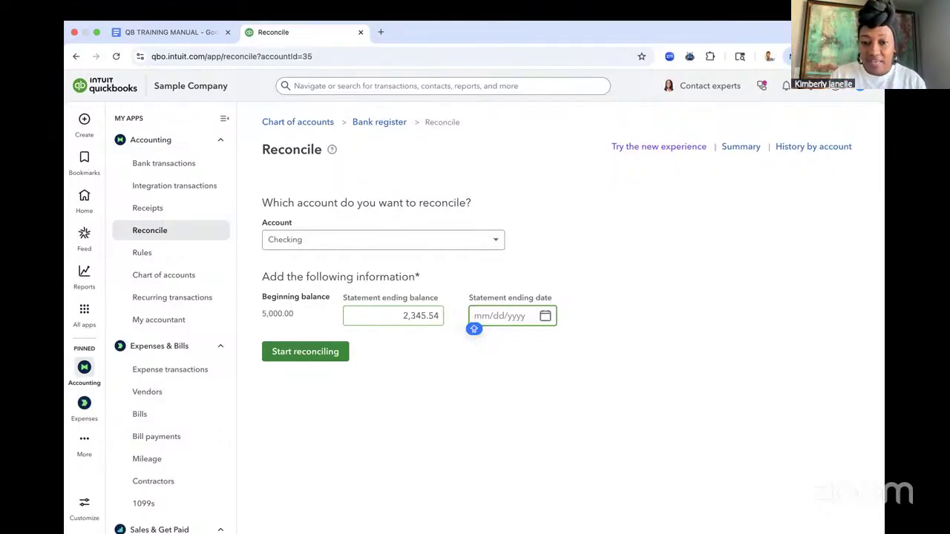
click(544, 317)
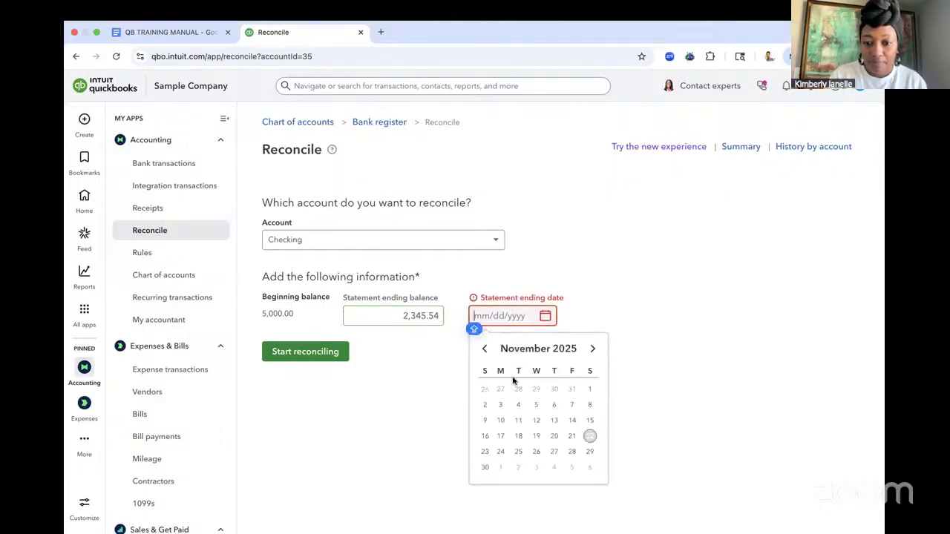
click(535, 404)
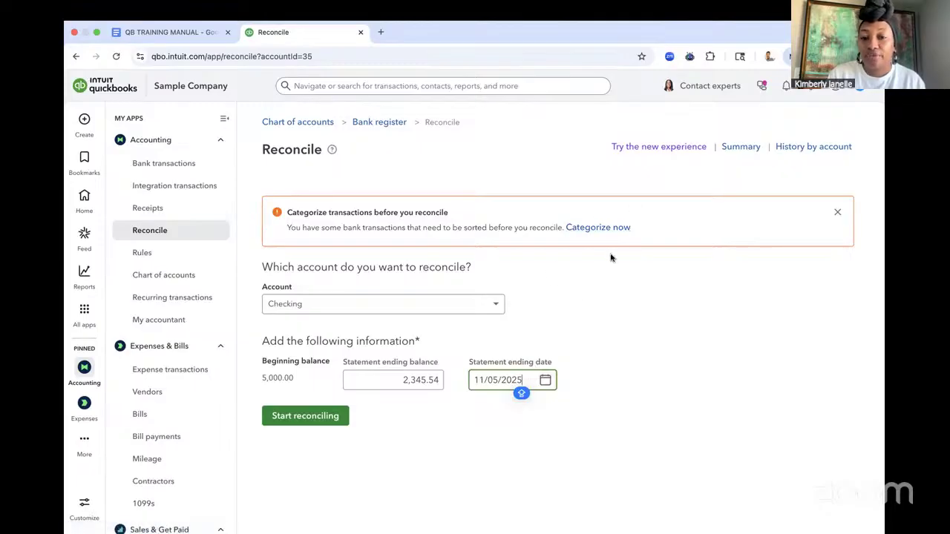
Go to the Checking transactions that need categorizing before reconciliation and accept suggested matches, starting with the 10/26/2025 deposit of $868.15.
click(613, 228)
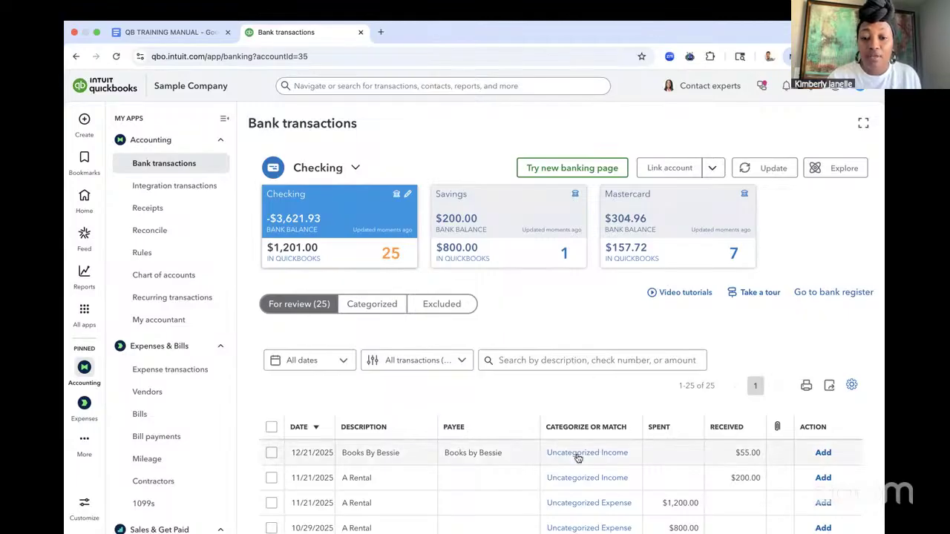
scroll(577, 458, down, 3)
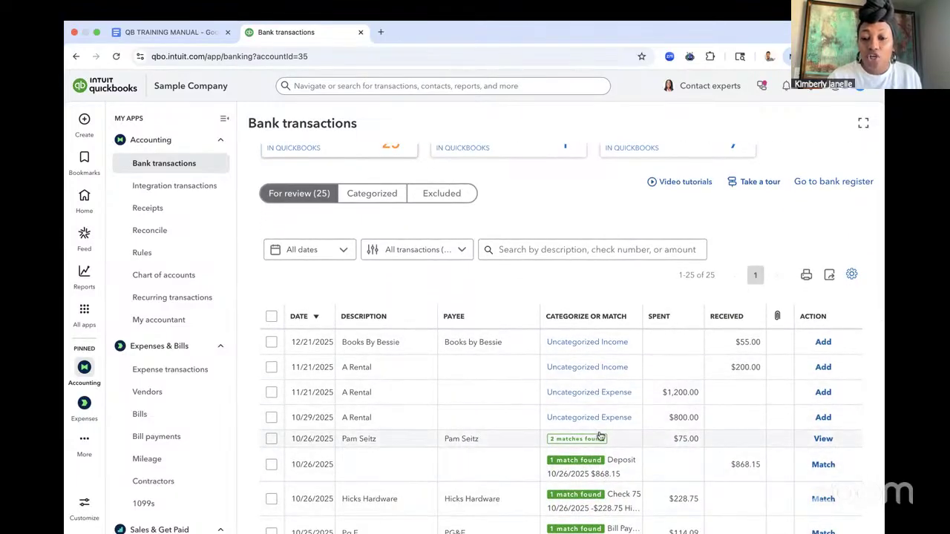
scroll(599, 436, down, 3)
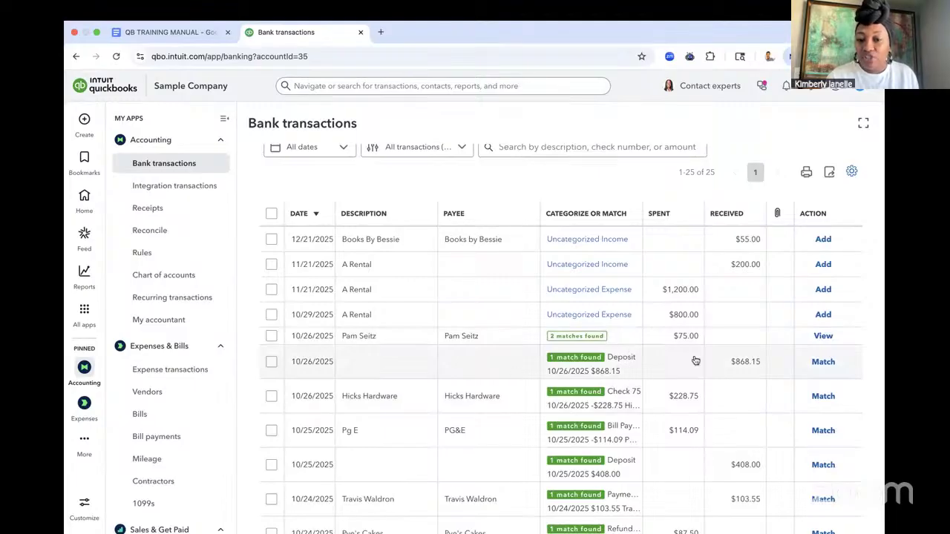
click(823, 362)
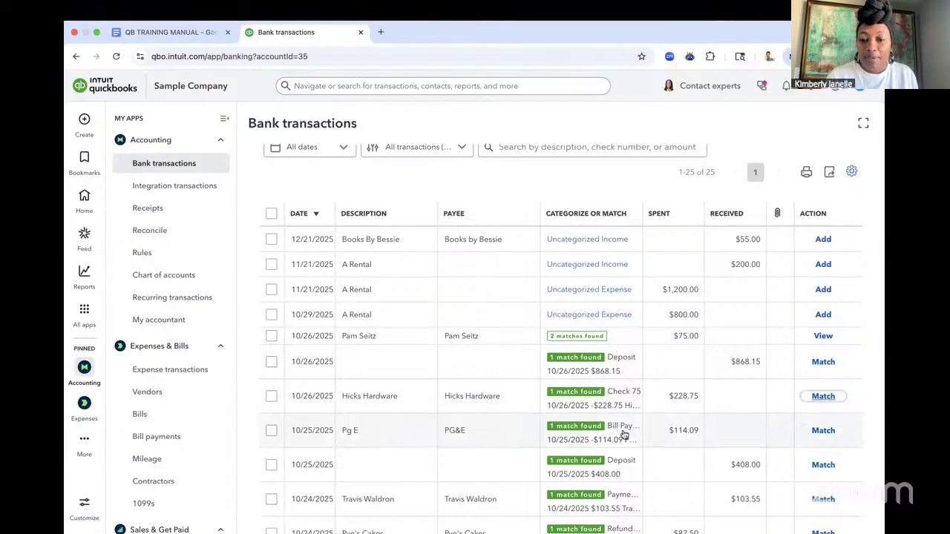
click(823, 362)
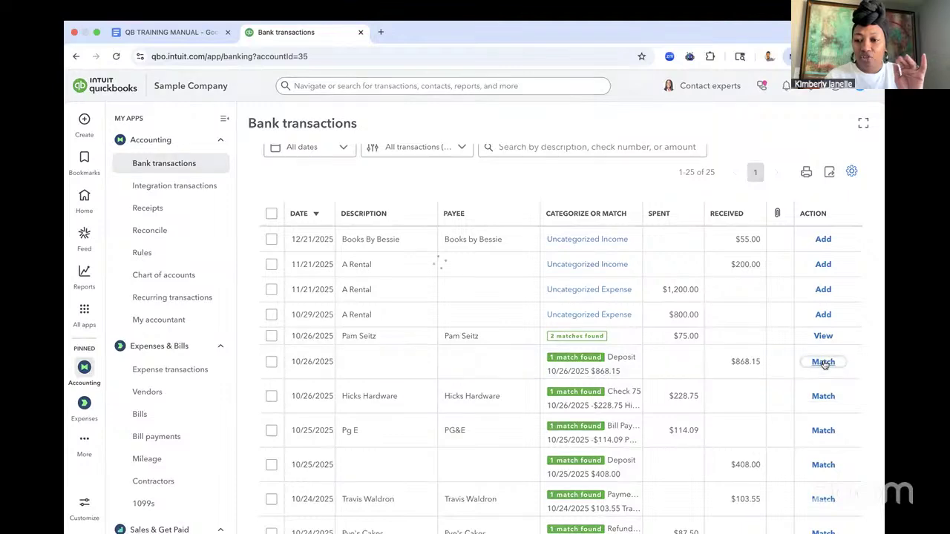
click(824, 362)
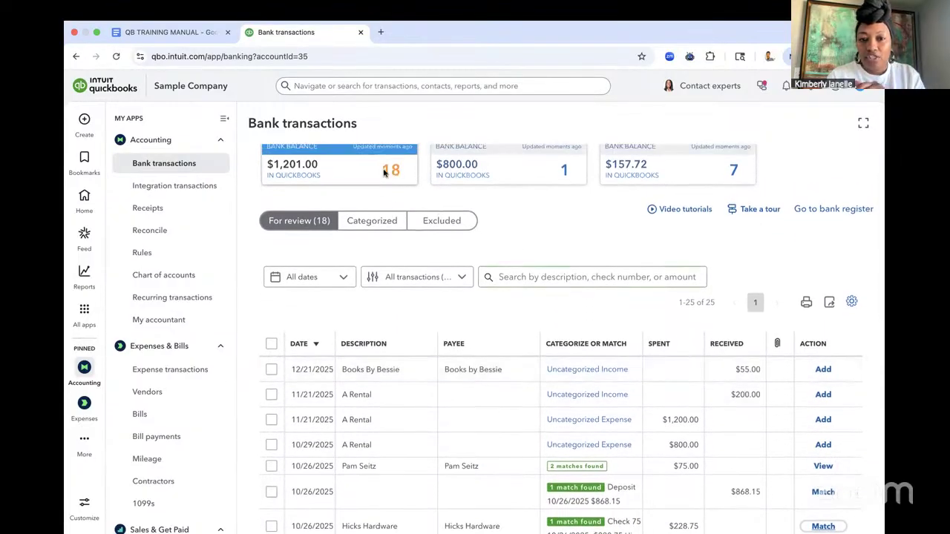
click(822, 493)
click(822, 493)
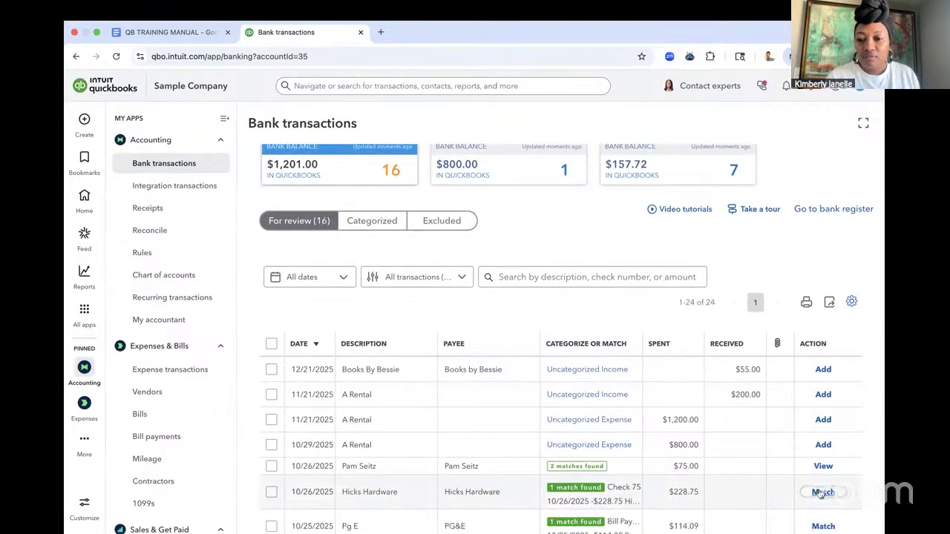
click(822, 493)
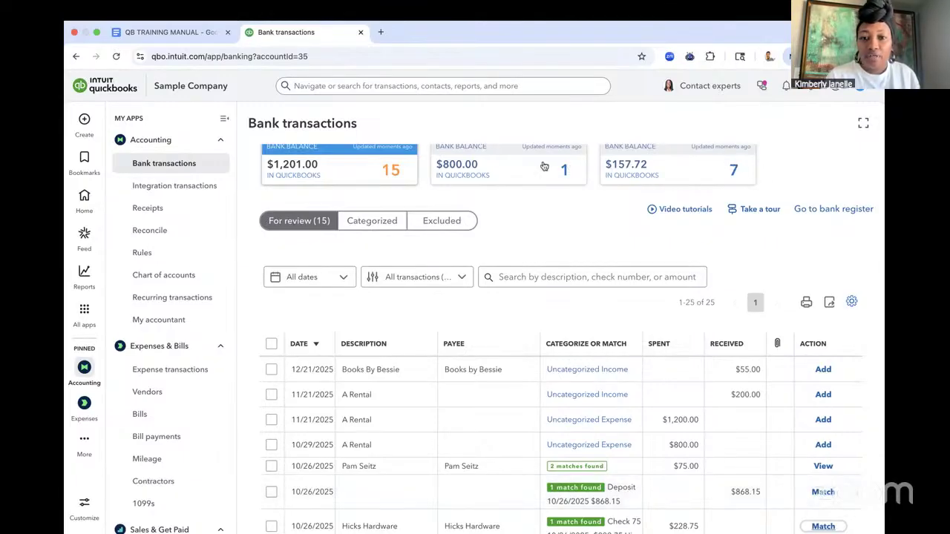
Accept the remaining suggested matches in Checking, including the 10/26/2025 Hicks Hardware check of $228.75, until nothing is left for review.
click(820, 492)
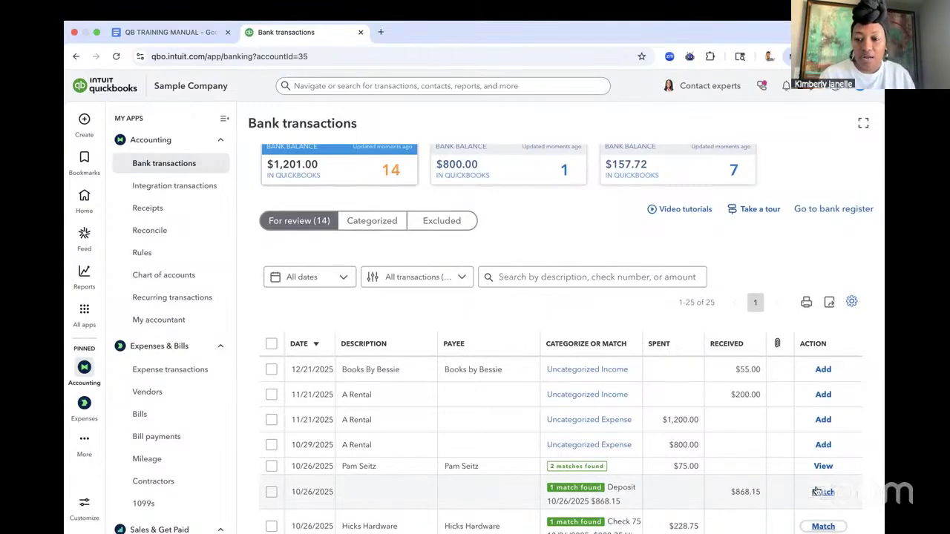
scroll(794, 498, down, 1)
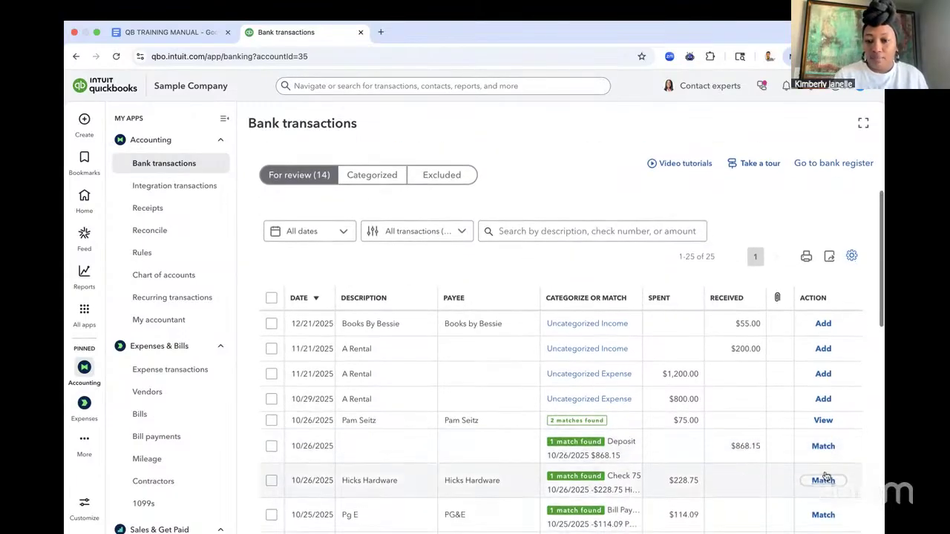
click(824, 446)
click(824, 446)
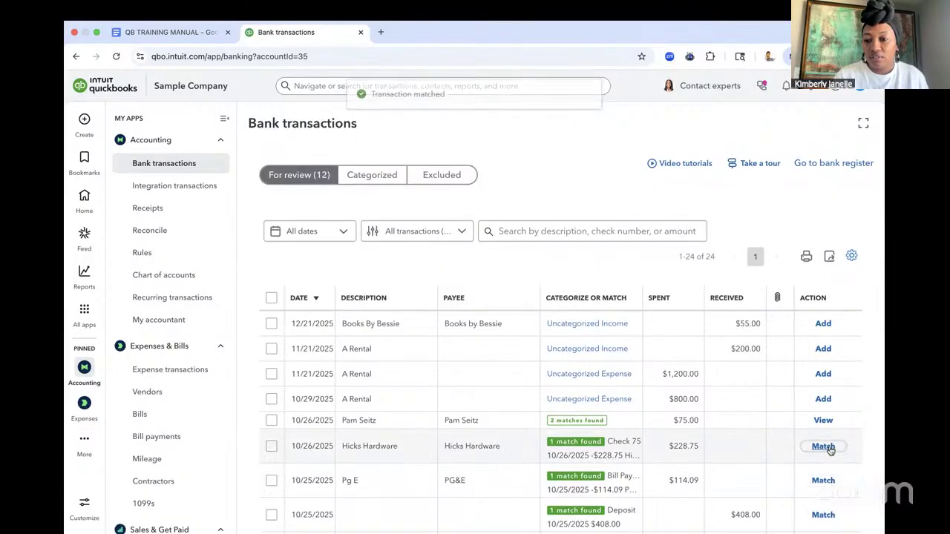
click(824, 447)
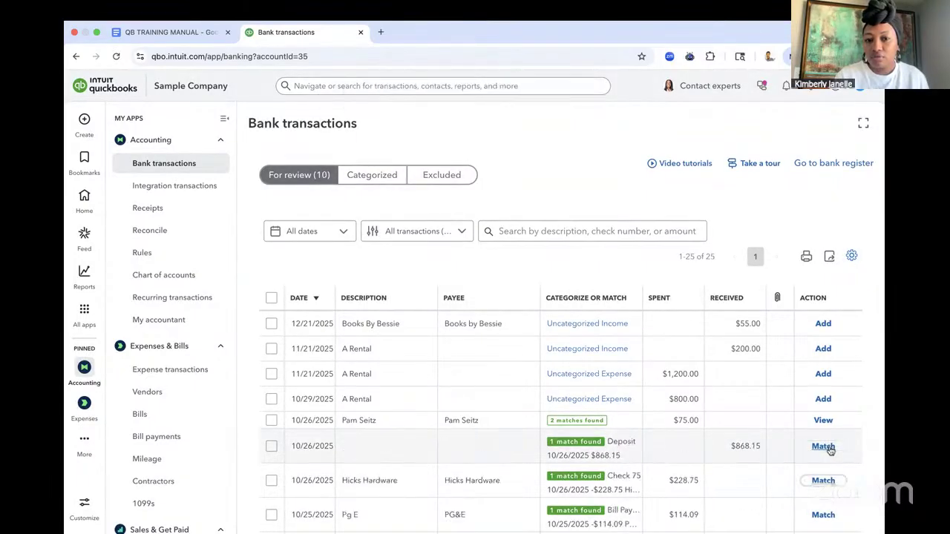
click(823, 447)
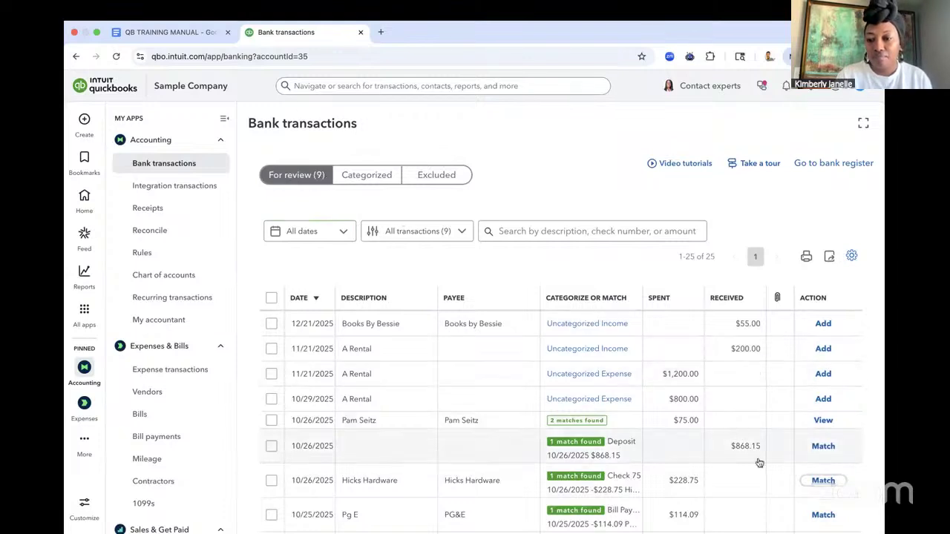
click(822, 480)
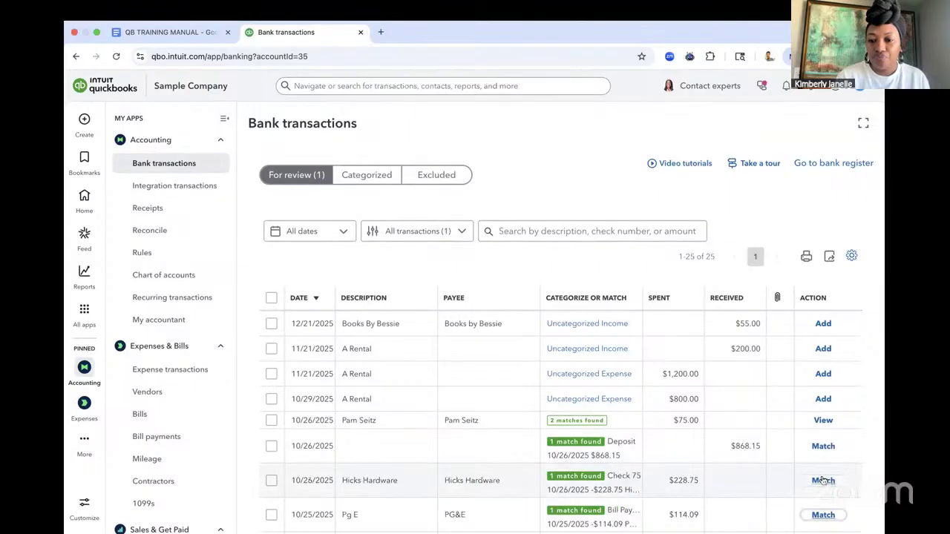
click(823, 481)
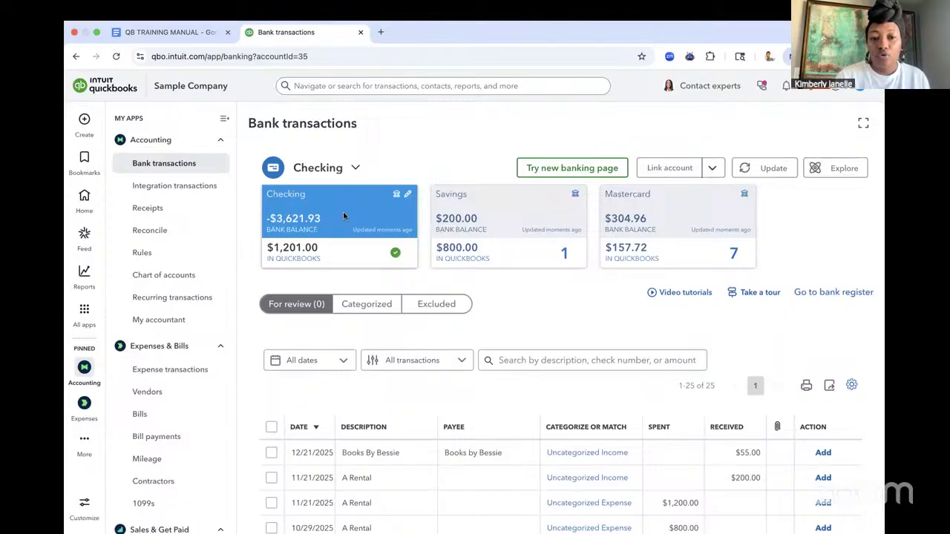
Open the Savings account's transactions for review and match the 10/26/2025 deposit of $200.00.
click(510, 223)
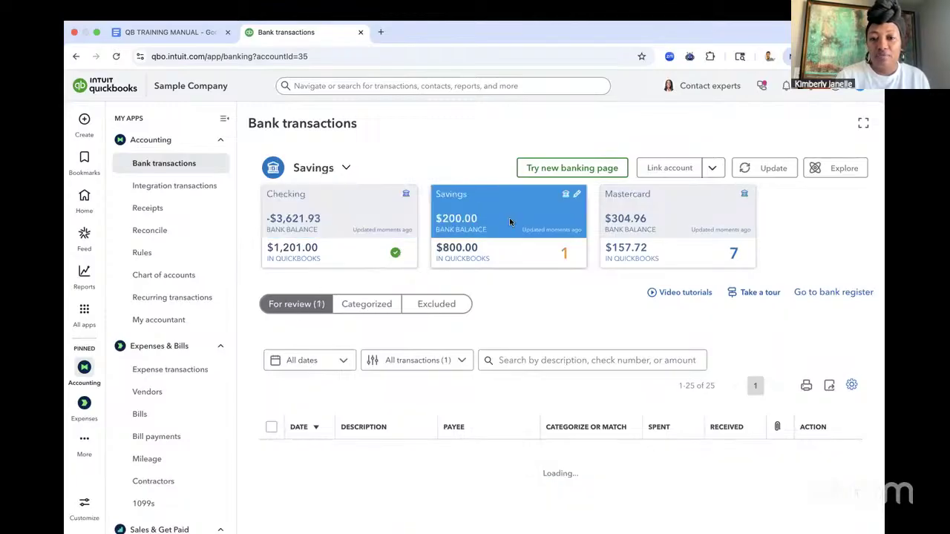
click(650, 216)
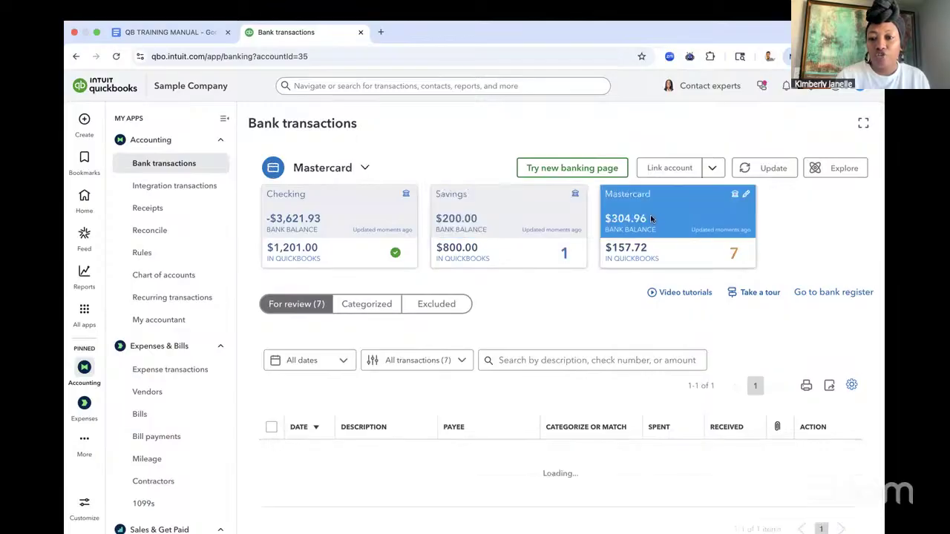
click(525, 224)
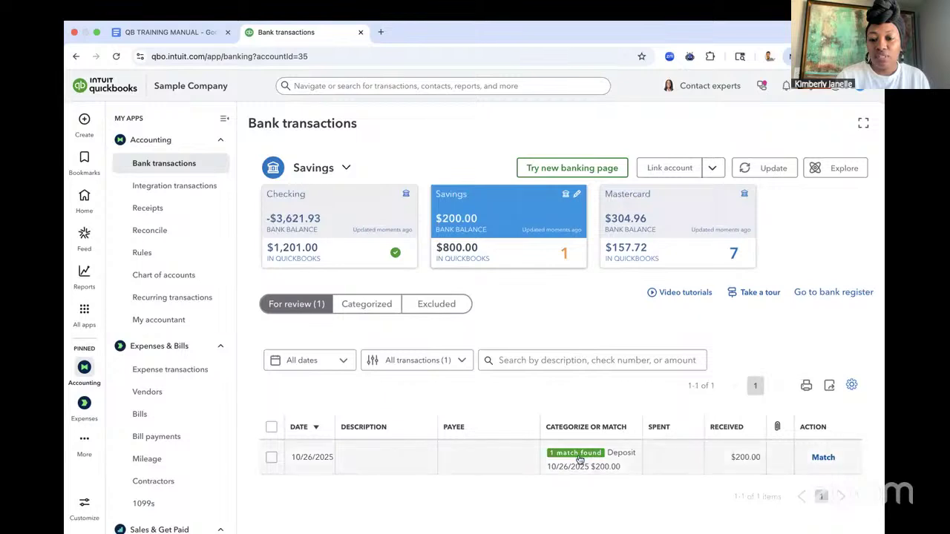
click(823, 457)
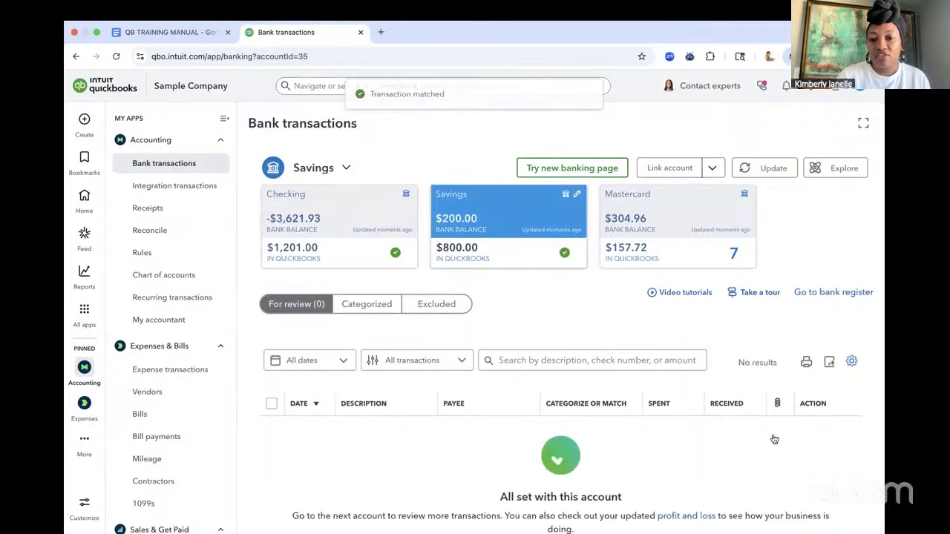
Return to the Checking account and check its list of categorized transactions.
click(377, 250)
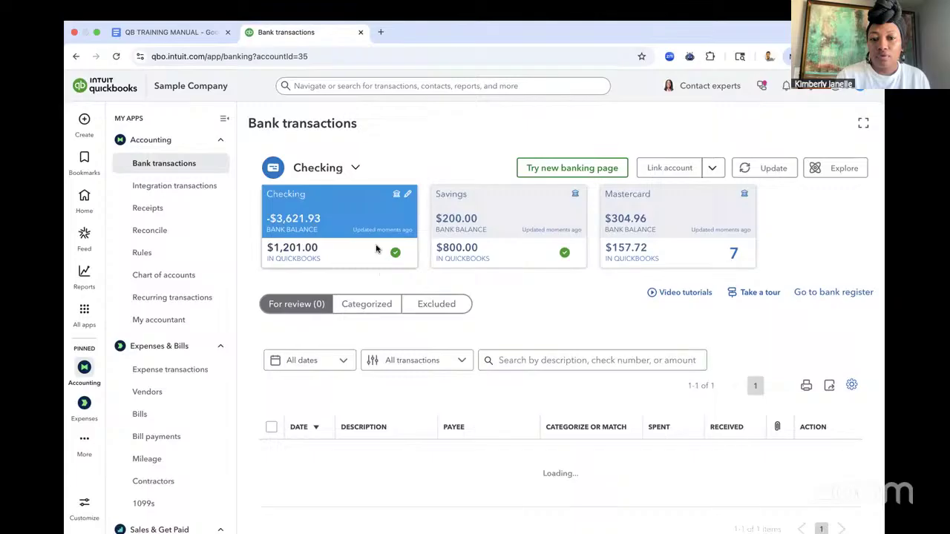
click(368, 306)
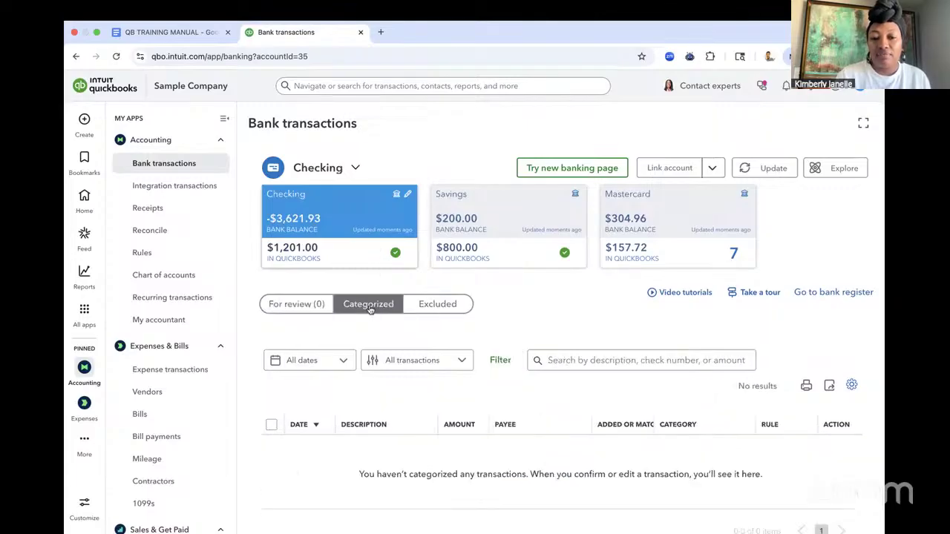
scroll(510, 384, down, 1)
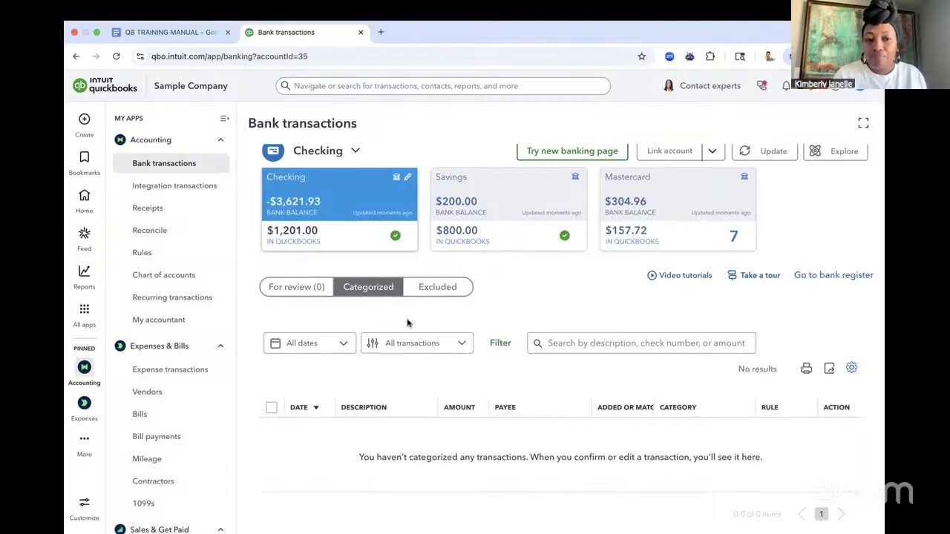
scroll(407, 322, up, 1)
Start reconciling Checking with a statement ending balance of 3,455.23 and ending date of 11/05/2025, dismissing the categorization notice.
click(159, 230)
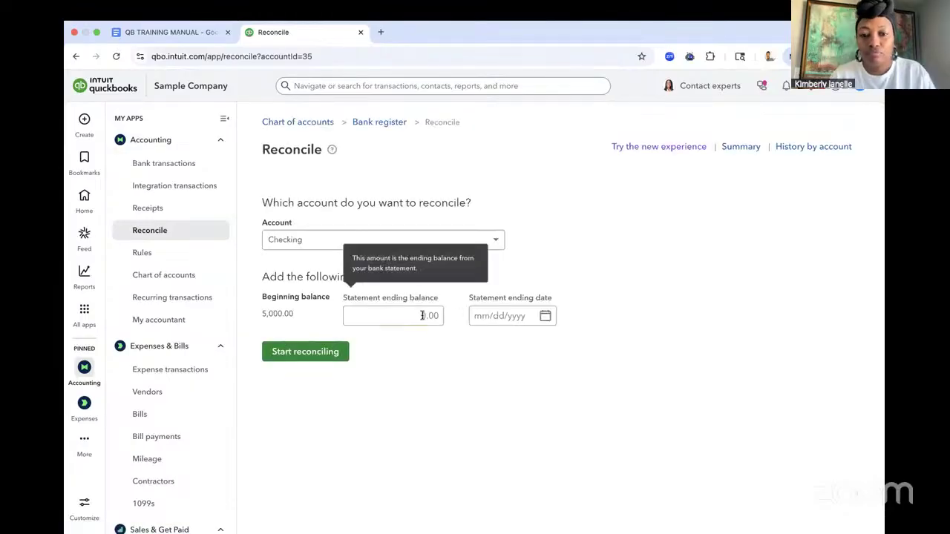
click(435, 316)
text(3,)
text(455)
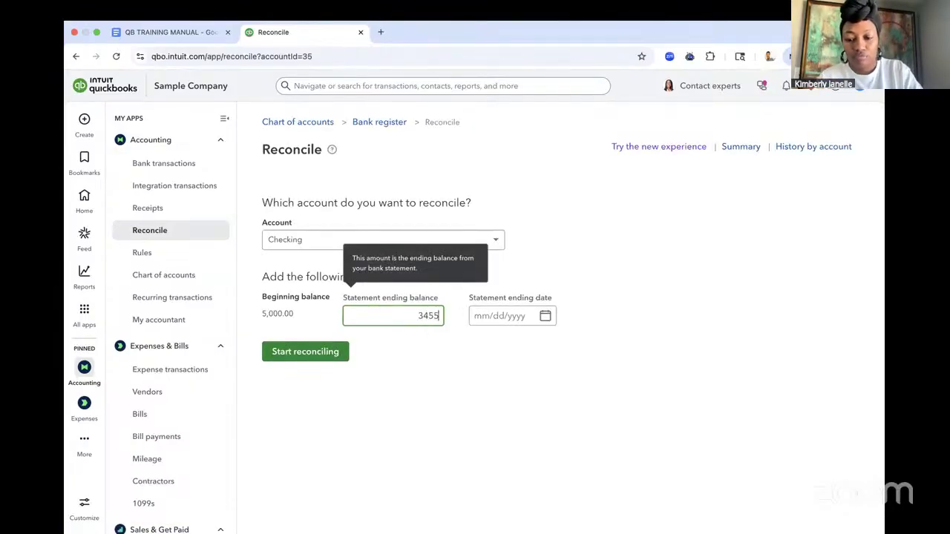
text(.23)
click(544, 316)
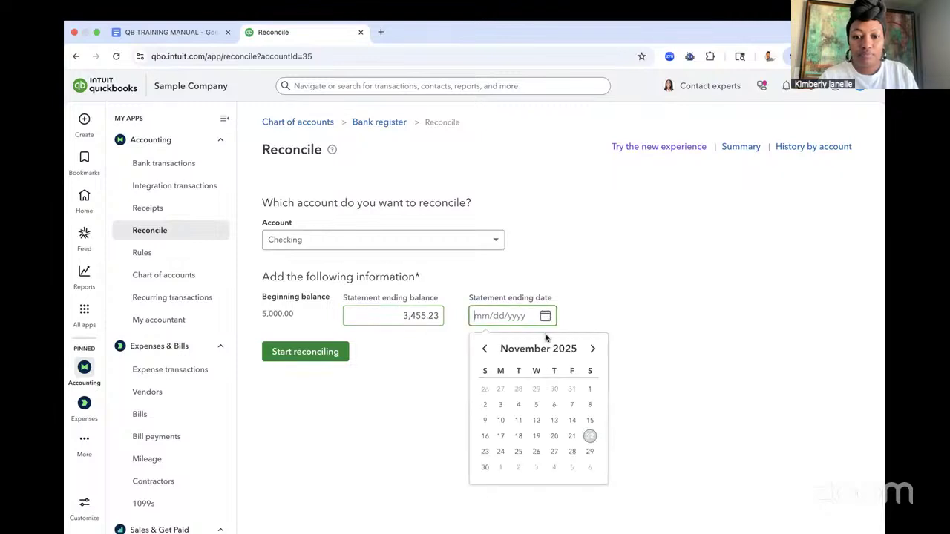
click(536, 404)
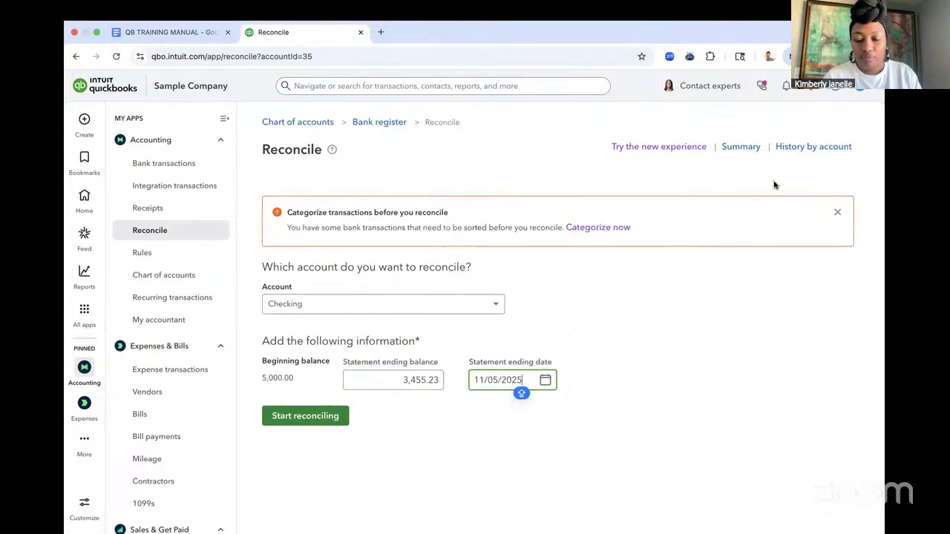
click(838, 213)
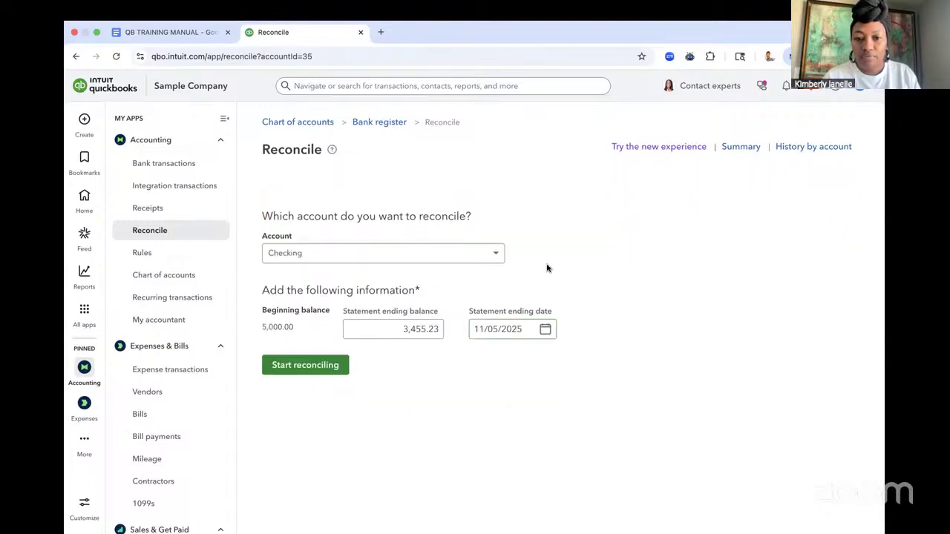
click(303, 367)
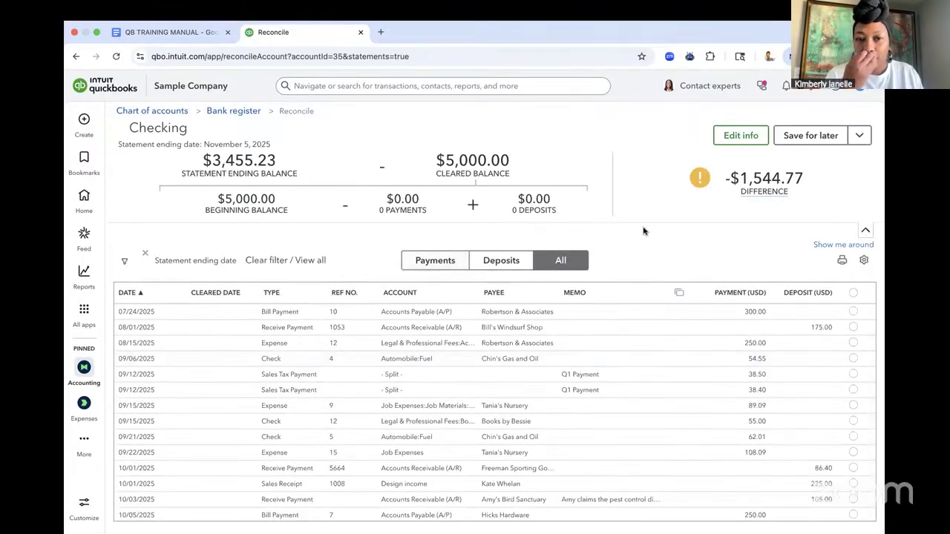
View the Checking account's bank register from the reconciliation pages and return to the Reconcile page.
click(76, 57)
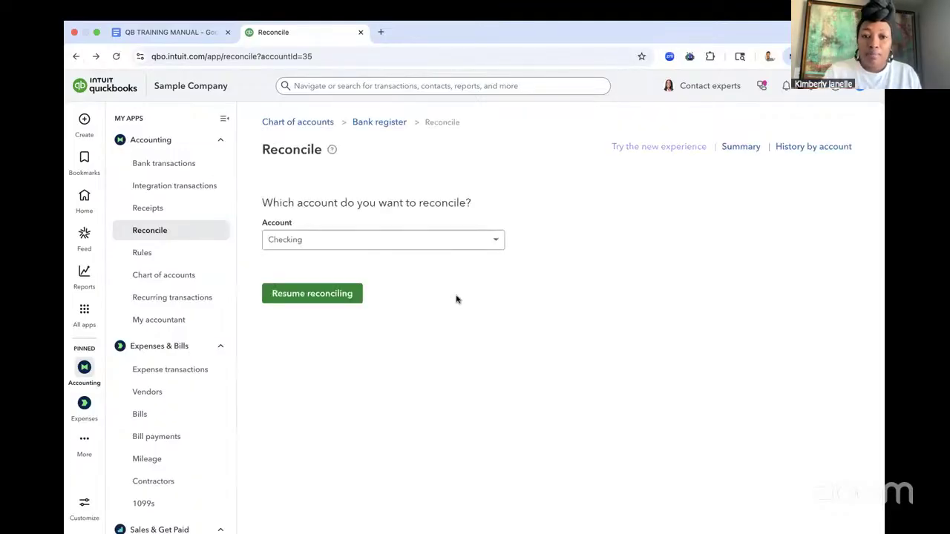
click(390, 123)
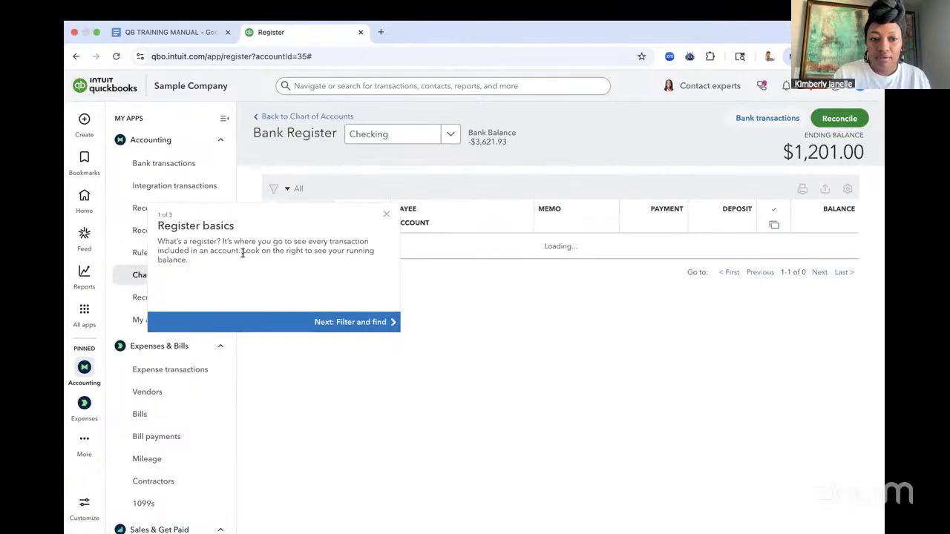
click(143, 232)
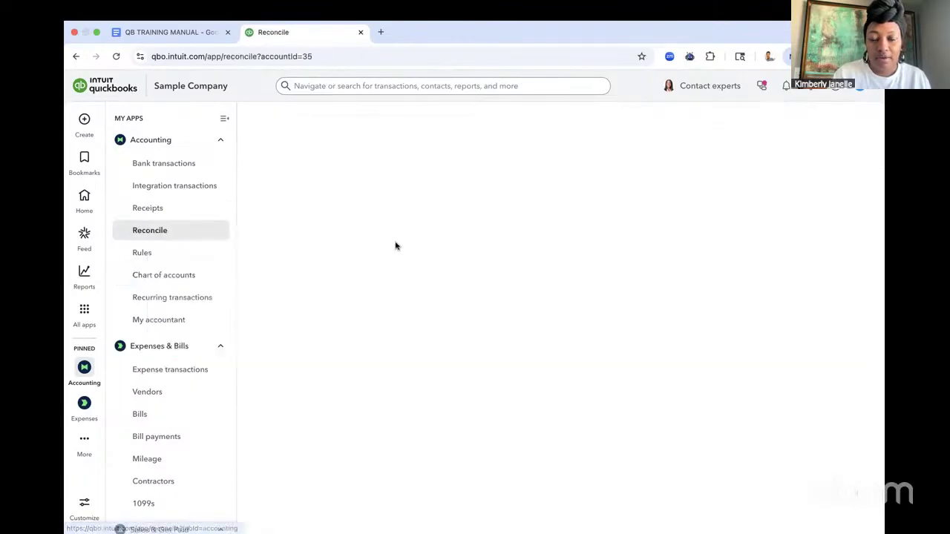
click(311, 294)
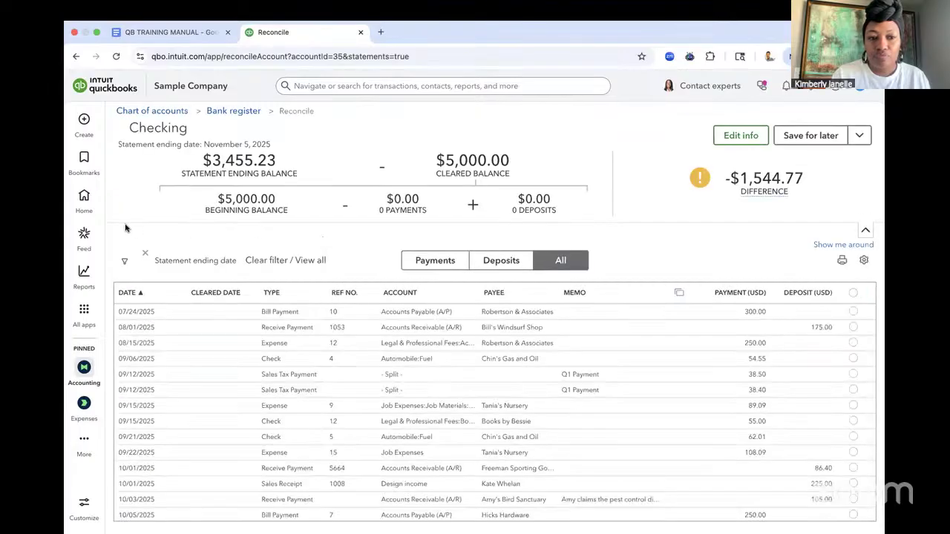
mouse_move(104, 269)
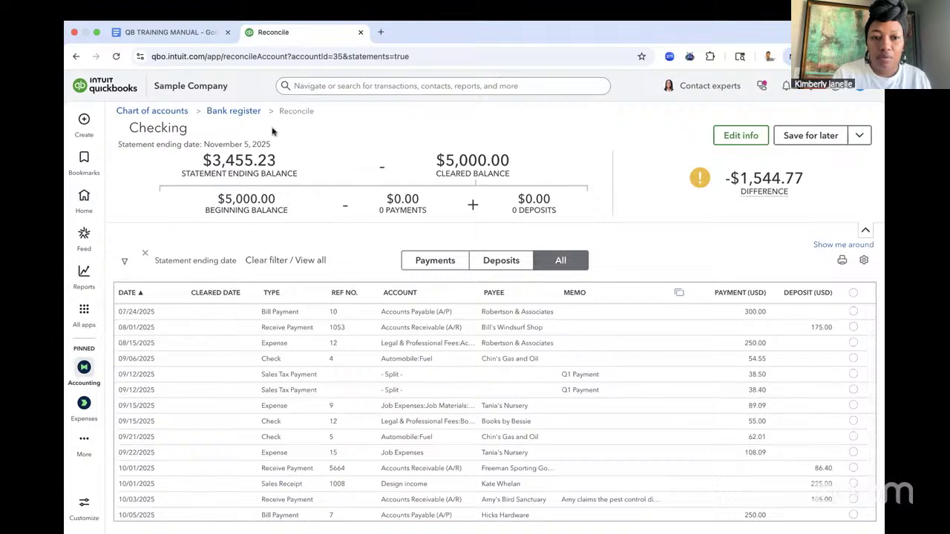
click(245, 111)
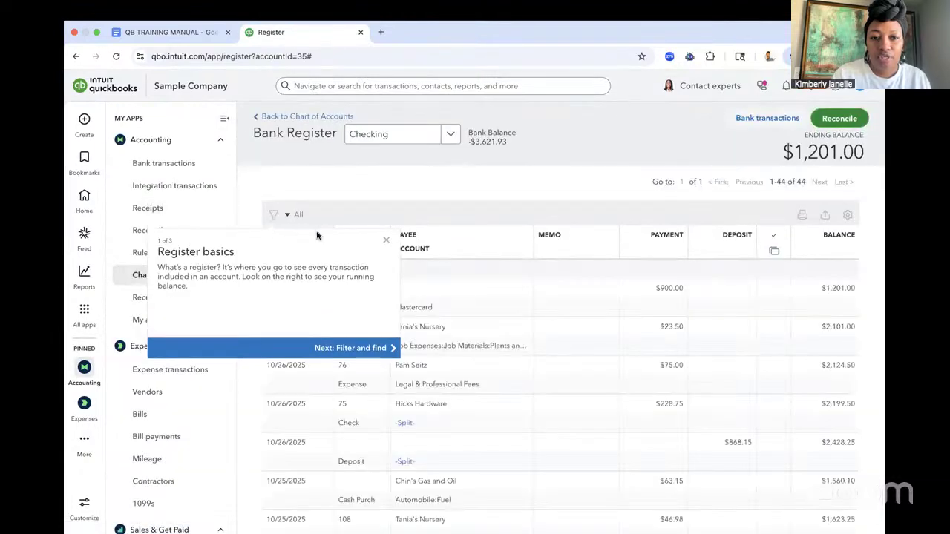
click(138, 233)
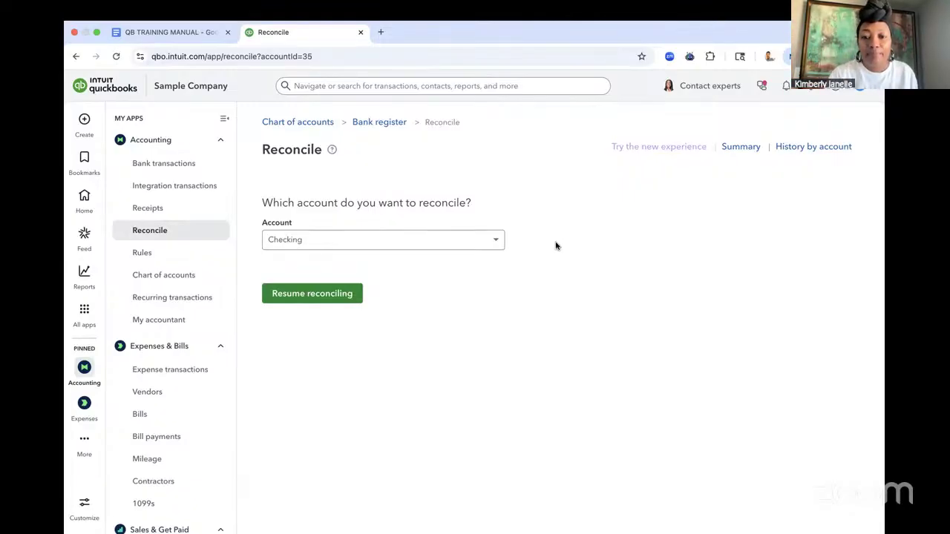
Look through the accounts available for reconciliation, including the credit cards, and keep Checking selected.
click(493, 240)
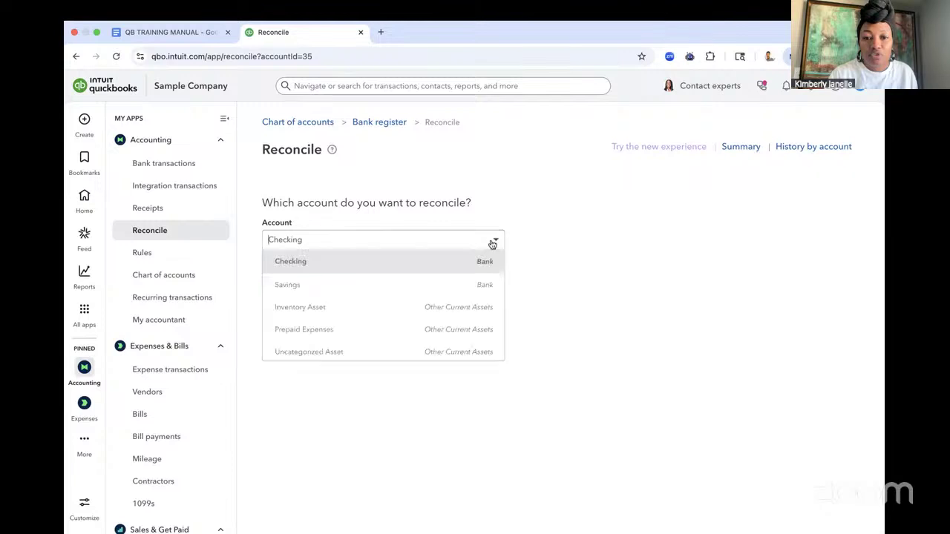
click(492, 242)
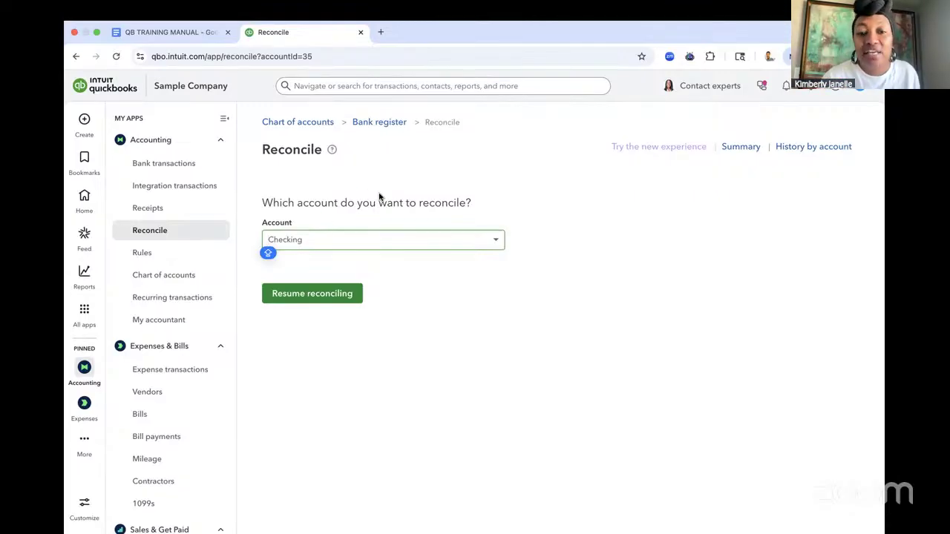
click(357, 240)
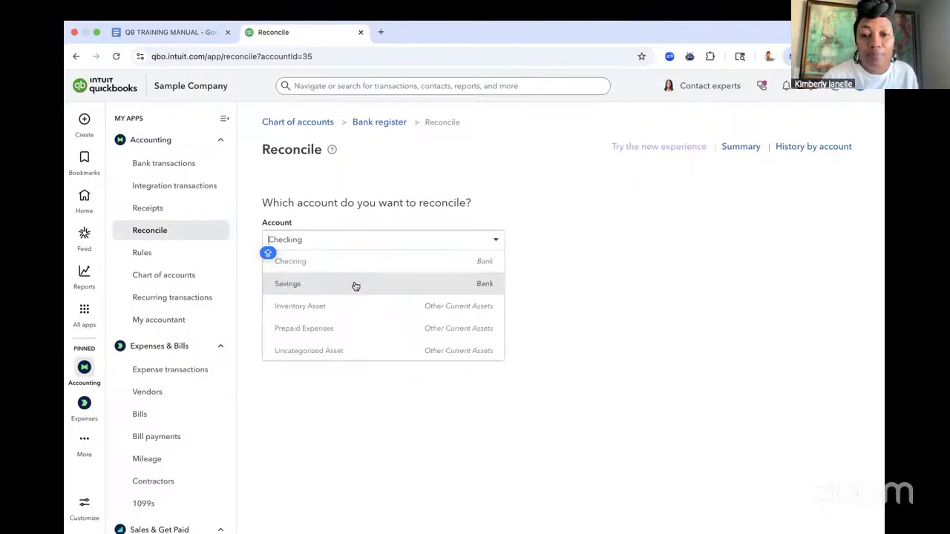
scroll(353, 285, down, 2)
scroll(353, 285, up, 2)
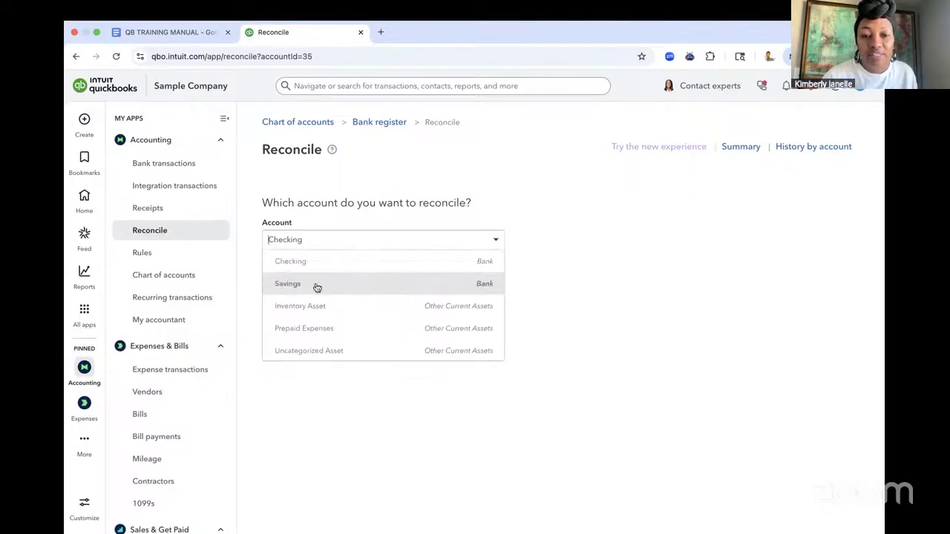
scroll(335, 310, down, 6)
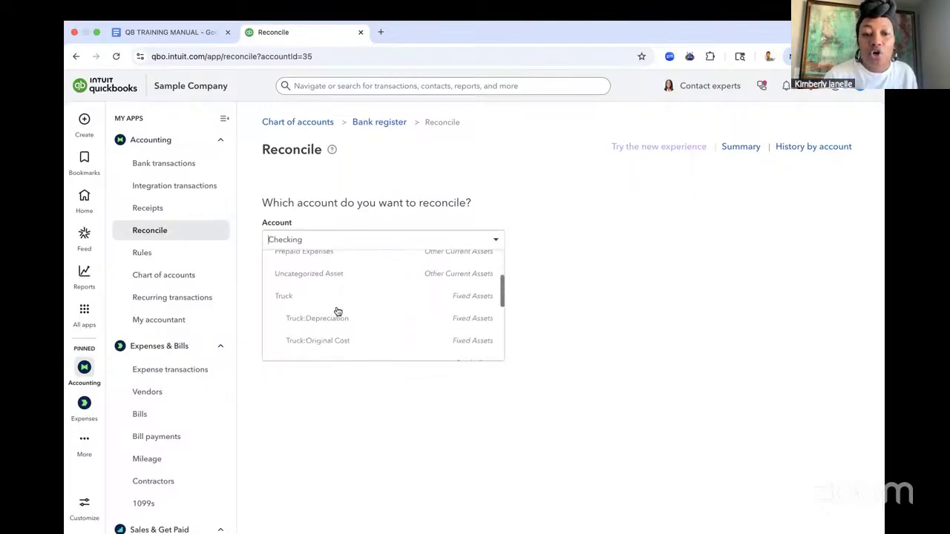
scroll(336, 311, down, 1)
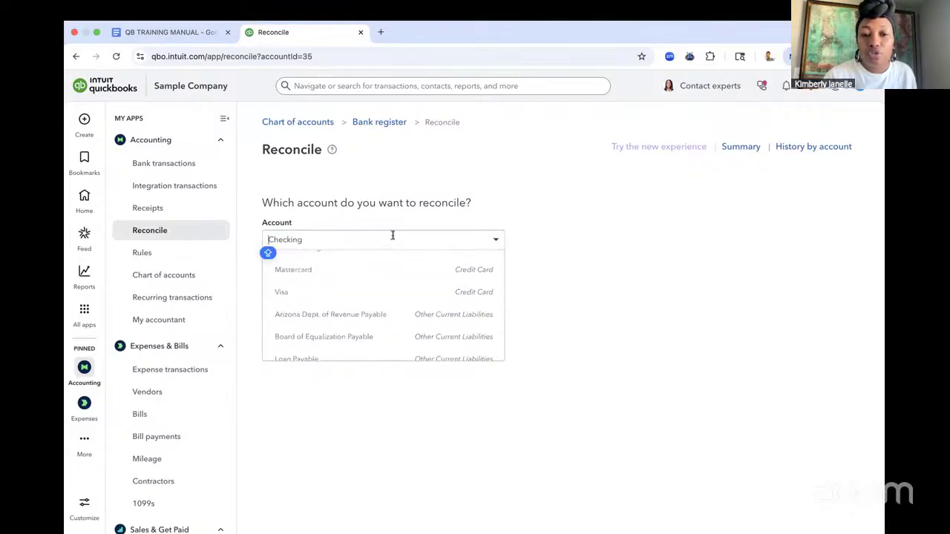
click(564, 269)
Resume the Checking reconciliation and mark the transactions dated 07/24/2025 through 09/12/2025 as cleared.
click(317, 300)
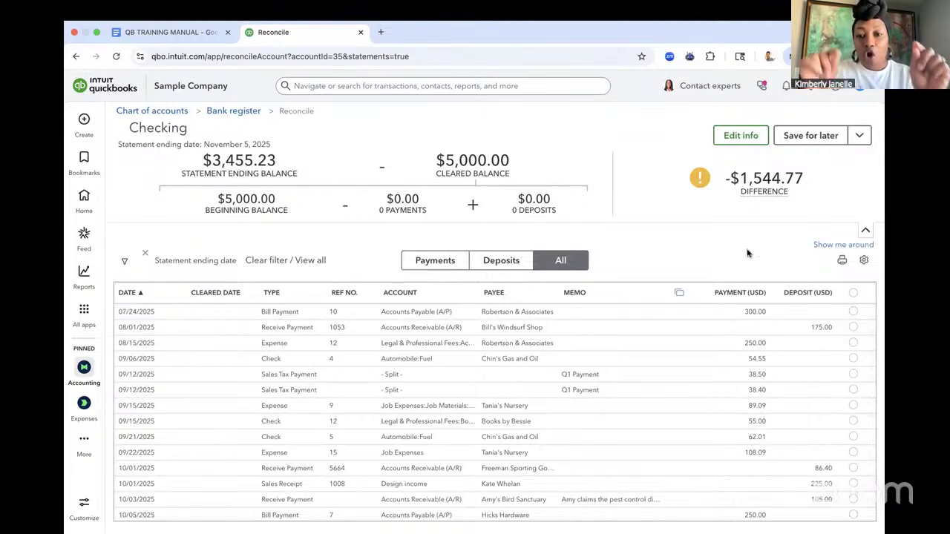
click(853, 311)
click(854, 326)
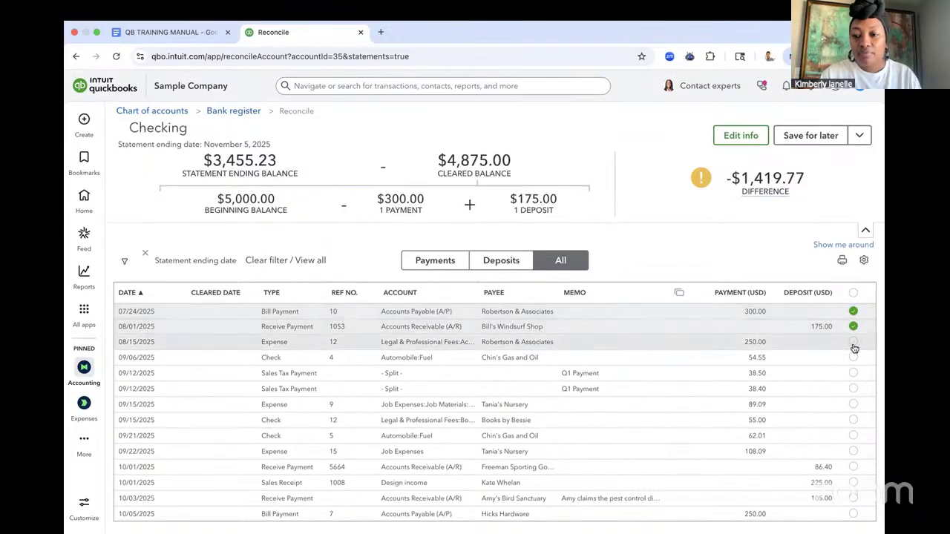
click(854, 344)
click(855, 358)
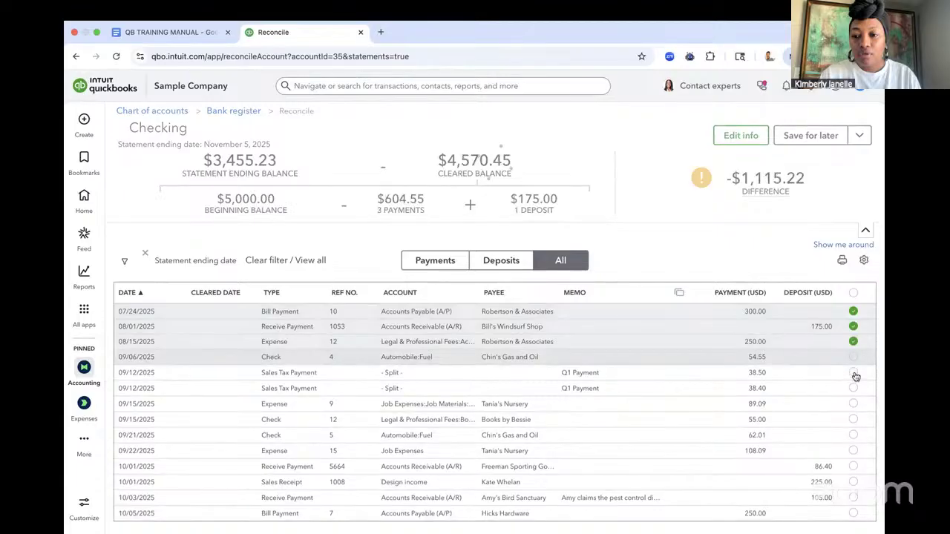
click(854, 373)
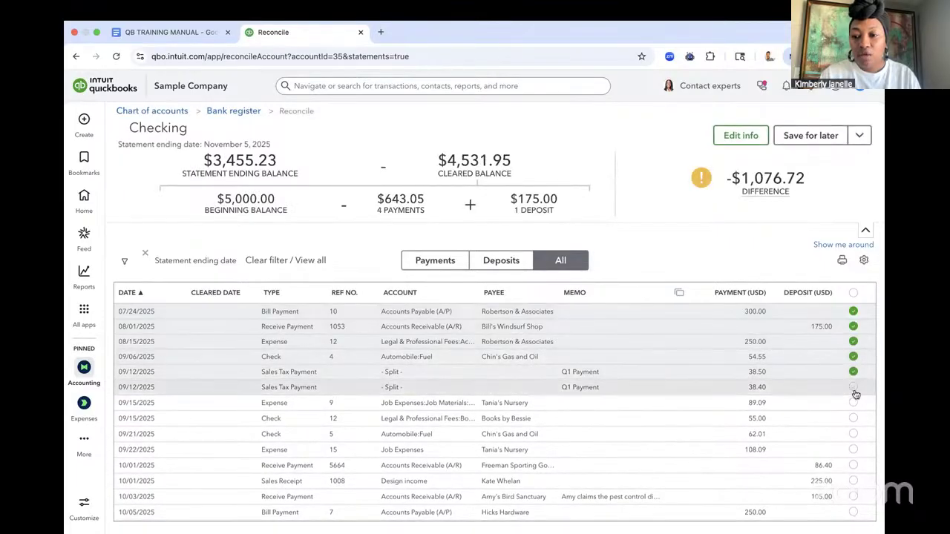
click(854, 387)
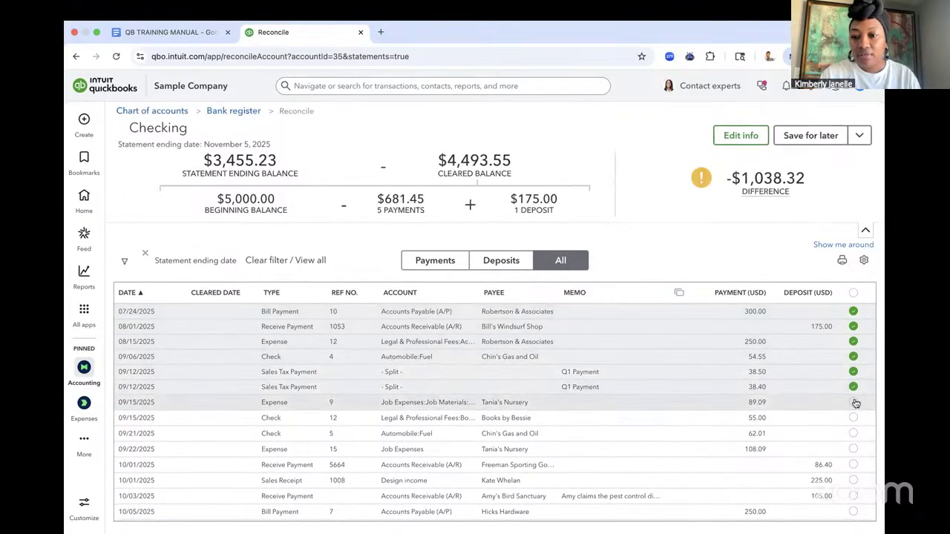
Mark the Checking transactions dated 09/15/2025 through 10/03/2025 as cleared one by one.
click(855, 402)
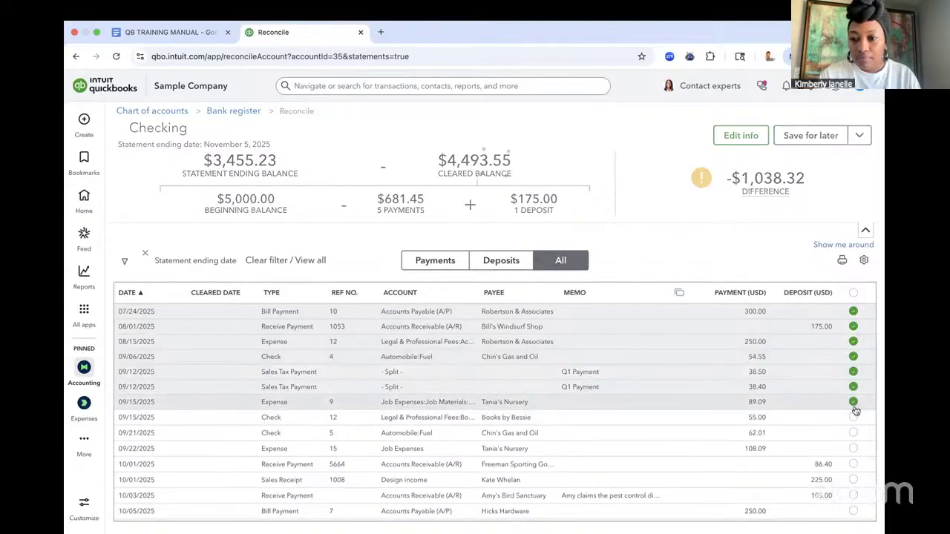
click(854, 418)
click(854, 433)
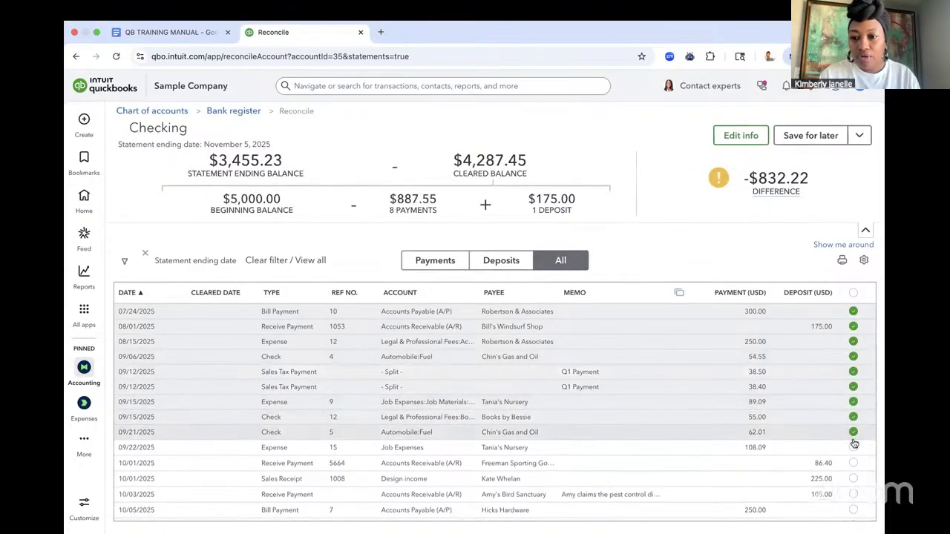
click(854, 448)
click(854, 462)
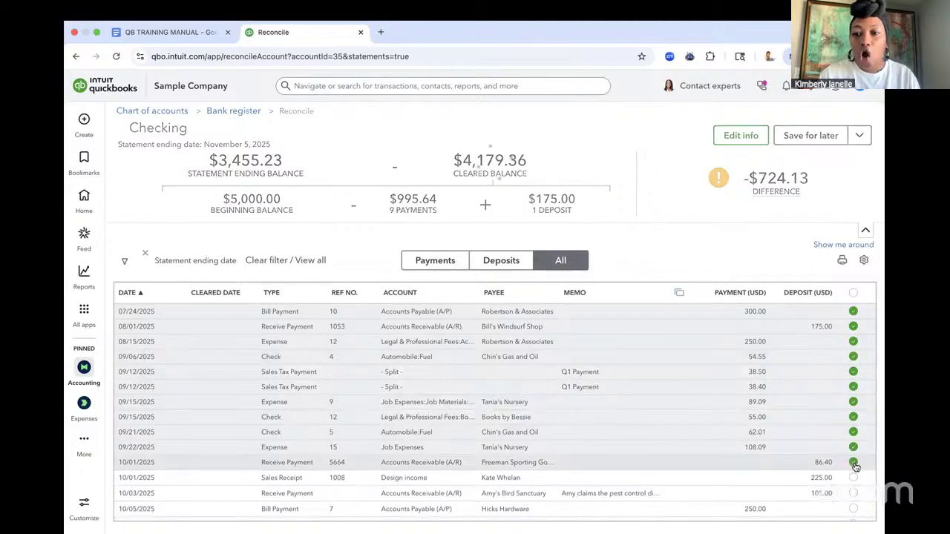
mouse_move(778, 207)
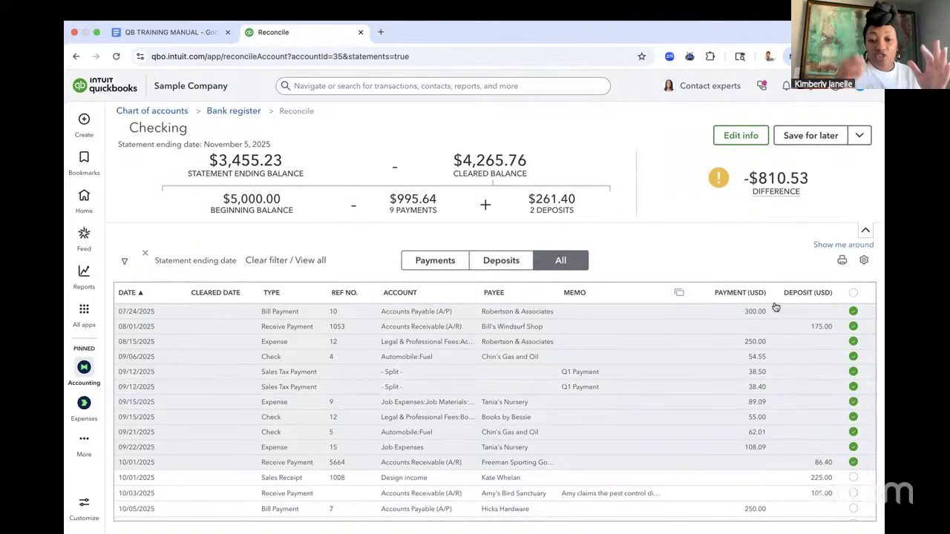
scroll(709, 338, down, 3)
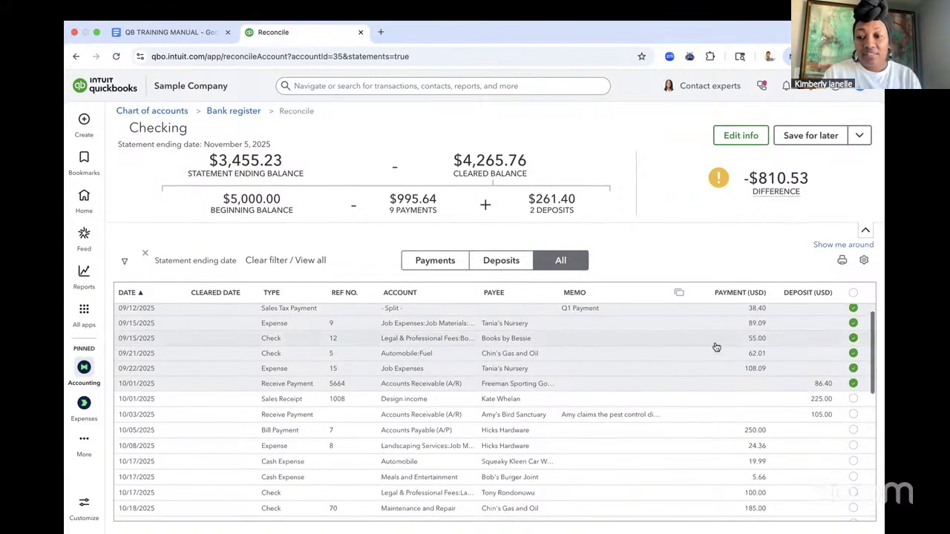
click(854, 399)
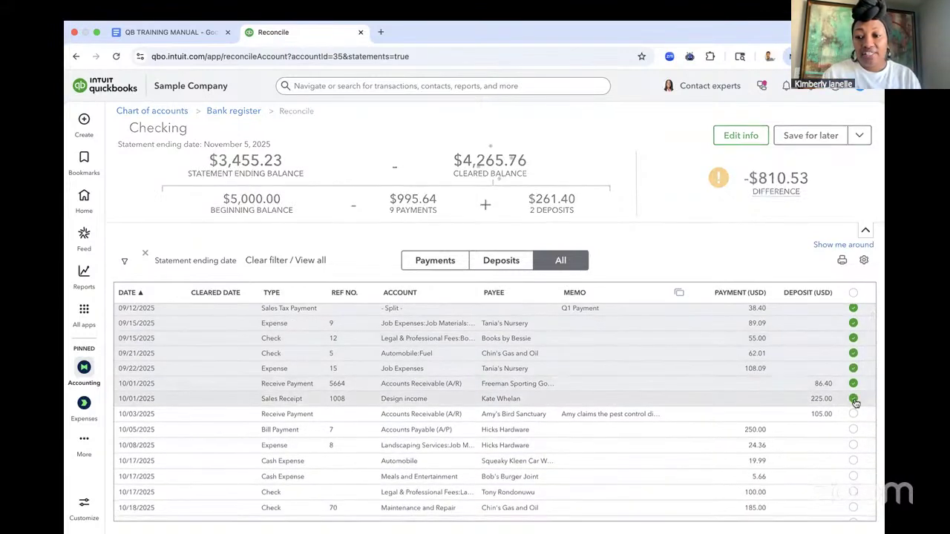
click(853, 414)
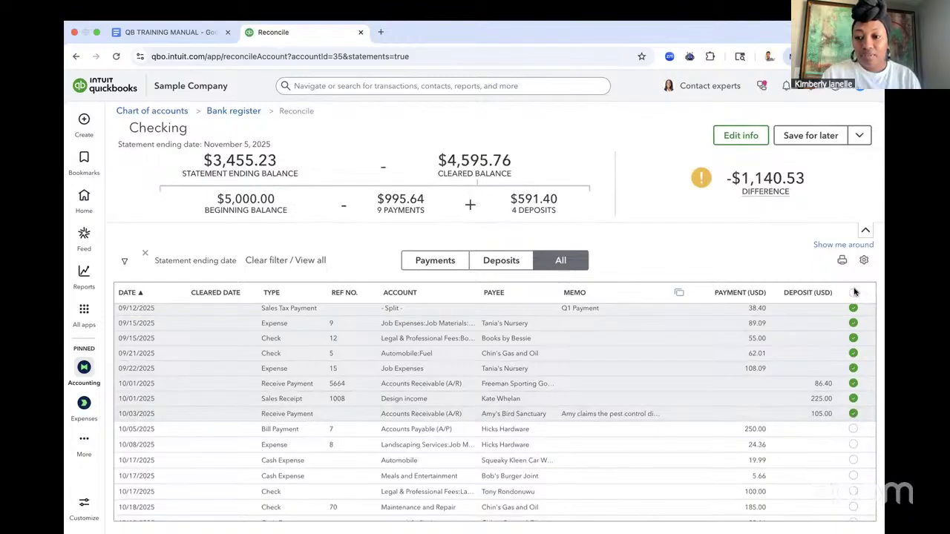
Mark all transactions in the Checking reconciliation as cleared and accept the select-all confirmation.
click(854, 292)
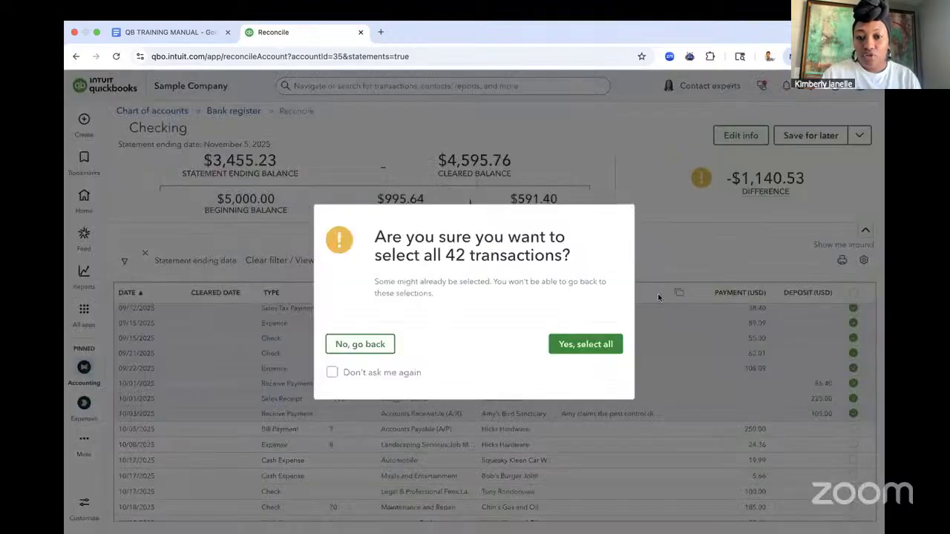
click(573, 342)
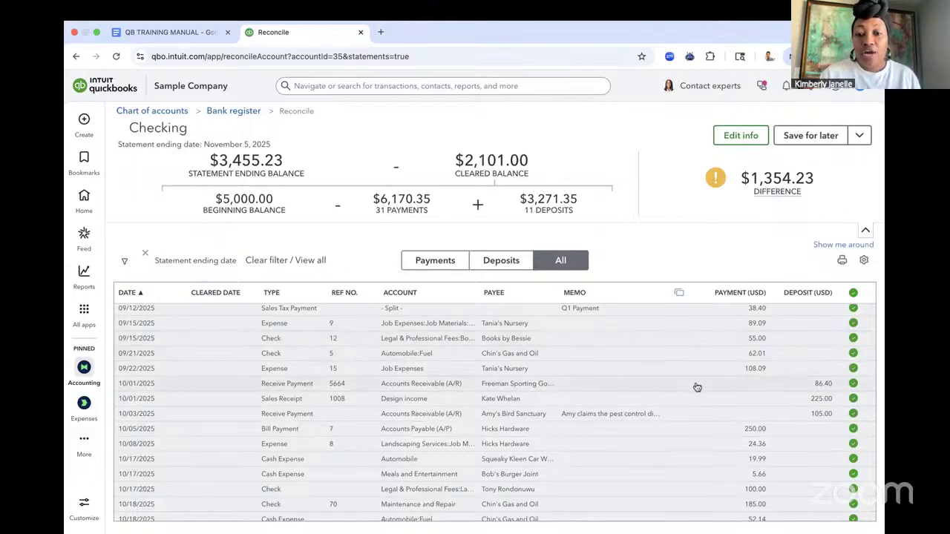
scroll(697, 388, up, 2)
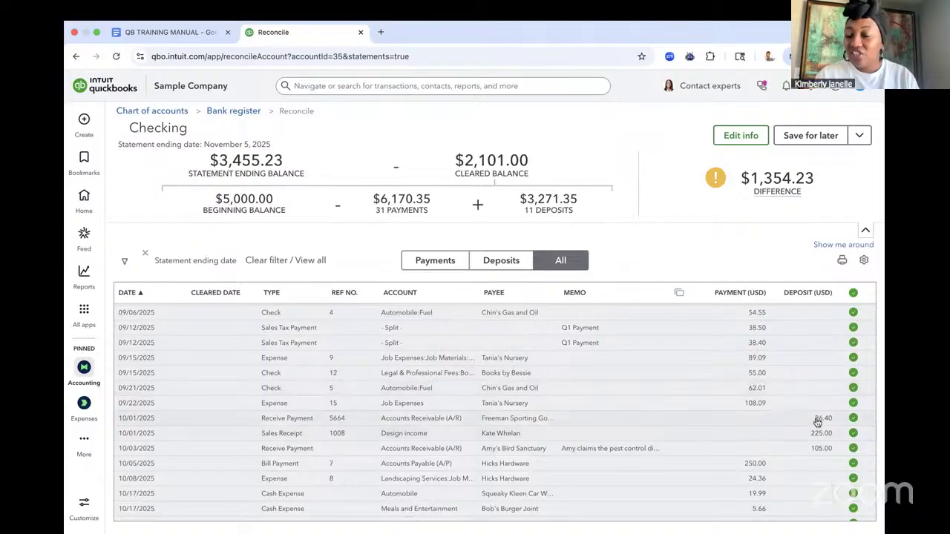
scroll(818, 419, down, 2)
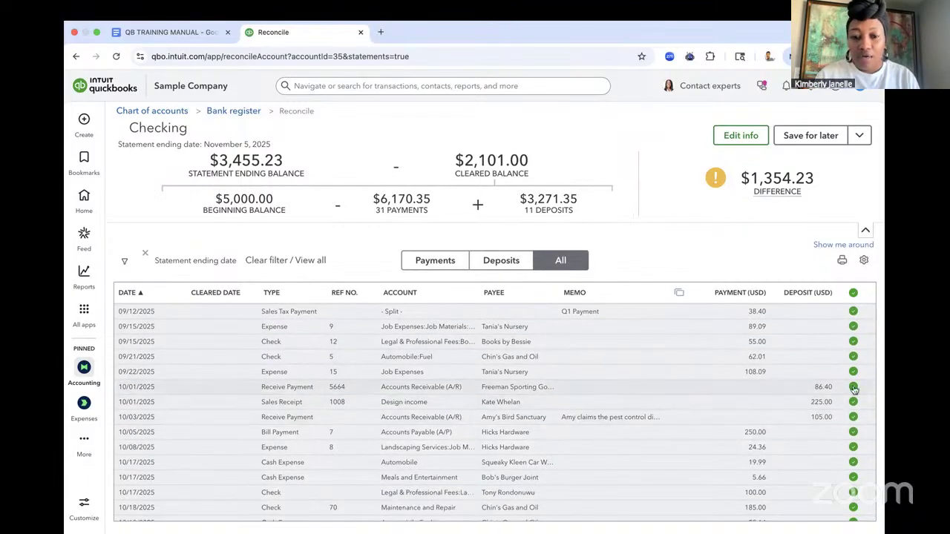
click(853, 388)
click(854, 402)
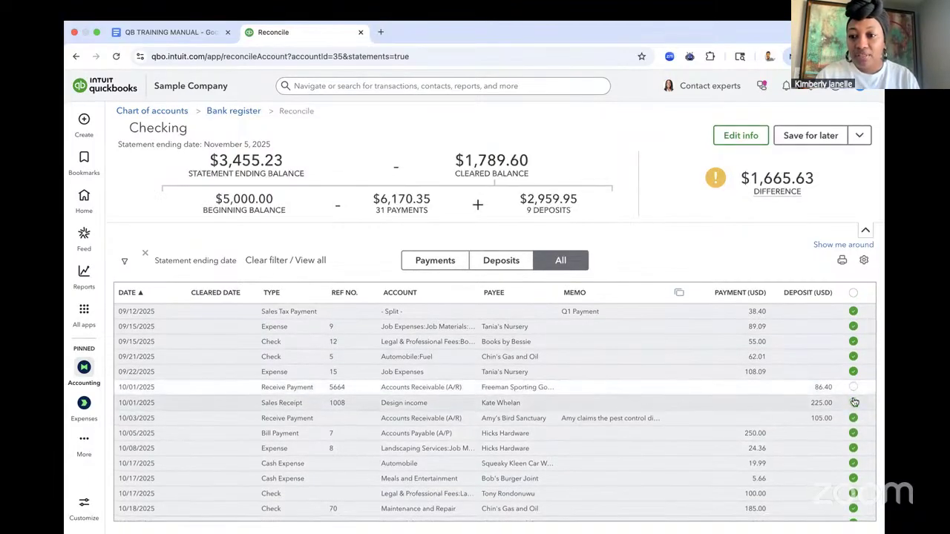
click(853, 387)
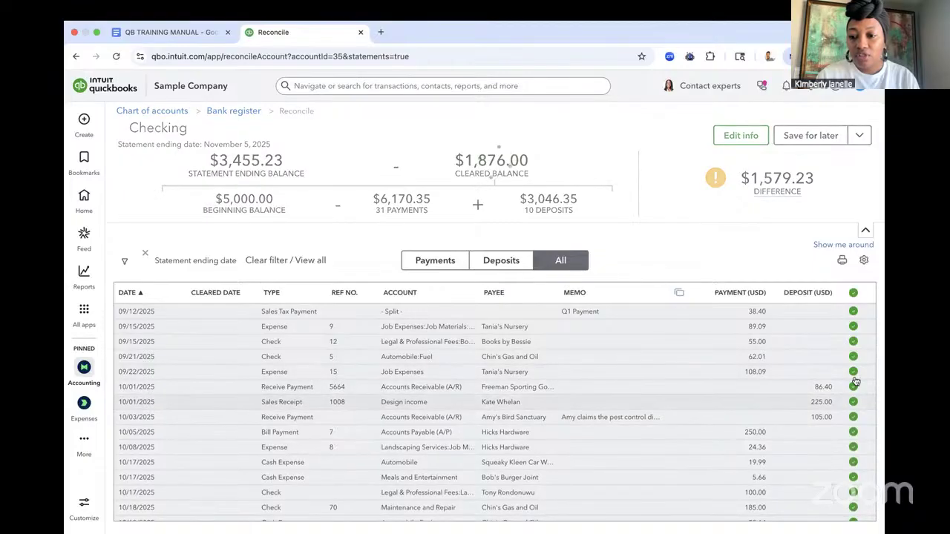
Unmark the 38.40 sales tax payment of 09/12/2025 and the four payments dated 09/15/2025 through 09/22/2025.
click(854, 372)
click(854, 357)
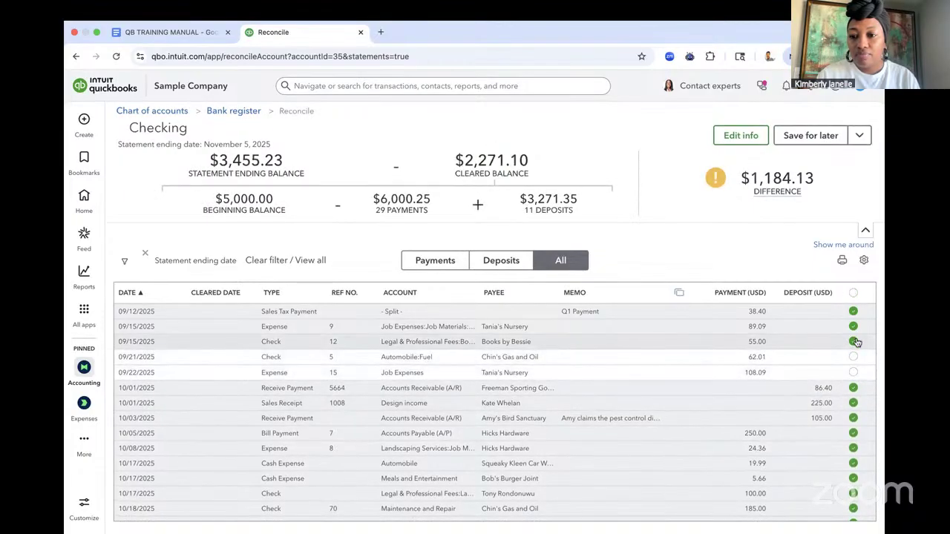
click(854, 341)
click(854, 326)
click(853, 312)
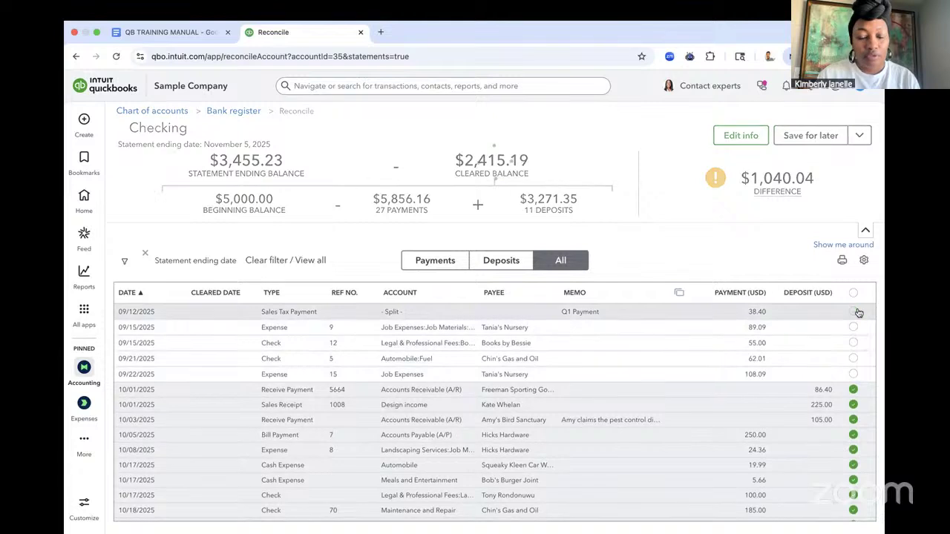
Unmark the October payments of 250.00, 24.36, 19.99 (10/17/2025), 100.00 and 185.00 in the reconciliation.
click(854, 464)
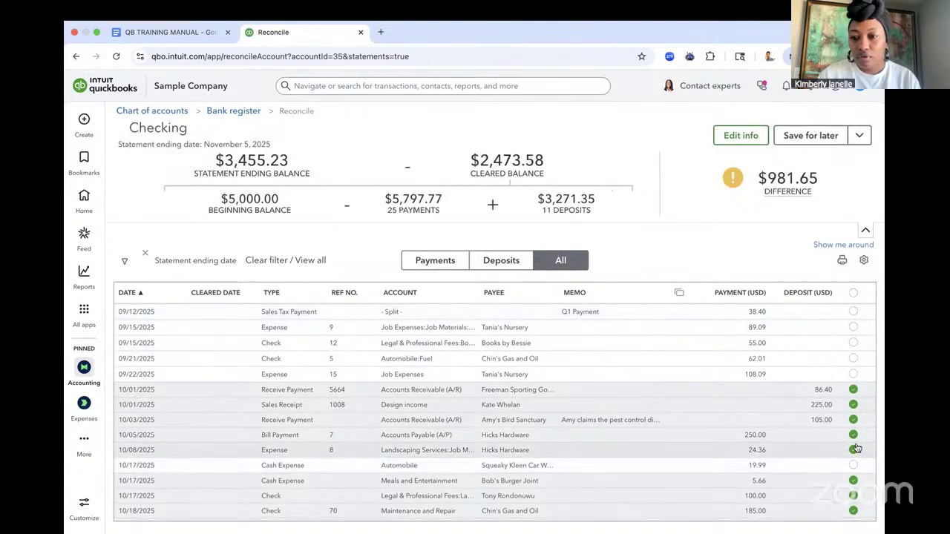
click(853, 450)
click(854, 435)
scroll(854, 472, down, 2)
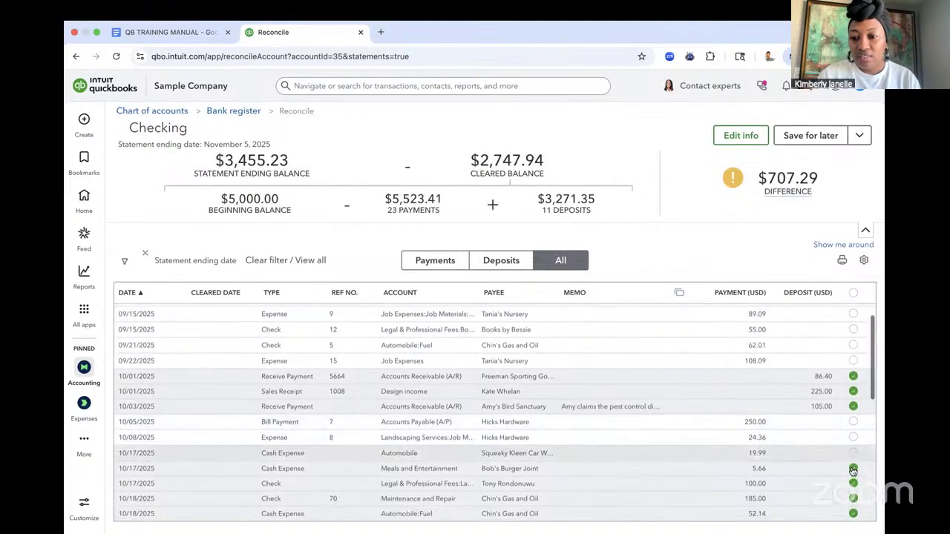
click(853, 454)
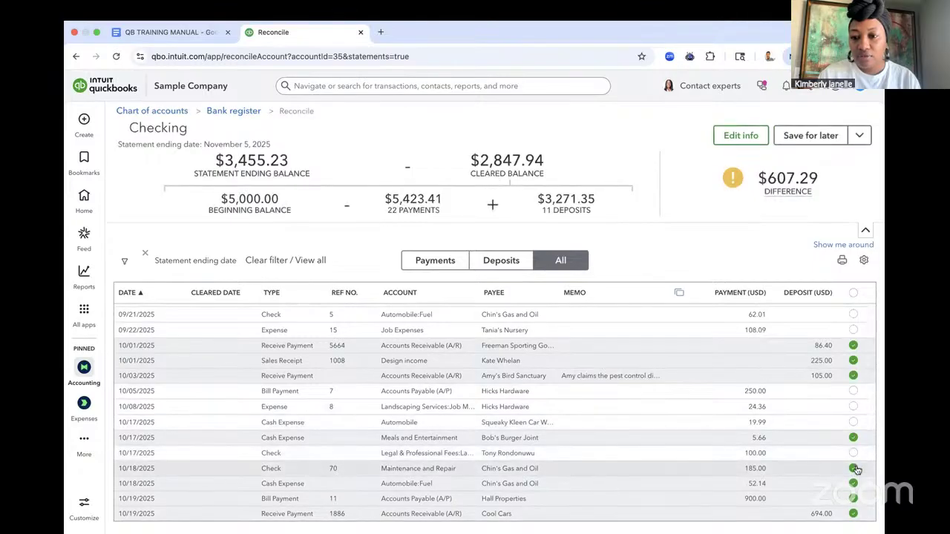
click(853, 469)
Unmark the 52.14 Chin's Gas and Oil cash expense of 10/18/2025 and the 215.66 Hicks Hardware expense of 10/20/2025.
scroll(855, 467, down, 2)
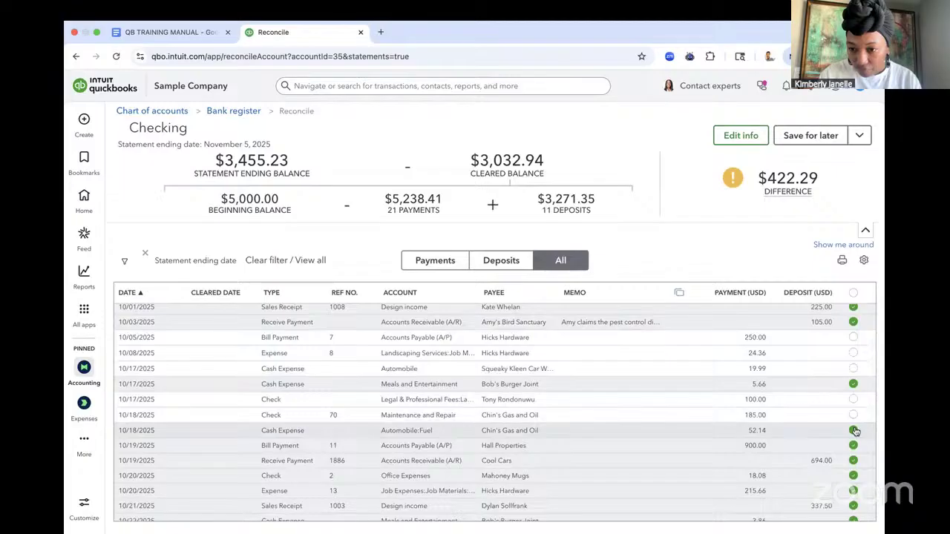
click(854, 431)
click(854, 491)
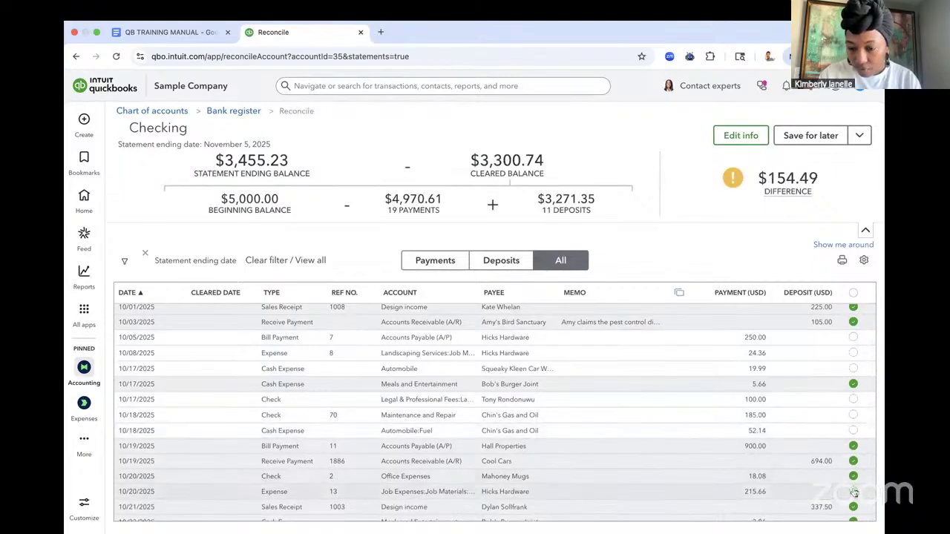
Unmark the 75.00 Books by Bessie bill payment of 10/24/2025 and the 75.00 Legal & Professional Fees expense of 10/26/2025.
scroll(854, 493, down, 5)
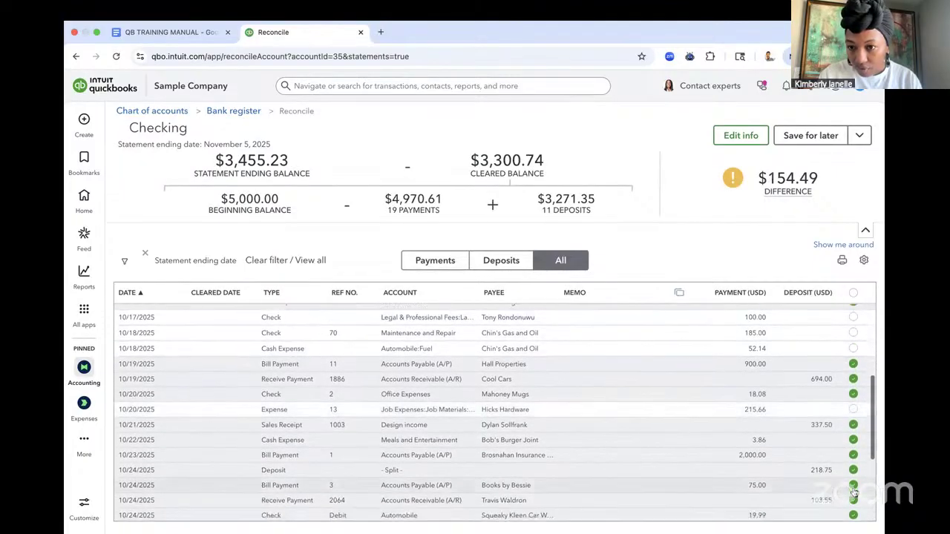
scroll(854, 494, down, 2)
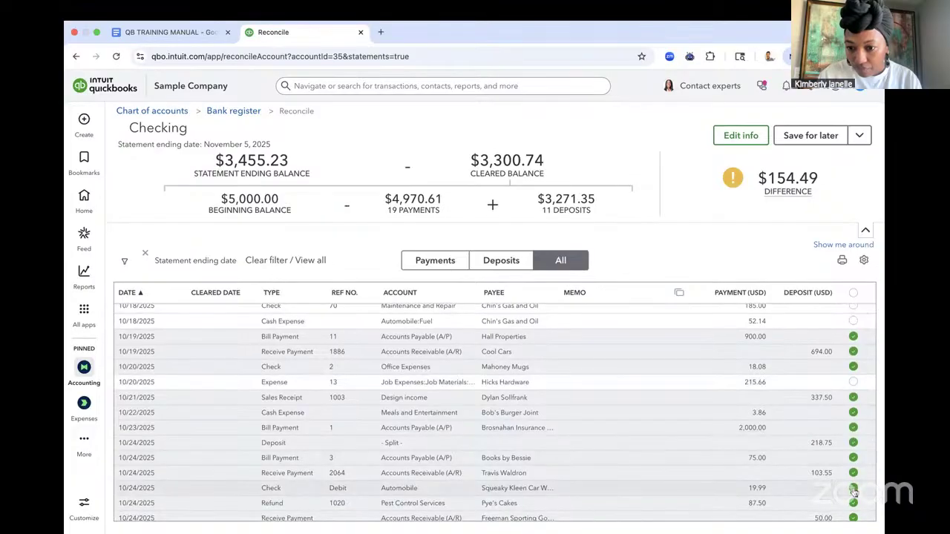
scroll(853, 491, down, 1)
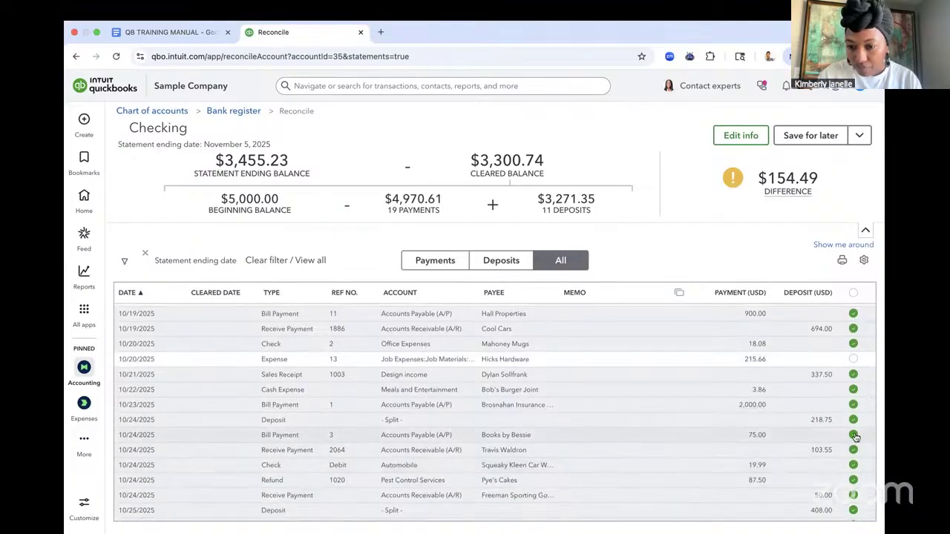
click(853, 435)
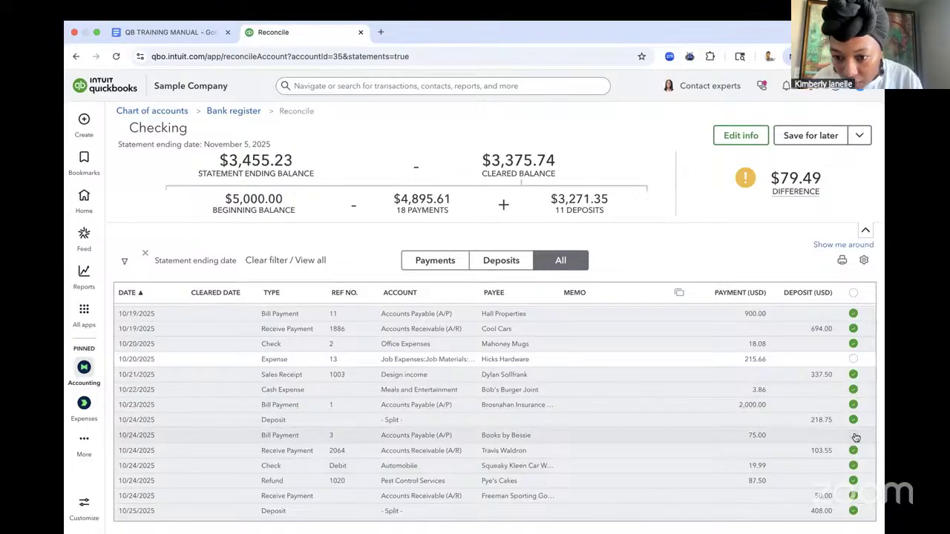
scroll(854, 475, down, 4)
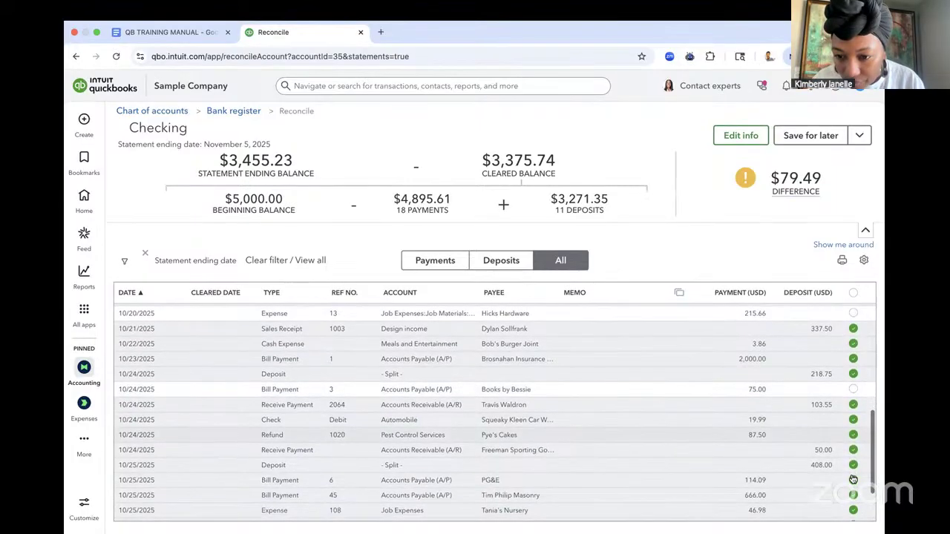
scroll(853, 480, down, 2)
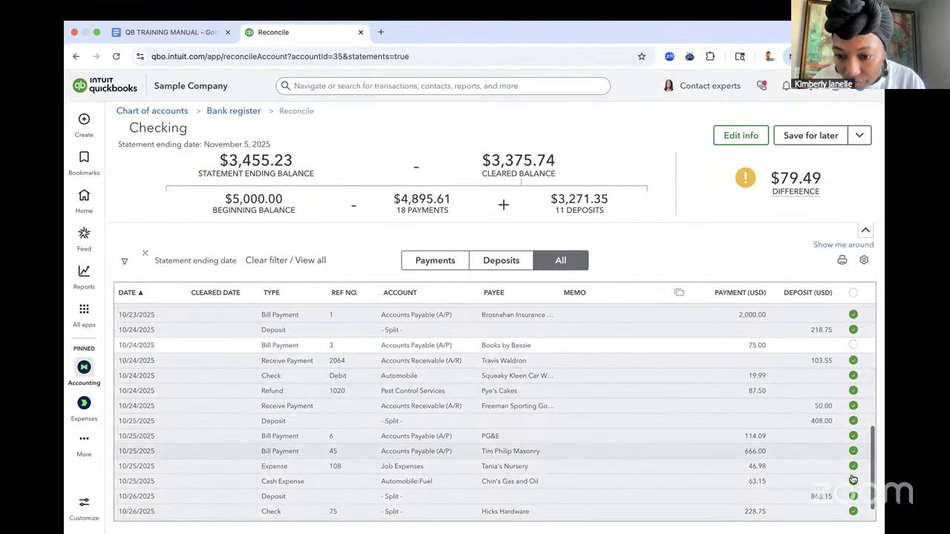
scroll(854, 481, down, 1)
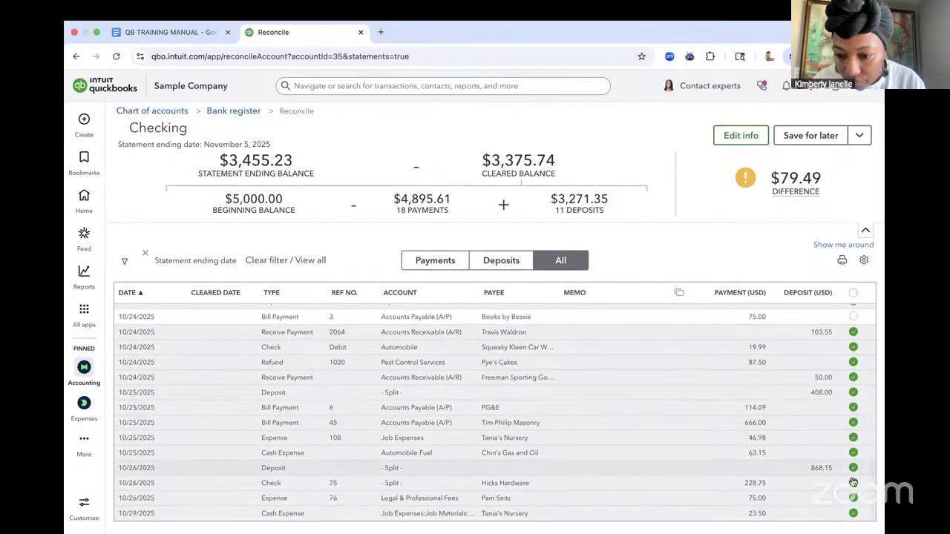
click(853, 498)
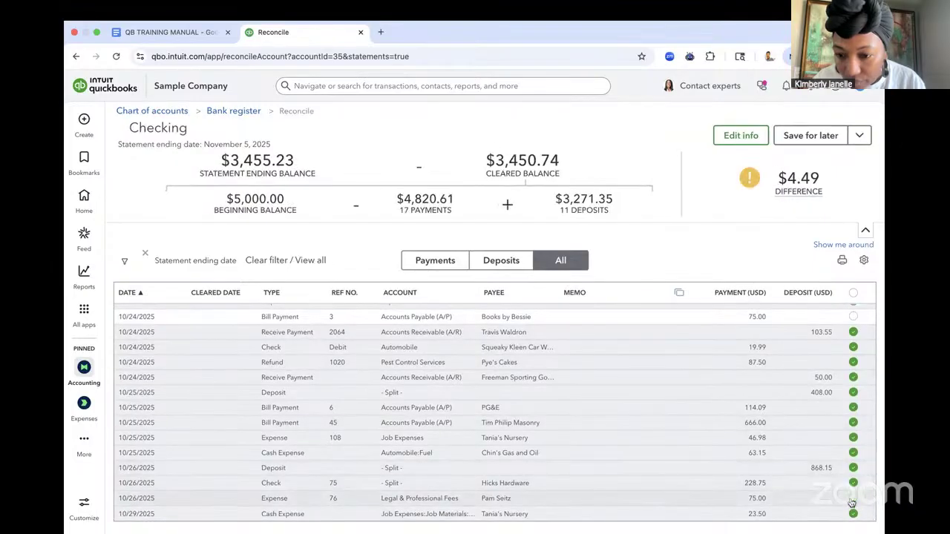
scroll(852, 503, up, 12)
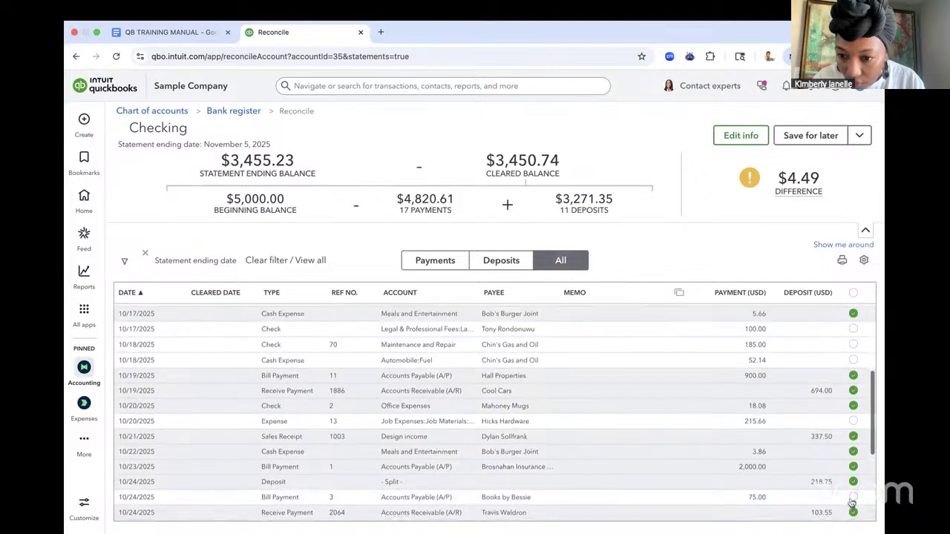
scroll(852, 503, up, 5)
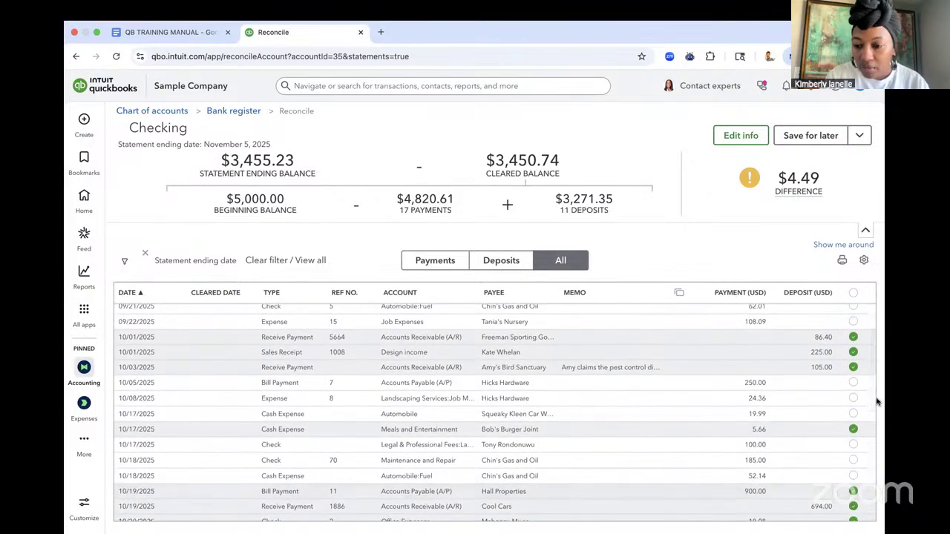
Unmark the 5.66 Bob's Burger Joint cash expense of 10/17/2025 in the reconciliation and look over the rest of the list.
click(854, 429)
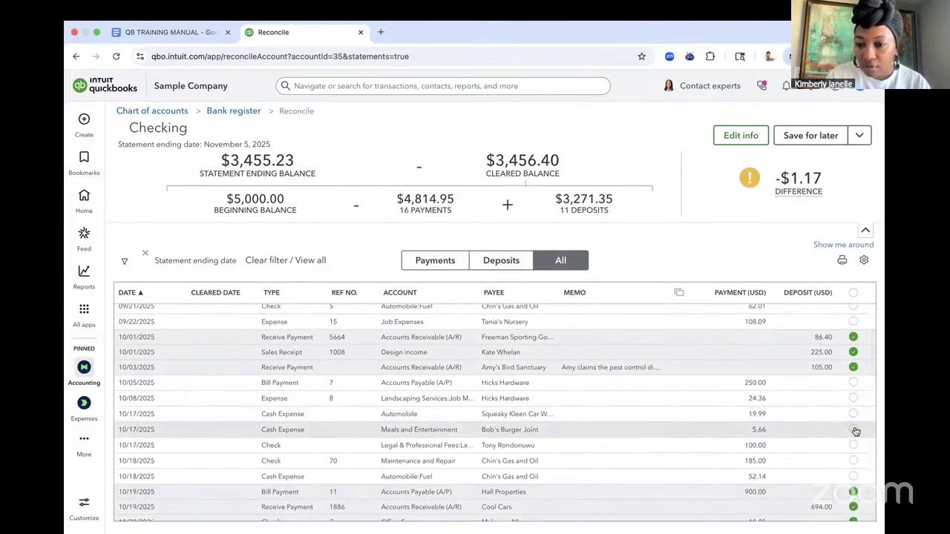
scroll(855, 432, up, 8)
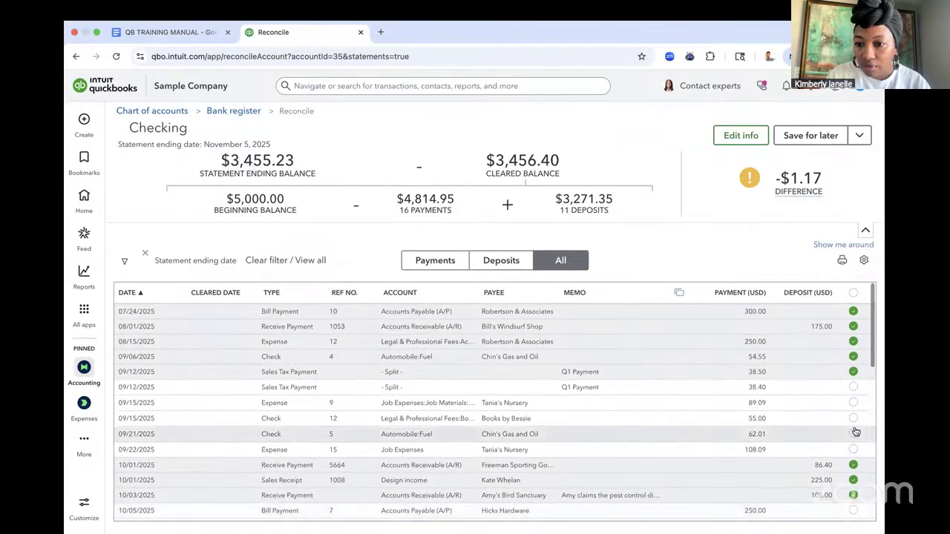
scroll(855, 431, down, 15)
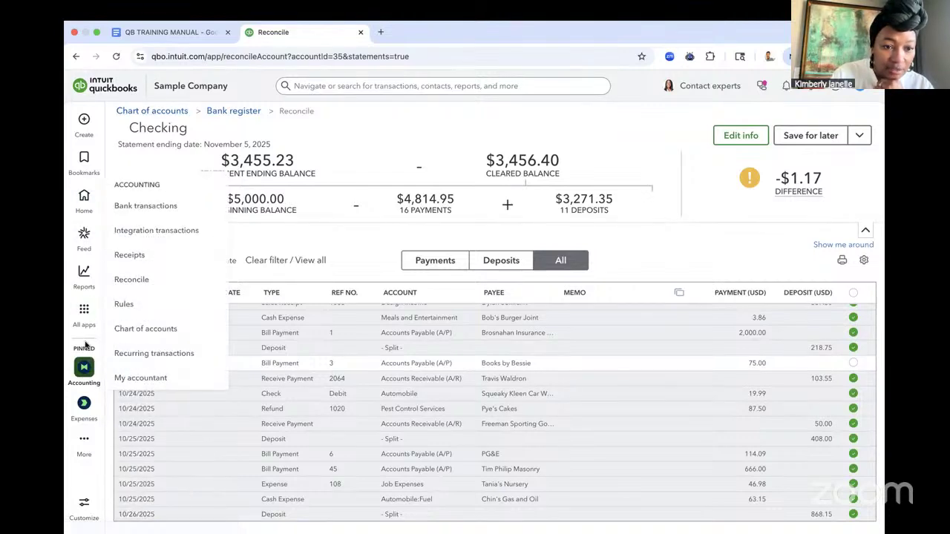
Leave the reconciliation and start a new expense from the expense transactions list, leaving the payee blank.
click(85, 383)
click(85, 383)
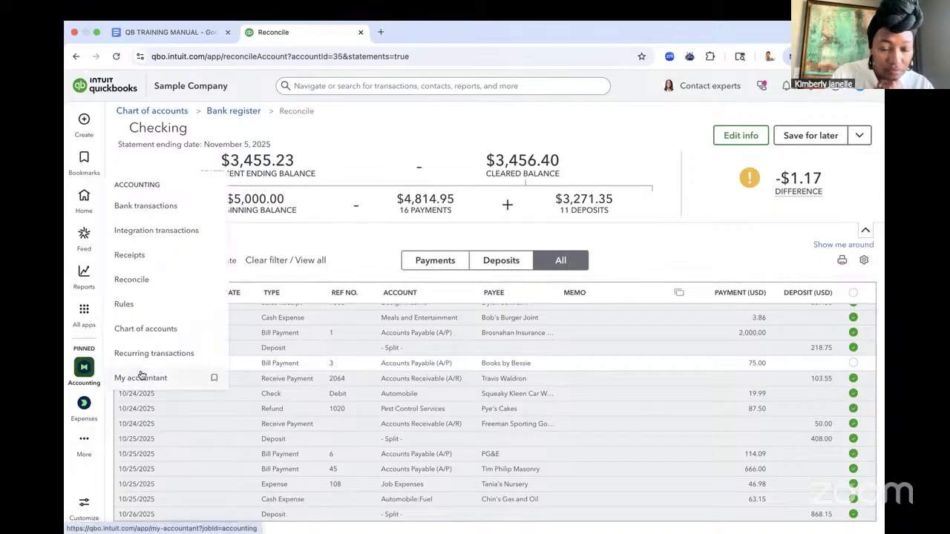
click(145, 207)
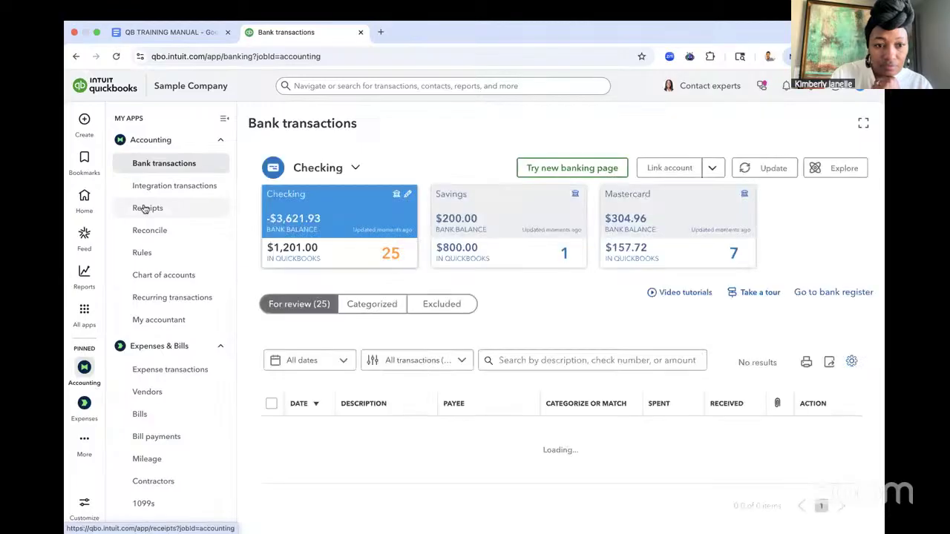
click(169, 370)
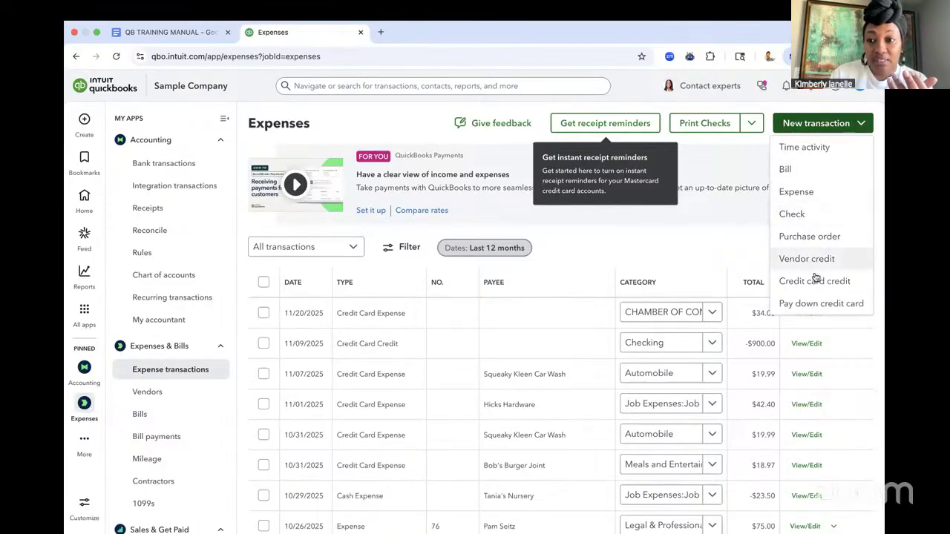
click(801, 194)
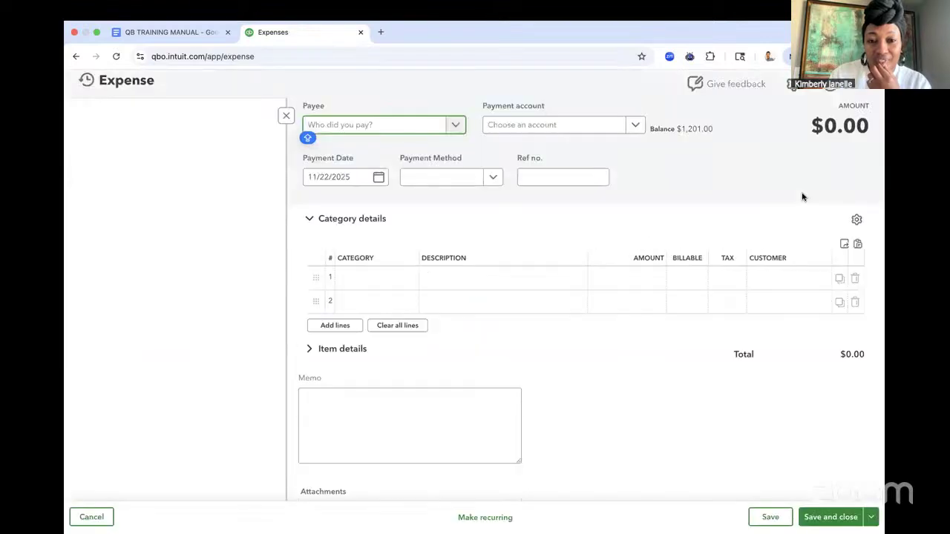
click(455, 125)
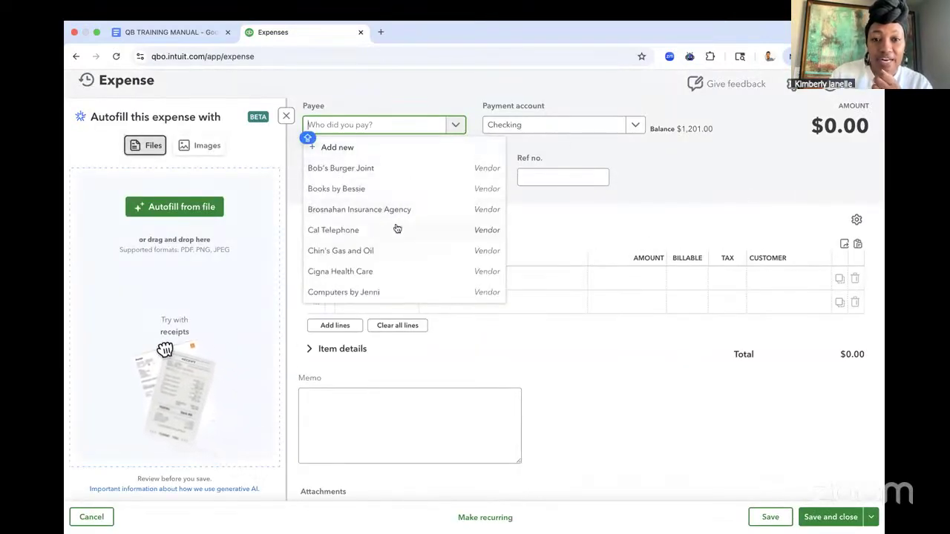
click(411, 97)
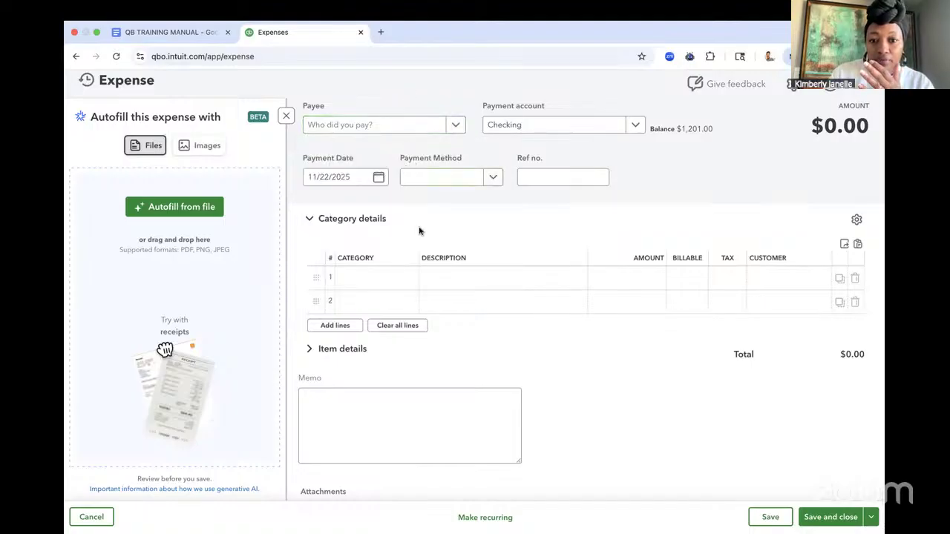
Fill in the first category line of the expense with Advertising, a short description and an amount of 100.00.
click(384, 280)
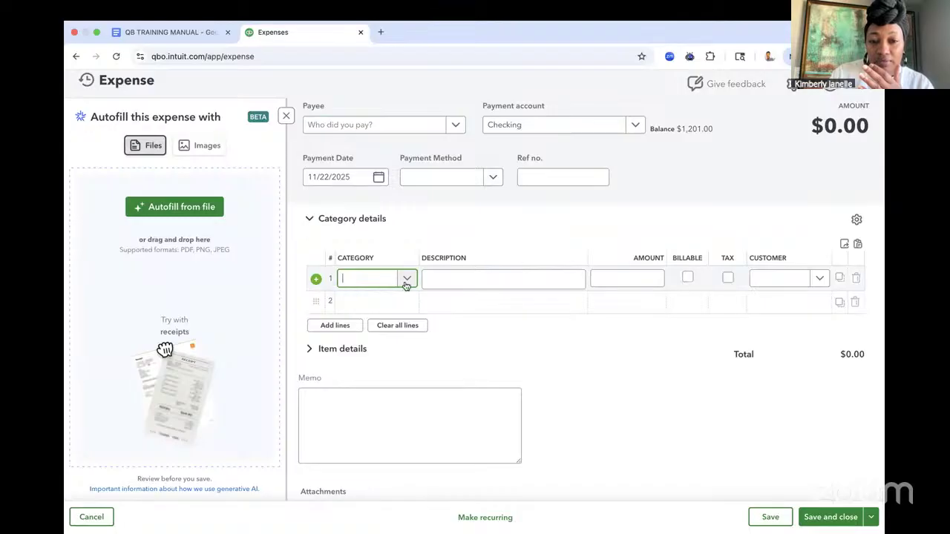
click(405, 281)
click(389, 324)
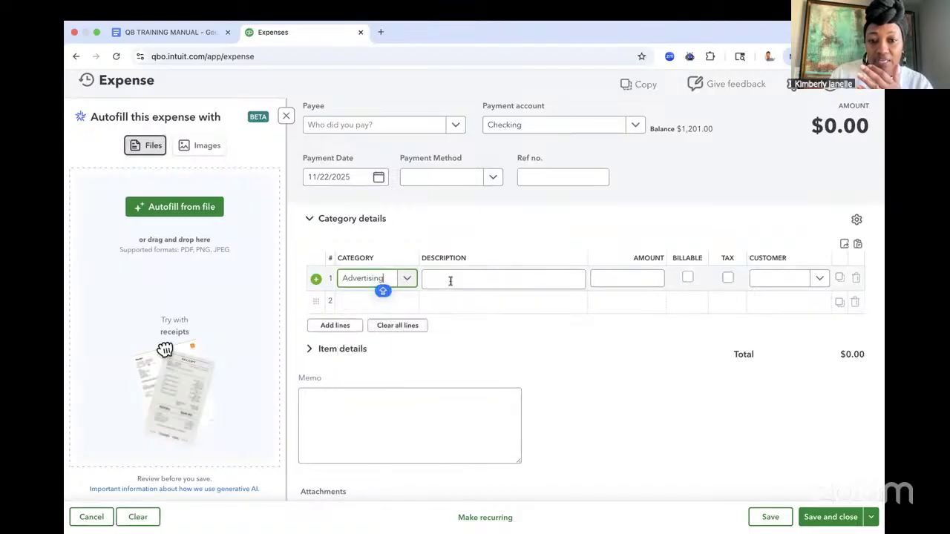
click(432, 278)
text(JAY F)
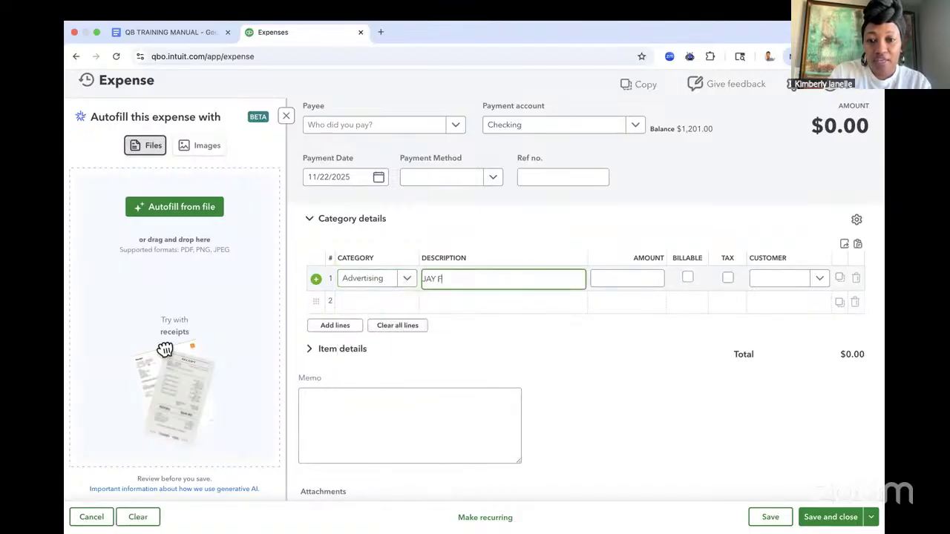
key(Tab)
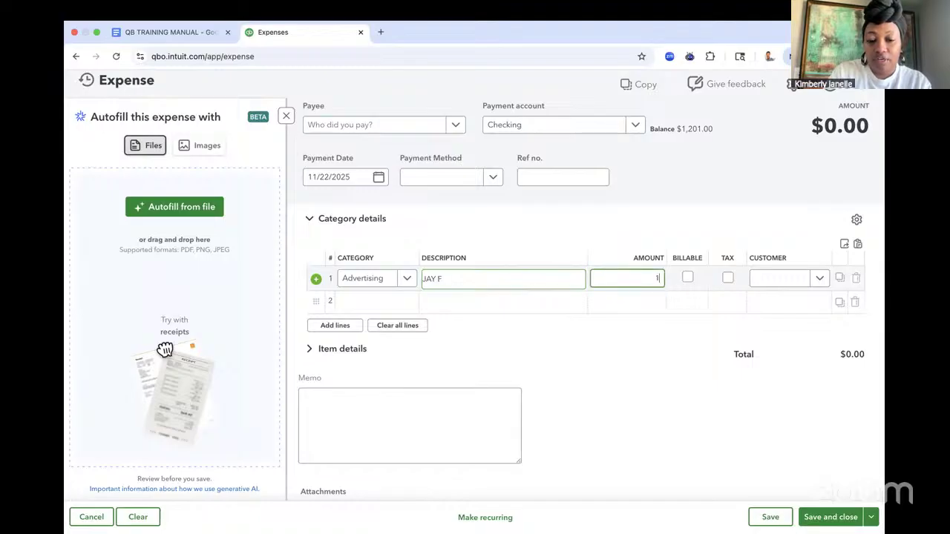
text(100)
key(Tab)
key(Tab)
key(Tab)
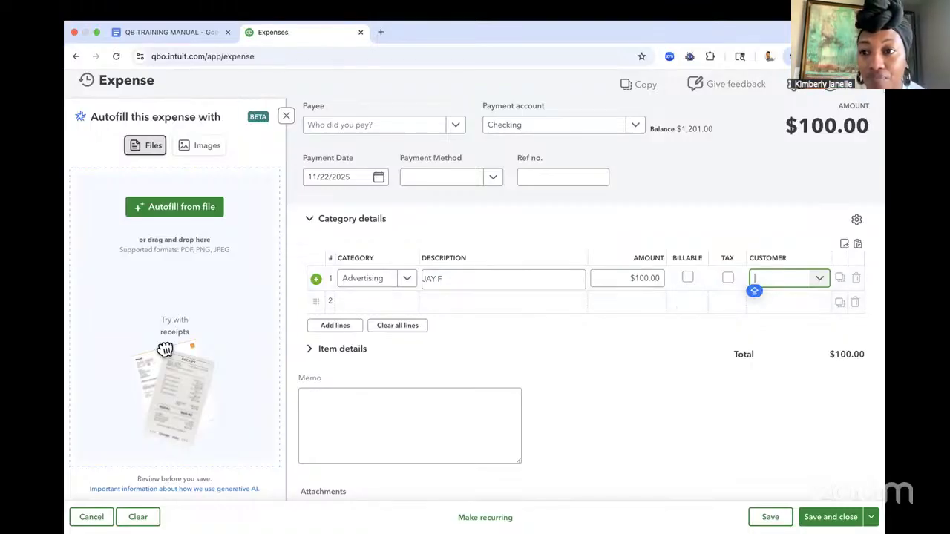
Keep the 100.00 Advertising expense instead of discarding it, and save and close it.
click(867, 95)
key(Escape)
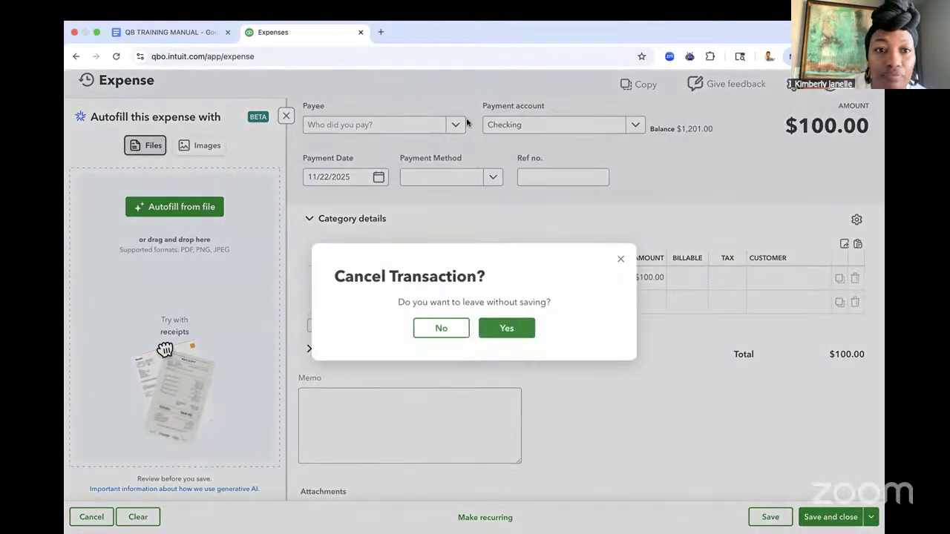
click(458, 333)
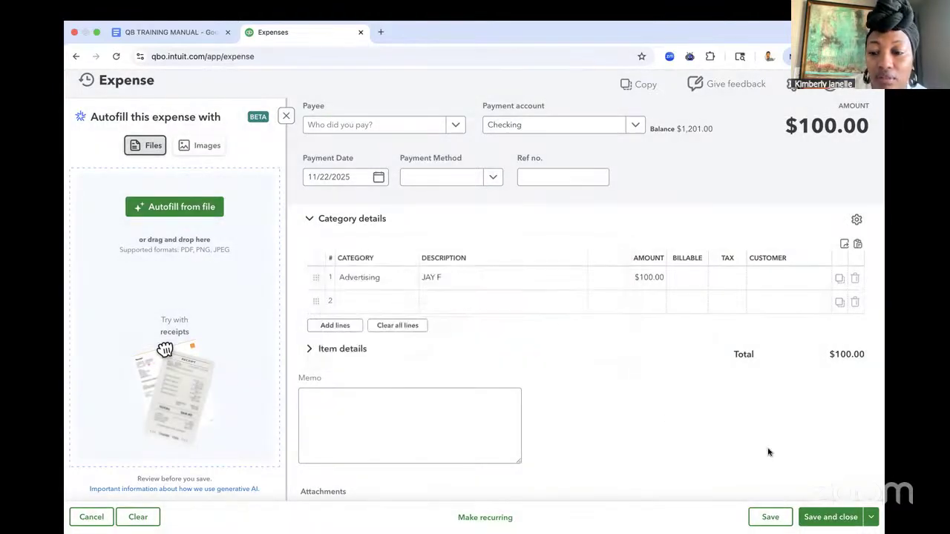
click(825, 520)
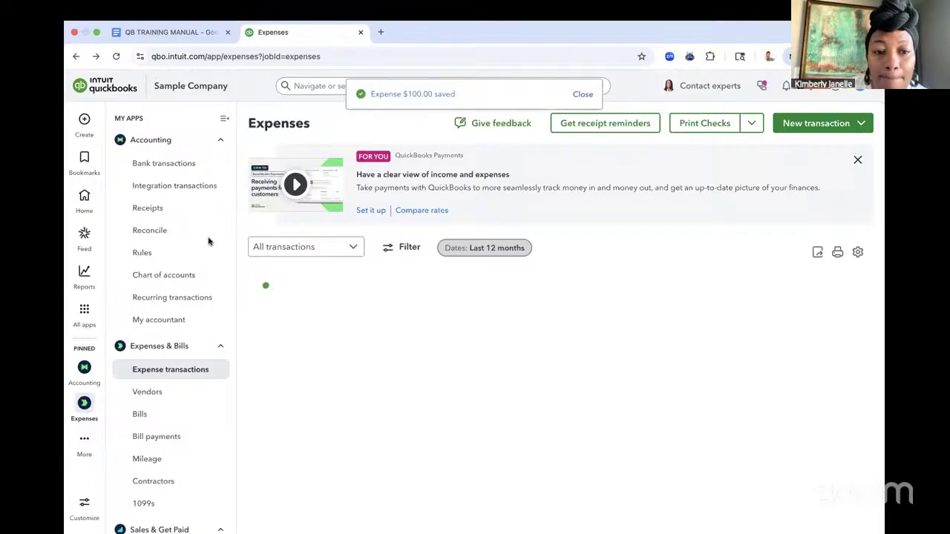
Resume the Checking reconciliation and examine its transaction list from July through October for marked and unmarked items.
click(159, 231)
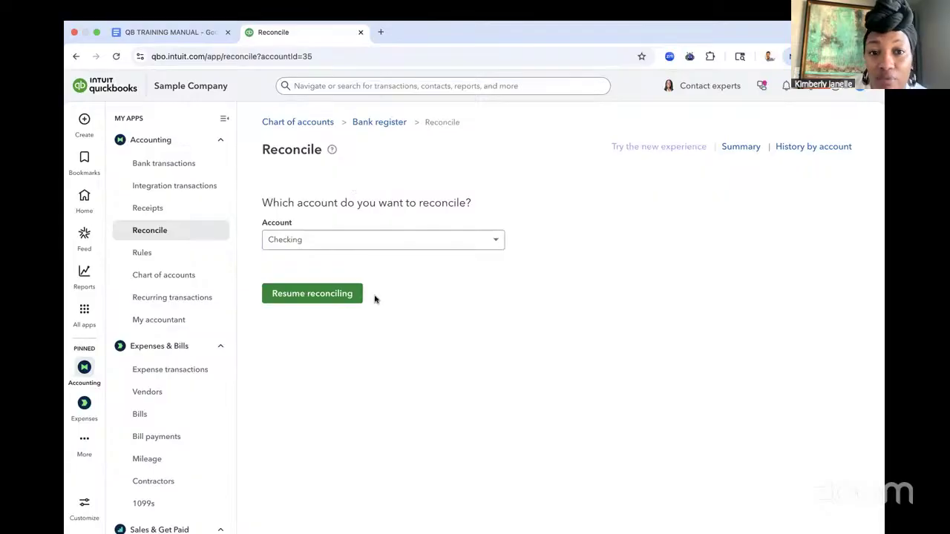
click(335, 294)
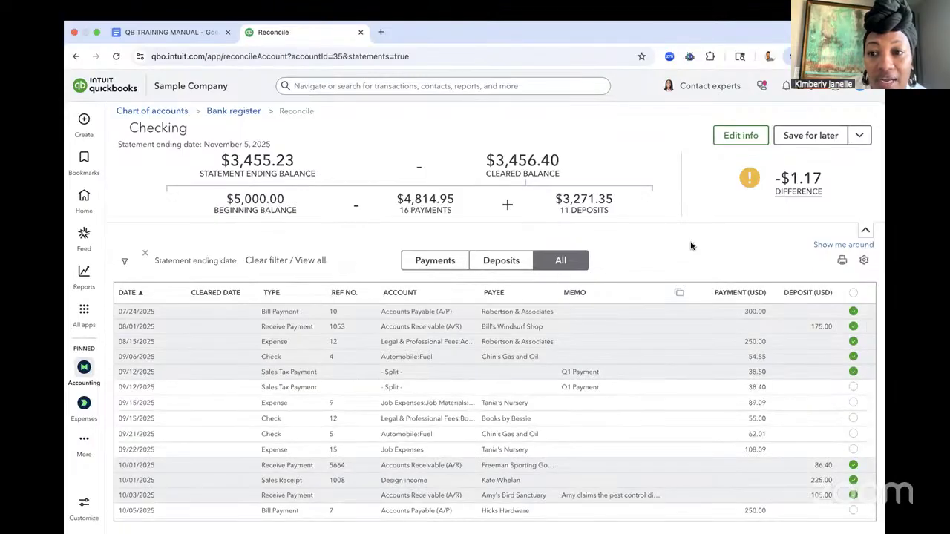
mouse_move(801, 174)
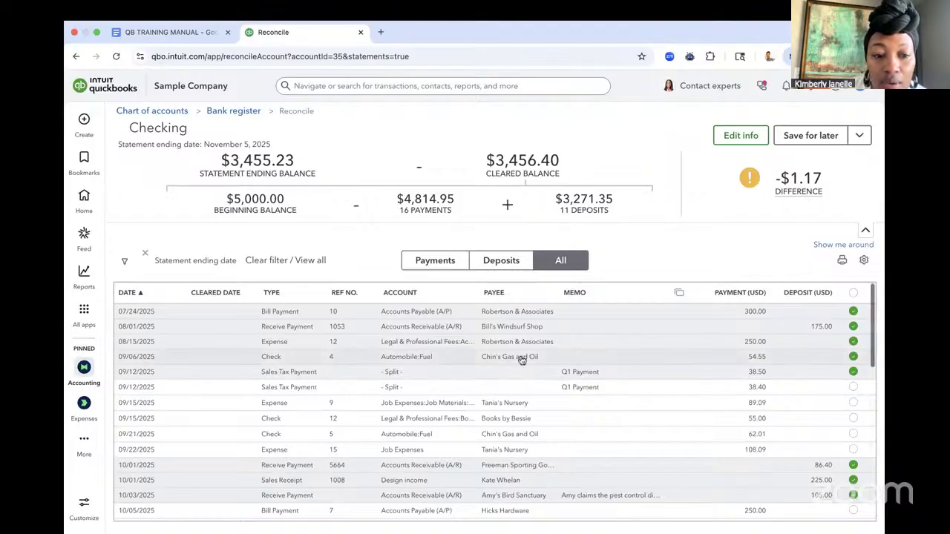
scroll(522, 359, down, 3)
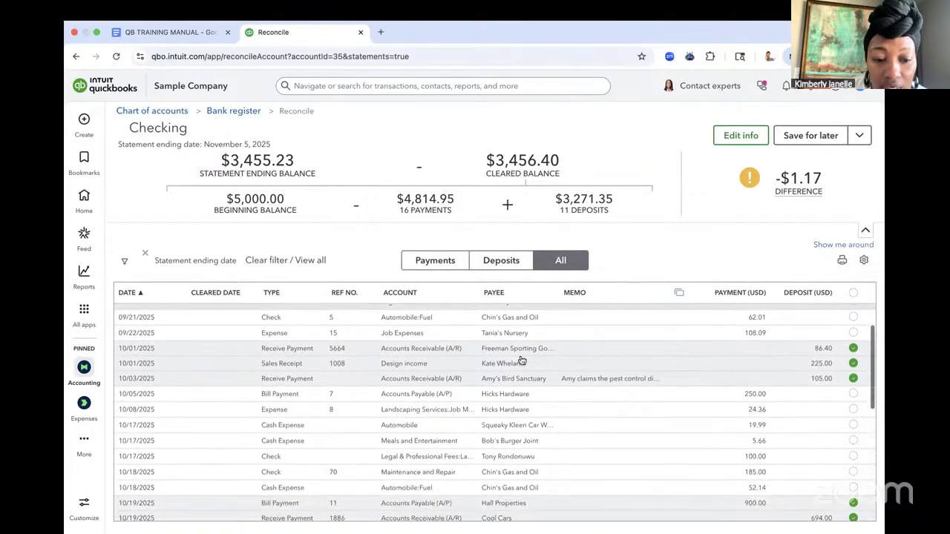
scroll(522, 360, down, 5)
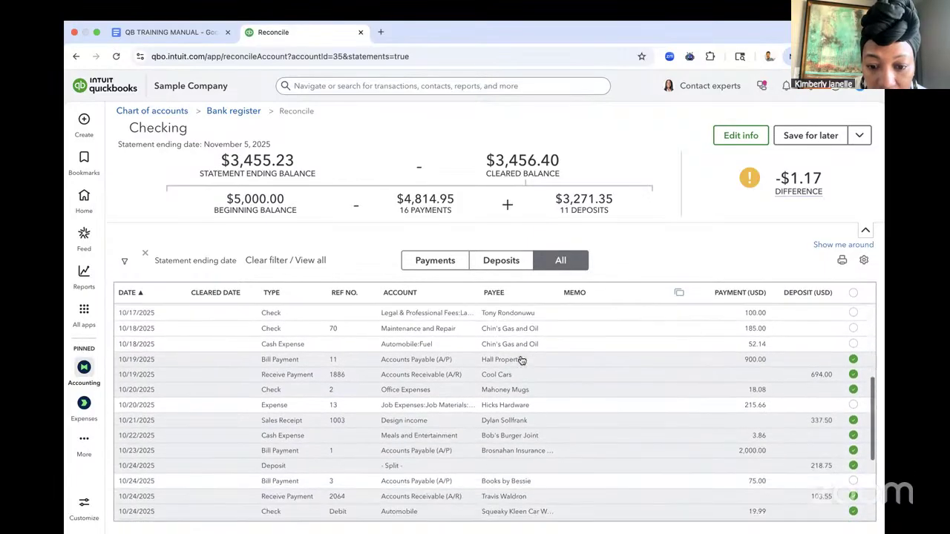
scroll(521, 360, down, 4)
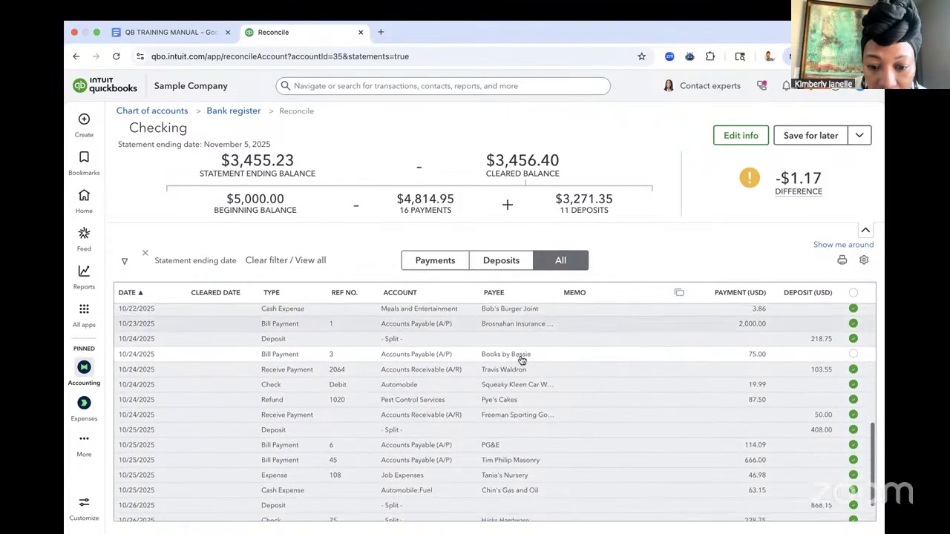
scroll(521, 360, down, 2)
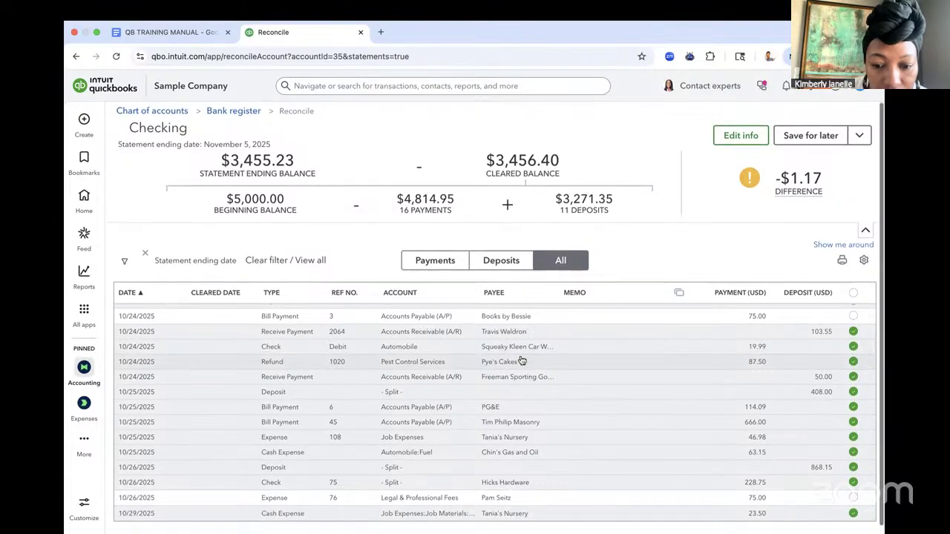
scroll(522, 360, up, 2)
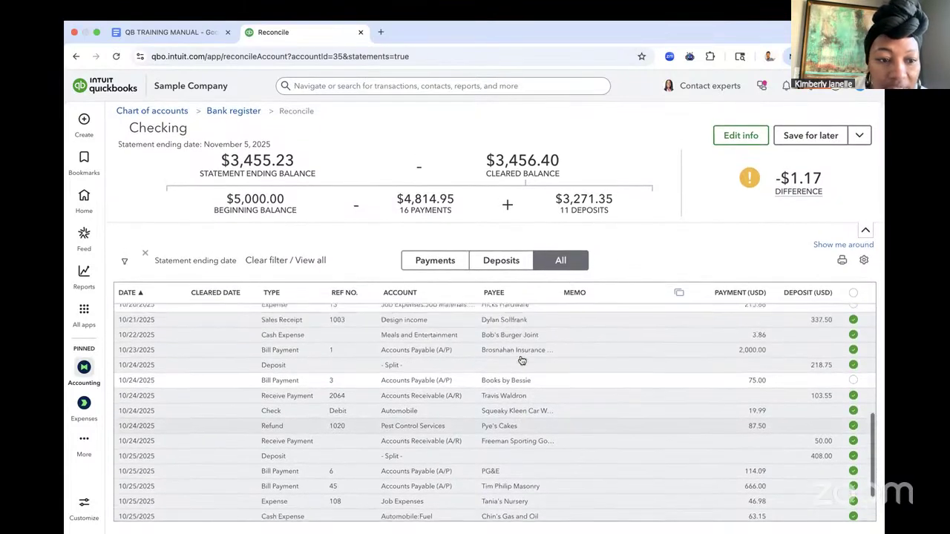
scroll(521, 360, up, 10)
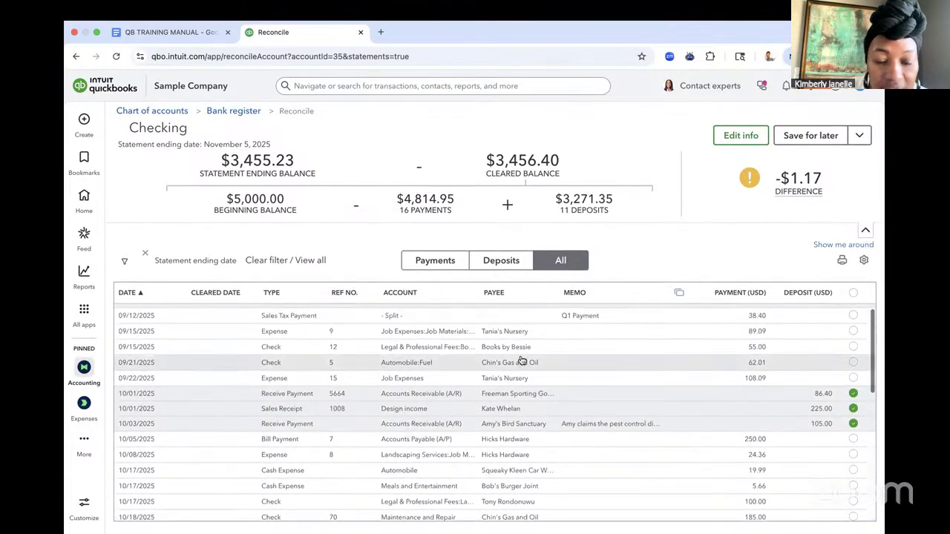
scroll(522, 360, up, 3)
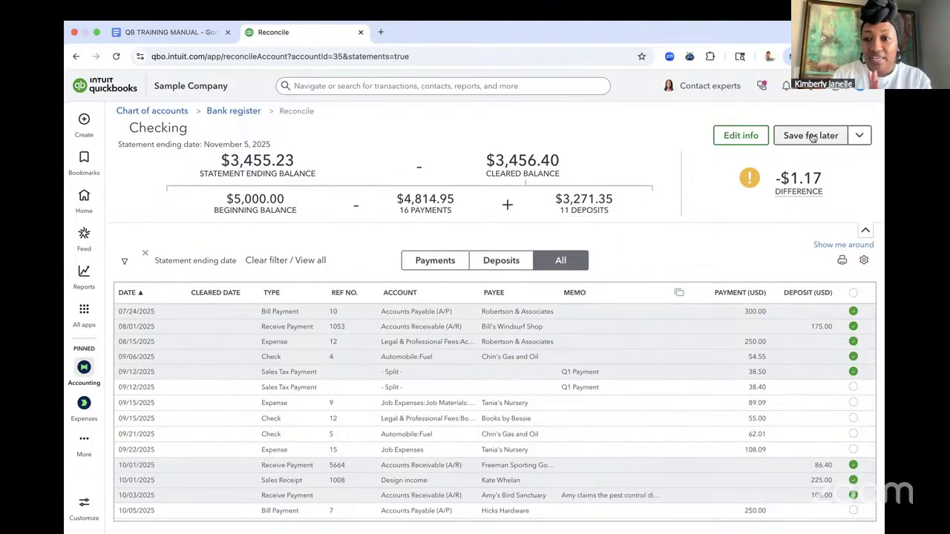
View the Checking bank register without its introductory tour, and open the account's reconciliation history.
click(234, 110)
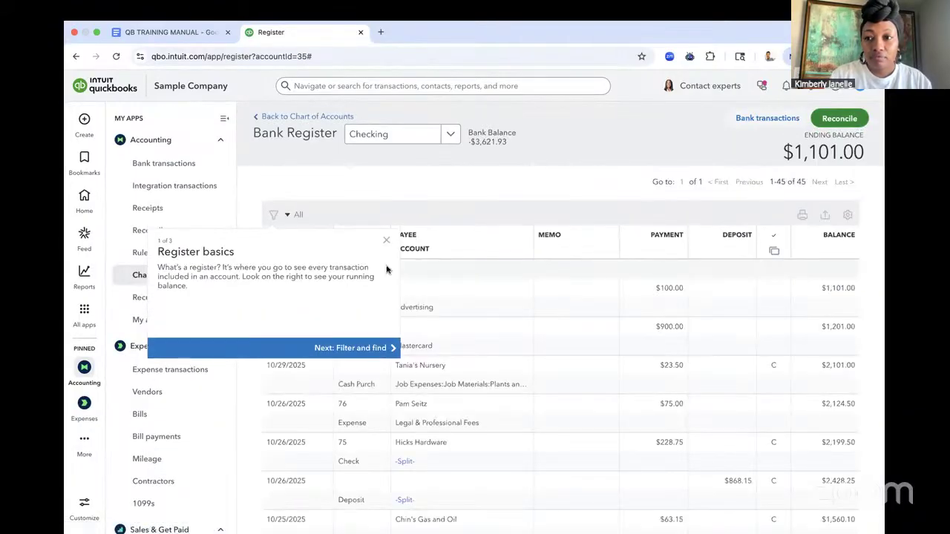
click(386, 240)
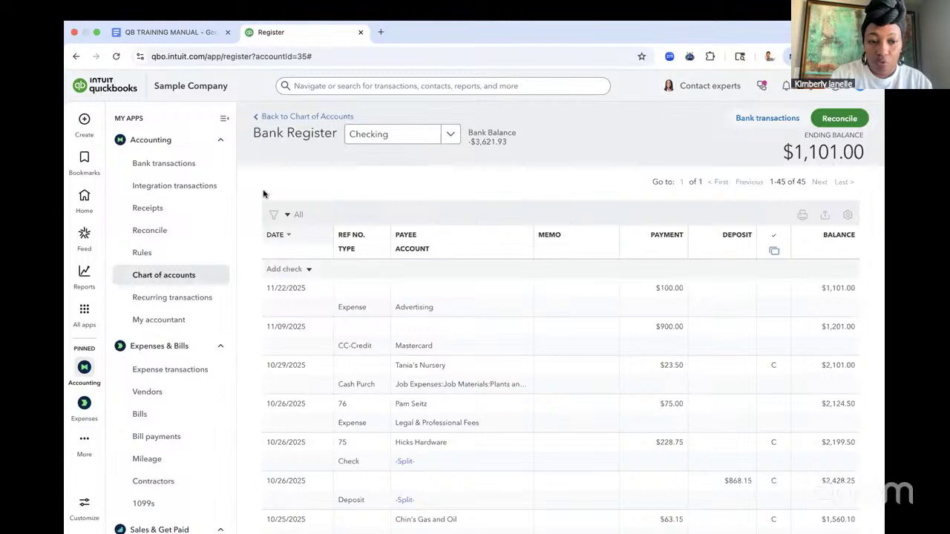
click(155, 231)
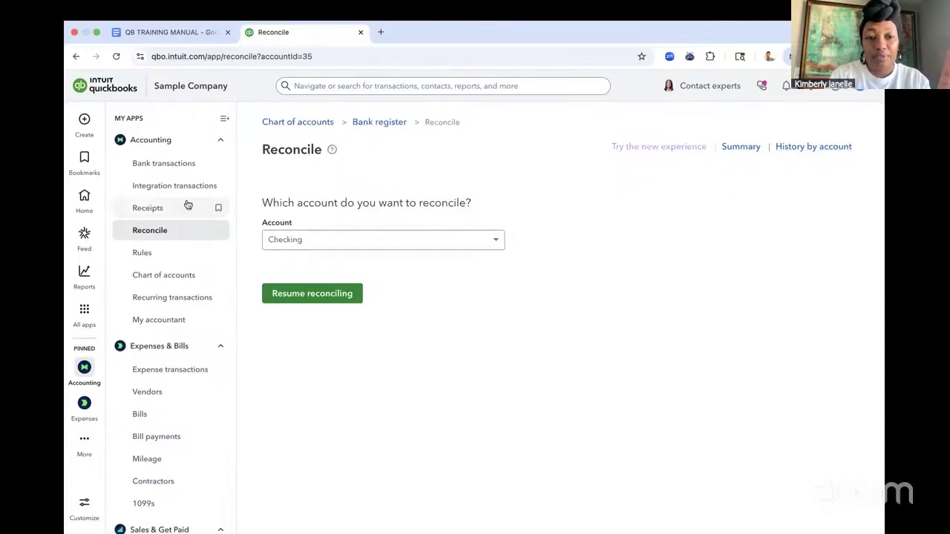
click(819, 148)
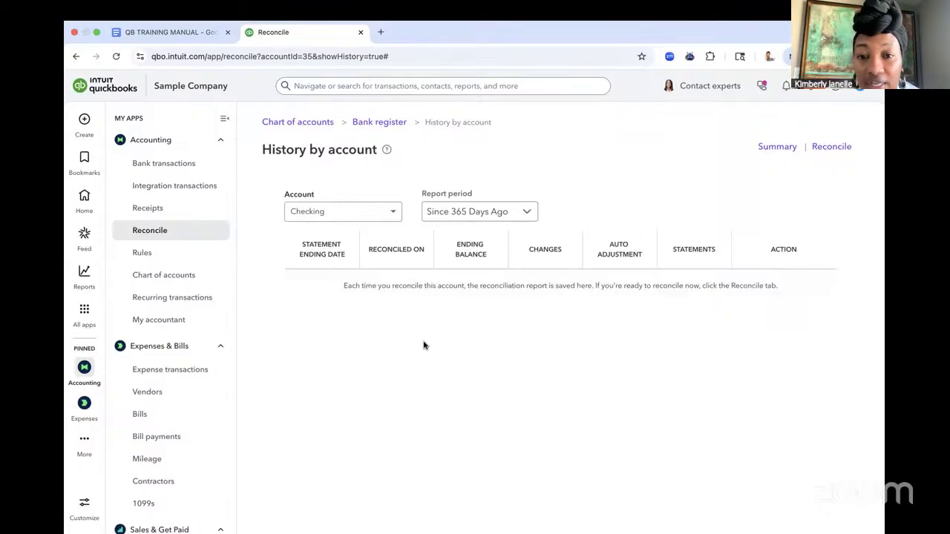
Switch to the QB TRAINING MANUAL in Google Docs and read the Reports: Reviewing & Customizing section.
click(209, 33)
scroll(365, 305, down, 8)
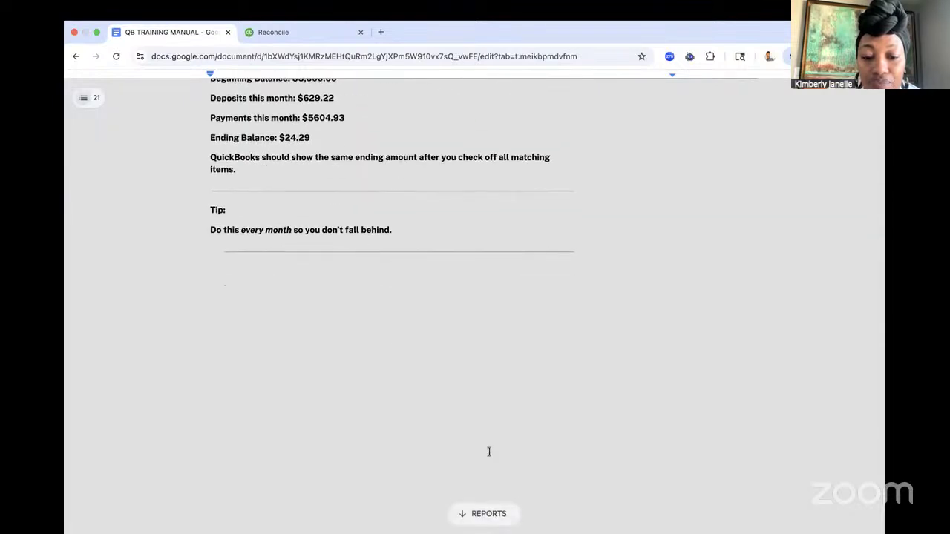
click(491, 516)
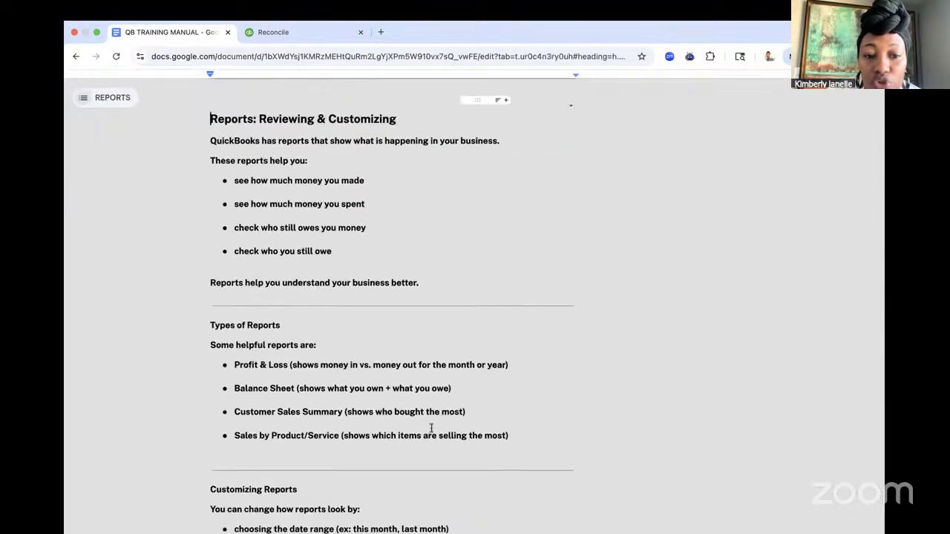
scroll(448, 393, down, 1)
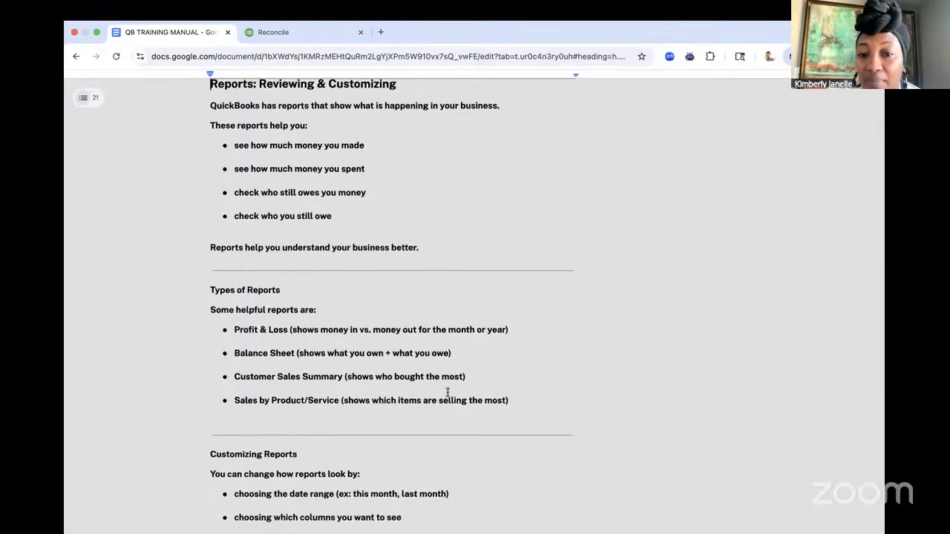
scroll(447, 392, down, 2)
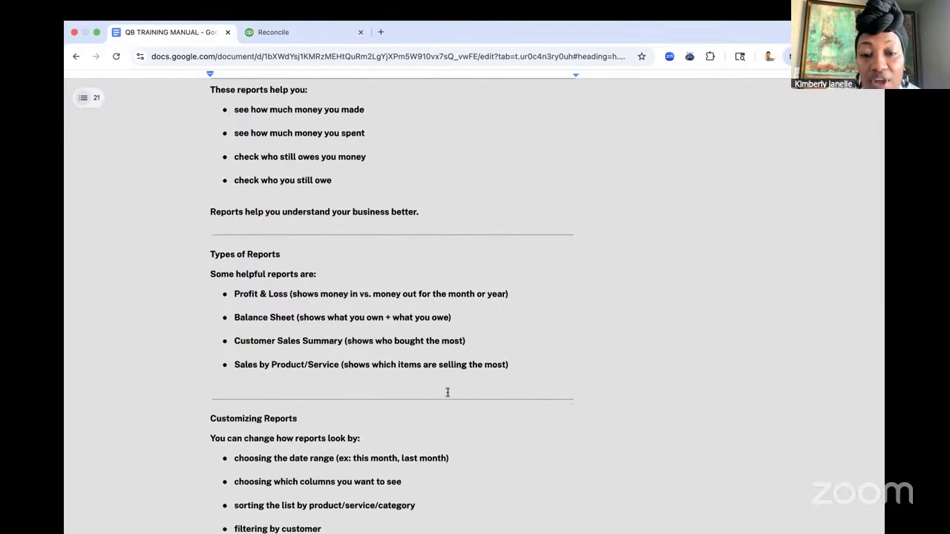
Switch from the training manual to QuickBooks Online and open the Profit and Loss report from the standard reports.
scroll(448, 393, down, 3)
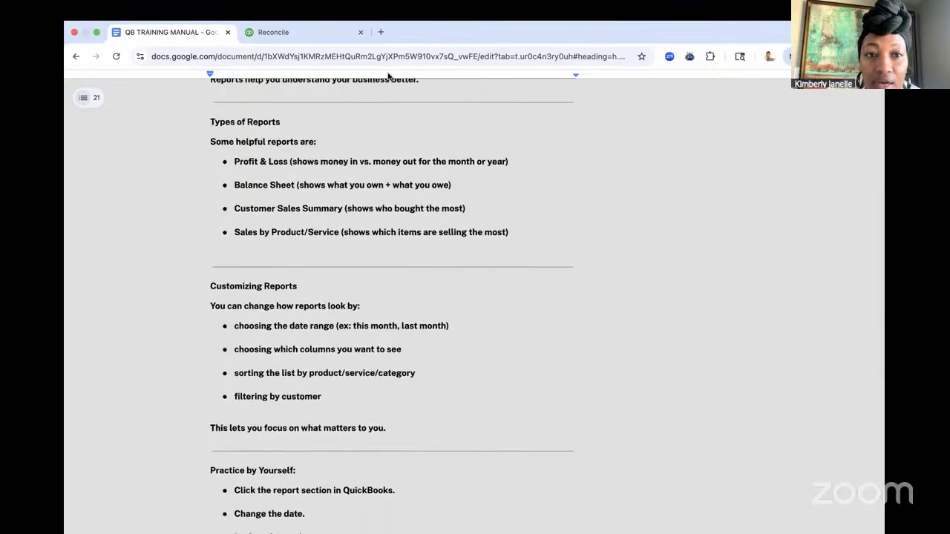
click(325, 26)
mouse_move(96, 267)
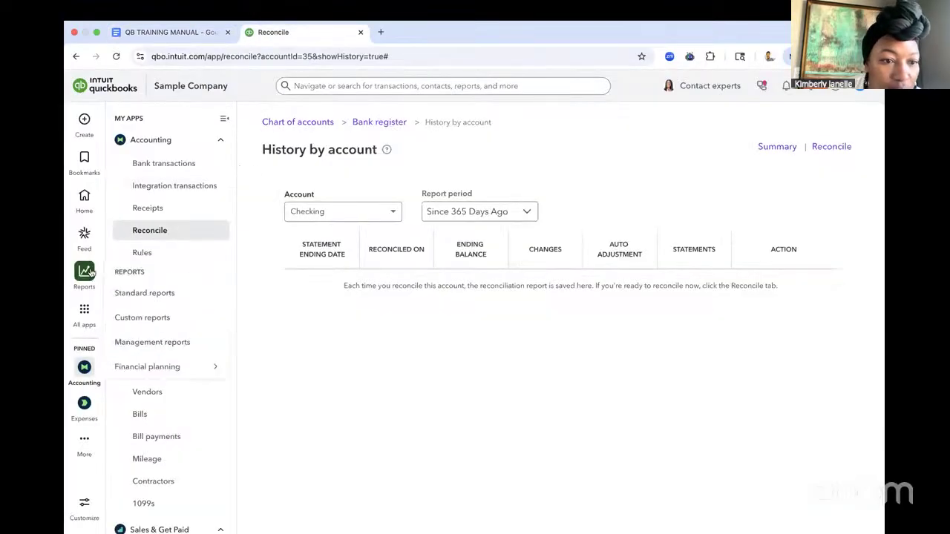
click(118, 291)
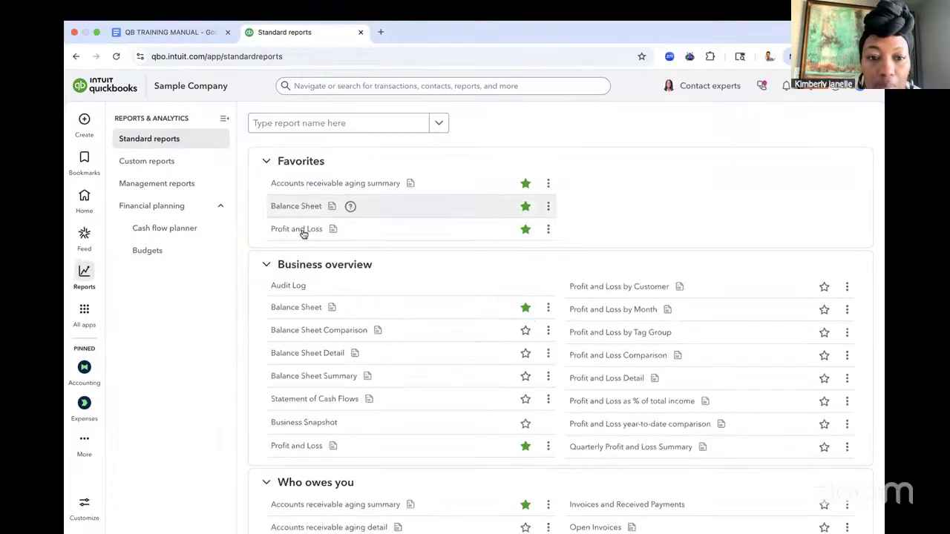
click(302, 231)
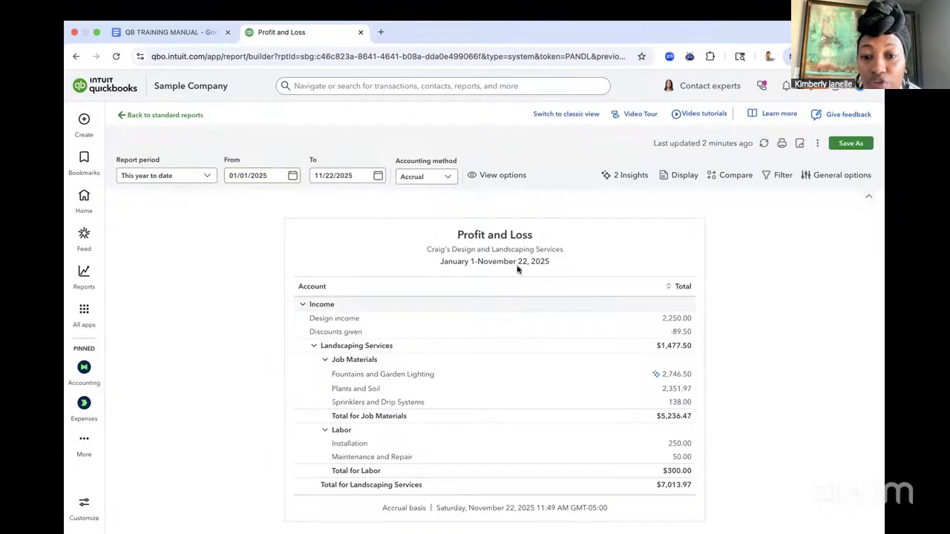
Set the Profit and Loss report period to Last year and its accounting method to Cash.
click(208, 176)
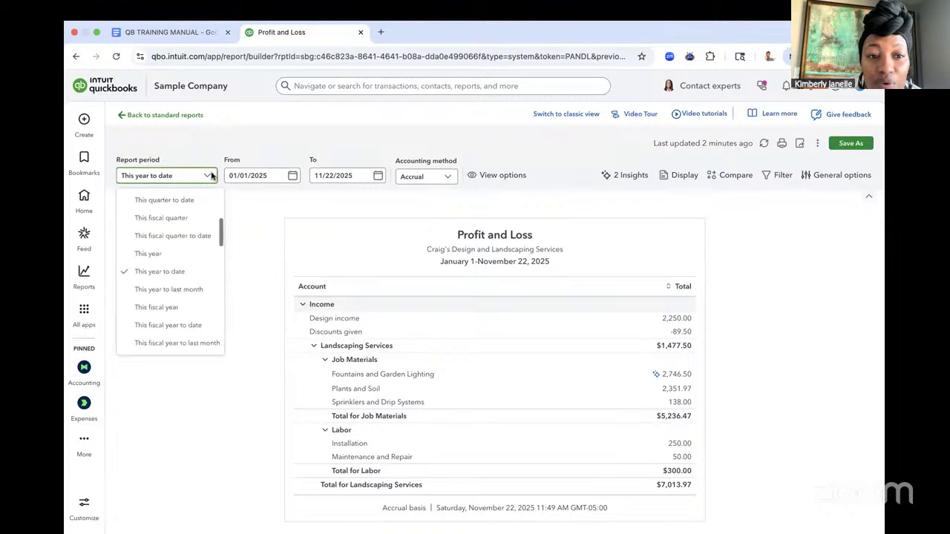
scroll(191, 244, down, 2)
scroll(191, 243, down, 4)
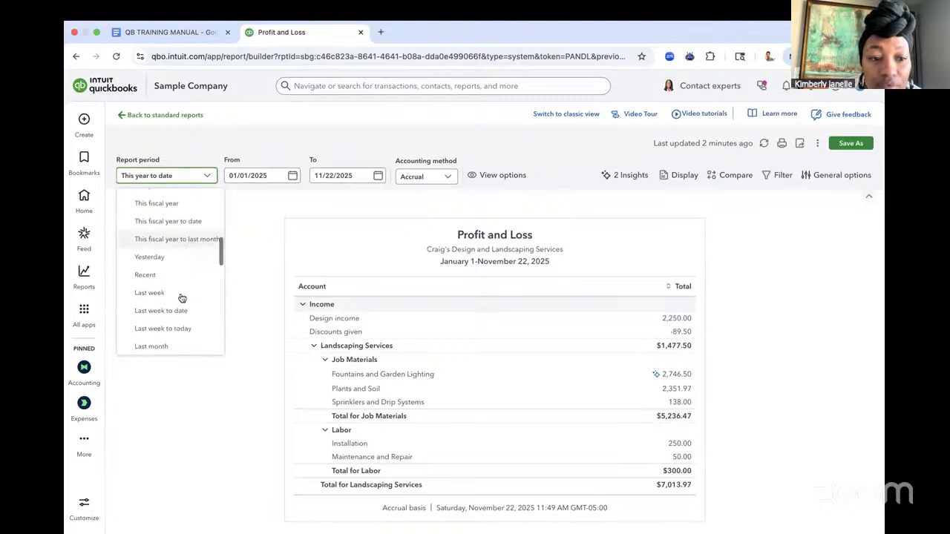
scroll(178, 311, down, 3)
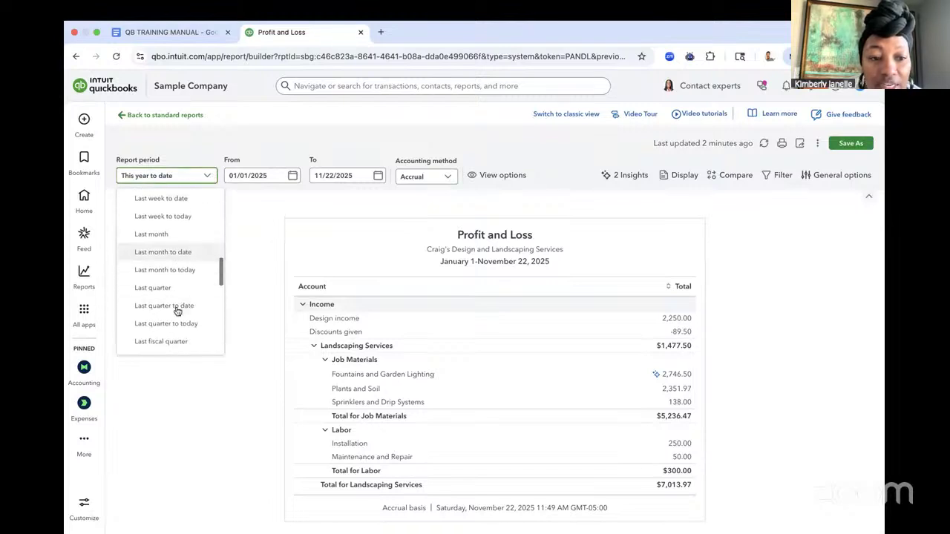
click(153, 343)
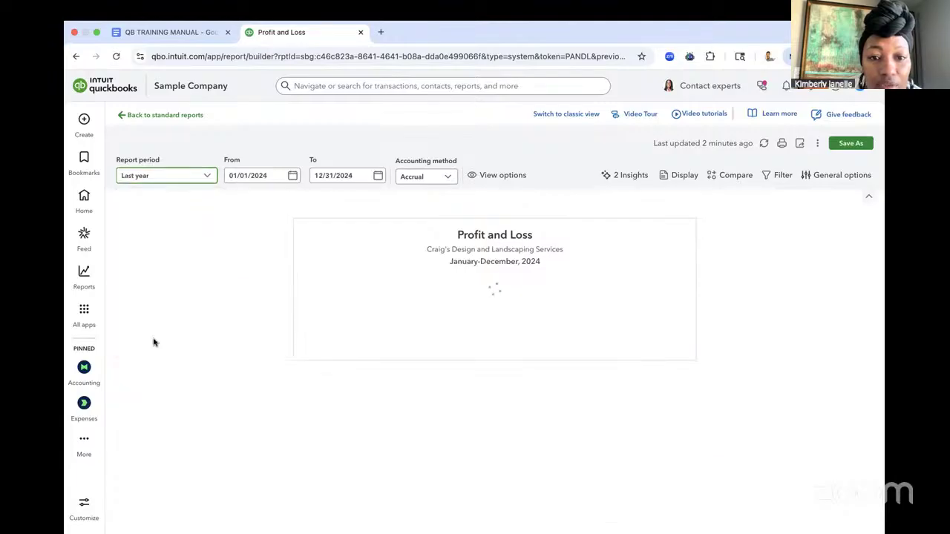
click(450, 179)
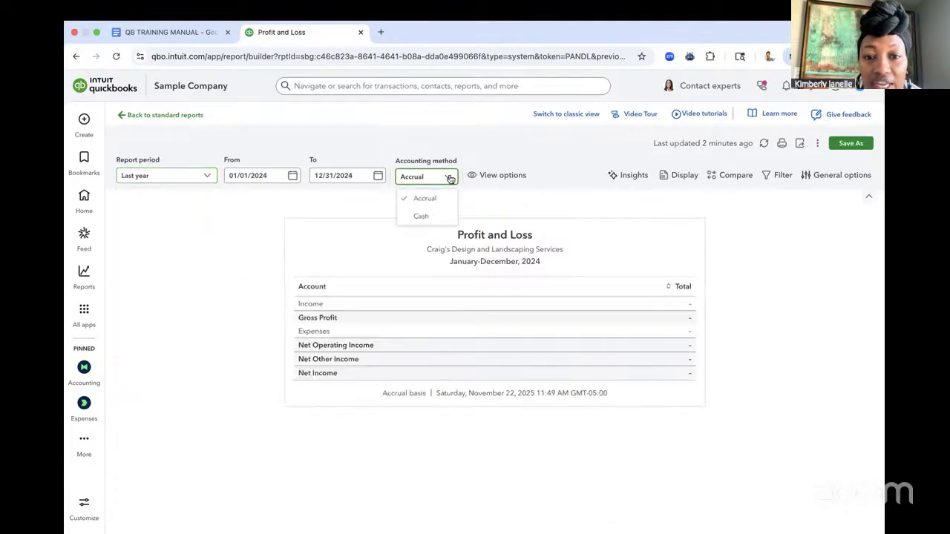
click(428, 218)
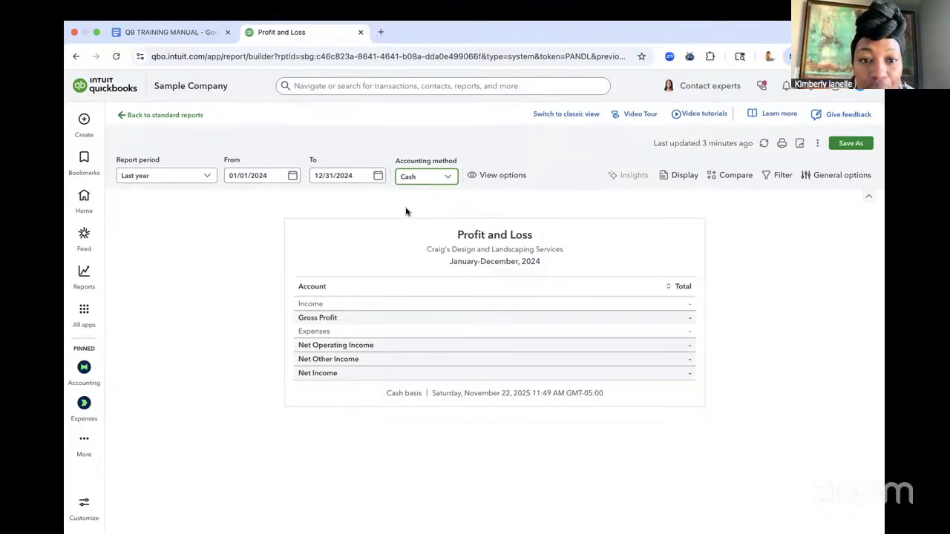
Change the Profit and Loss report to custom dates with an end date of 02/28/2025.
click(210, 176)
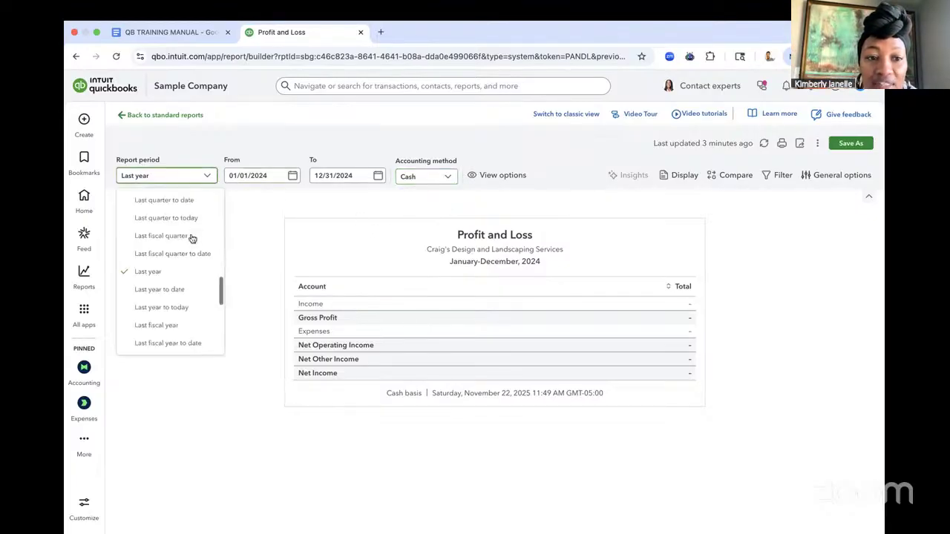
scroll(189, 239, up, 5)
scroll(192, 239, up, 6)
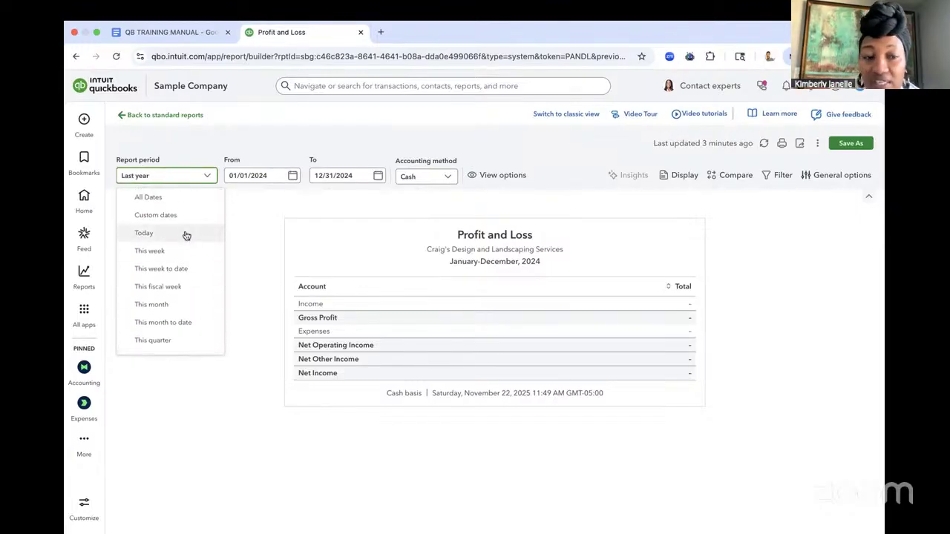
click(157, 217)
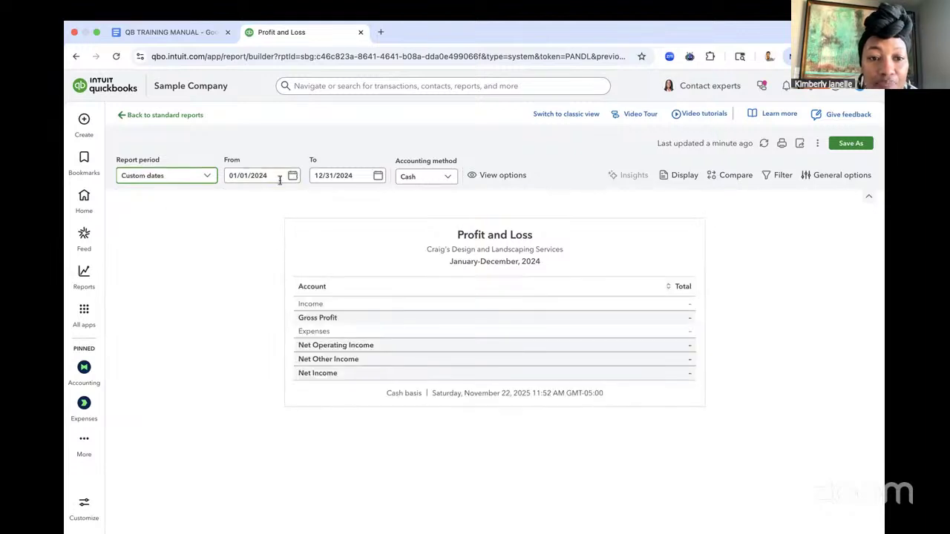
click(378, 176)
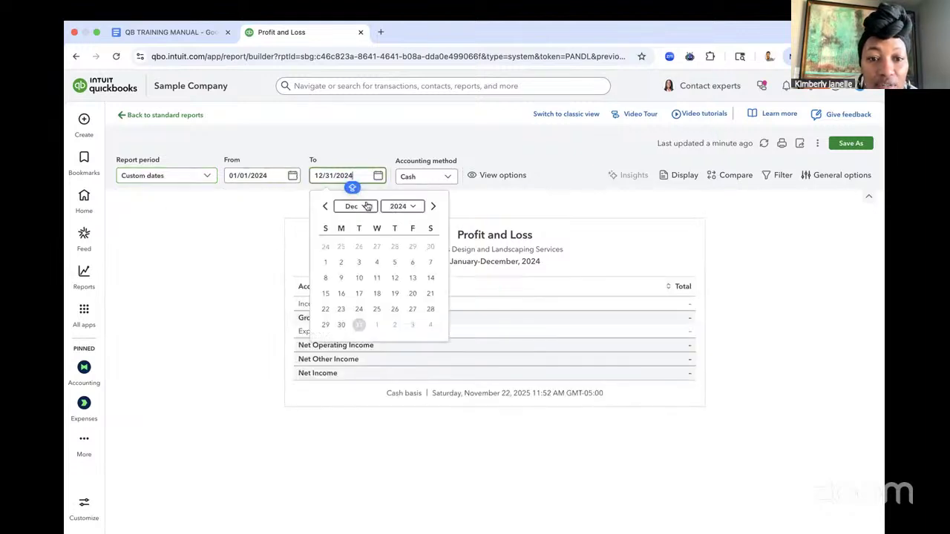
click(367, 206)
scroll(359, 232, up, 5)
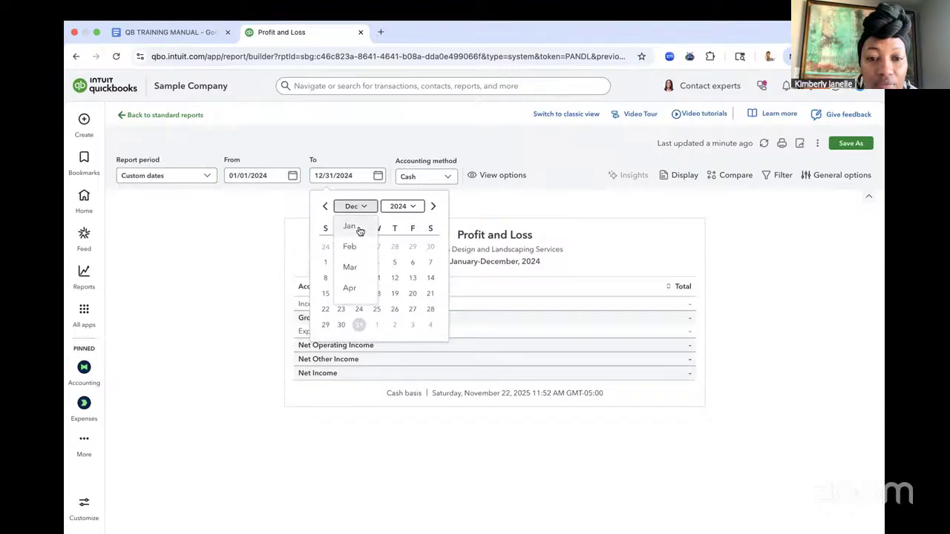
click(354, 246)
click(418, 209)
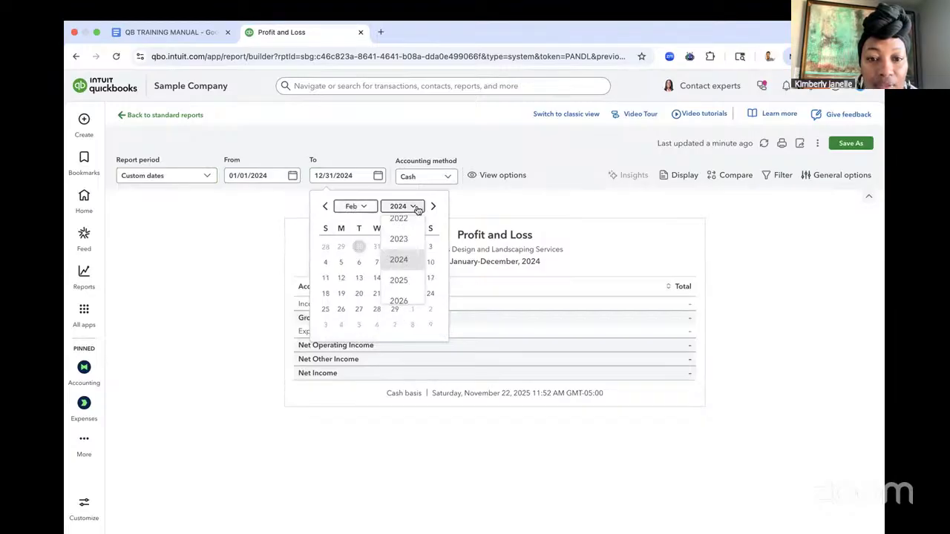
click(403, 279)
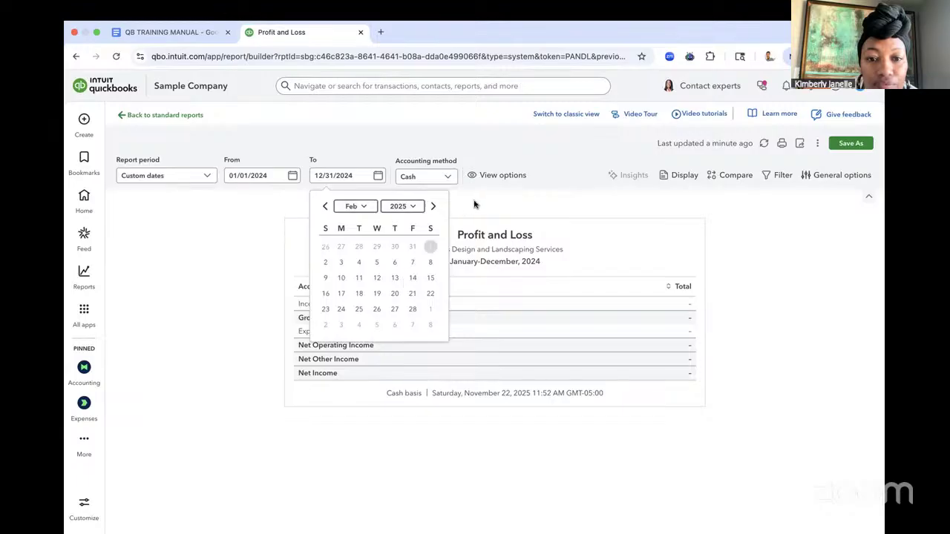
click(413, 308)
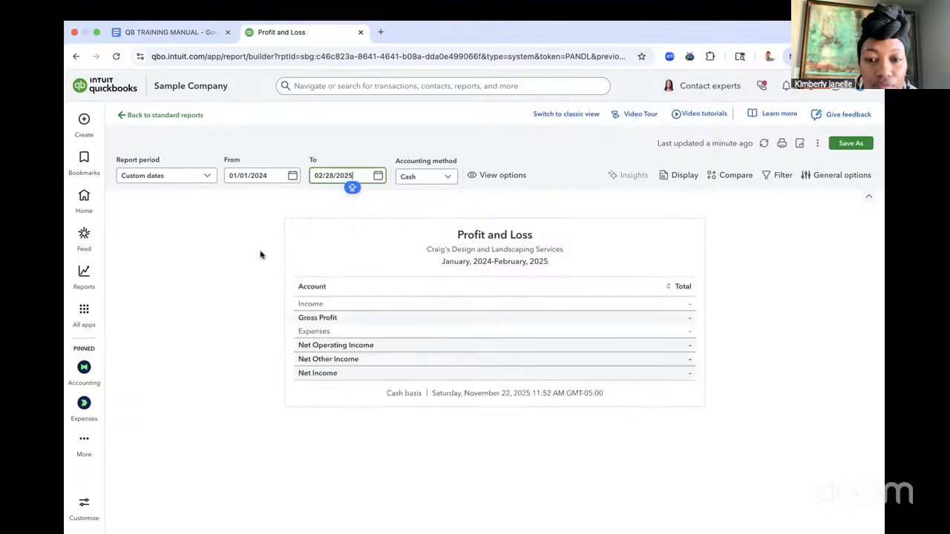
click(207, 176)
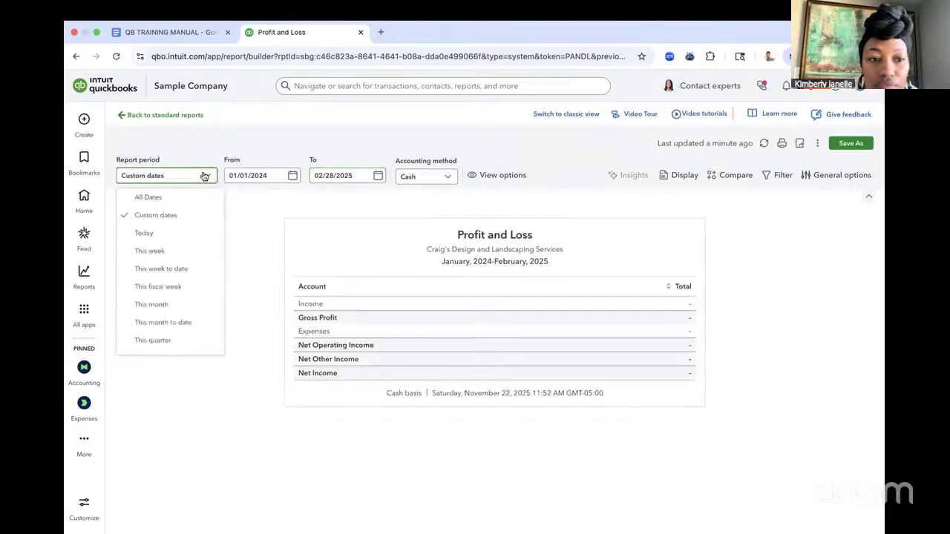
scroll(181, 271, down, 2)
Switch to the QB TRAINING MANUAL, read the report practice tasks, and go to the Statement of Cash Flows section.
click(197, 34)
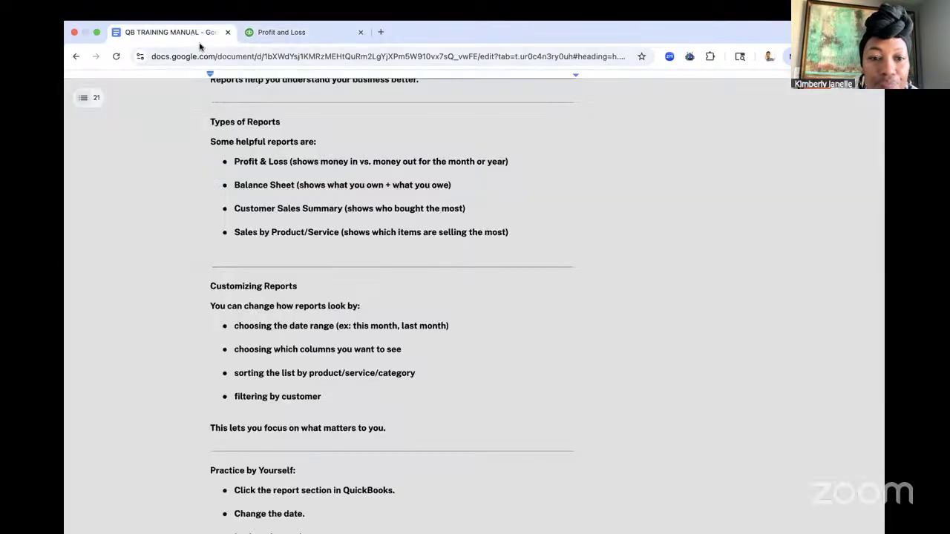
scroll(361, 305, down, 5)
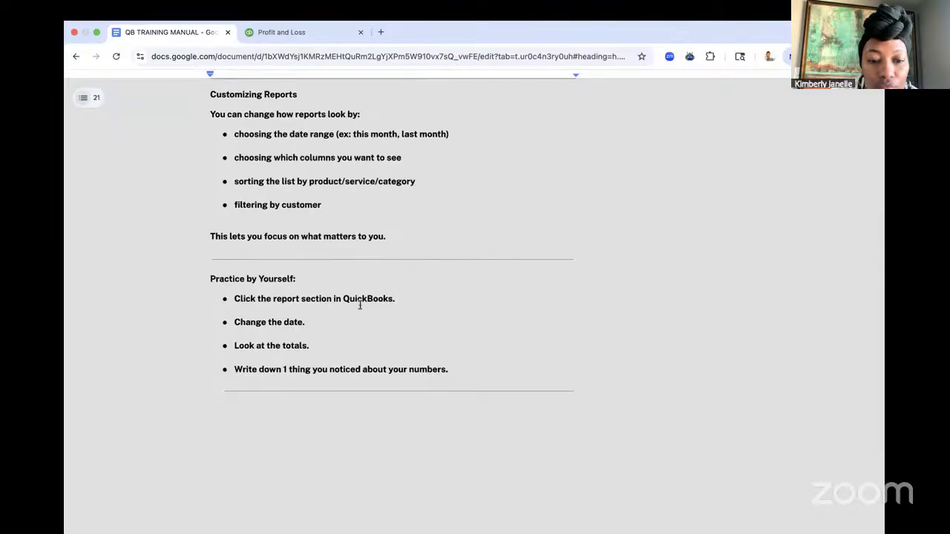
scroll(360, 305, down, 4)
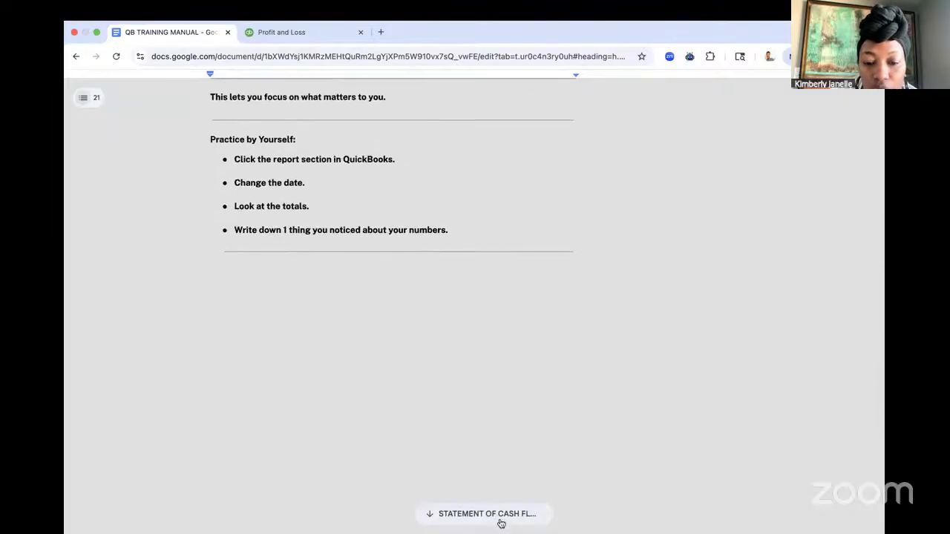
click(498, 513)
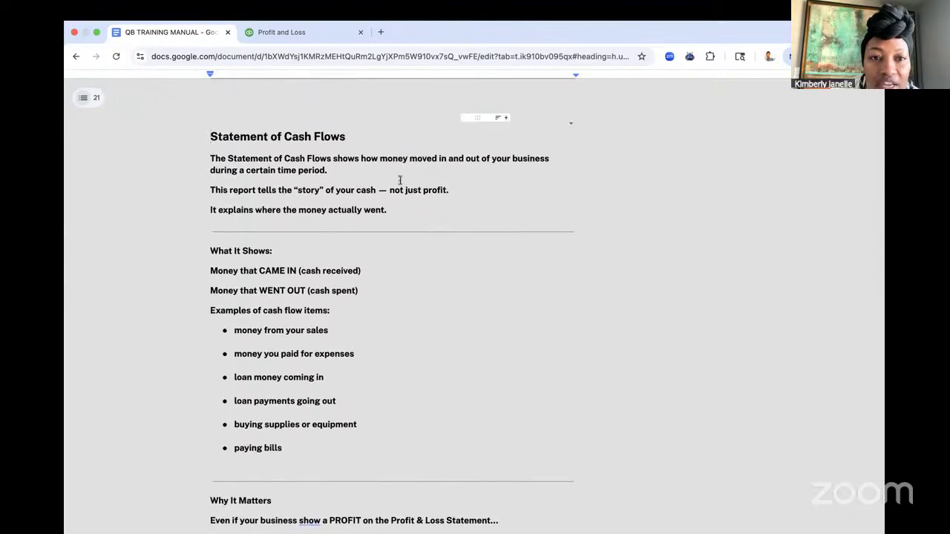
Return to QuickBooks Online, open the Statement of Cash Flows from the standard reports, and review its operating, investing and financing activities.
click(312, 28)
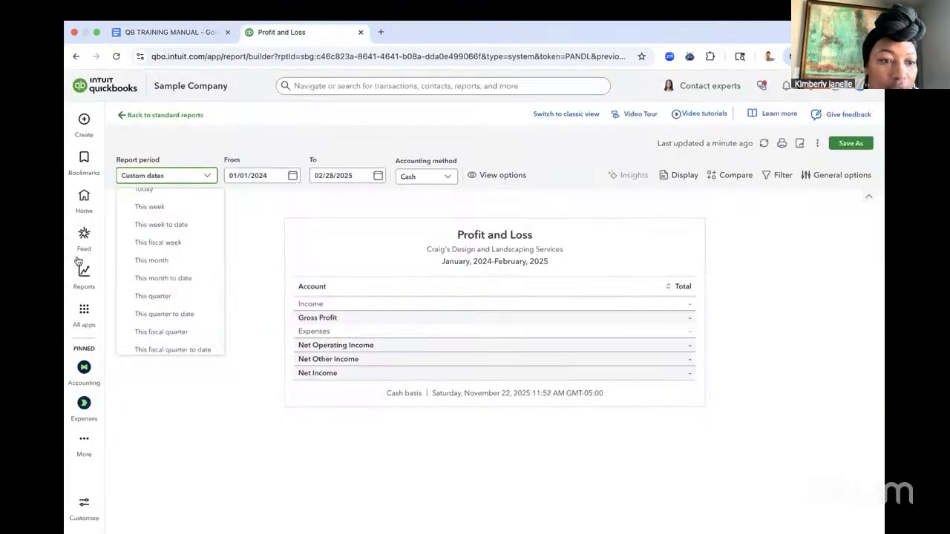
mouse_move(80, 273)
click(129, 297)
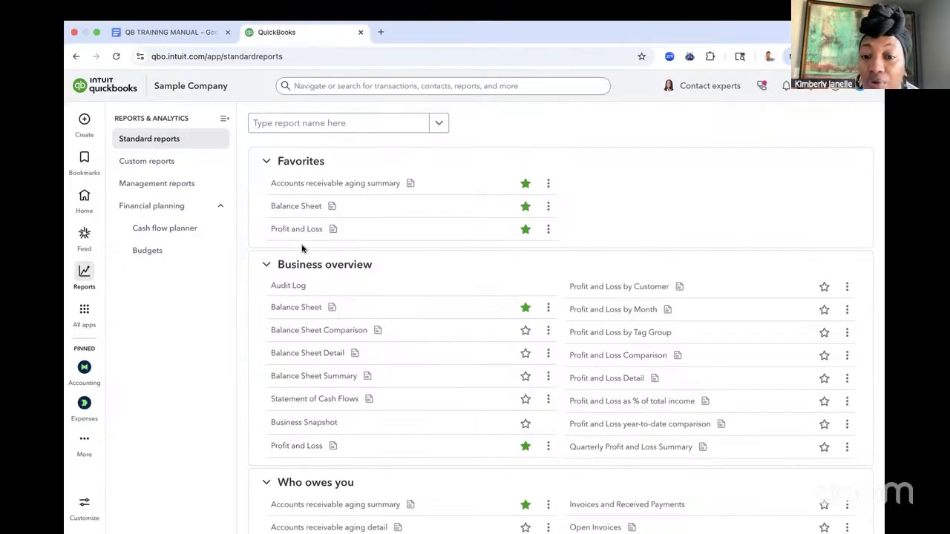
scroll(302, 248, down, 1)
scroll(302, 249, down, 1)
scroll(302, 249, down, 2)
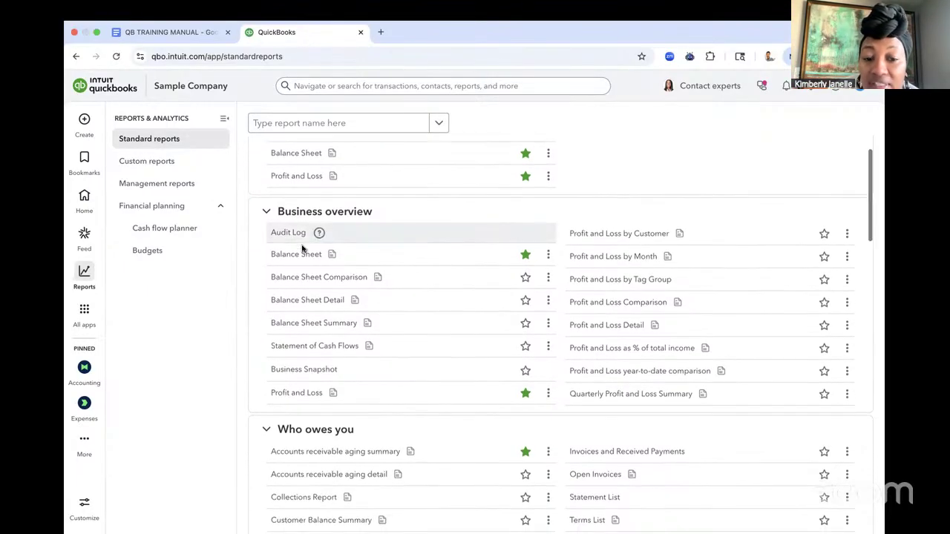
scroll(302, 249, up, 1)
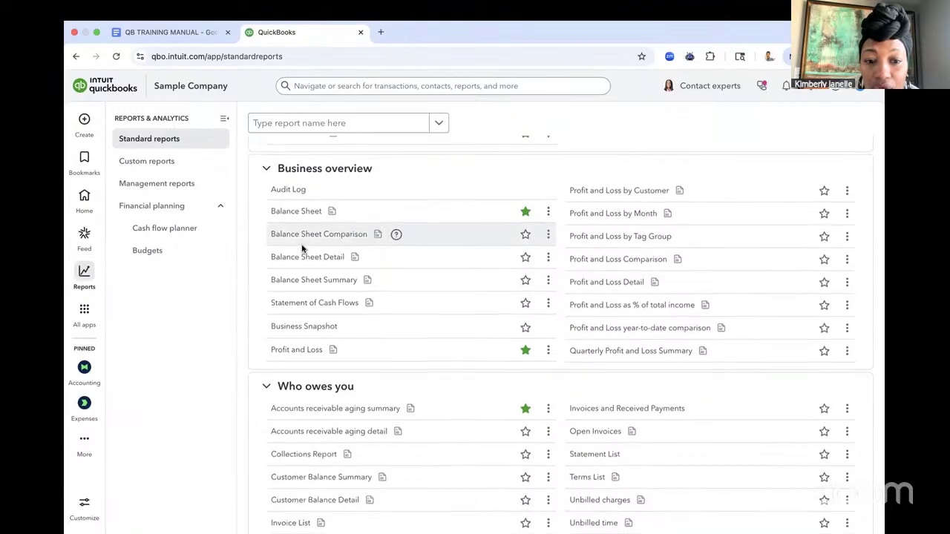
scroll(302, 248, up, 1)
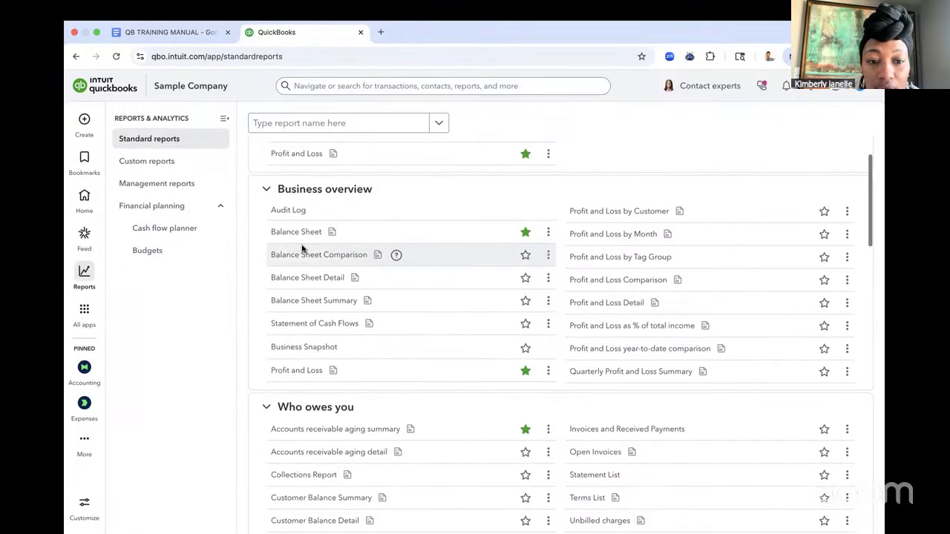
click(308, 324)
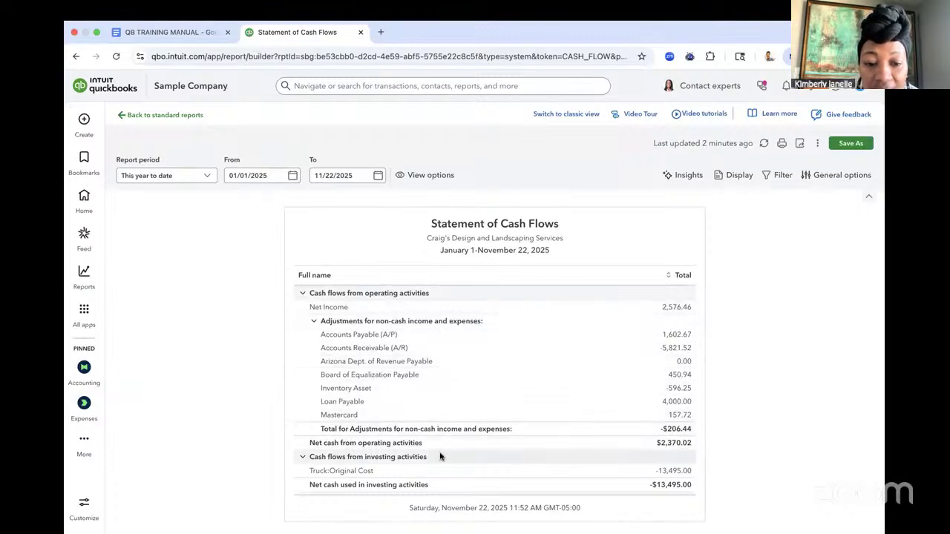
scroll(439, 458, down, 3)
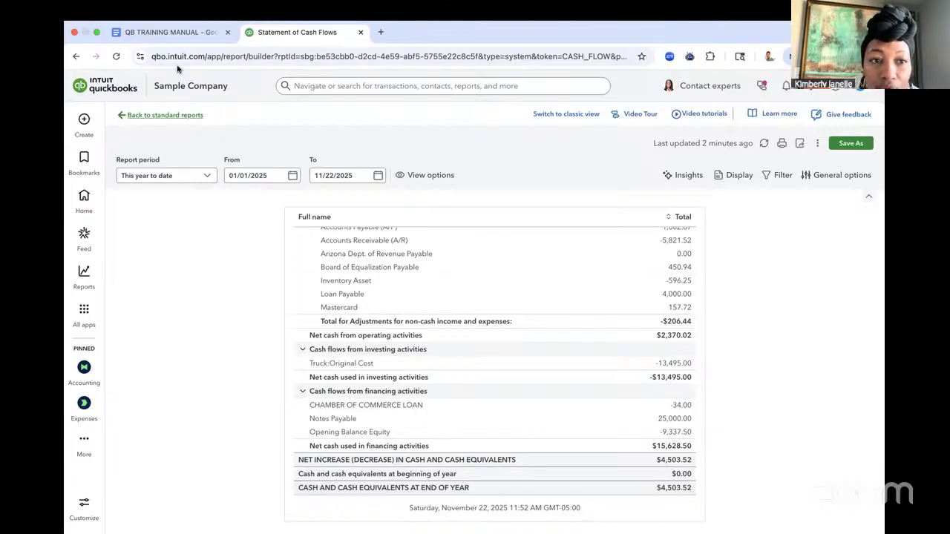
Switch to the QB TRAINING MANUAL, read the rest of the Statement of Cash Flows section, and review the Bookkeeping Task Checklist.
click(182, 32)
scroll(371, 263, down, 5)
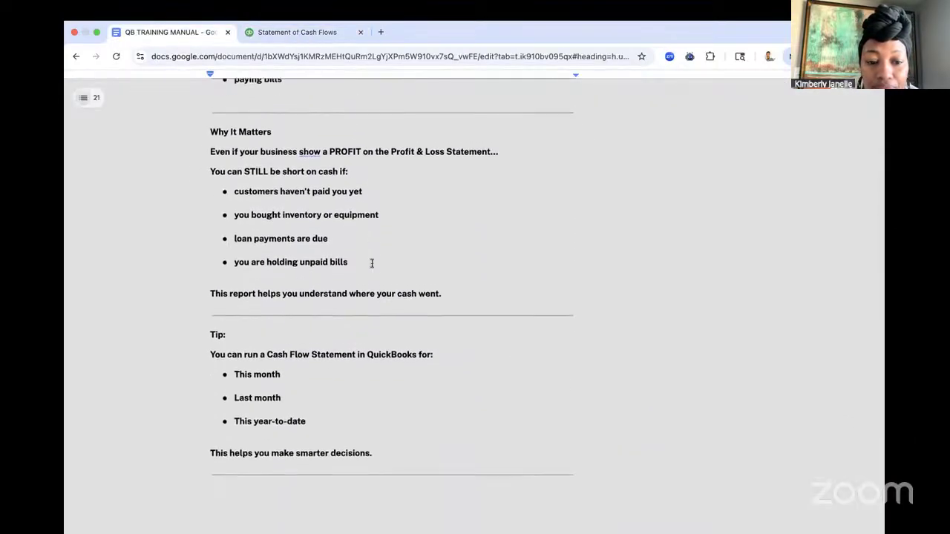
scroll(375, 297, down, 3)
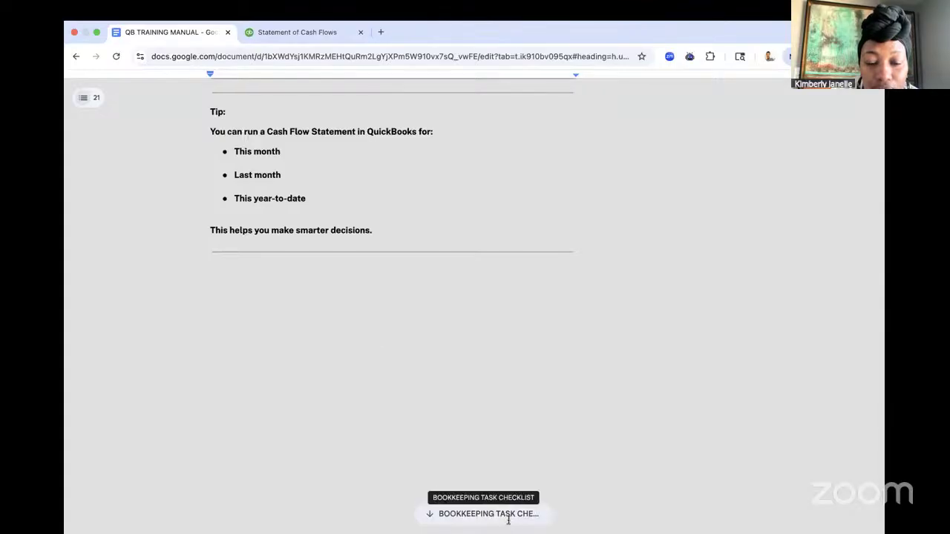
click(508, 520)
scroll(499, 406, up, 2)
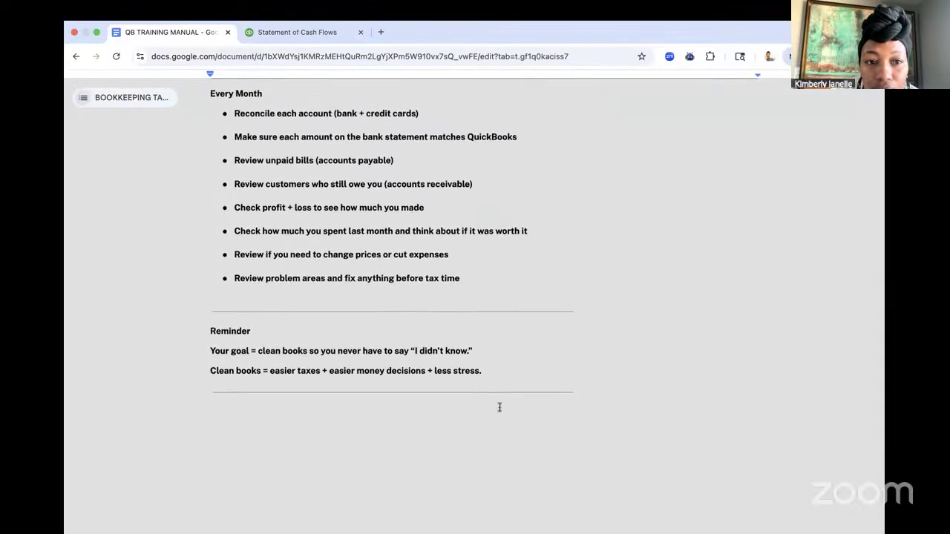
scroll(499, 407, up, 5)
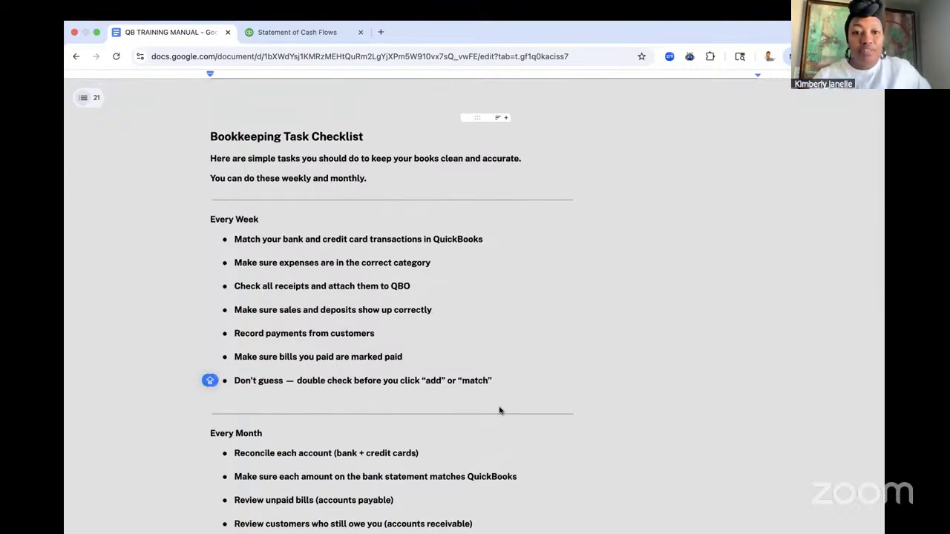
scroll(500, 410, down, 1)
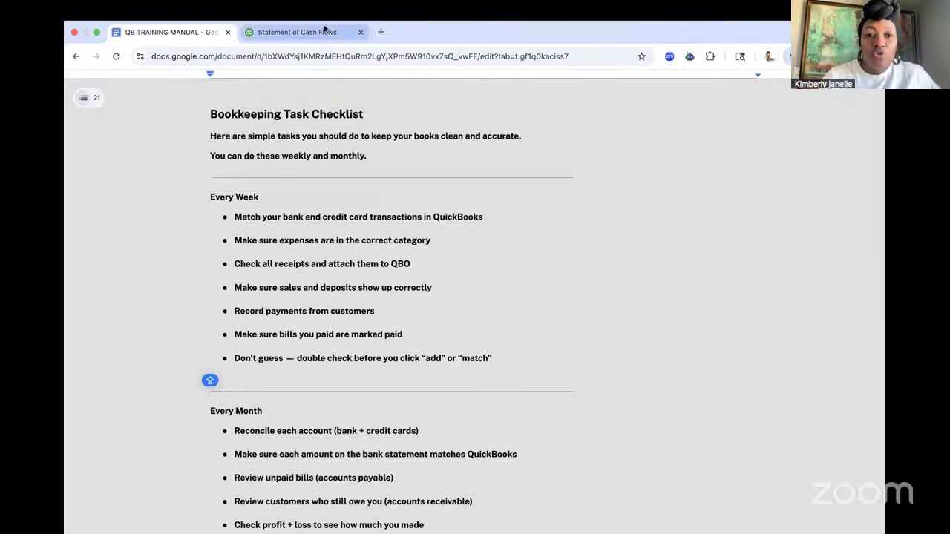
Switch to QuickBooks Online, open the bank transactions, and review the Checking account's transactions awaiting review.
click(296, 32)
click(85, 195)
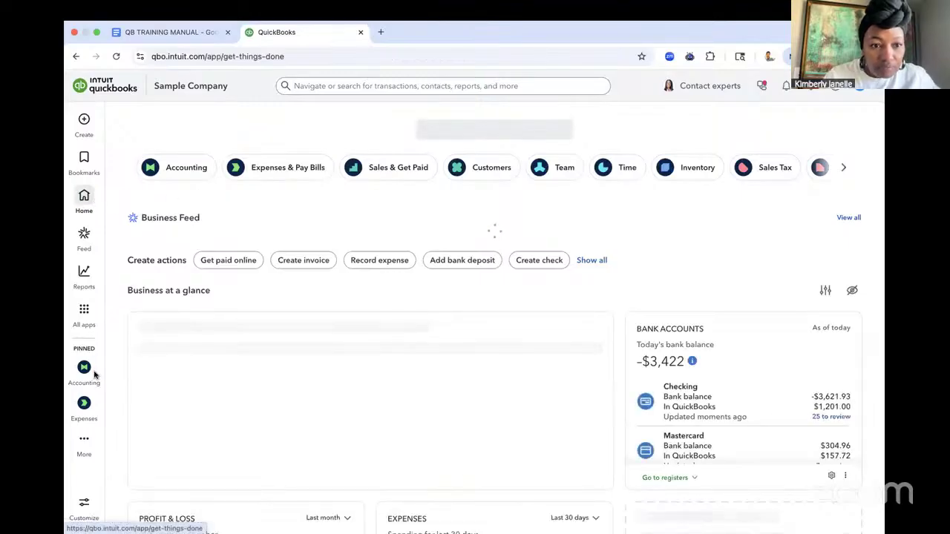
mouse_move(83, 374)
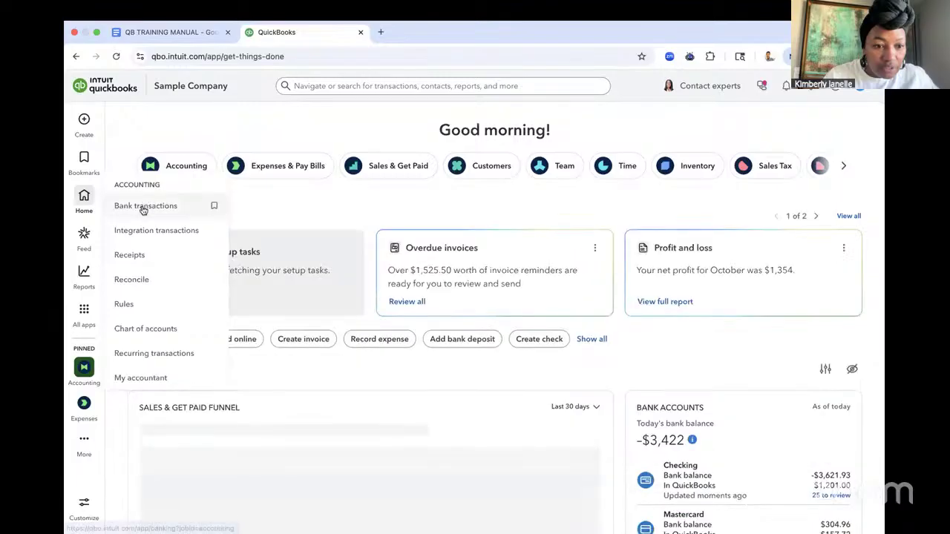
click(146, 206)
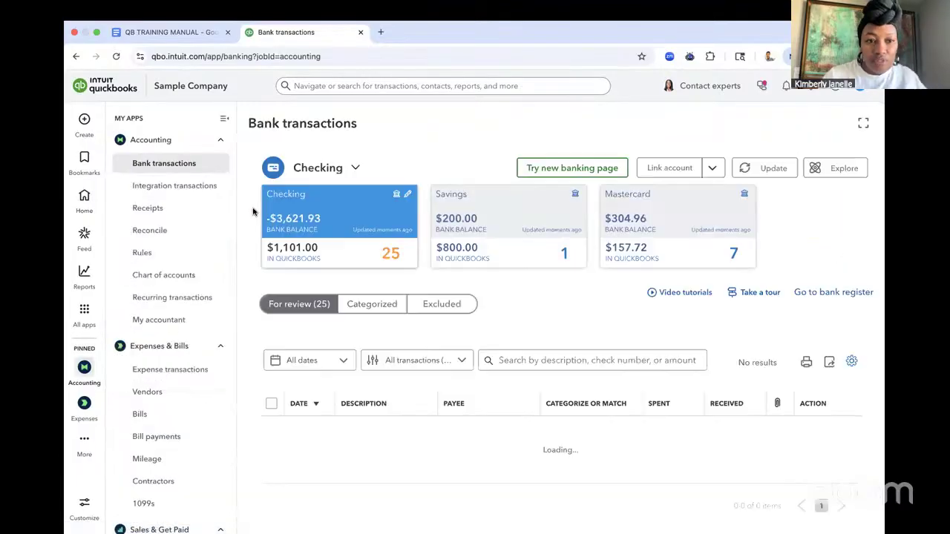
scroll(283, 310, down, 2)
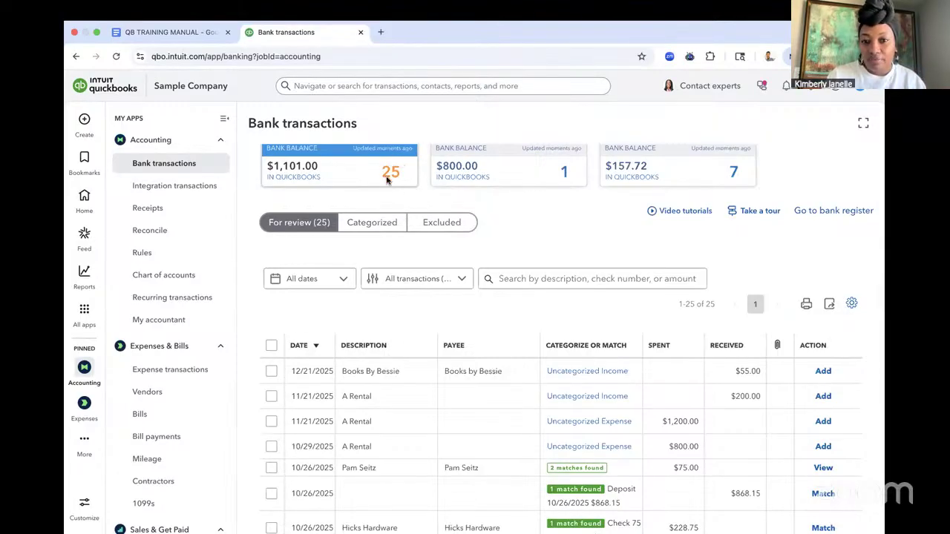
scroll(655, 498, down, 2)
scroll(656, 498, up, 3)
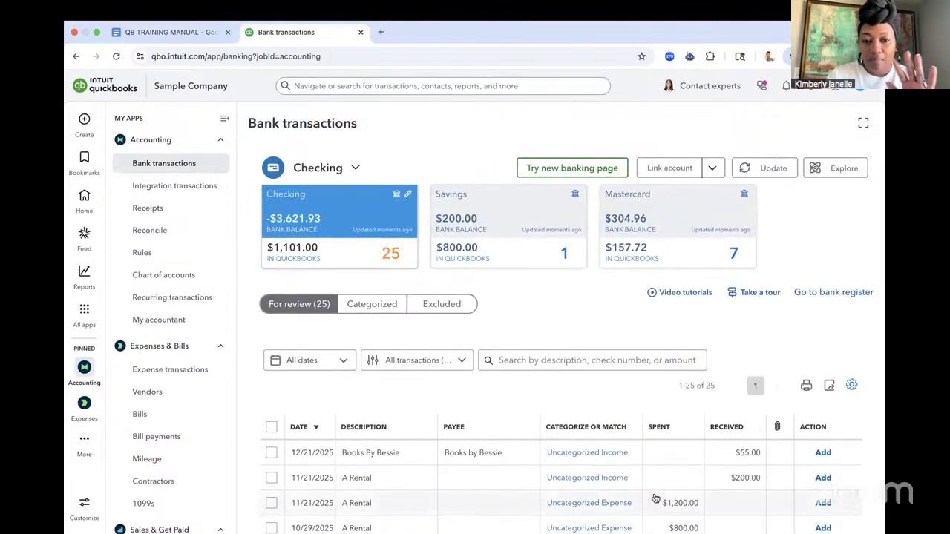
scroll(623, 475, down, 2)
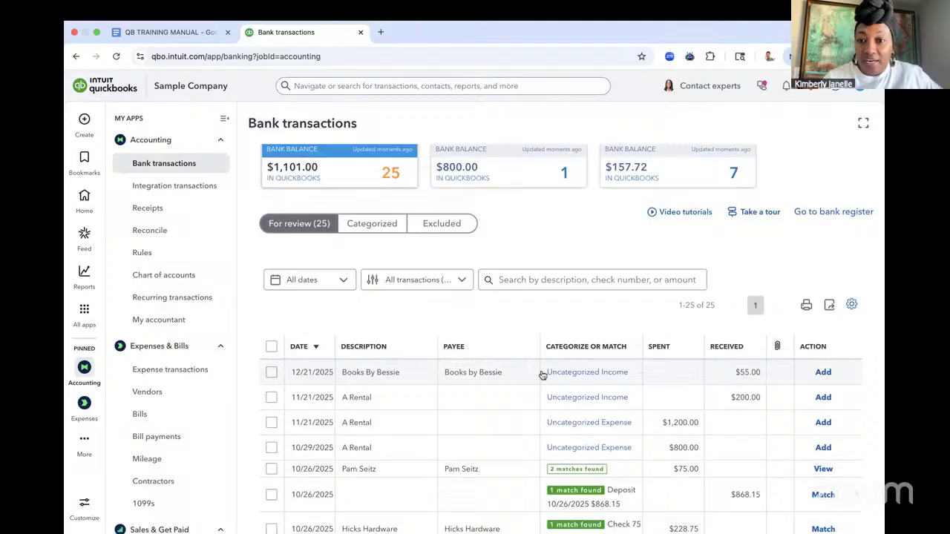
scroll(524, 382, down, 1)
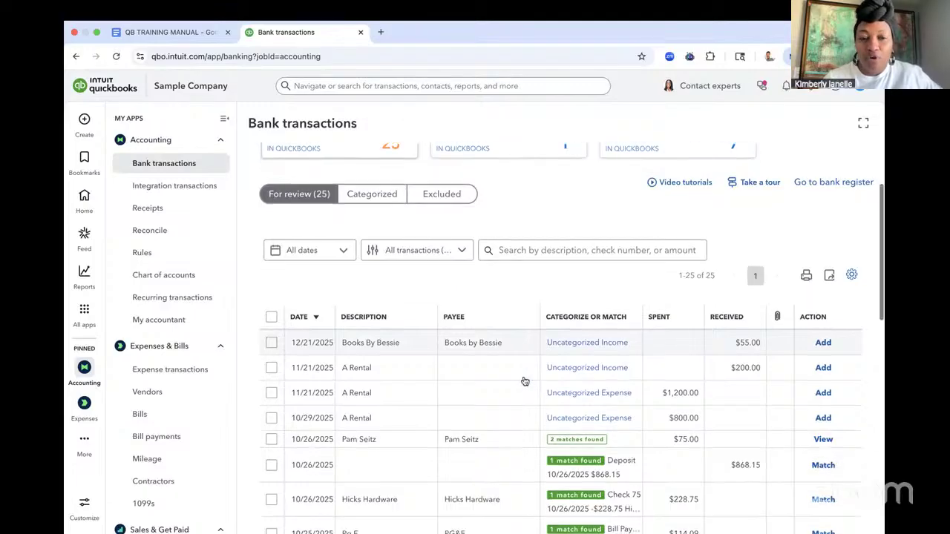
Switch to the QB TRAINING MANUAL and read the weekly tasks, monthly tasks and reminder in the Bookkeeping Task Checklist.
click(186, 31)
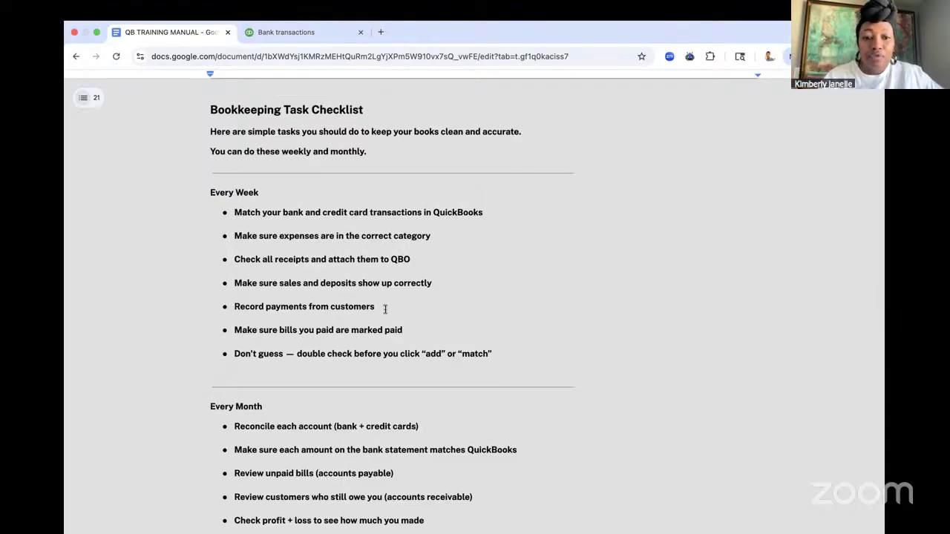
scroll(385, 309, down, 5)
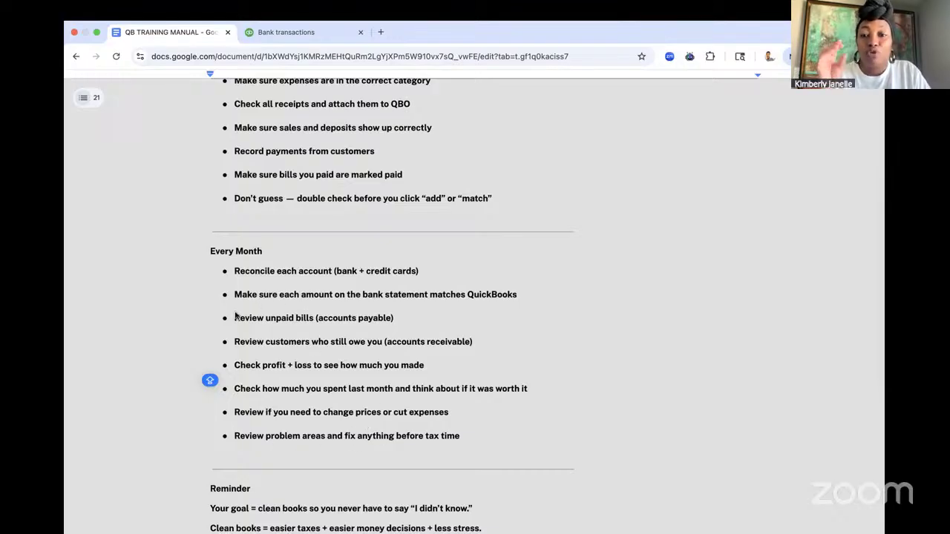
scroll(235, 316, down, 3)
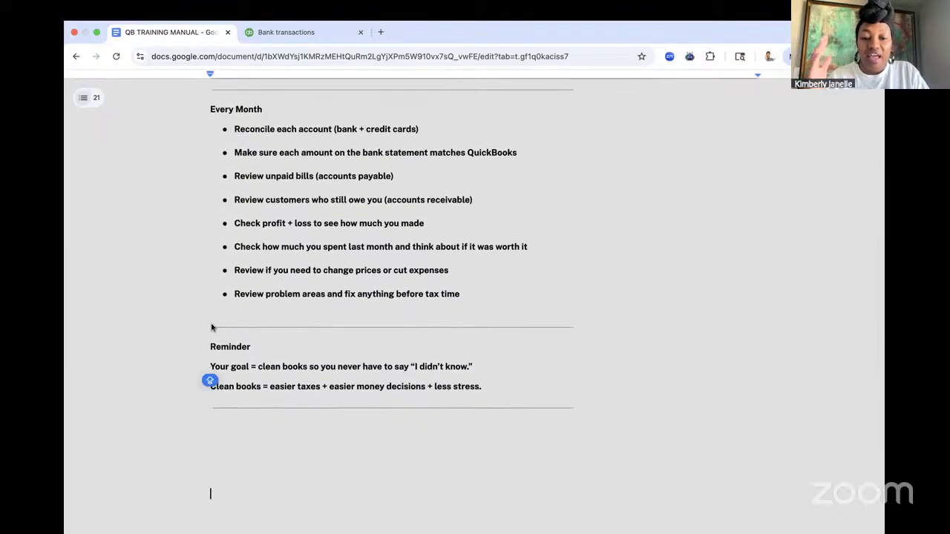
scroll(211, 327, down, 3)
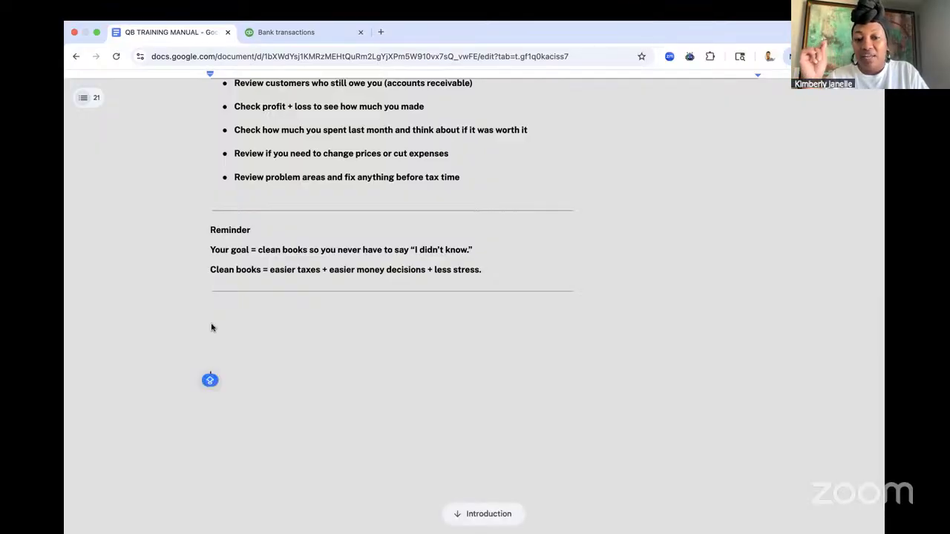
scroll(211, 327, left, 2)
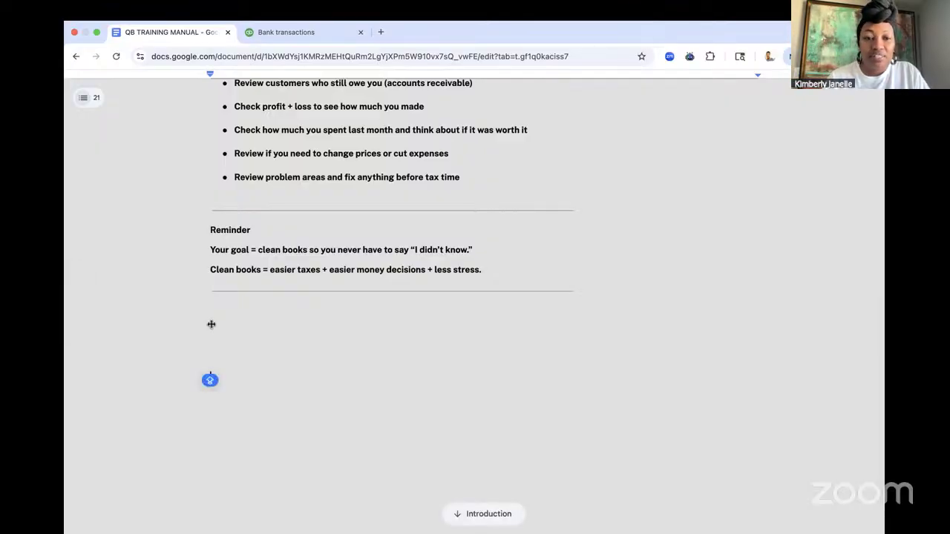
scroll(362, 350, down, 1)
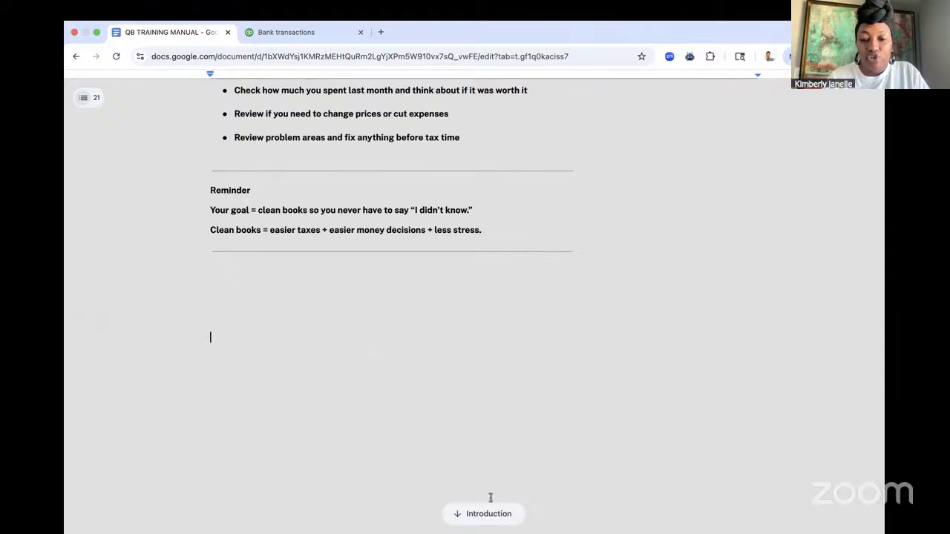
scroll(452, 450, up, 10)
Return to QuickBooks Online, open the Profit and Loss from the standard reports, and set its accounting method to Cash.
click(297, 31)
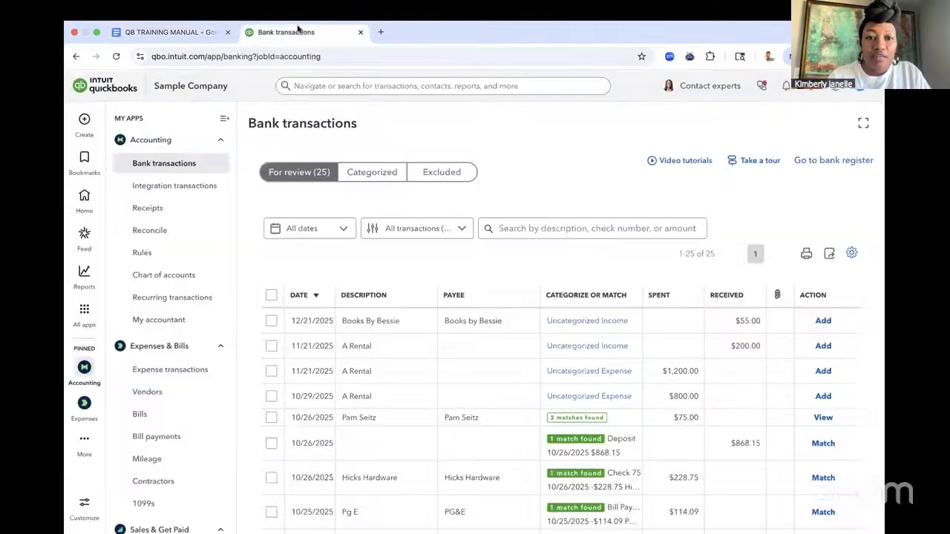
mouse_move(82, 286)
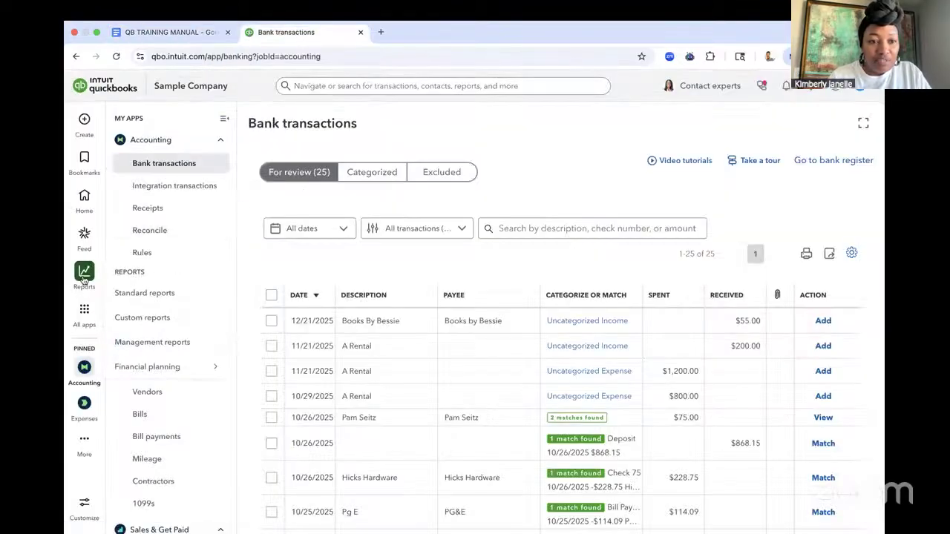
click(148, 293)
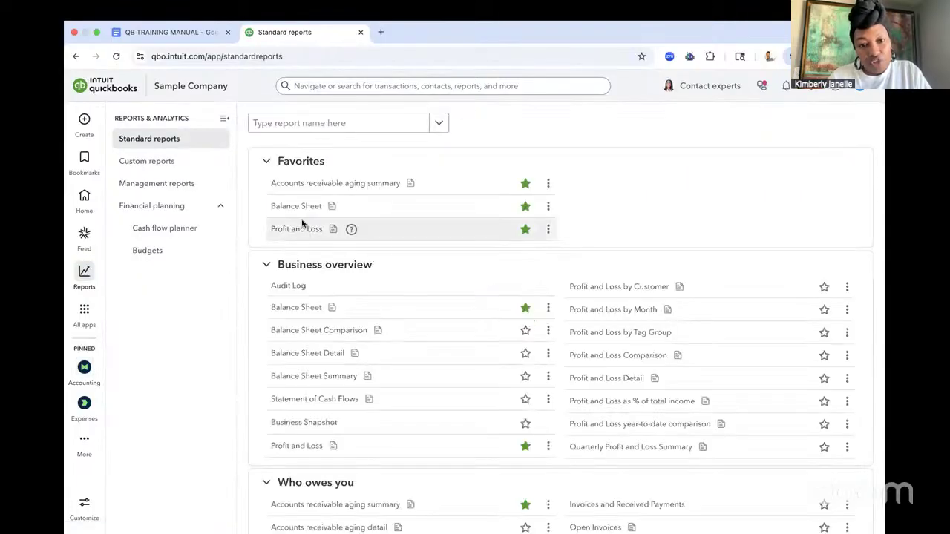
click(301, 231)
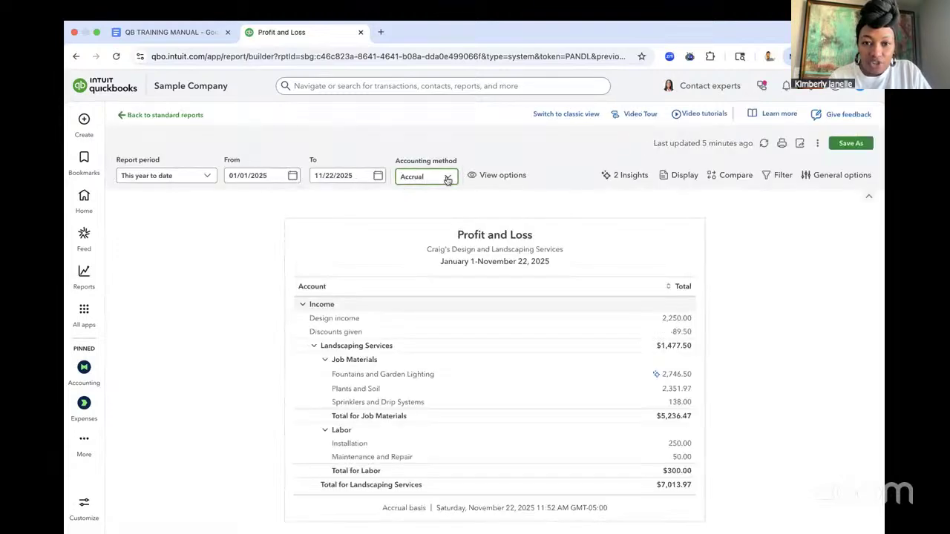
click(447, 180)
click(424, 217)
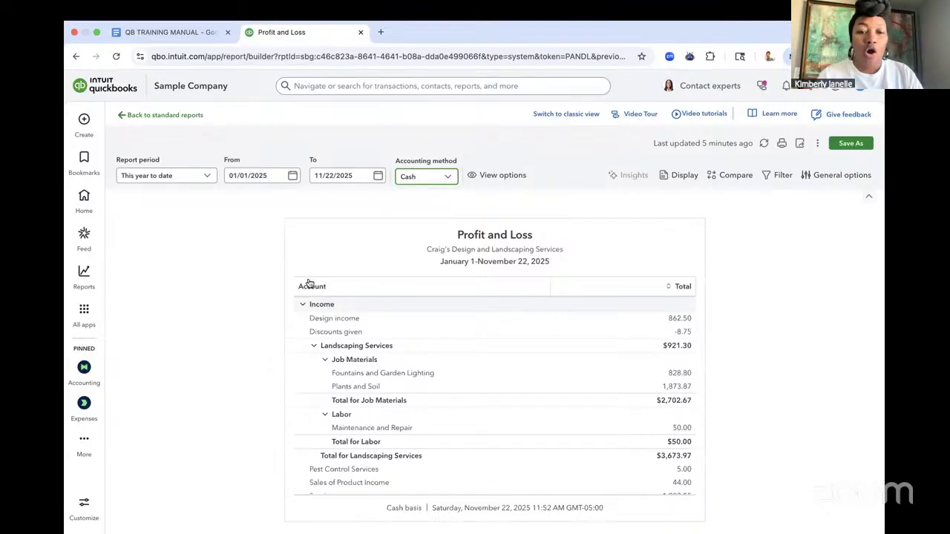
Examine the cash-basis Profit and Loss report from income through cost of sales and expenses to net income.
scroll(309, 283, down, 2)
scroll(309, 283, up, 2)
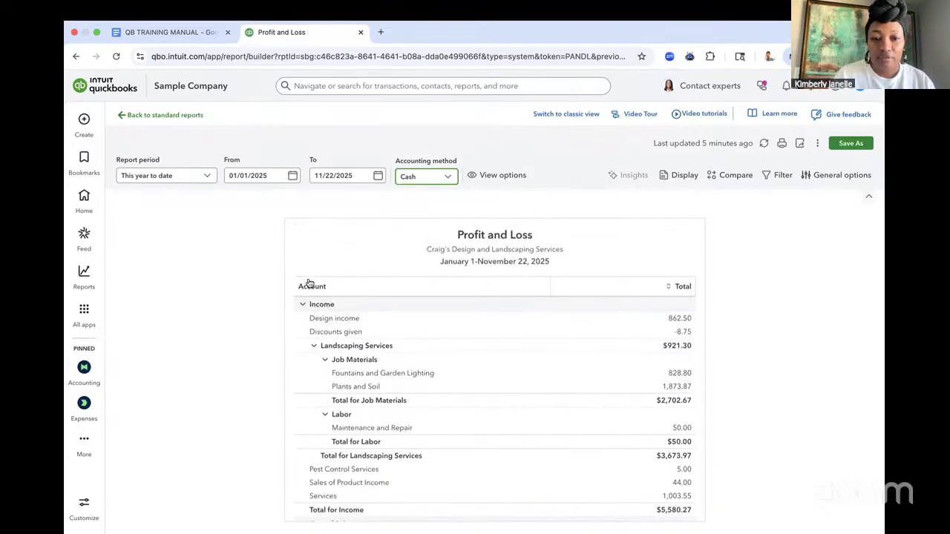
scroll(309, 283, down, 4)
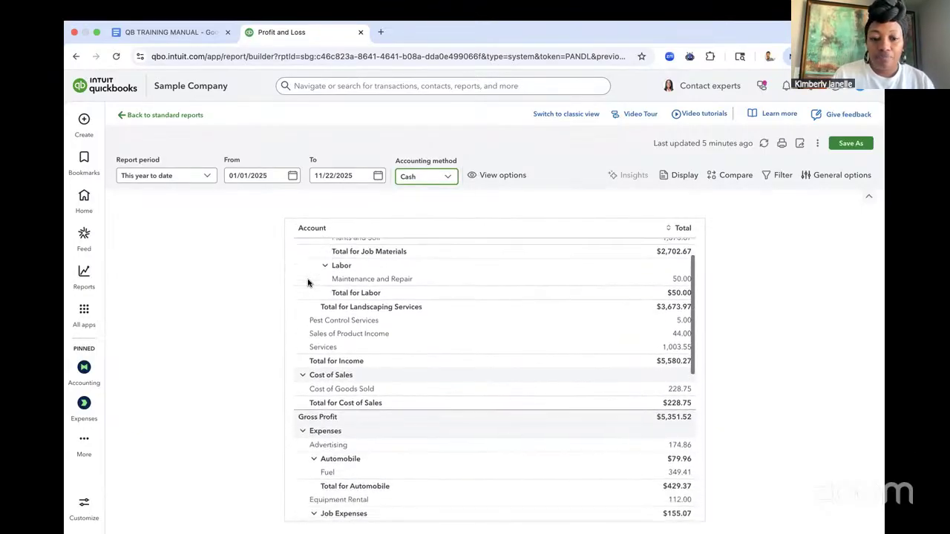
scroll(309, 283, down, 3)
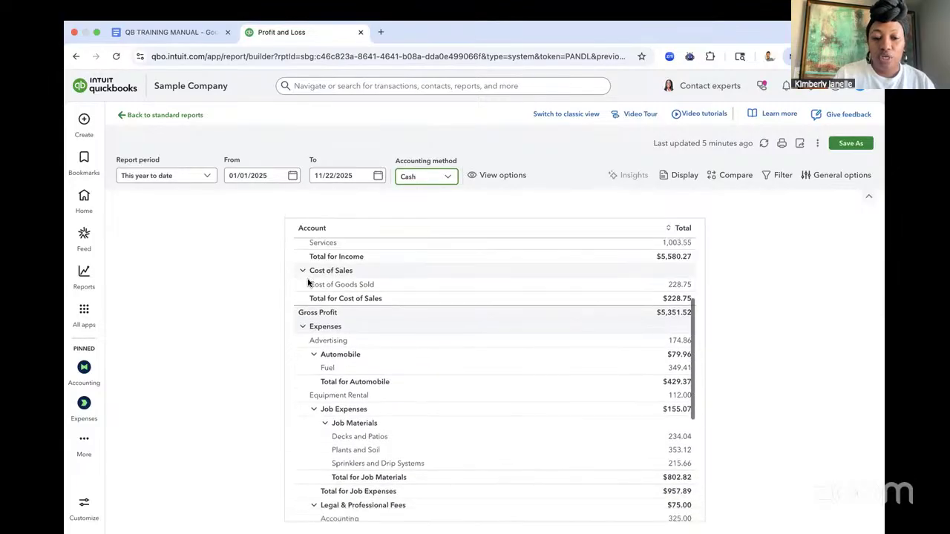
scroll(309, 282, down, 3)
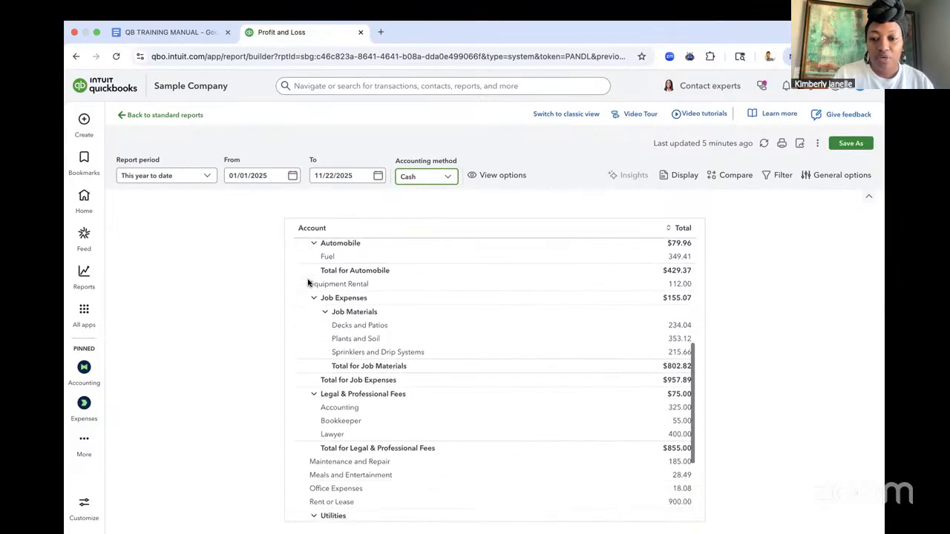
scroll(309, 283, down, 3)
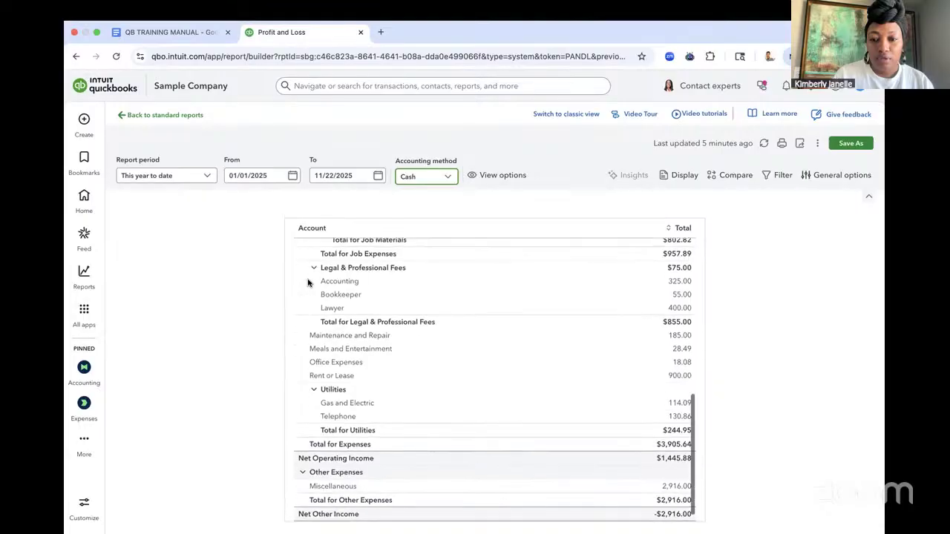
scroll(308, 282, down, 1)
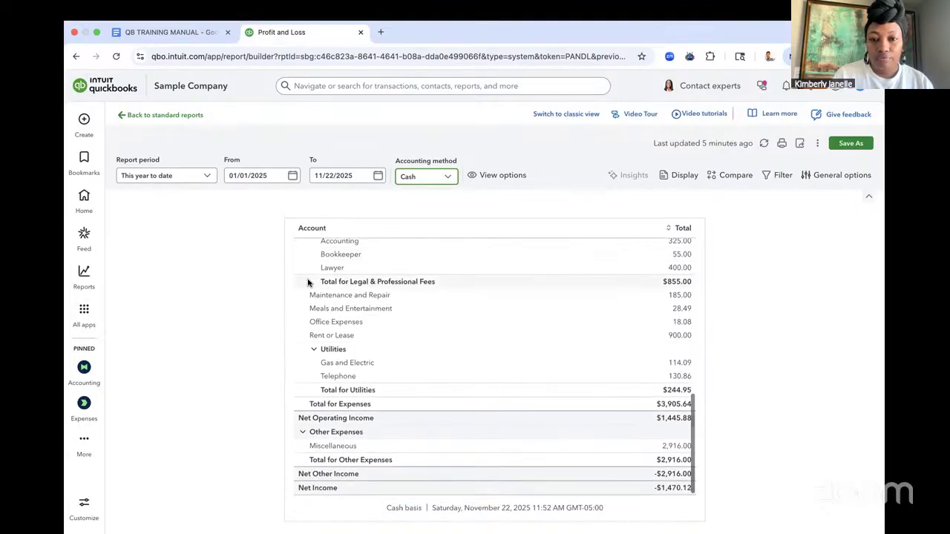
scroll(308, 282, up, 10)
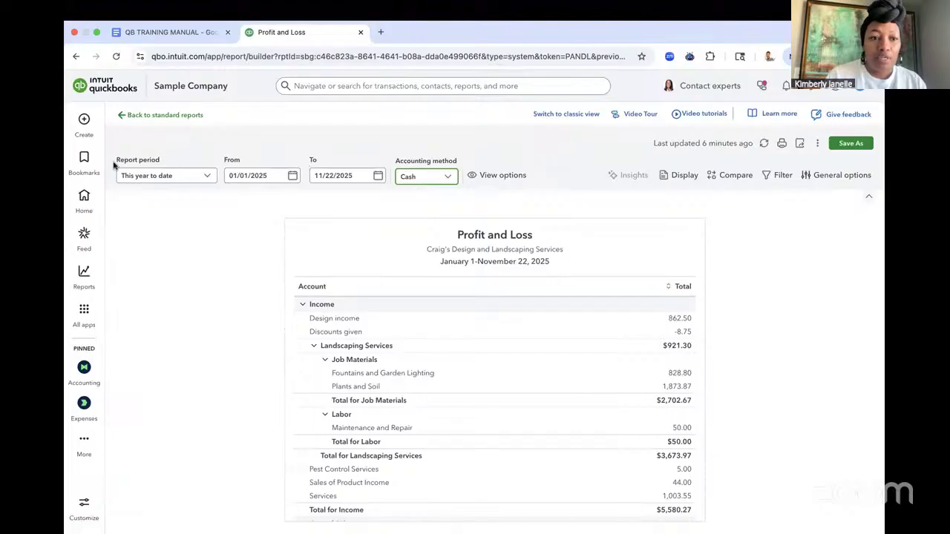
Open the bank transactions, look through the Checking account's items for review, and update the bank feeds.
mouse_move(115, 365)
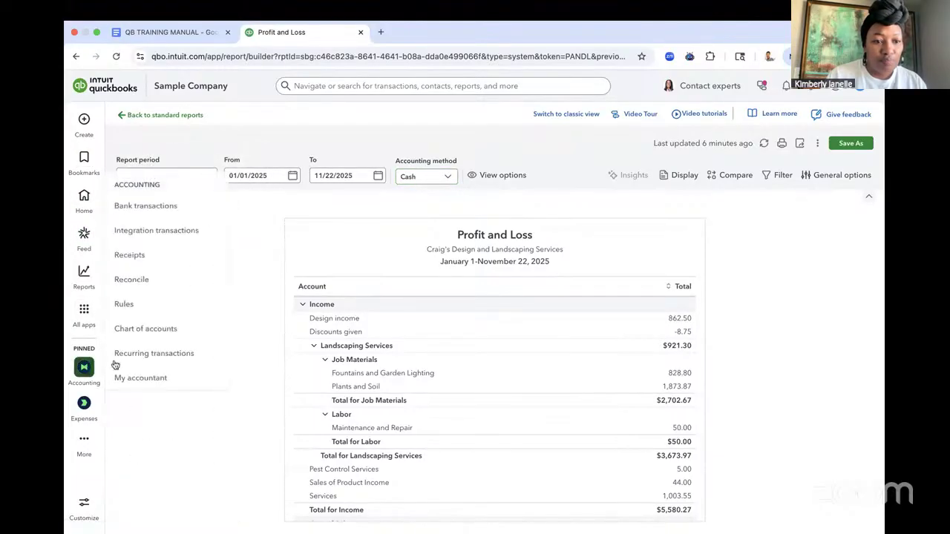
click(141, 205)
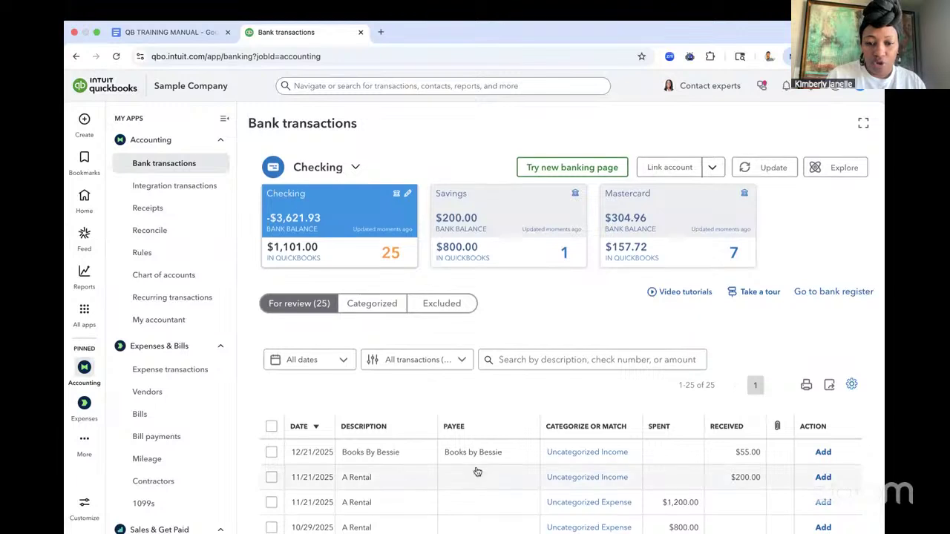
scroll(477, 470, down, 3)
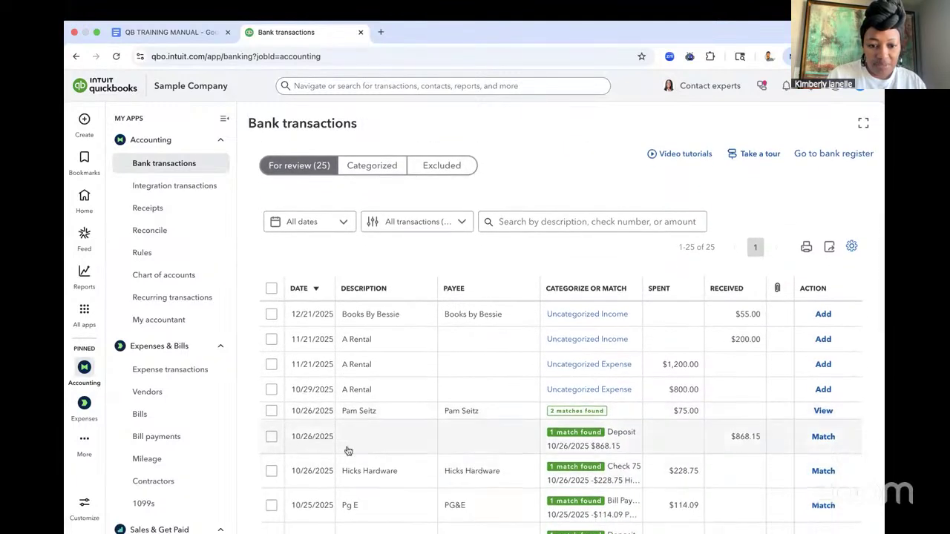
scroll(316, 438, down, 2)
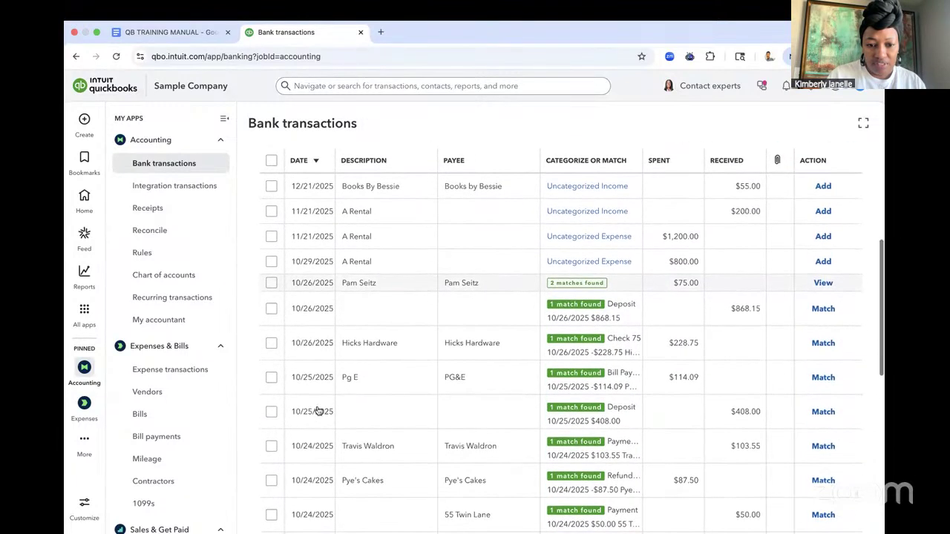
scroll(318, 411, up, 4)
scroll(319, 408, up, 2)
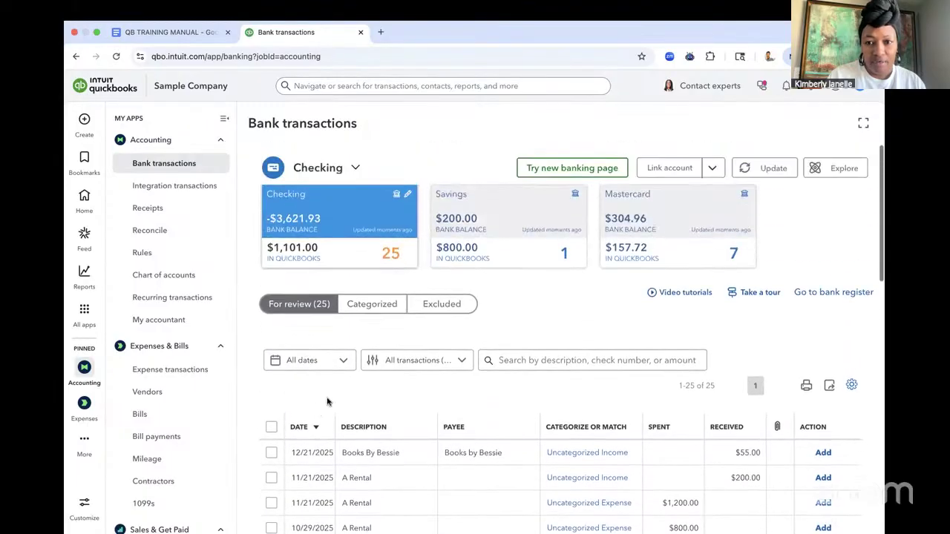
click(769, 169)
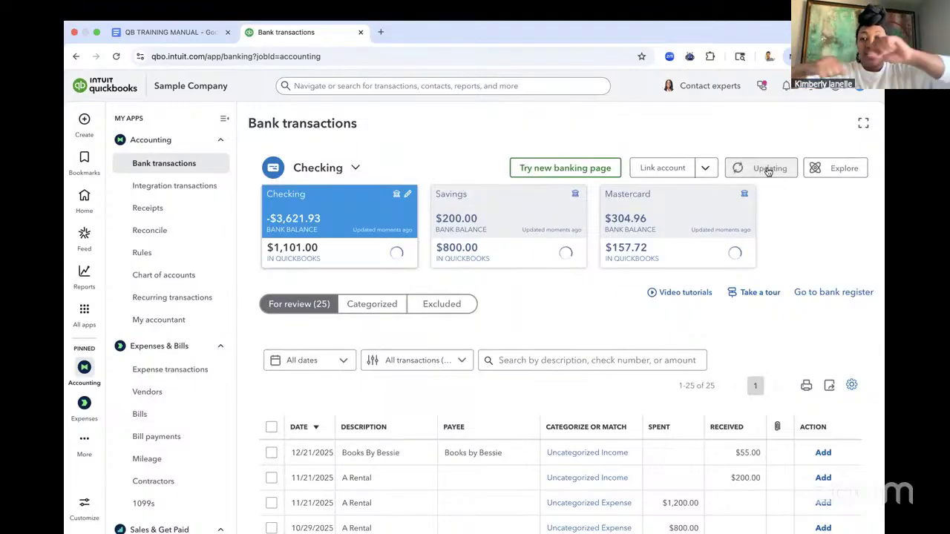